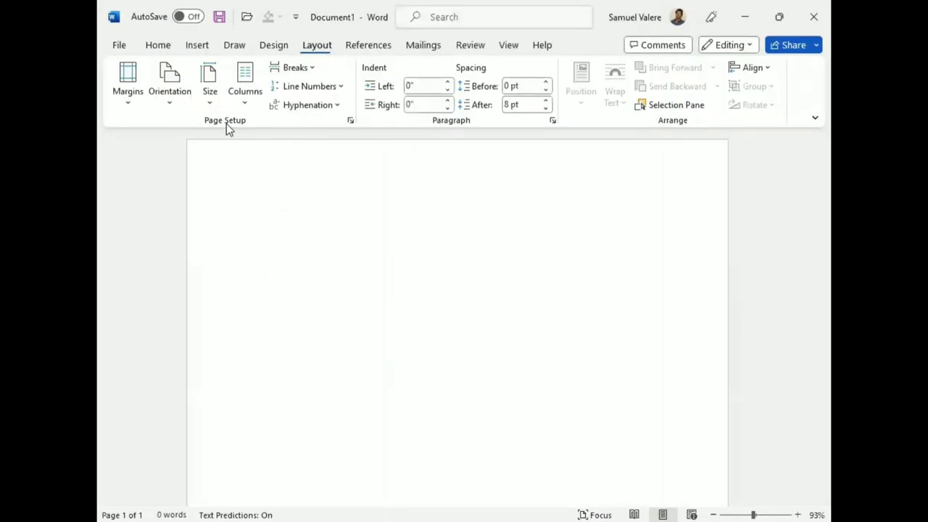
Set a custom paper size of 8.27" wide by 6.69" high
click(210, 100)
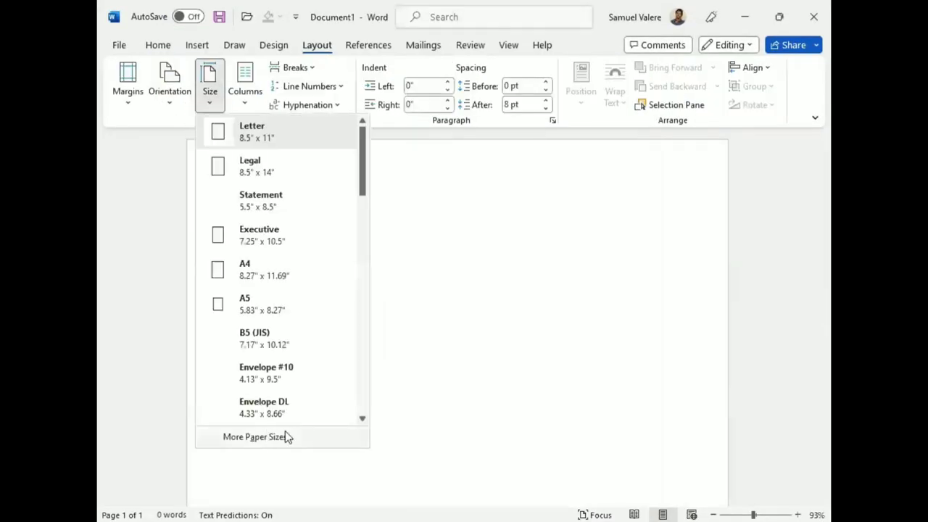
click(269, 436)
double_click(360, 142)
drag(360, 142, 350, 149)
text(8.27)
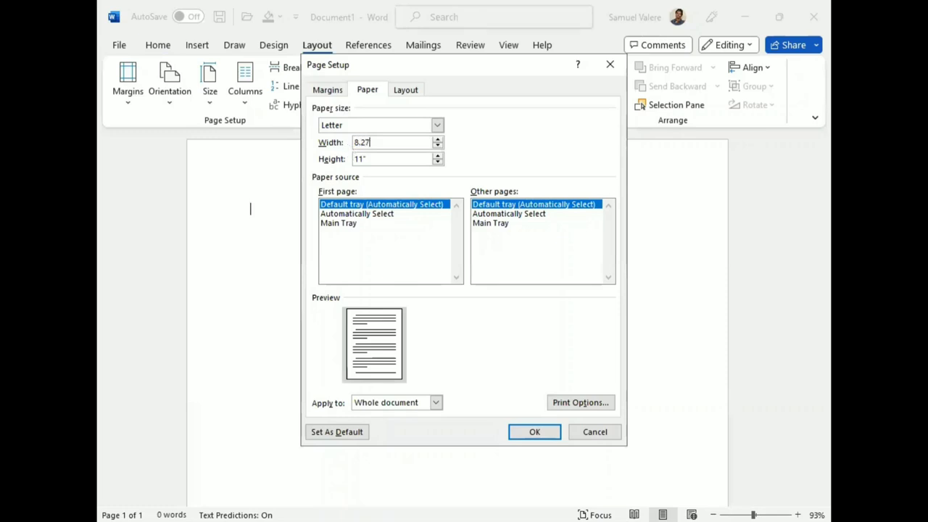
double_click(360, 159)
text(11)
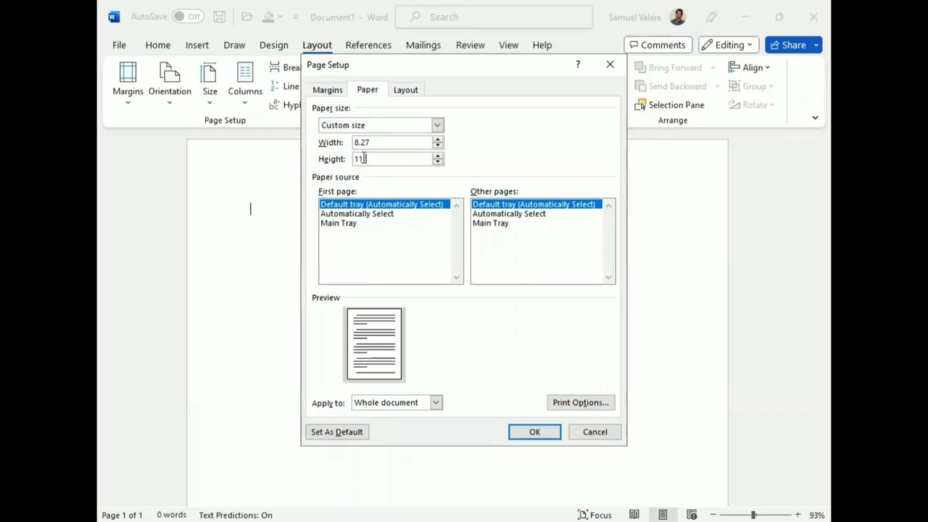
key(BackSpace)
text(69)
click(534, 433)
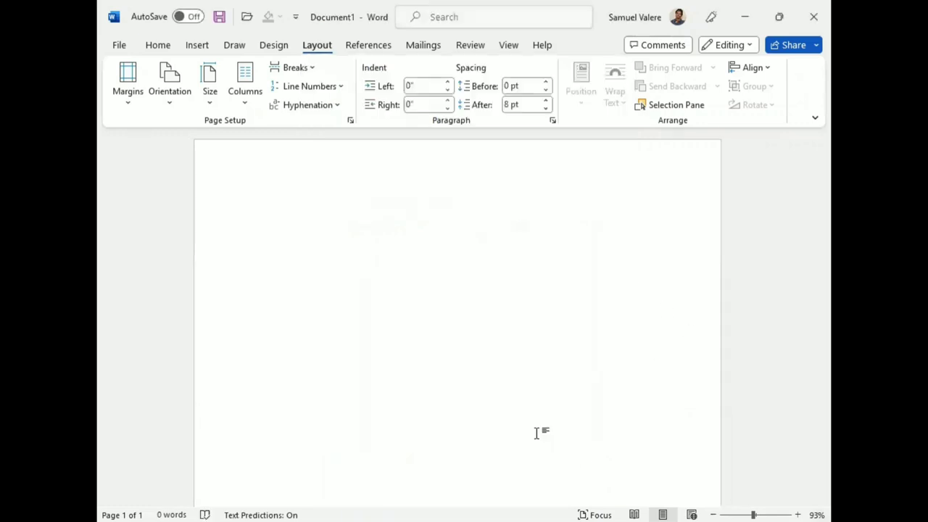
Zoom so the whole page fits in the window
click(442, 260)
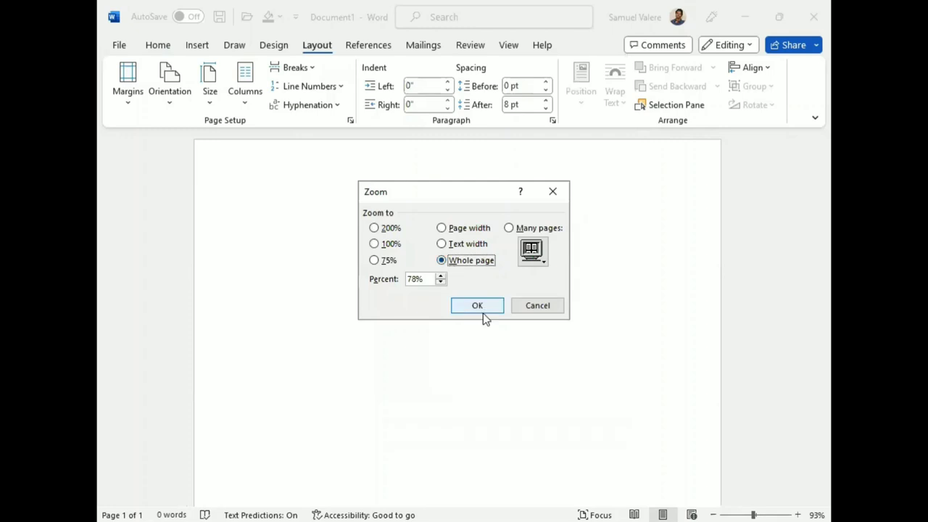
click(481, 303)
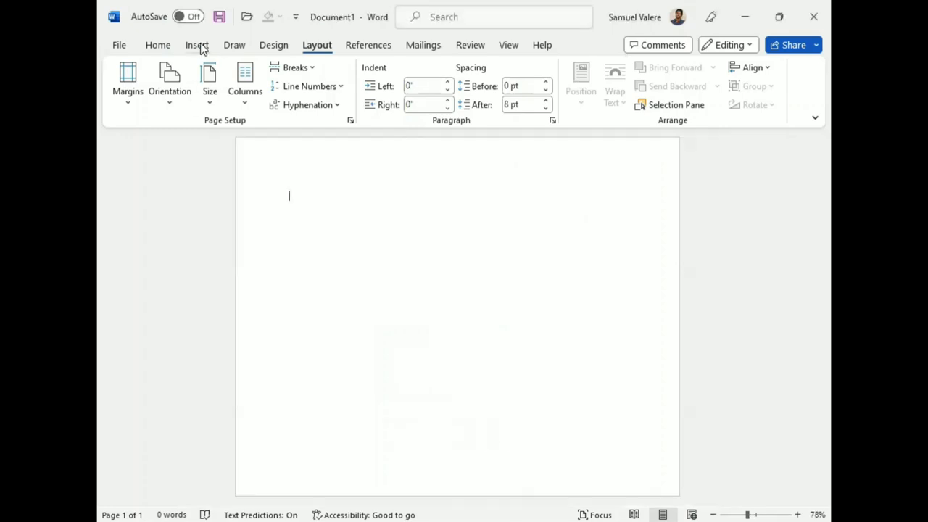
click(197, 45)
Draw a rectangle stretched to the page edges, with no outline
click(261, 68)
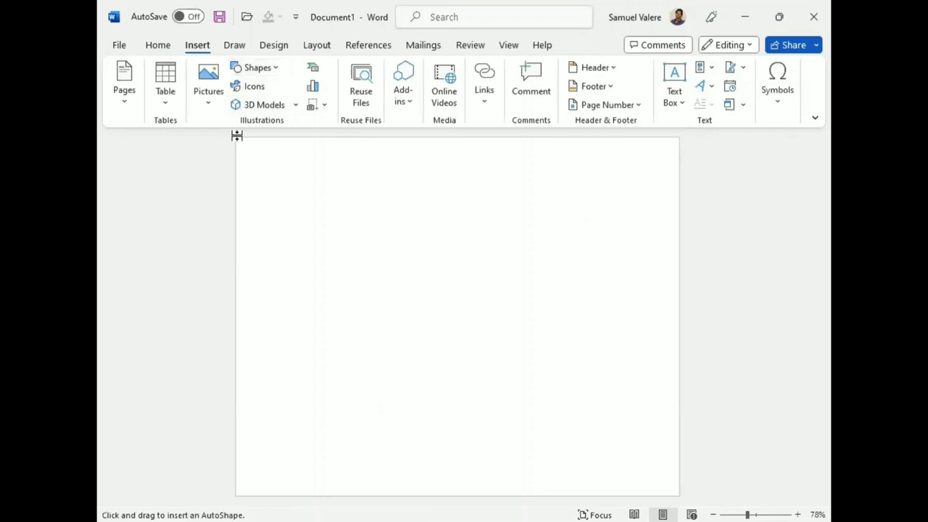
mouse_move(237, 138)
mouse_down()
mouse_move(437, 338)
mouse_move(511, 395)
mouse_move(466, 383)
mouse_up()
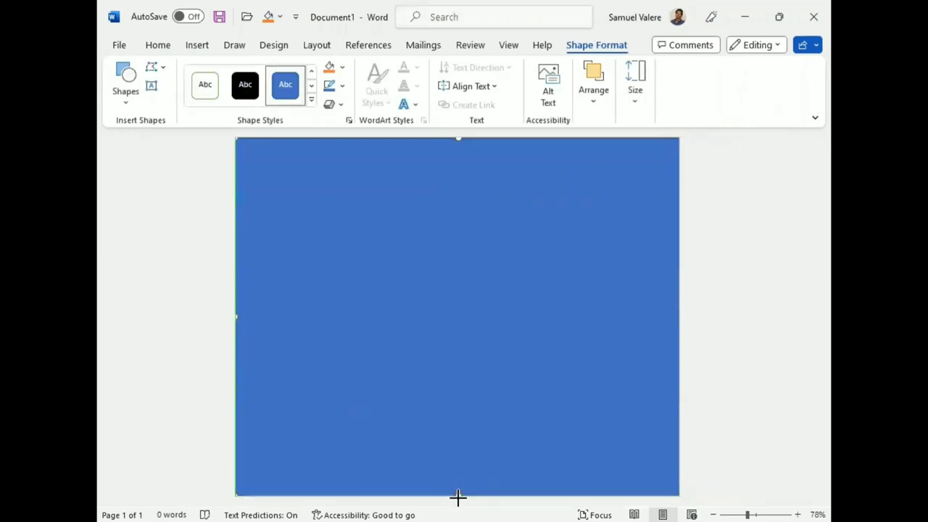
drag(237, 319, 209, 314)
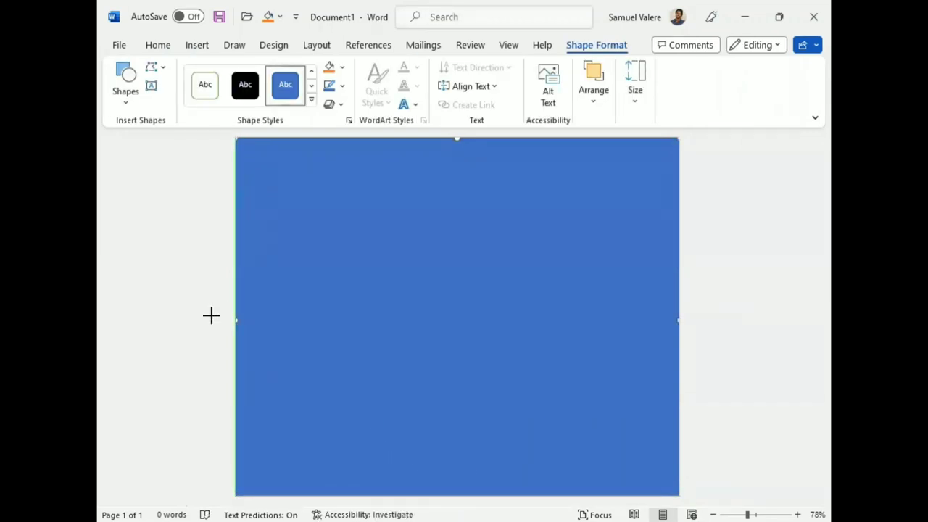
click(344, 86)
click(340, 243)
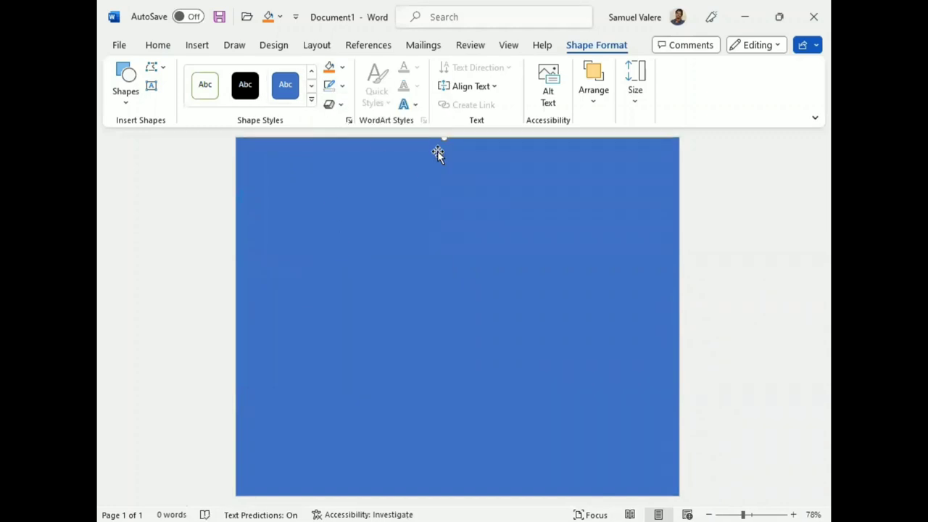
drag(442, 138, 441, 124)
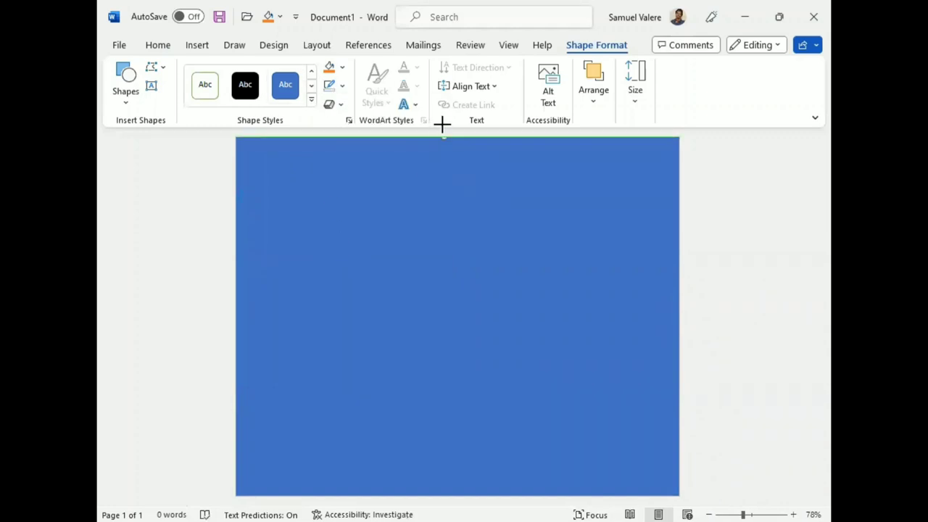
Fill the rectangle light blue and set its fill transparency to 15%
click(343, 67)
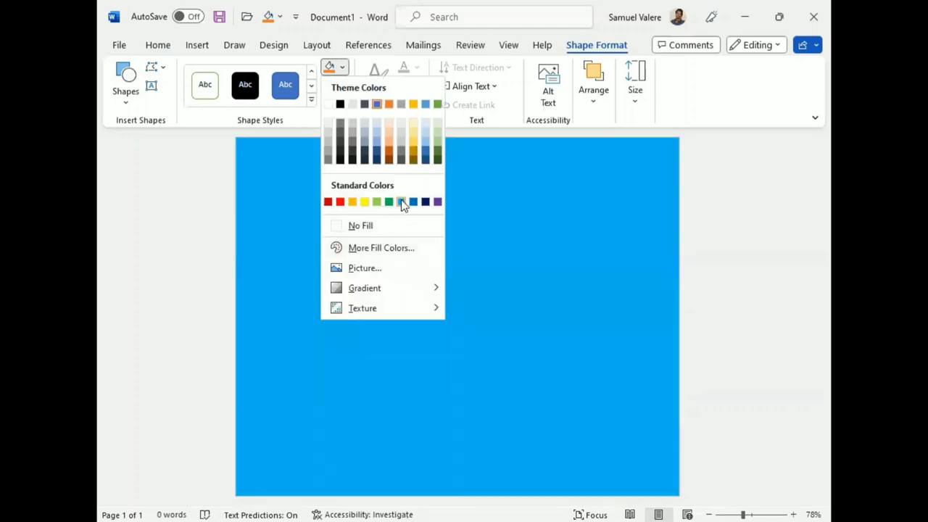
click(401, 201)
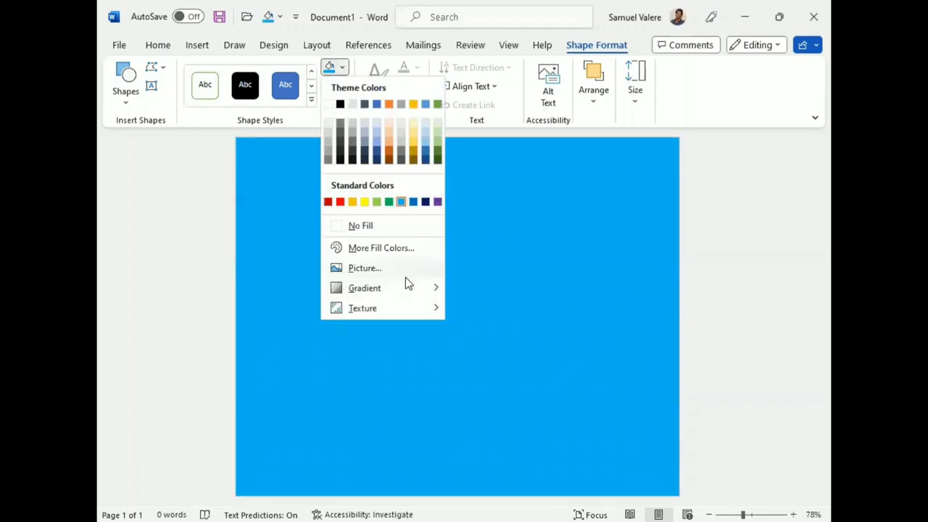
mouse_move(406, 289)
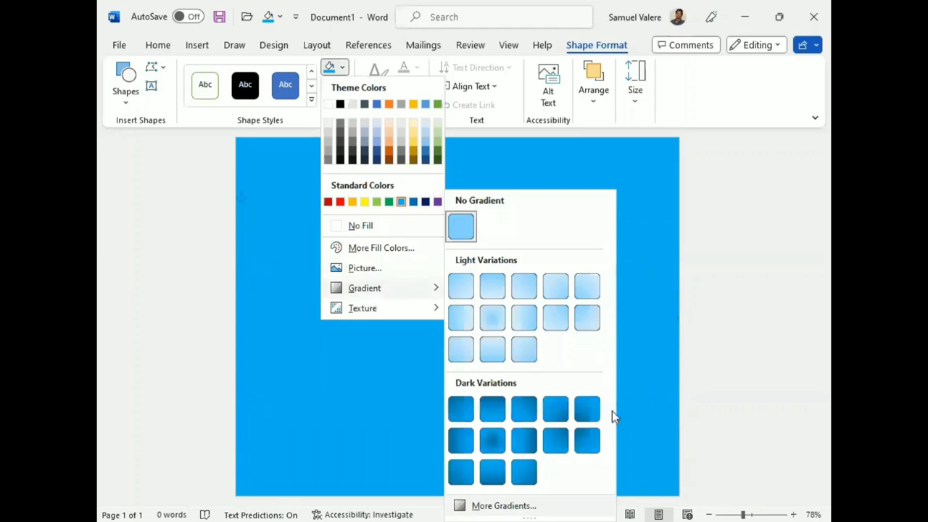
click(504, 505)
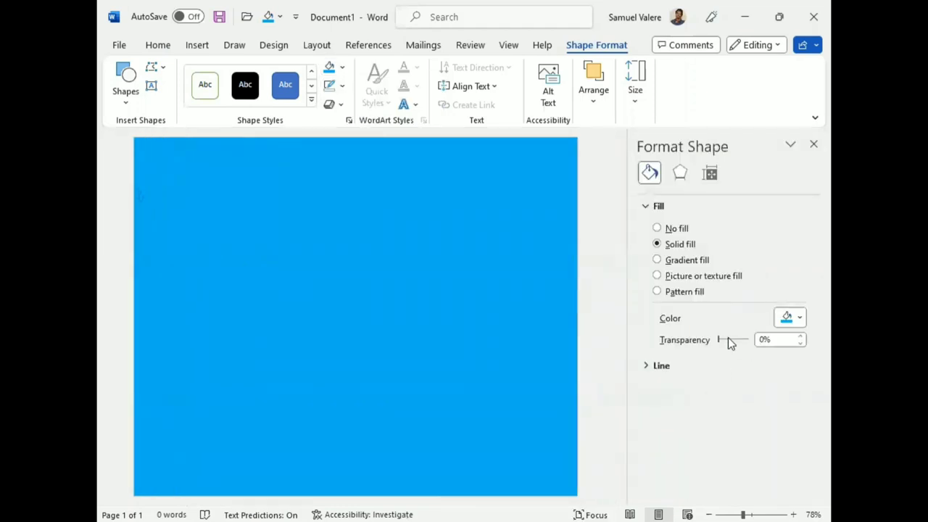
click(800, 336)
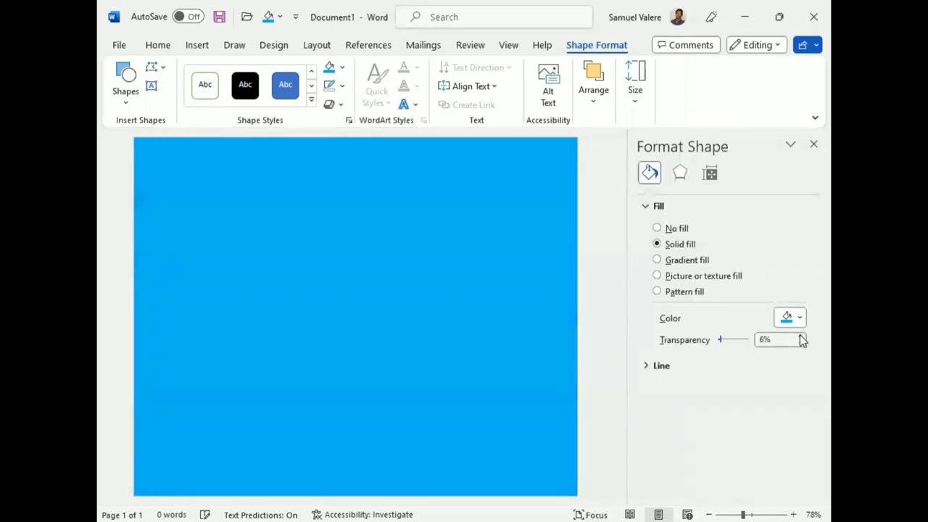
click(800, 337)
click(800, 336)
click(800, 336)
click(800, 336)
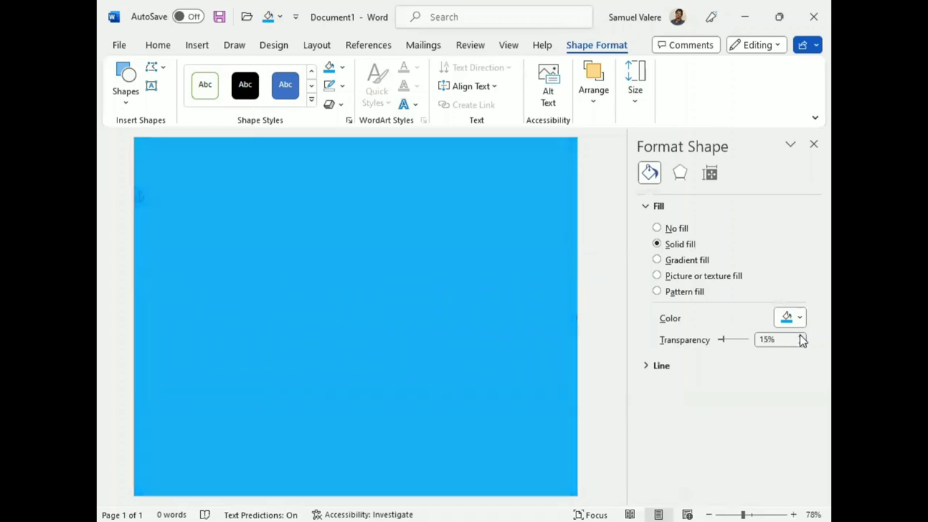
click(813, 143)
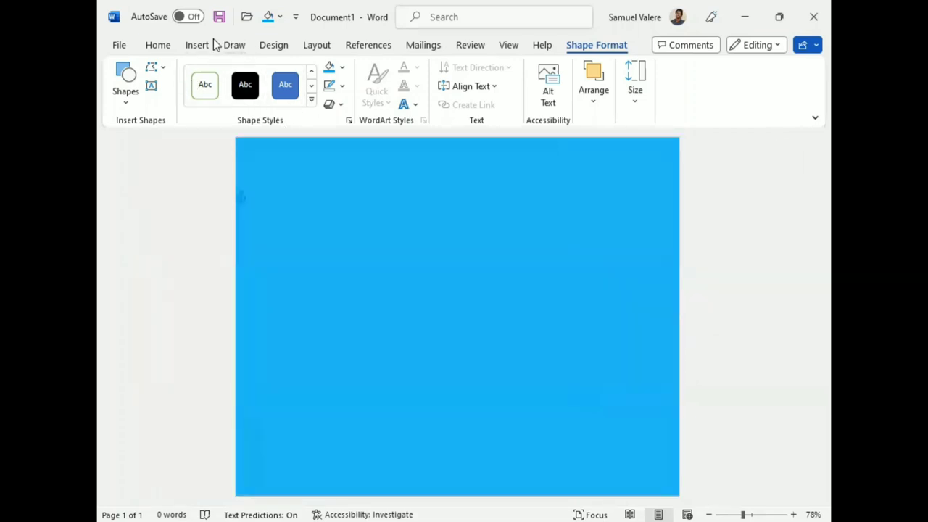
Insert the photo of the young woman praying from folder 2
click(203, 45)
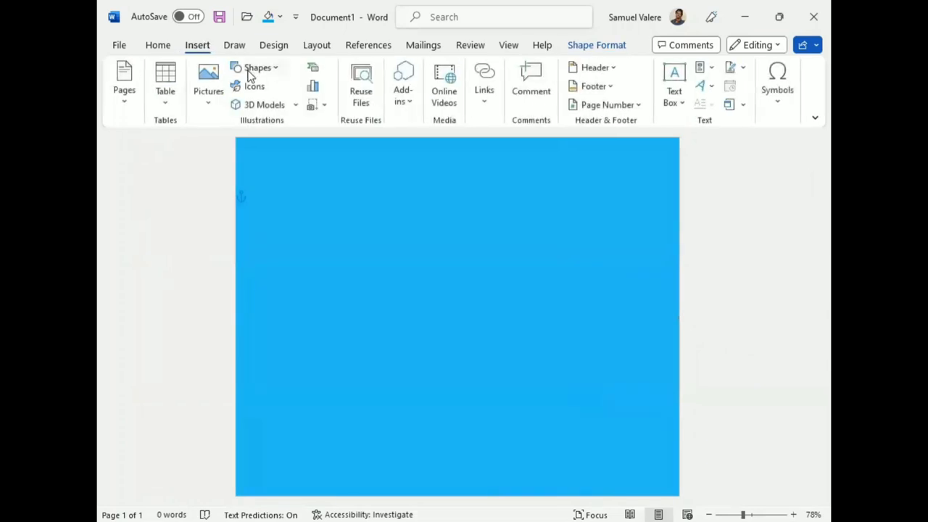
click(212, 105)
click(240, 147)
scroll(322, 193, down, 1)
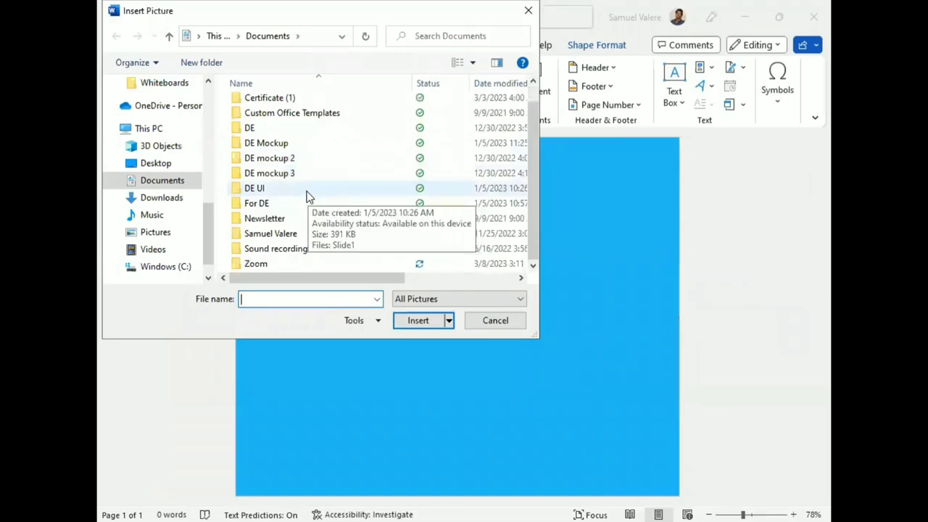
scroll(308, 195, up, 1)
scroll(174, 200, up, 2)
scroll(174, 197, up, 2)
scroll(173, 191, up, 2)
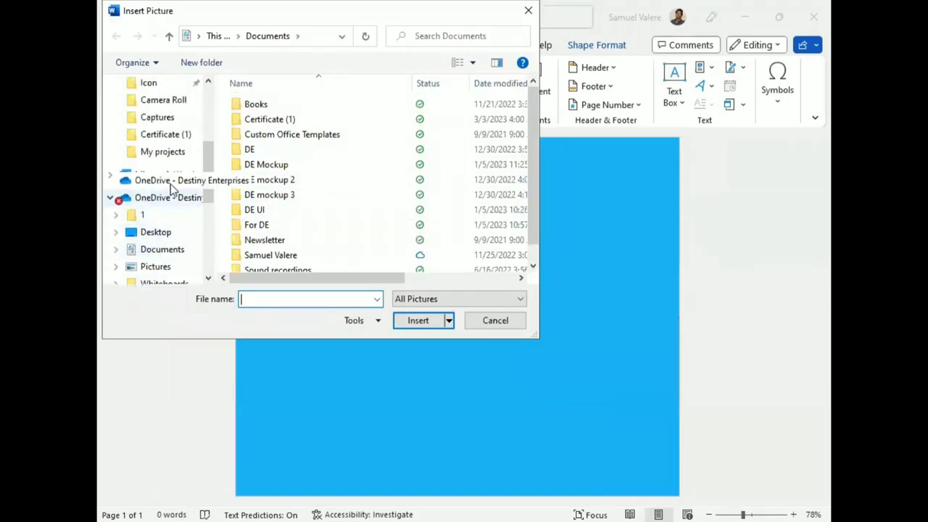
scroll(170, 182, up, 2)
click(141, 135)
scroll(433, 200, down, 2)
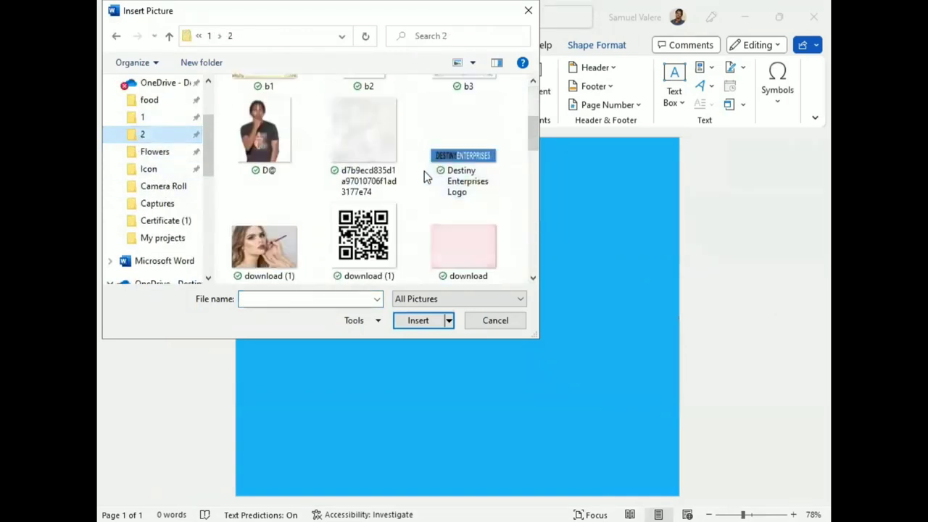
scroll(424, 176, down, 1)
scroll(427, 176, down, 2)
click(464, 105)
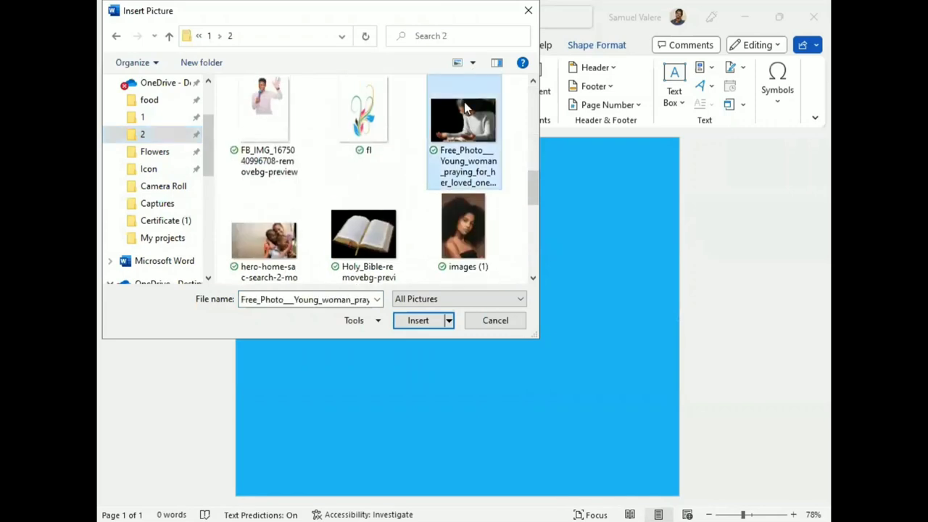
click(418, 320)
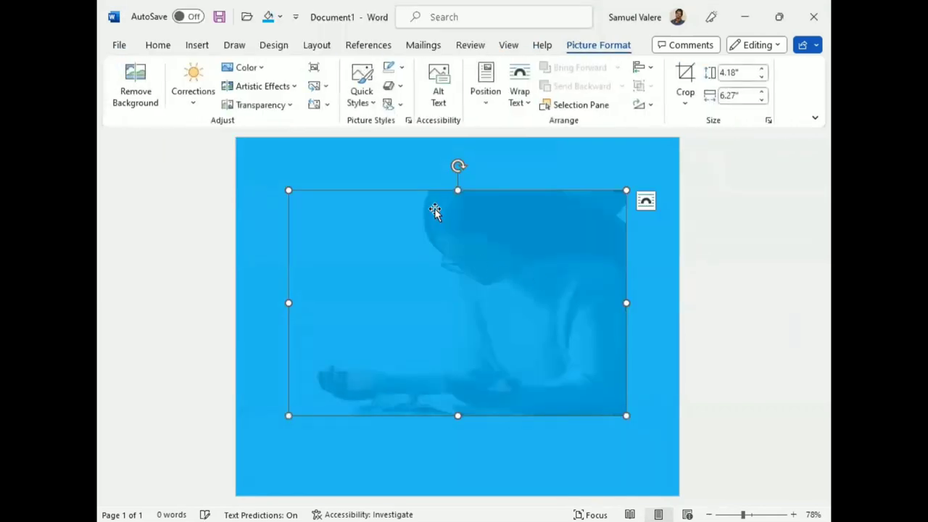
Place the photo behind text and start removing its background
click(521, 97)
click(548, 229)
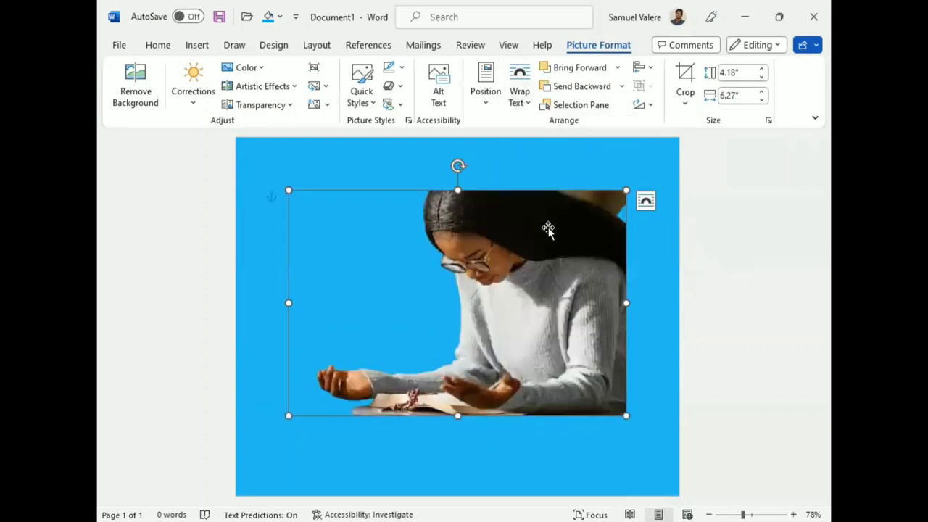
click(135, 90)
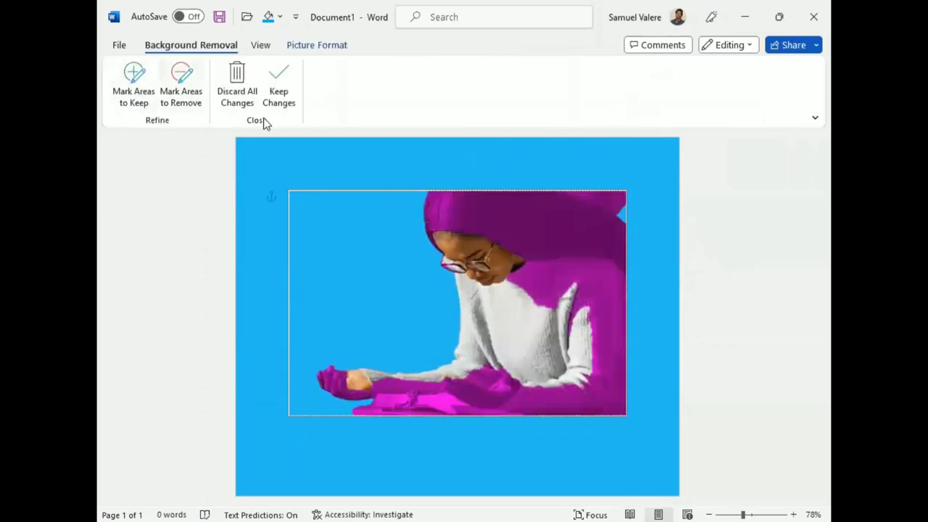
click(186, 87)
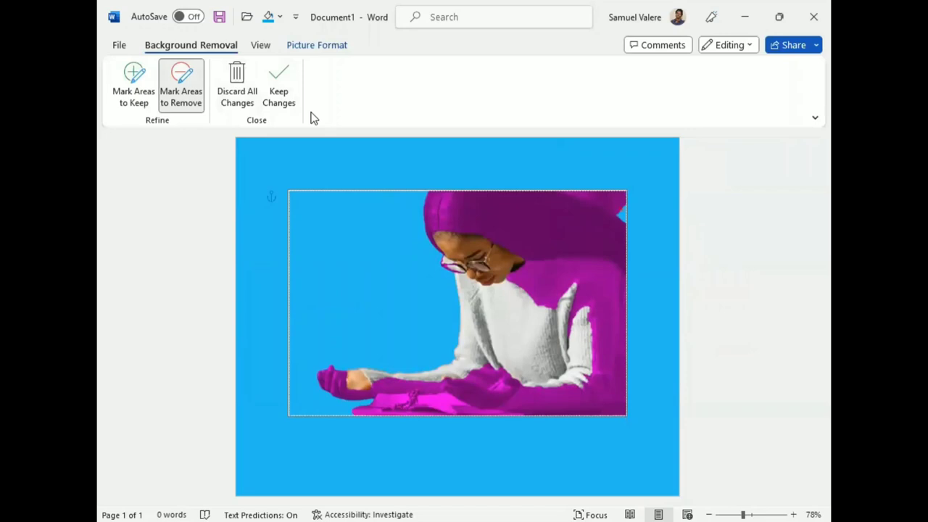
click(135, 86)
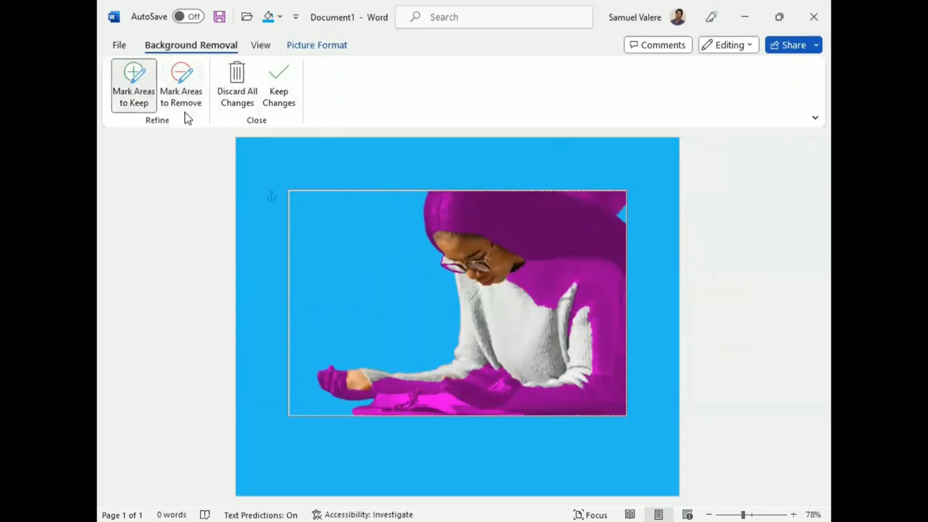
Mark the hair, sweater and hands to keep, then apply the background removal
mouse_move(456, 201)
mouse_down()
mouse_move(495, 211)
mouse_move(559, 250)
mouse_up()
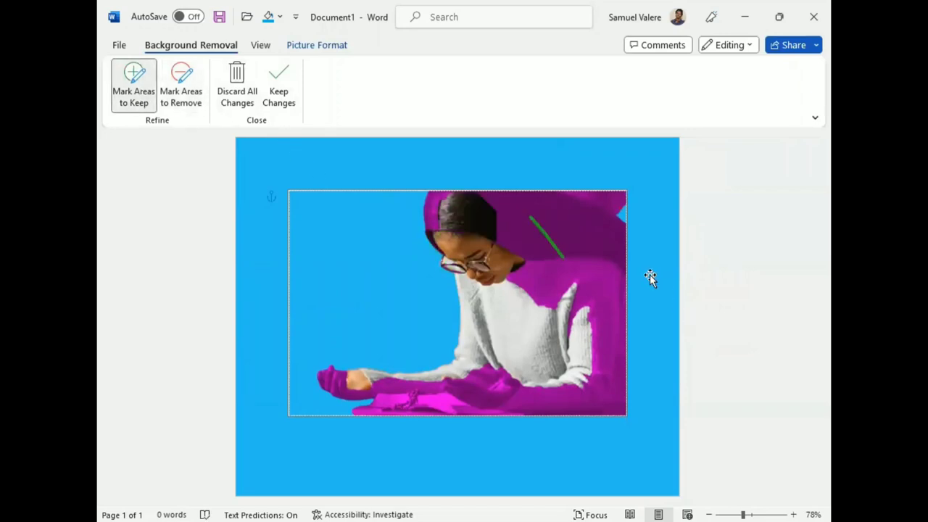
mouse_move(566, 212)
mouse_down()
mouse_move(606, 232)
mouse_move(603, 308)
mouse_up()
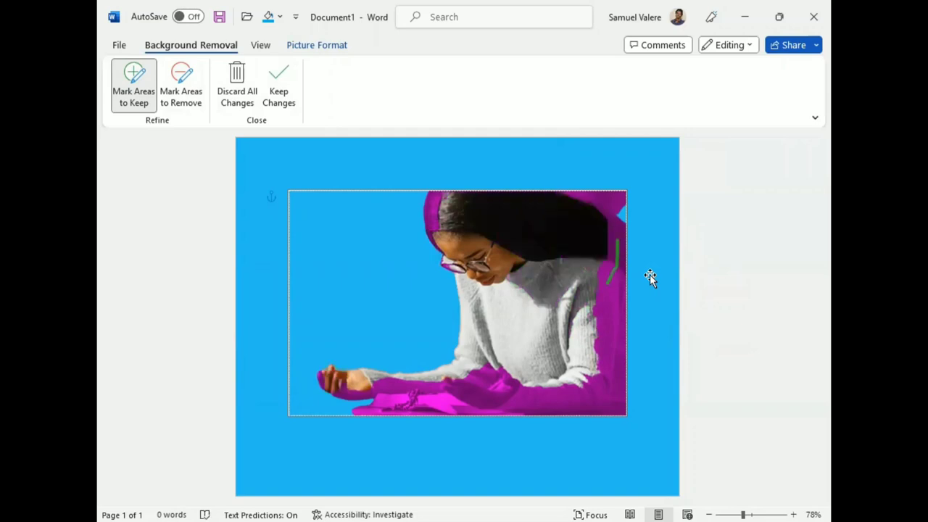
drag(432, 194, 431, 238)
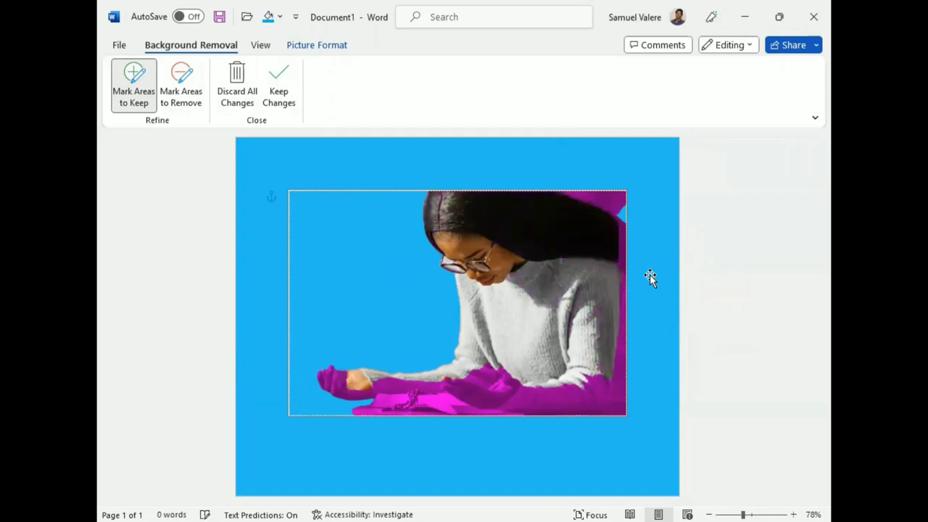
mouse_move(339, 390)
mouse_down()
mouse_move(329, 372)
mouse_move(321, 381)
mouse_up()
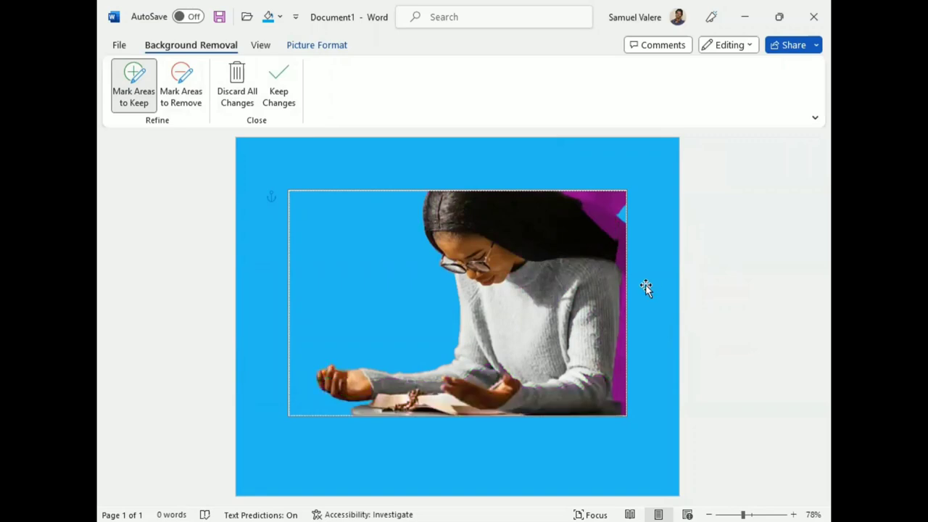
drag(618, 232, 615, 299)
click(183, 81)
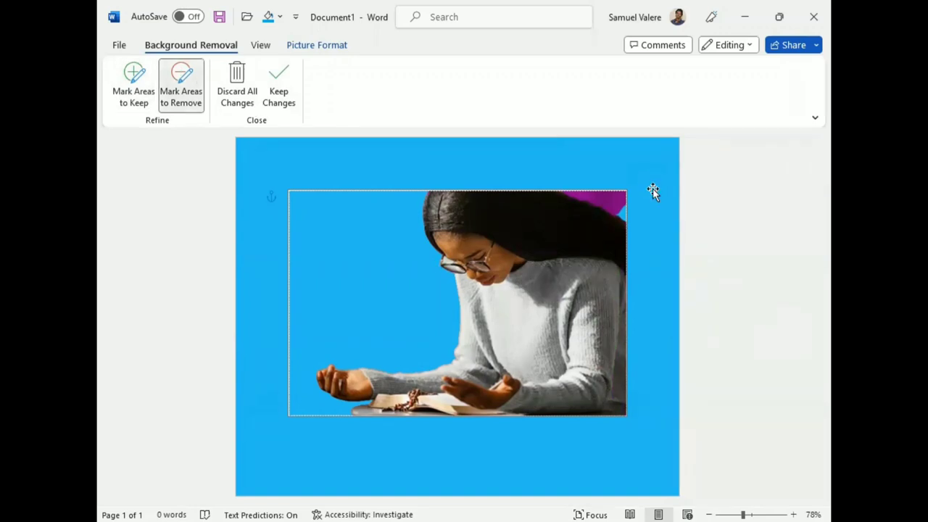
click(278, 81)
Move the cut-out to the upper right and shrink it to 3.67" by 5.5"
click(738, 283)
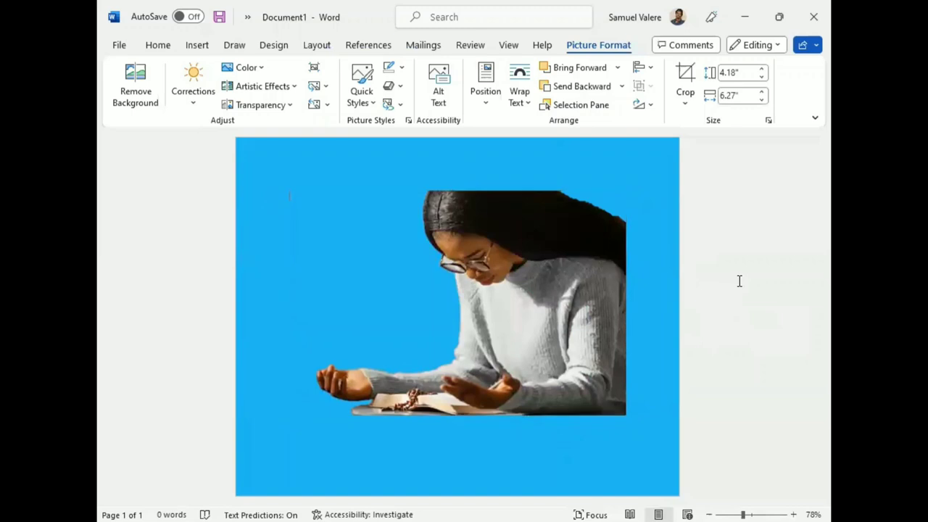
mouse_move(560, 294)
mouse_down()
mouse_move(614, 257)
mouse_move(614, 239)
mouse_up()
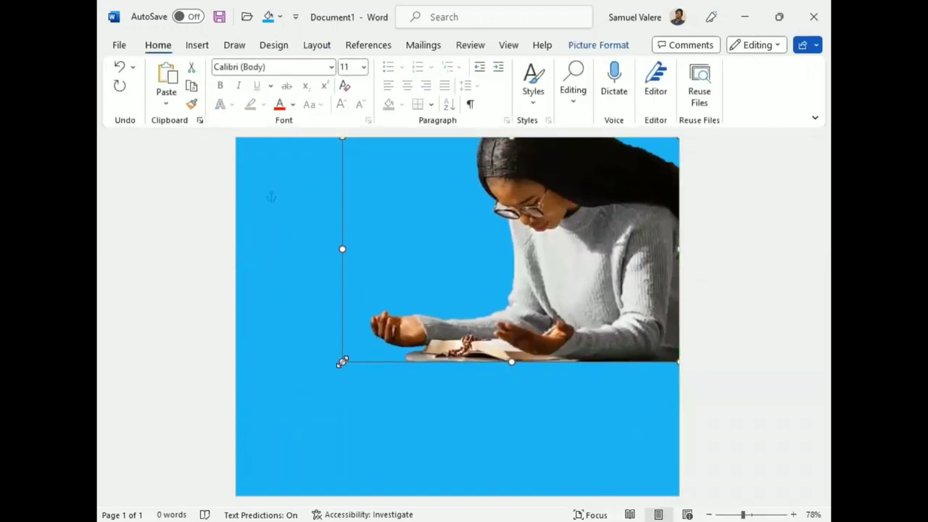
drag(342, 361, 381, 342)
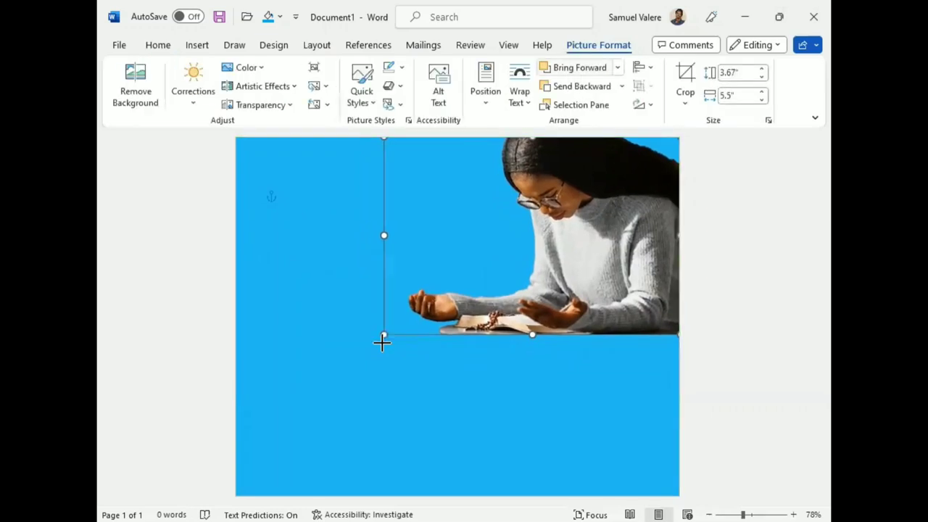
drag(381, 343, 380, 337)
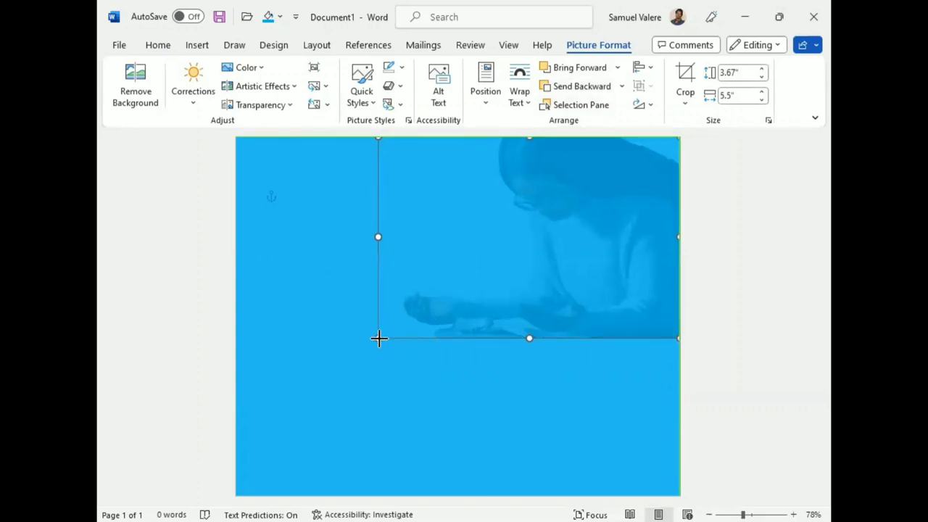
click(736, 302)
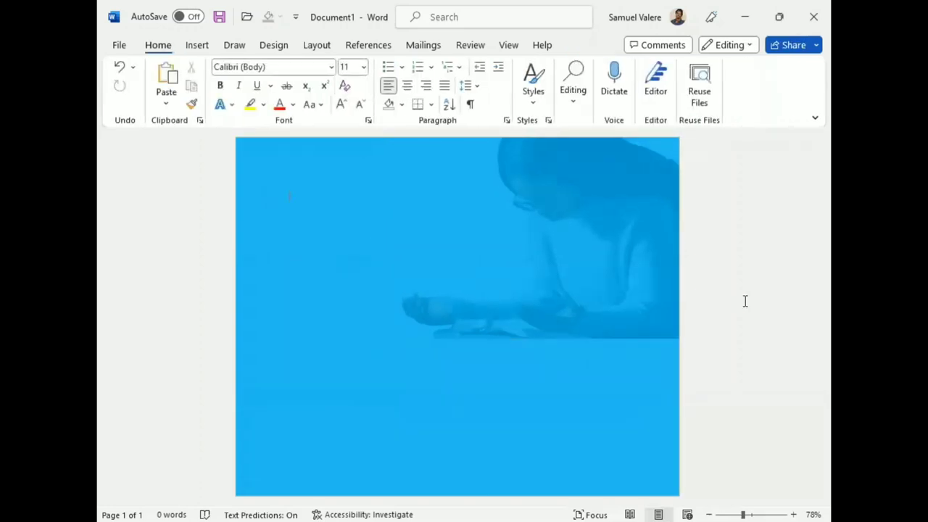
Draw a text box near the top-left and type 'Eglise du Ministere Evangelique Eau'
click(197, 45)
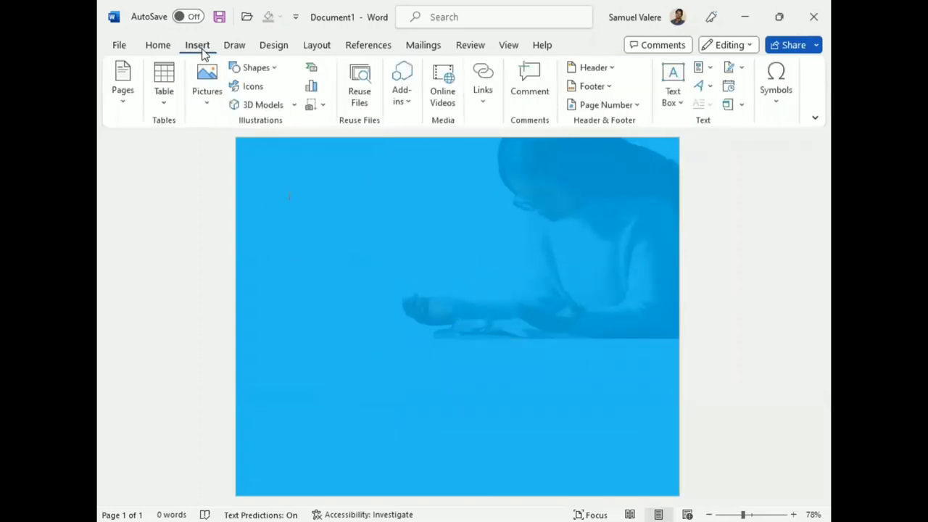
click(257, 70)
click(237, 106)
drag(279, 177, 477, 219)
text(Ea)
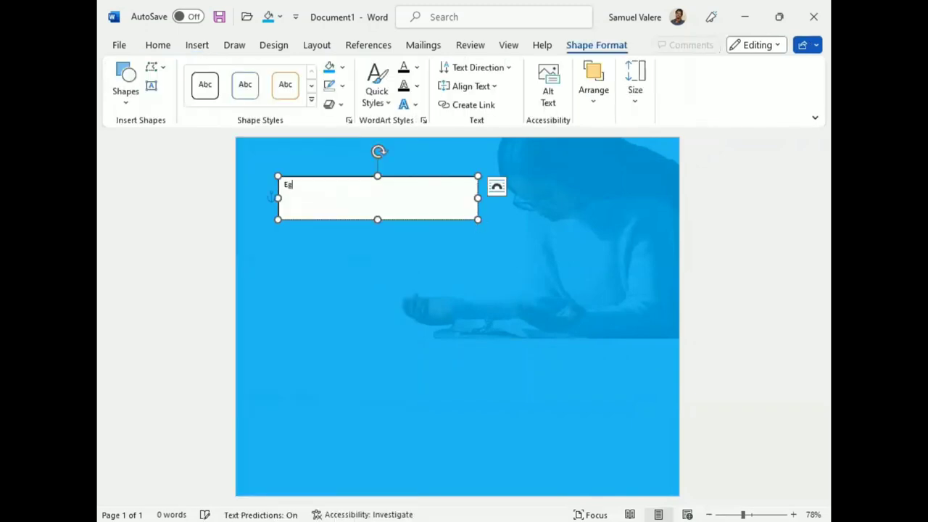
text(lise du Mini)
text(st)
text(ere Evangel)
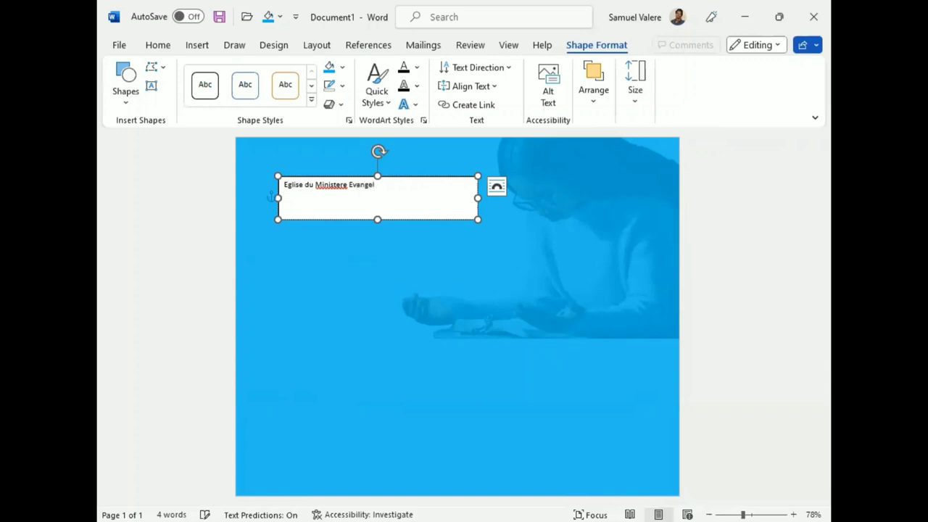
text(qur)
text(Eau )
text(Viv)
text(ante)
Centre the church name and set it to 16 pt
drag(432, 187, 285, 187)
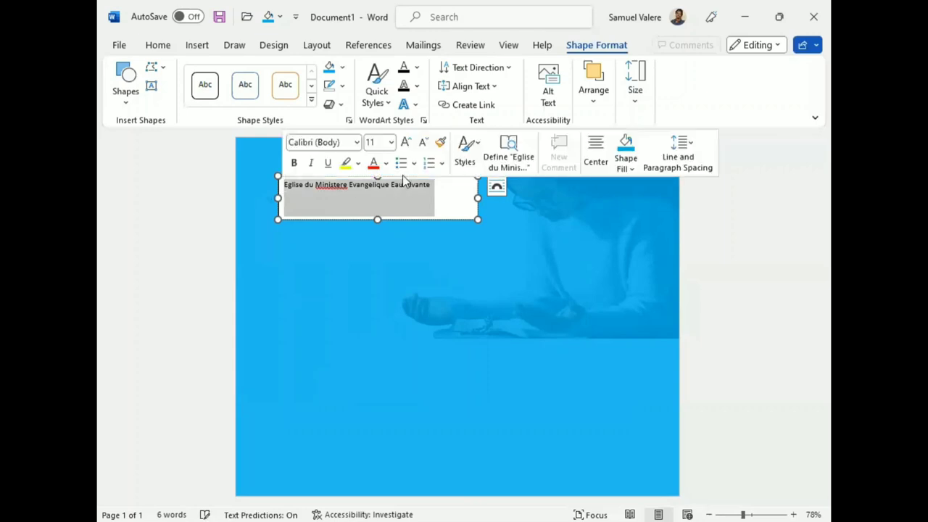
click(158, 45)
click(408, 86)
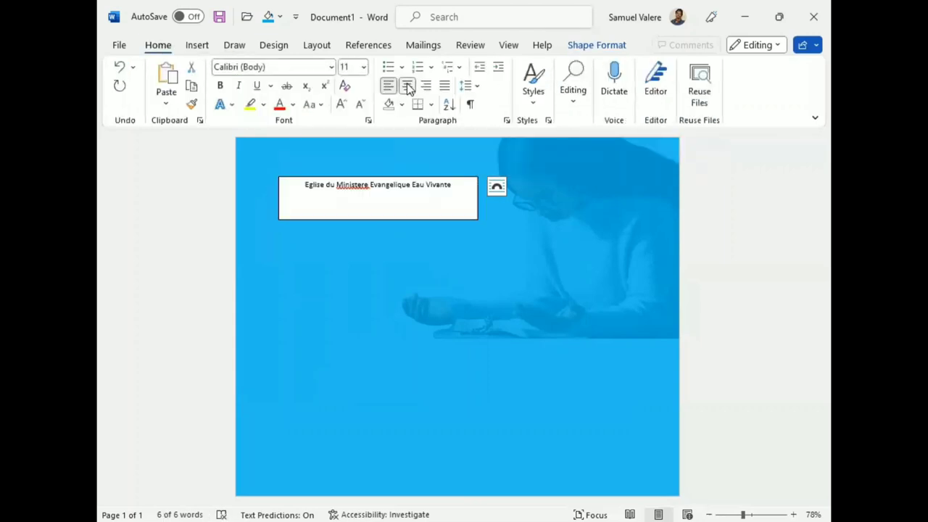
click(346, 67)
text(16)
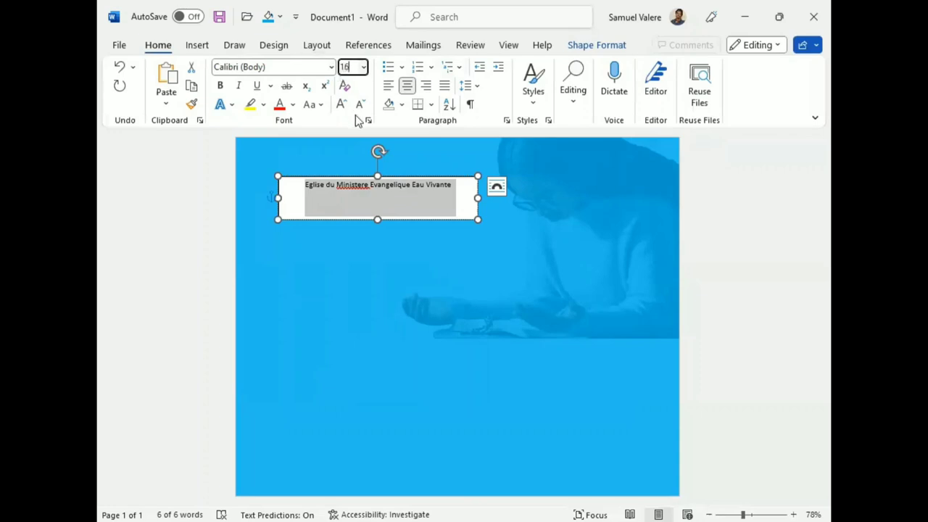
key(Return)
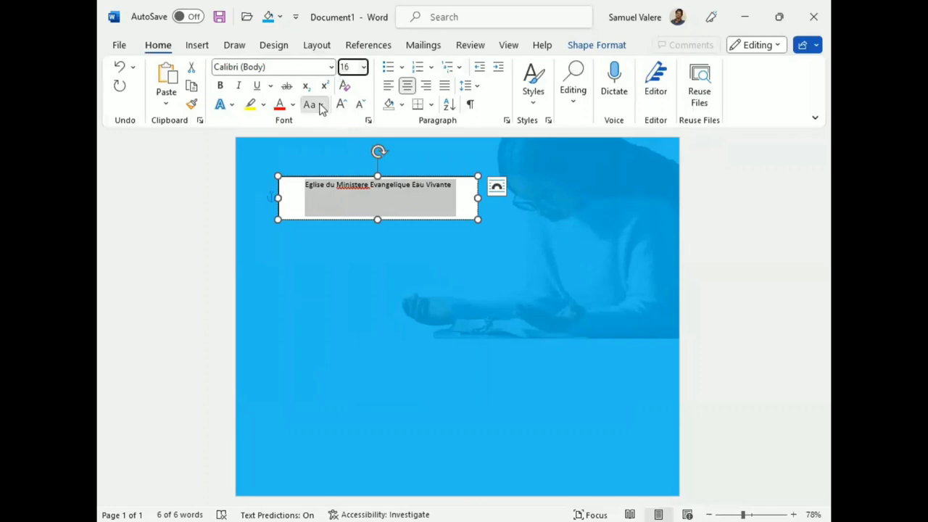
key(Return)
Expand the character spacing by 2 pt and widen the box to one line
click(322, 108)
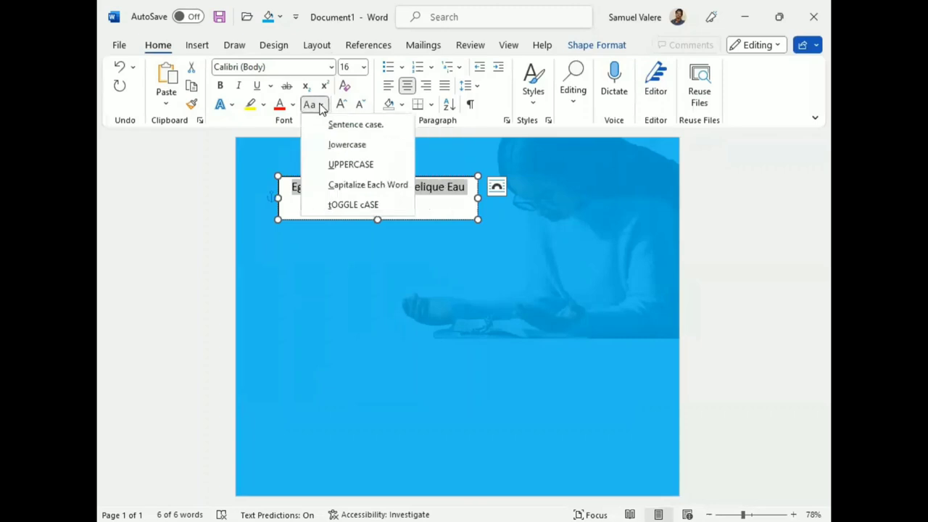
click(348, 115)
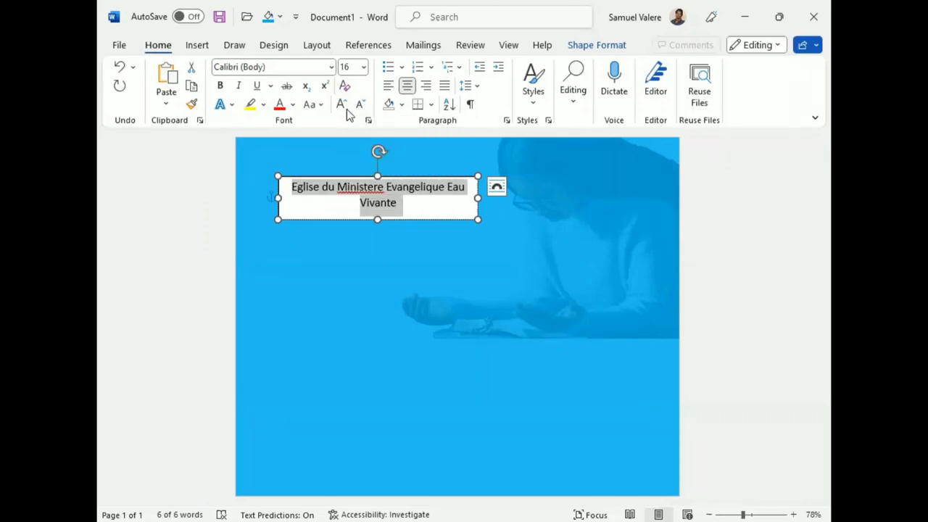
click(368, 120)
click(350, 103)
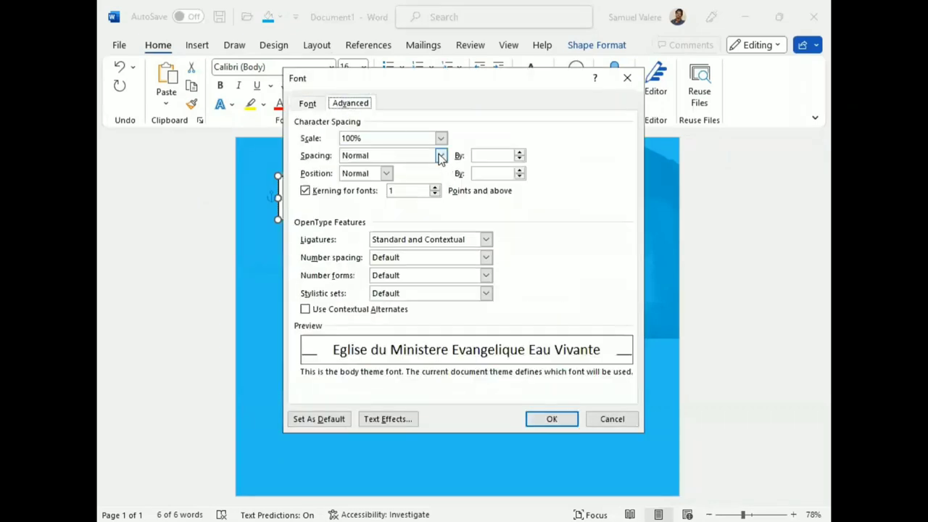
click(441, 156)
click(404, 177)
double_click(477, 155)
key(BackSpace)
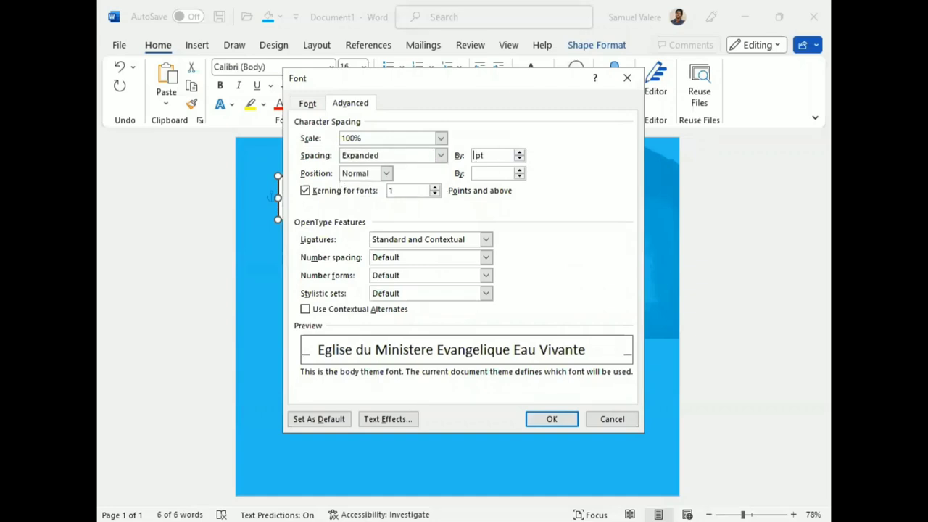
text(2)
key(Return)
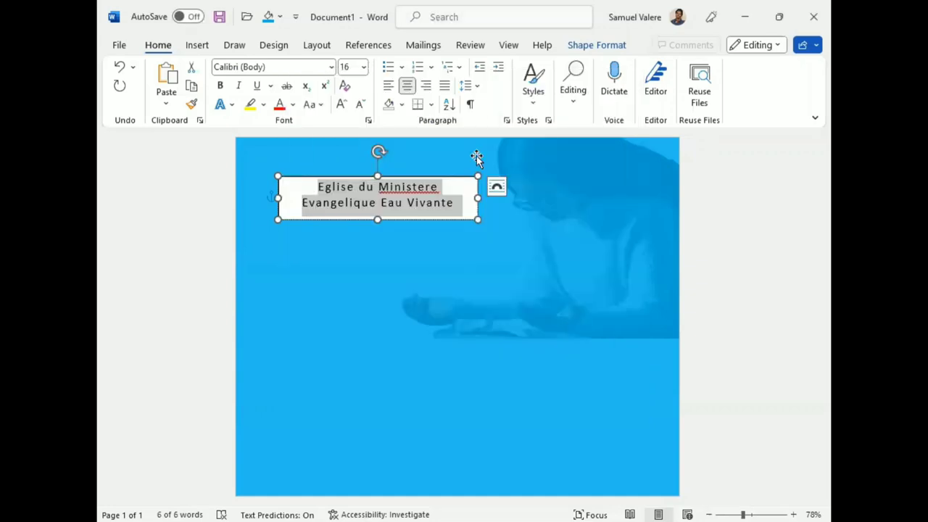
drag(476, 197, 572, 188)
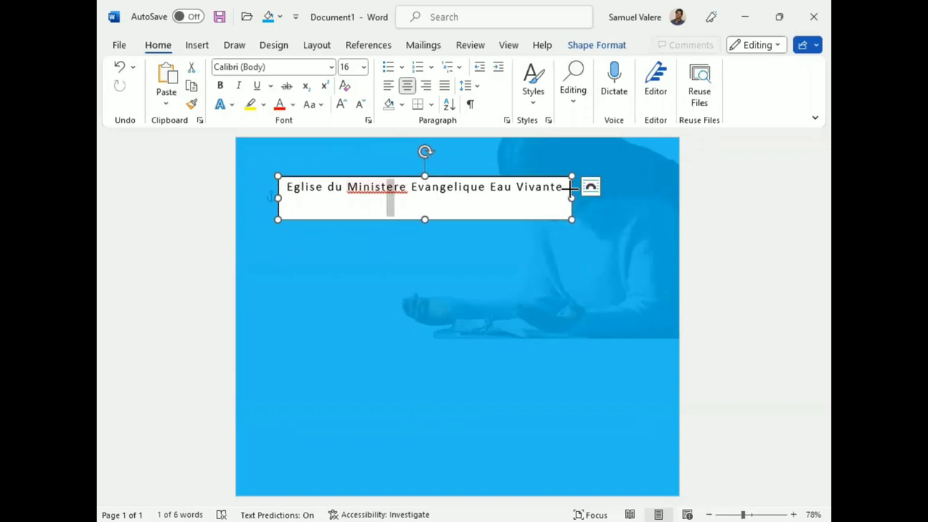
Insert the symbol è so the word reads 'Ministère'
click(197, 44)
click(776, 107)
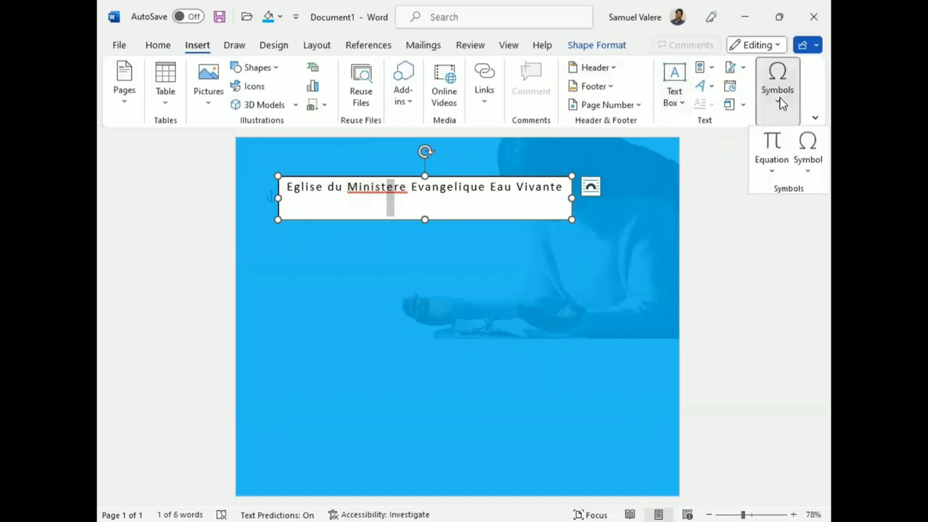
click(808, 168)
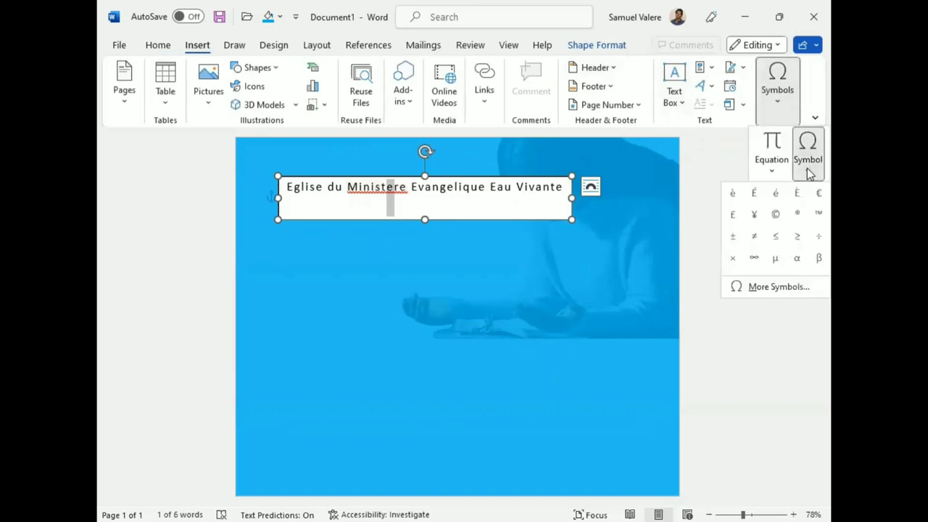
click(733, 194)
Change 'Eglise' to 'Église' and shorten the text box to a single line
double_click(293, 188)
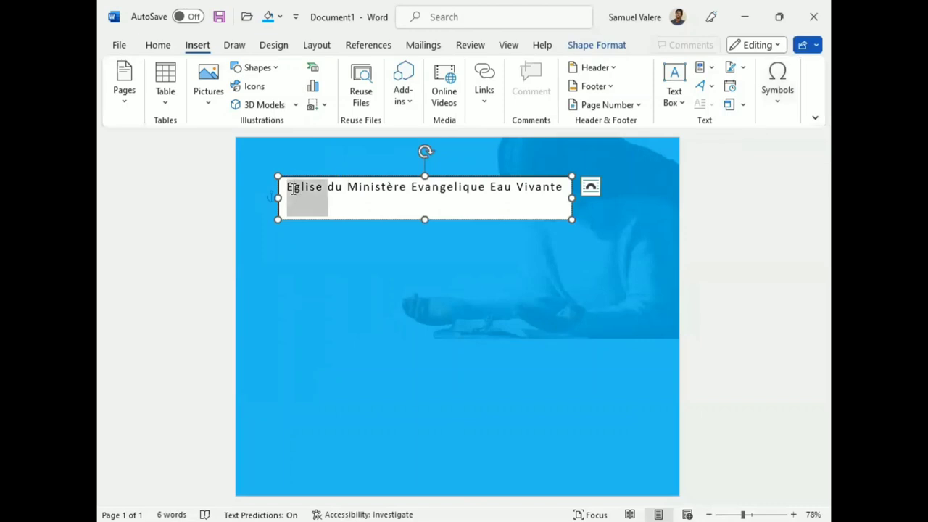
drag(294, 188, 287, 189)
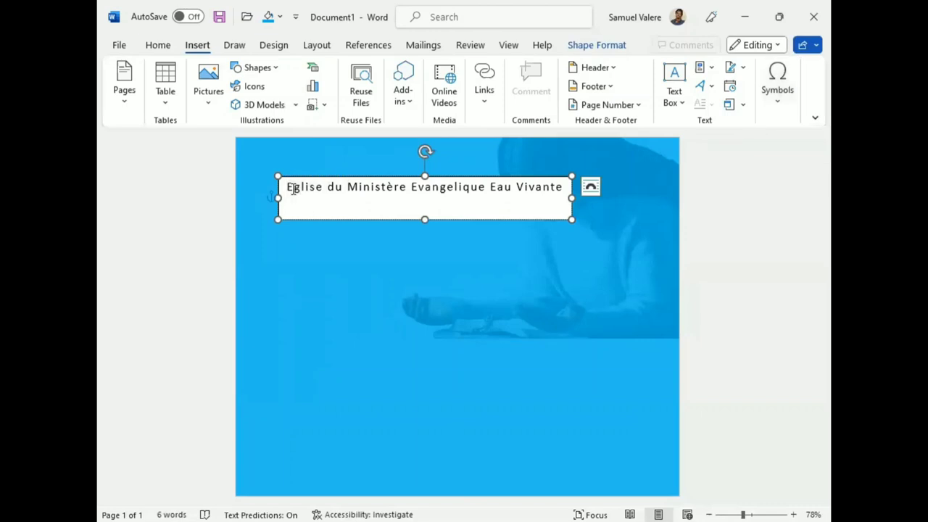
click(778, 104)
click(805, 166)
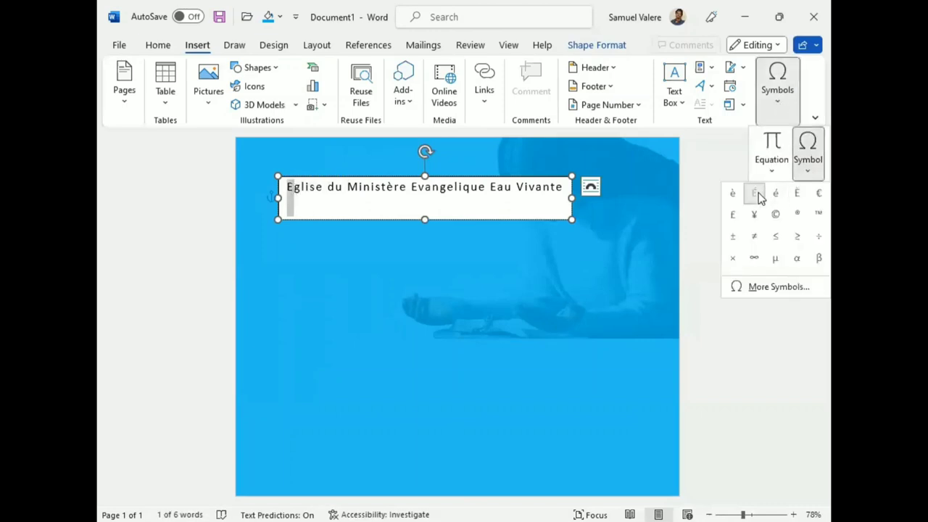
click(758, 195)
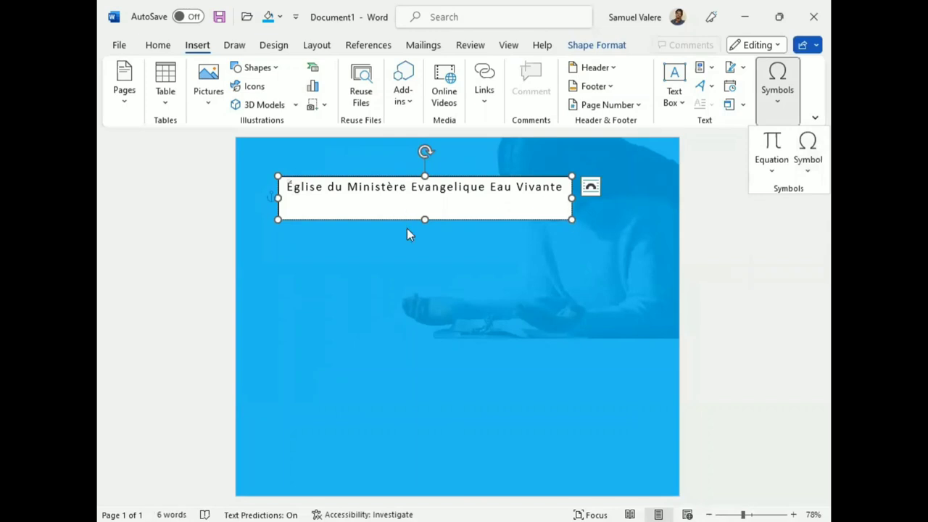
drag(424, 220, 424, 206)
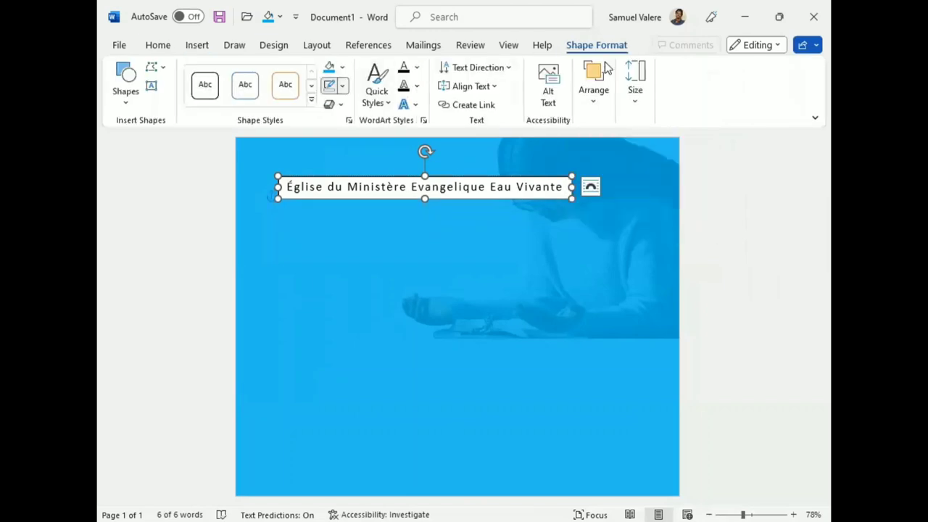
Remove the text box's white fill and make the church name white
click(337, 85)
click(344, 67)
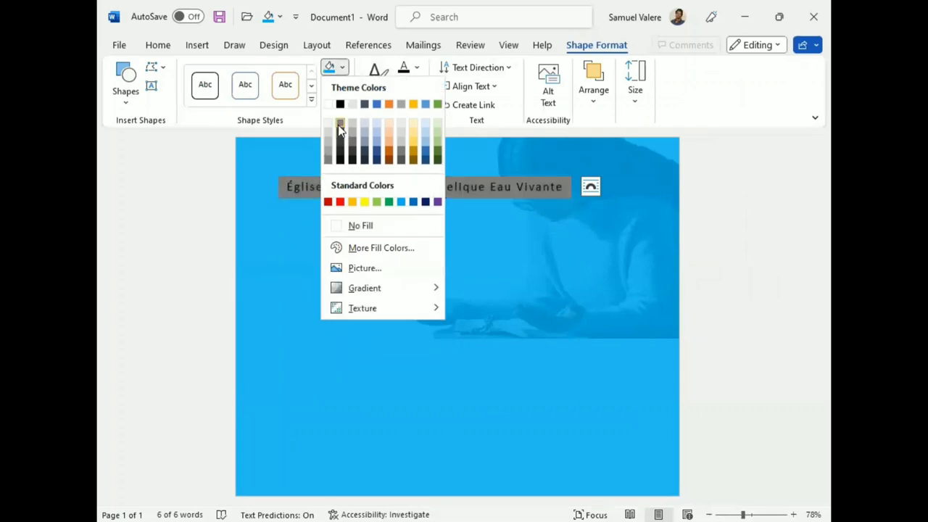
click(367, 224)
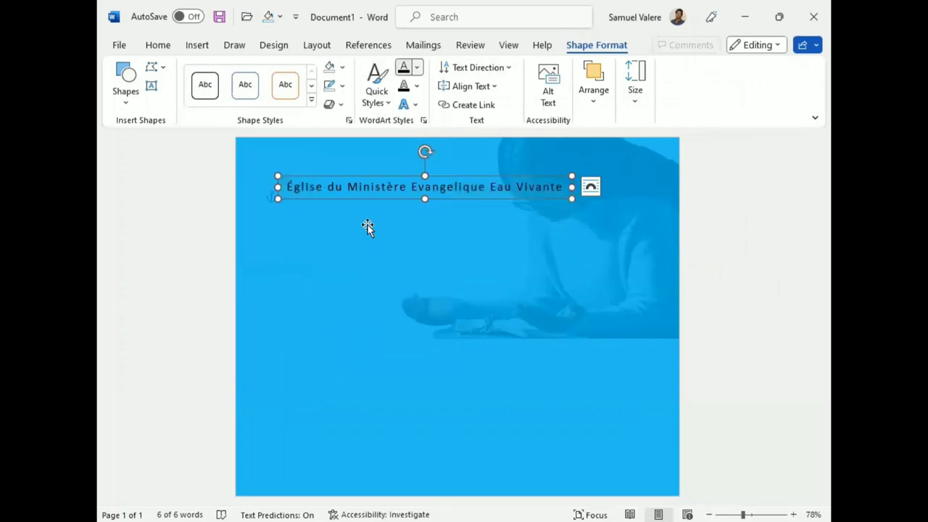
click(416, 67)
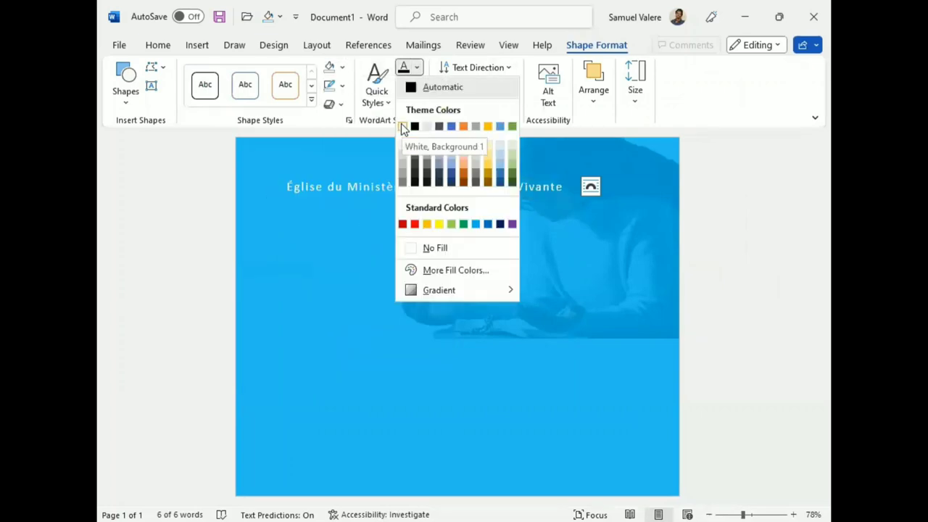
click(403, 127)
Bold the church name and shift the box about 70 px right
click(158, 45)
key(ctrl+a)
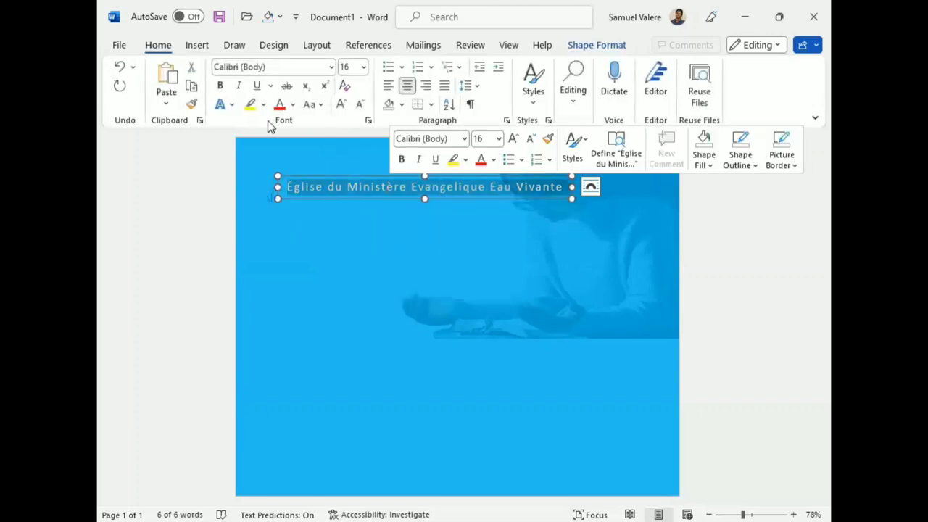
click(401, 159)
key(Escape)
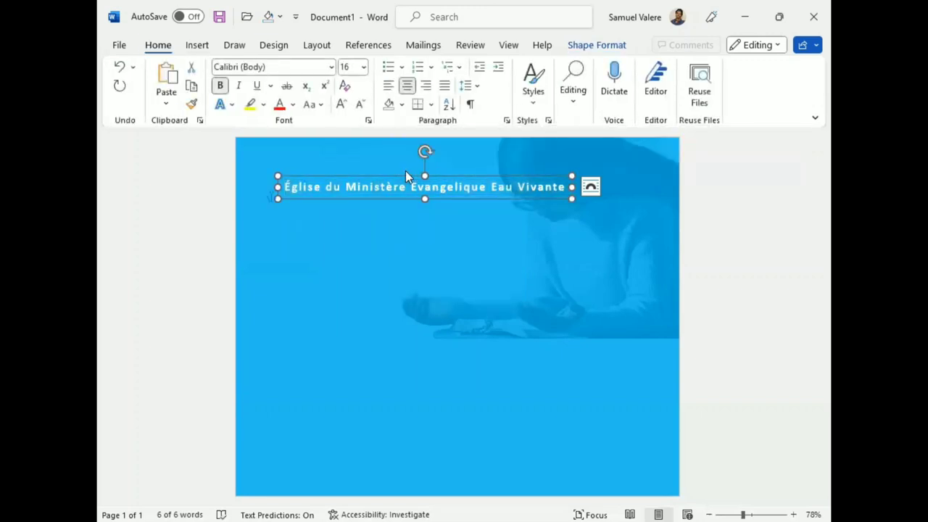
key(Up)
key(Right)
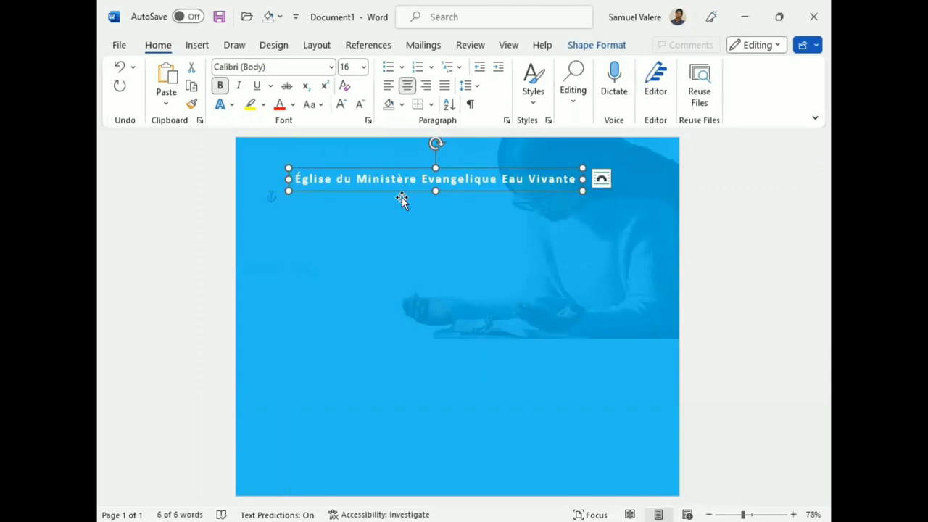
drag(402, 197, 452, 197)
Draw a rounded rectangle, tilt it, and push it partly off the top-left corner
click(210, 47)
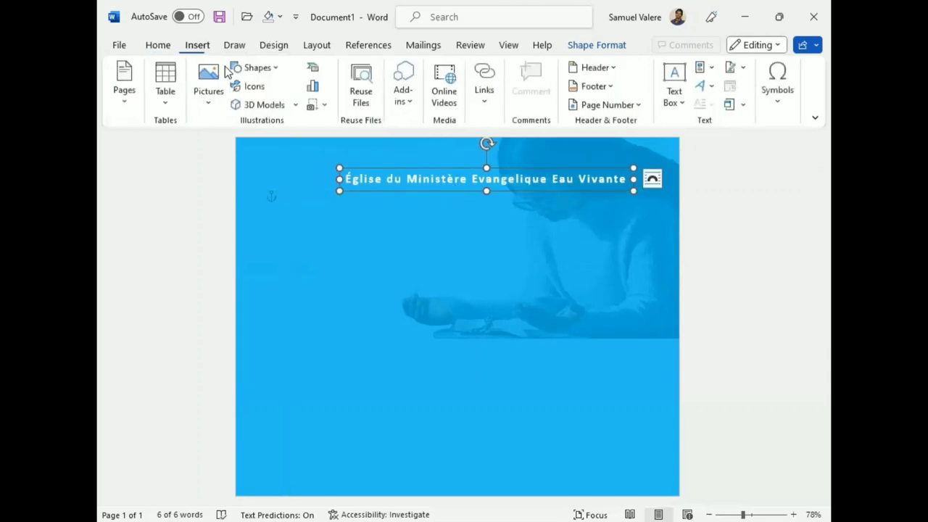
click(269, 68)
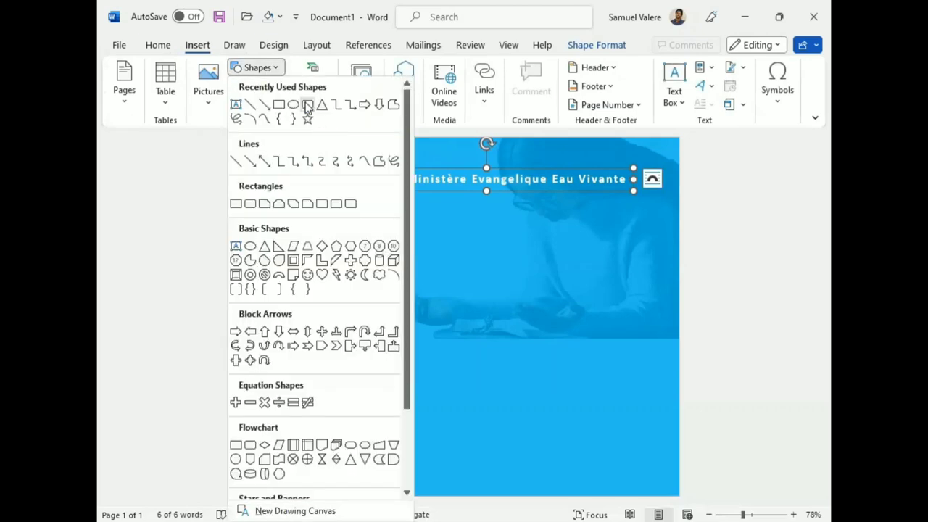
click(308, 107)
drag(269, 215, 402, 357)
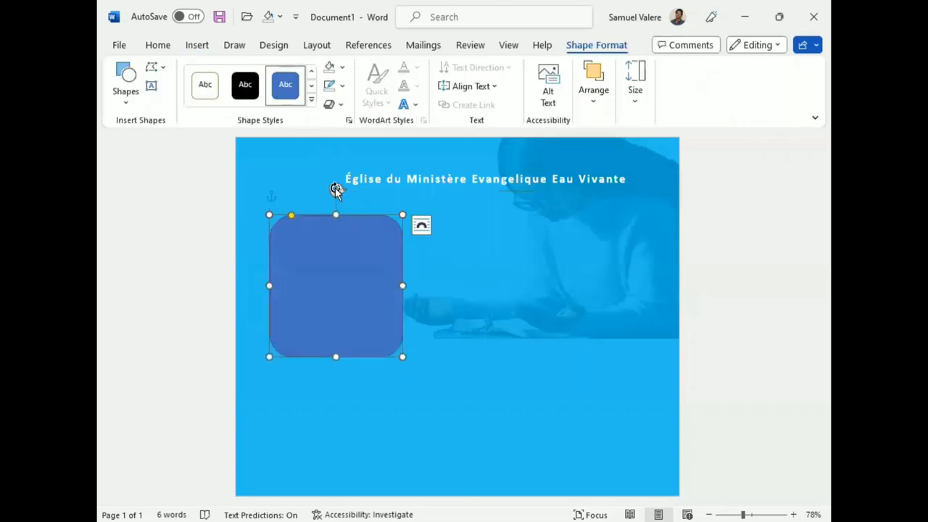
drag(336, 189, 396, 251)
mouse_move(341, 283)
mouse_down()
mouse_move(238, 194)
mouse_move(213, 203)
mouse_up()
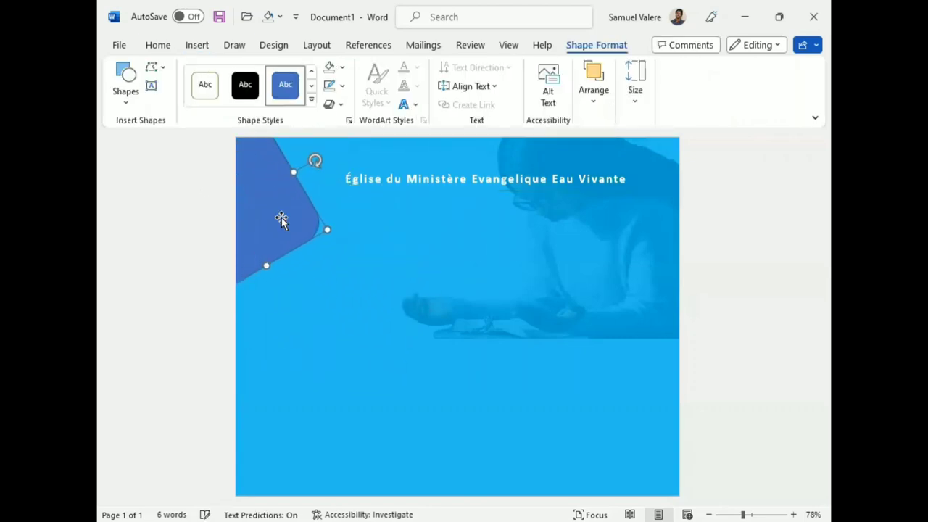
Widen and re-tilt the corner shape, fill it white, and nudge the church name left
drag(327, 229, 356, 236)
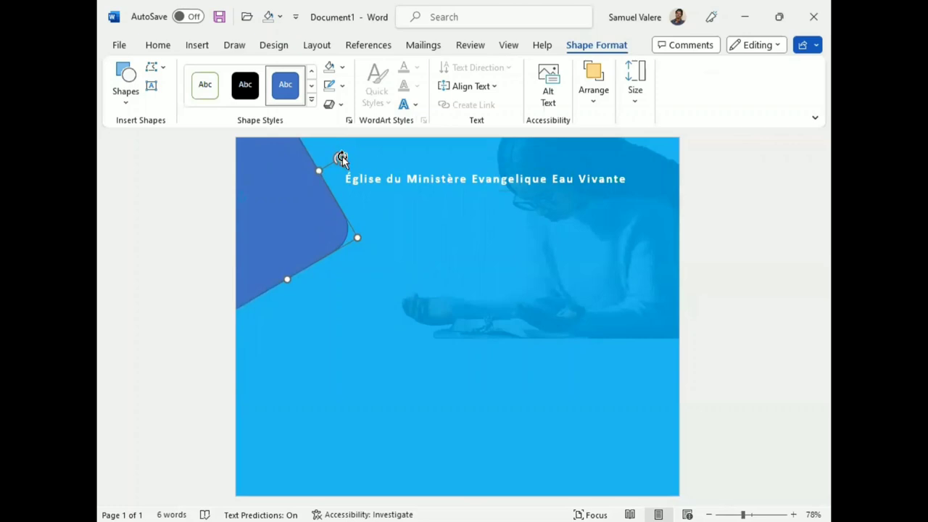
drag(340, 158, 330, 147)
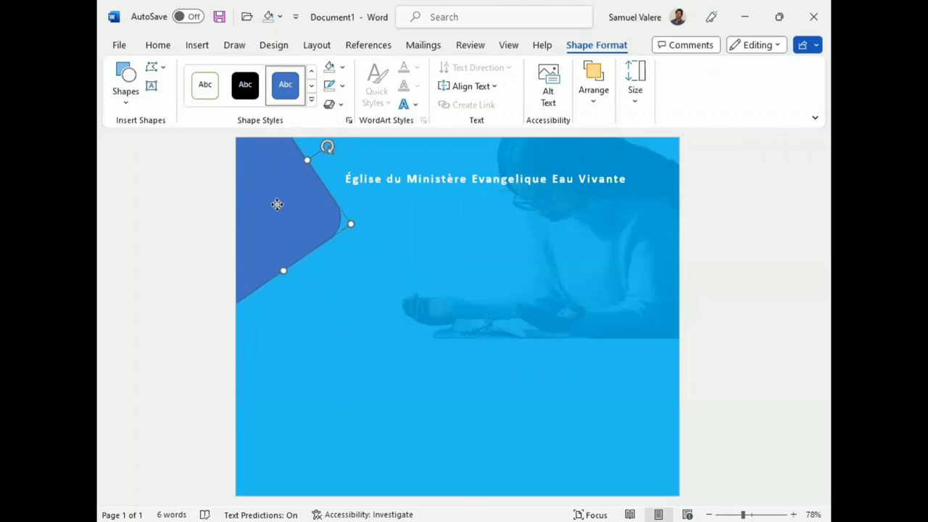
drag(328, 148, 330, 152)
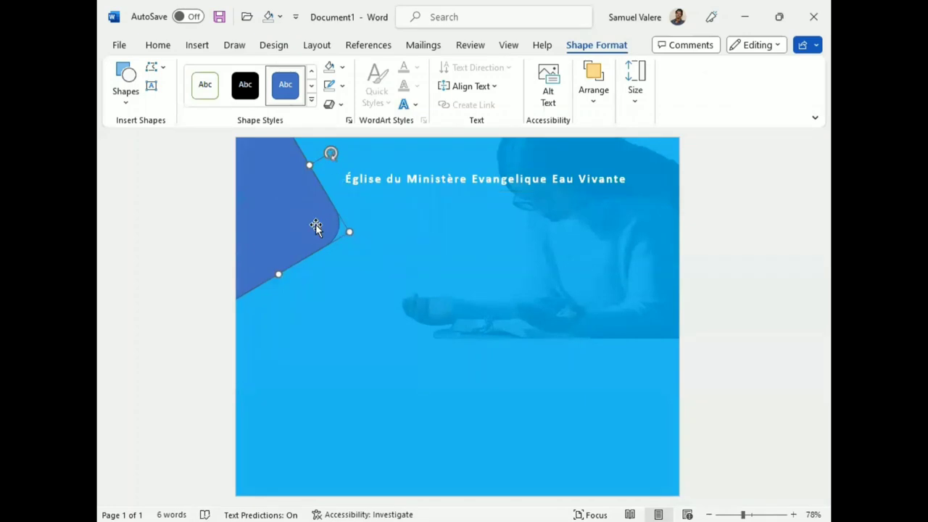
click(345, 71)
click(331, 103)
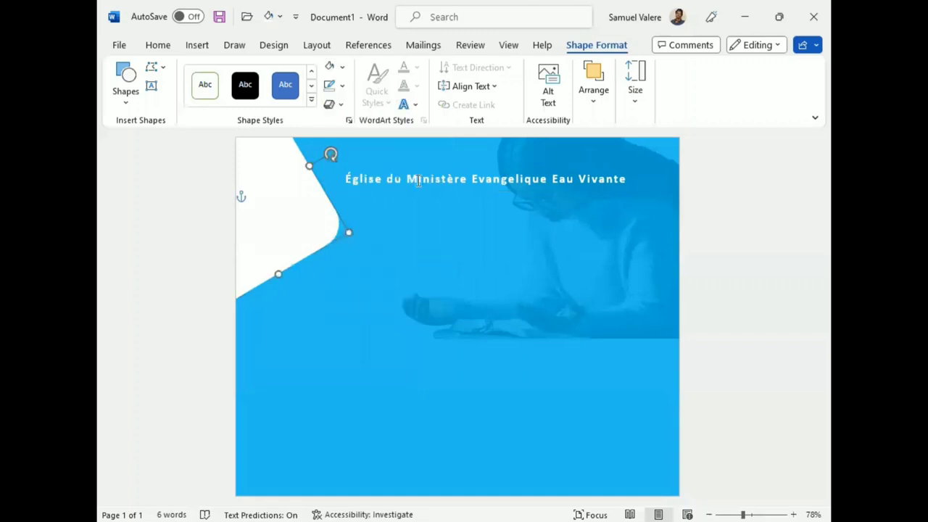
click(458, 191)
drag(459, 190, 450, 194)
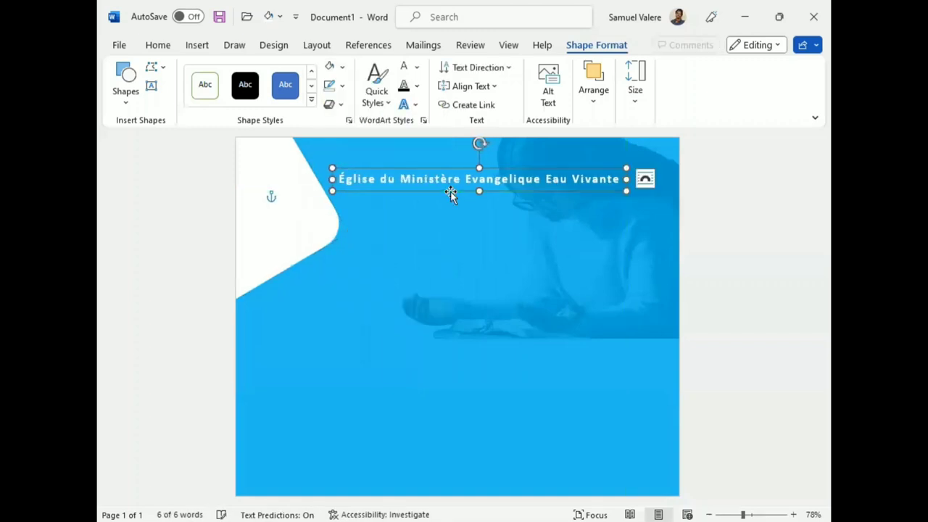
Draw a text box below the church name and type 'Jeune'
click(152, 86)
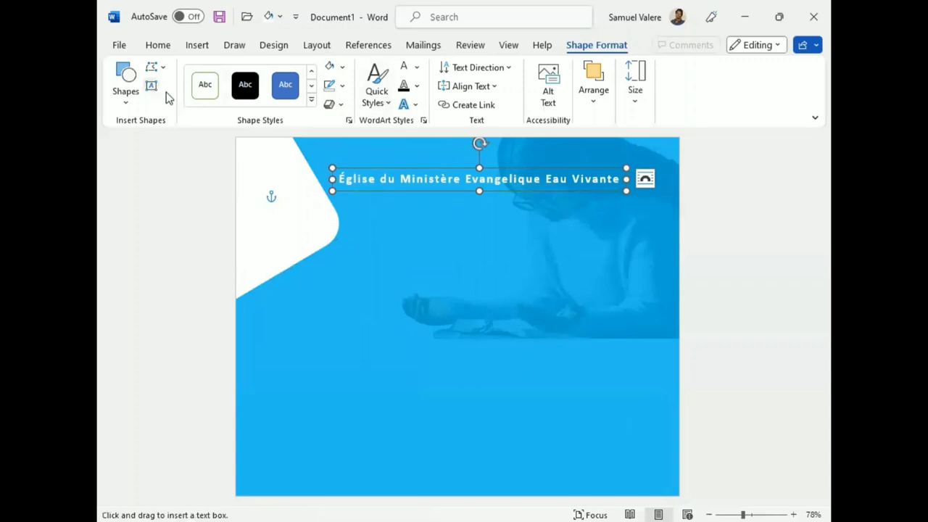
mouse_move(390, 213)
mouse_down()
mouse_move(493, 223)
mouse_move(604, 266)
mouse_up()
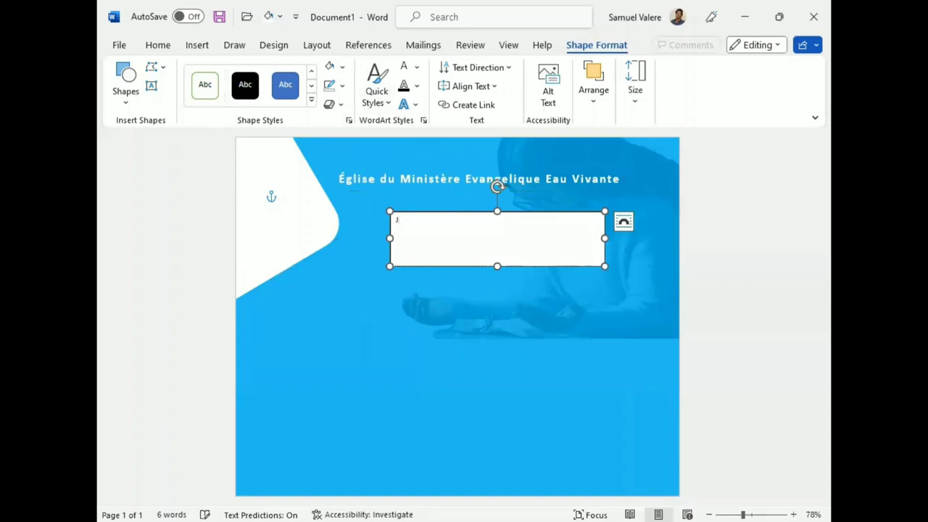
text(Jeune)
drag(417, 220, 393, 220)
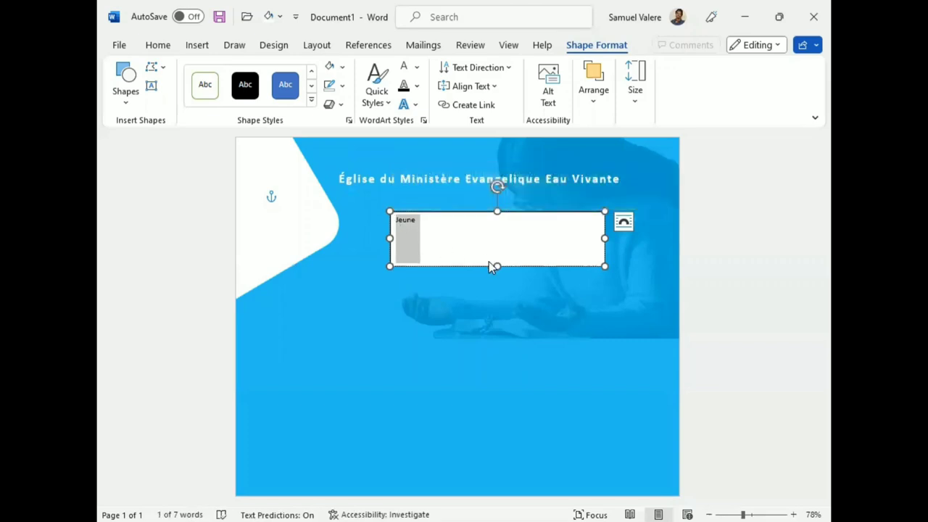
Set 'Jeune' to Bernard MT Condensed at size 110
click(156, 45)
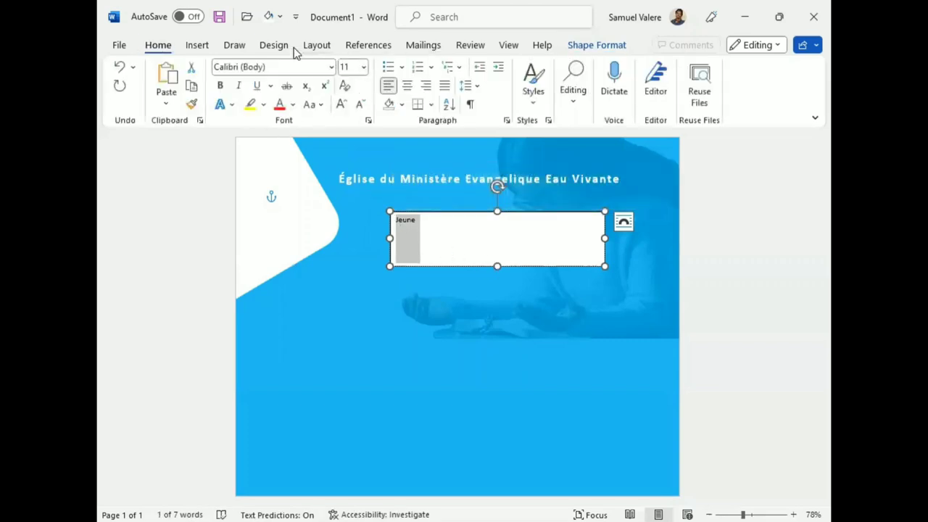
click(286, 66)
text(Bernard MT Condensed)
key(Return)
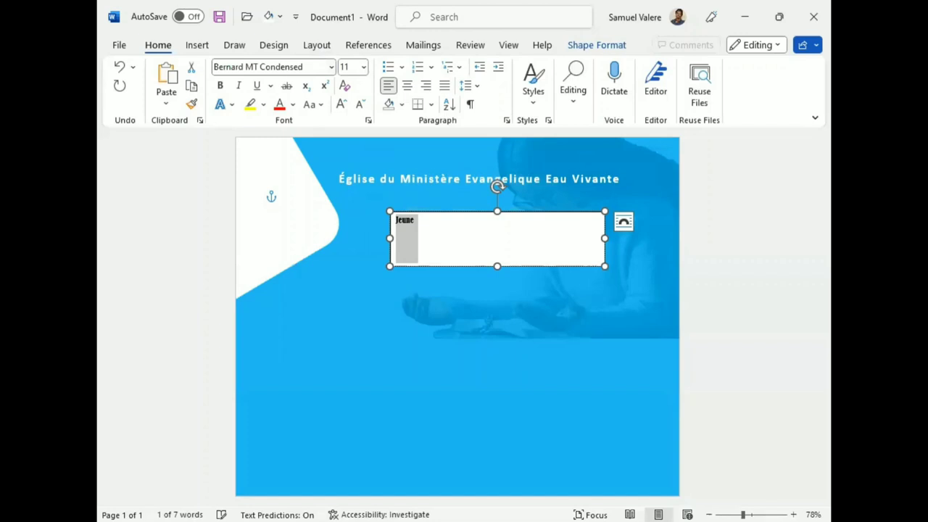
key(ctrl+shift+p)
text(110)
key(Return)
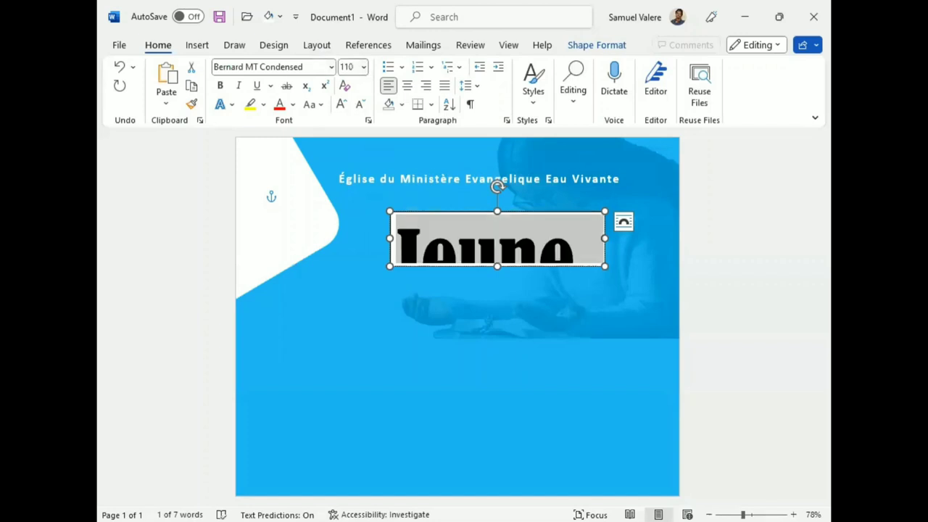
Make it UPPERCASE and centred, with no box fill and white lettering
key(ctrl+a)
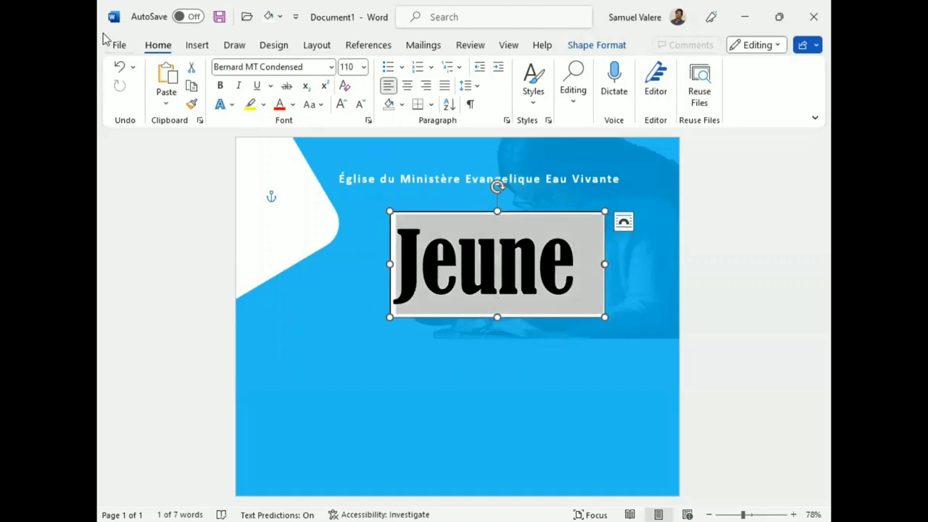
click(309, 107)
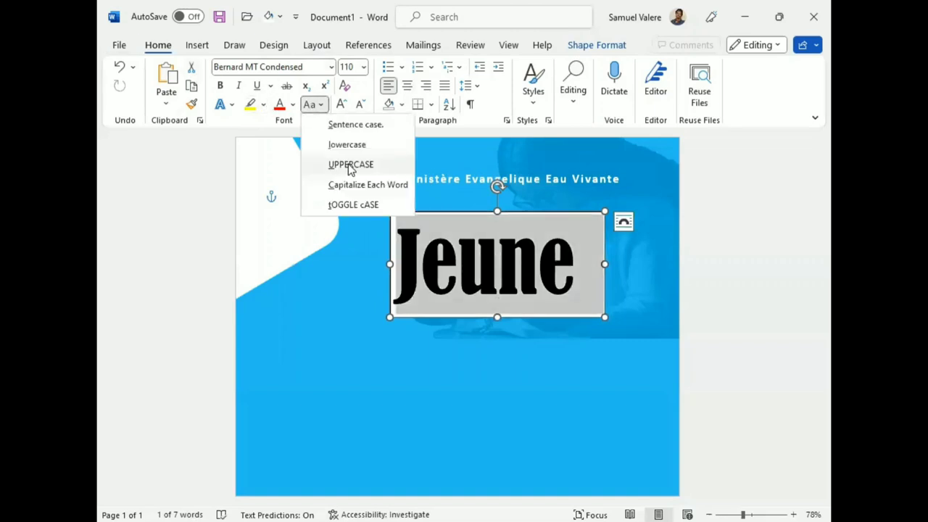
click(349, 165)
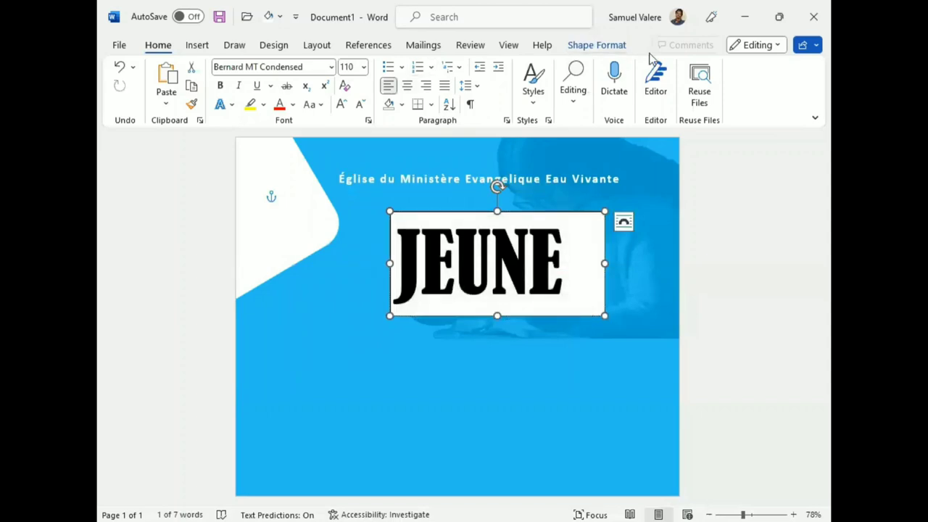
key(ctrl+e)
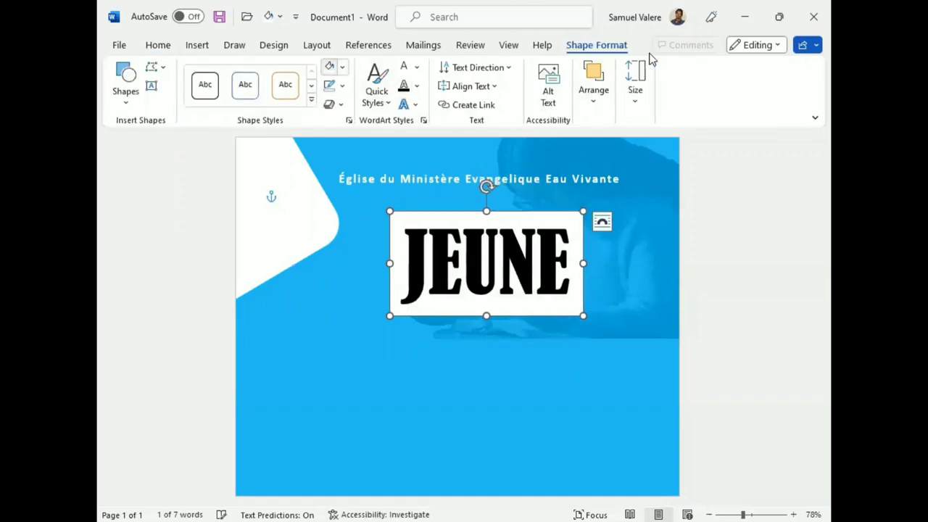
key(Return)
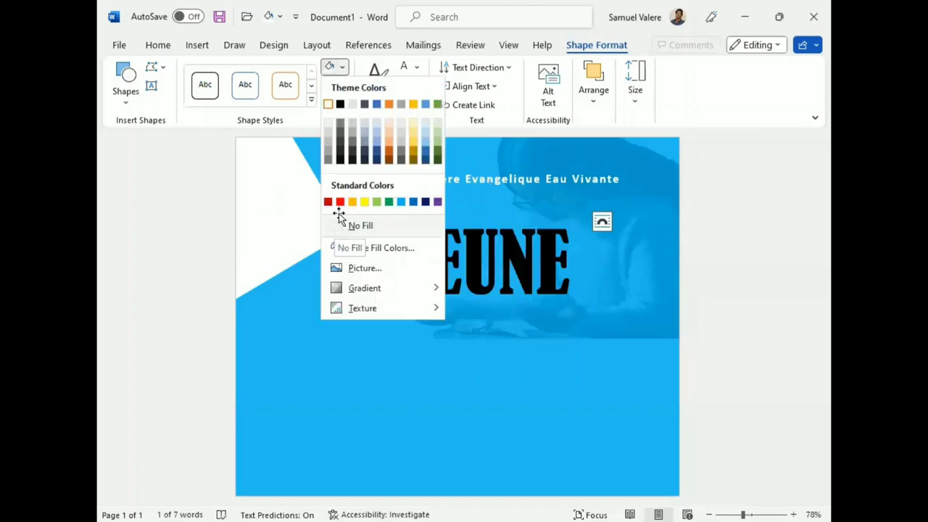
click(340, 222)
key(Return)
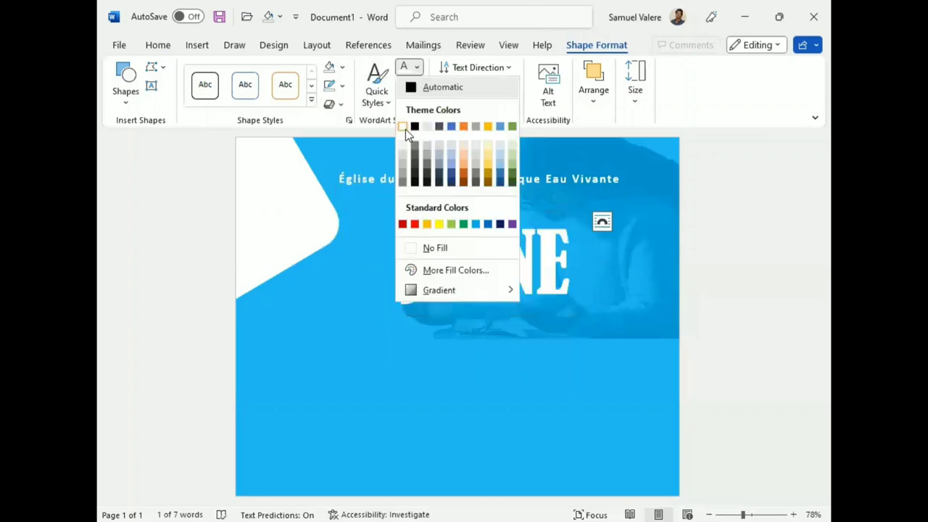
click(404, 128)
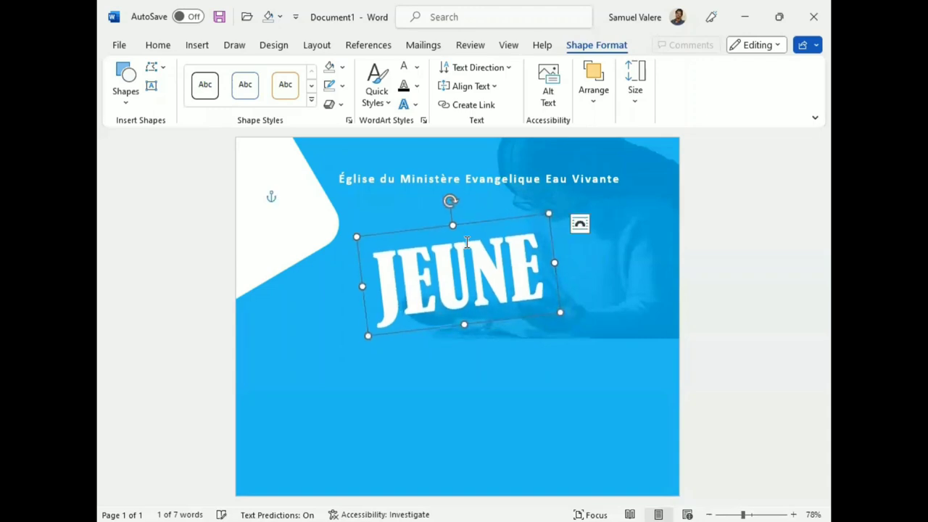
Copy the JEUNE box below it and change the text to uppercase 'PRIERE'
ctrl+drag(481, 324, 489, 356)
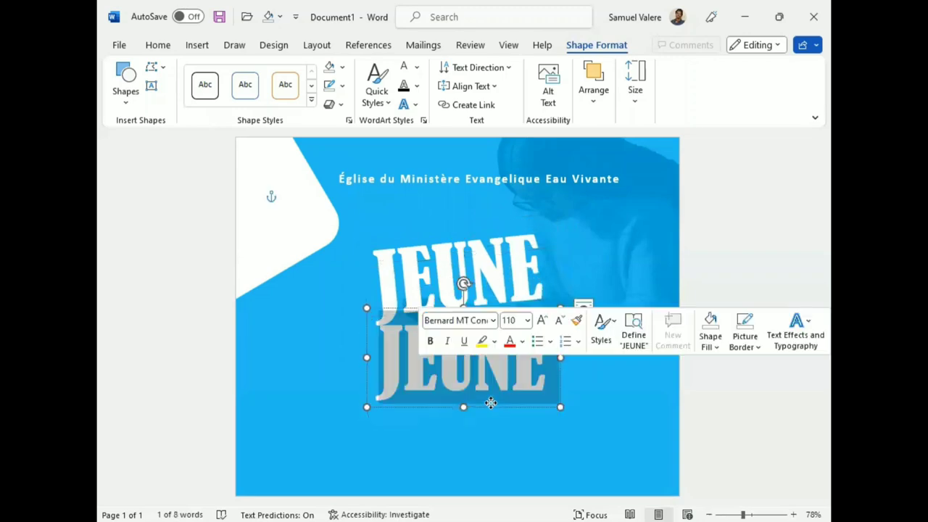
text(Proe)
key(BackSpace)
key(BackSpace)
text(ier)
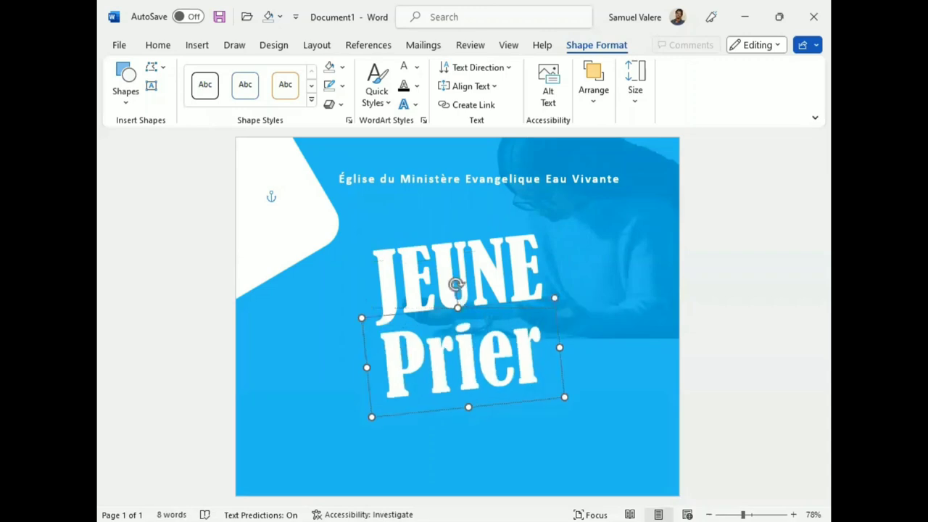
text(e)
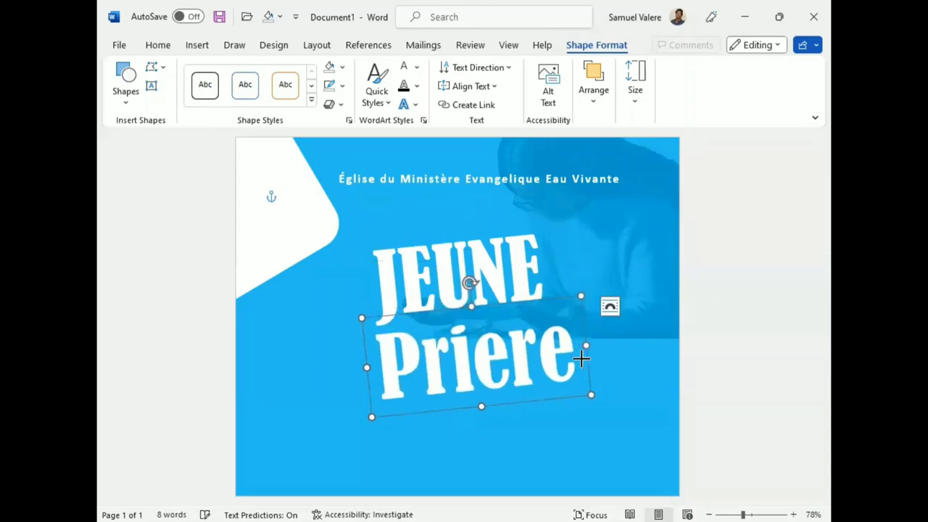
drag(582, 358, 411, 318)
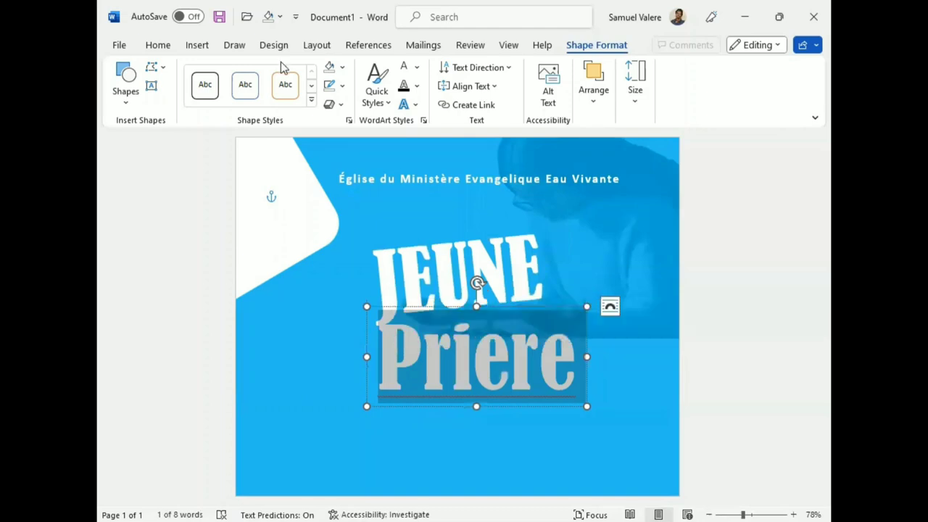
click(157, 45)
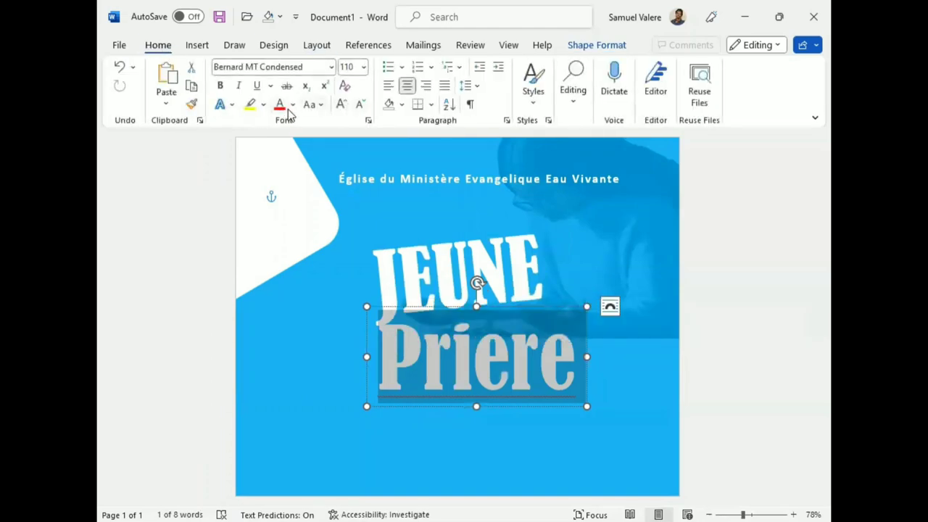
click(309, 104)
click(353, 165)
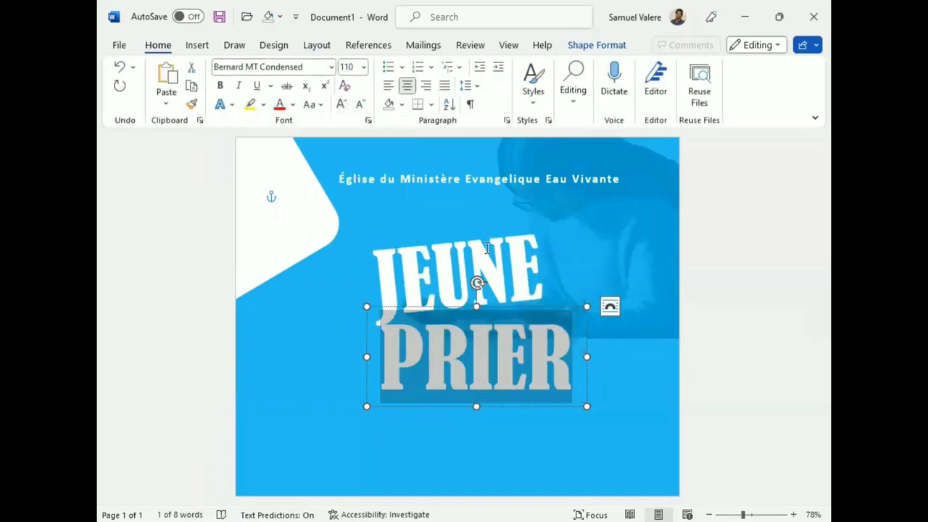
click(607, 354)
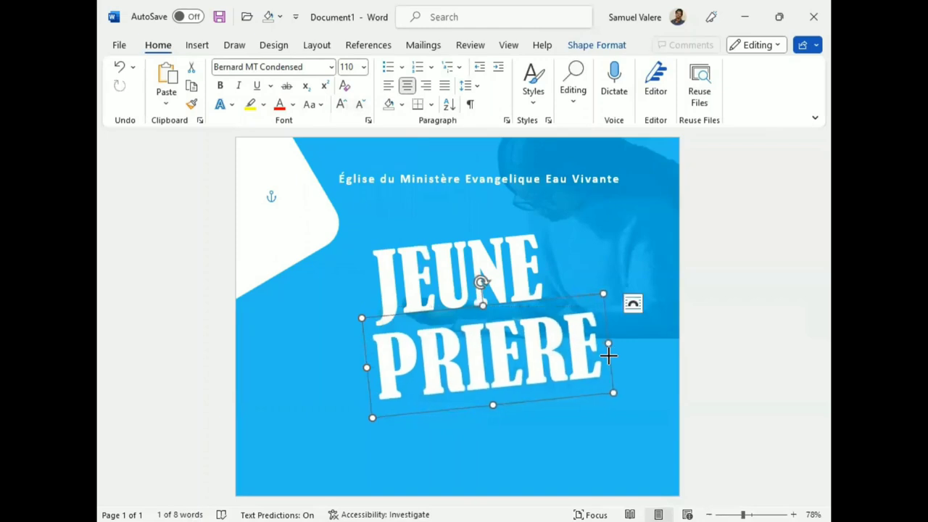
Tilt PRIERE to match JEUNE and position it just below, slightly left
key(ctrl+y)
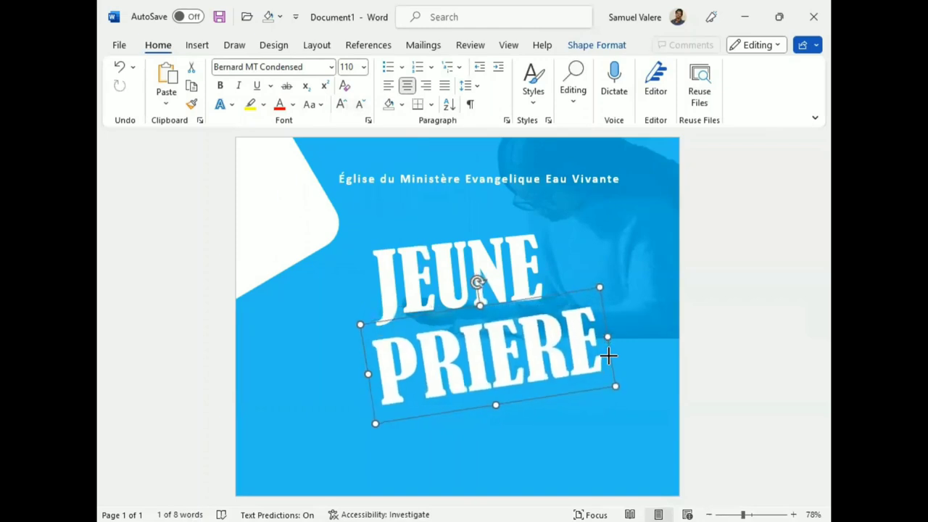
click(470, 224)
drag(470, 224, 448, 220)
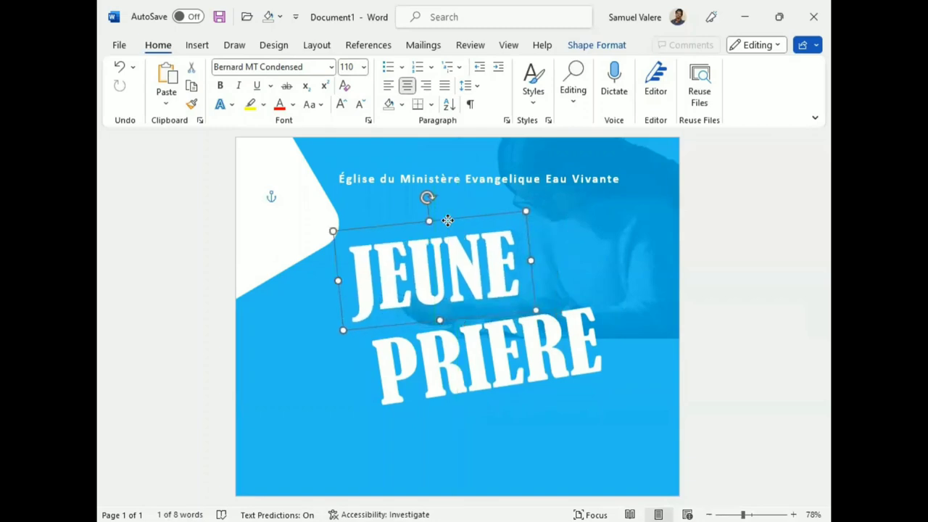
click(516, 306)
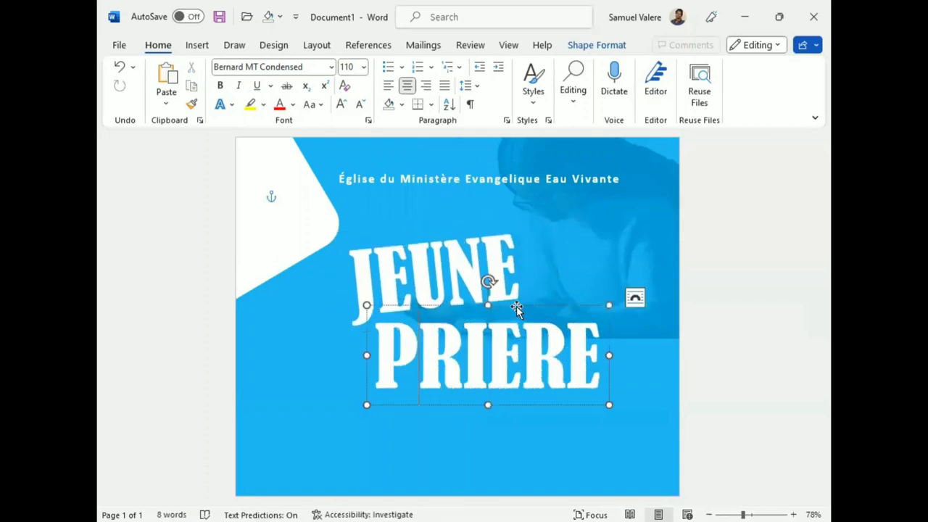
drag(516, 304, 498, 307)
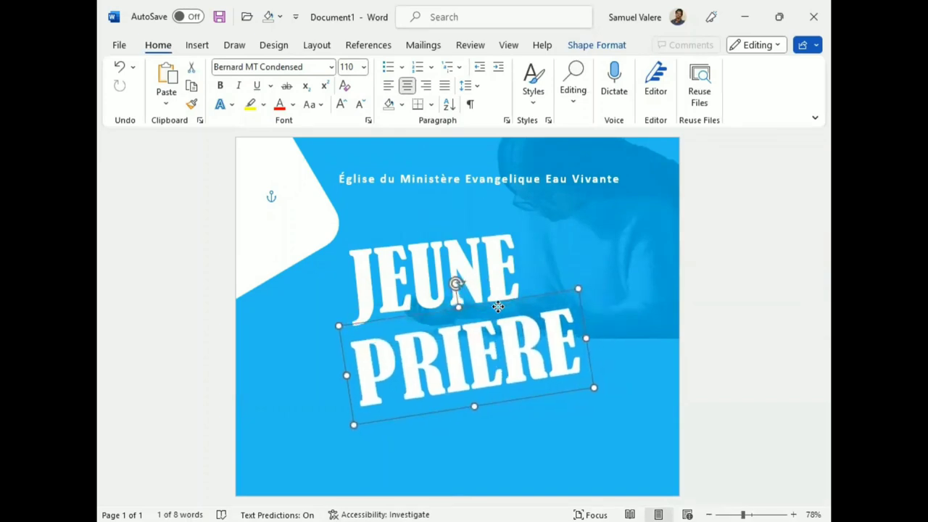
drag(498, 307, 498, 307)
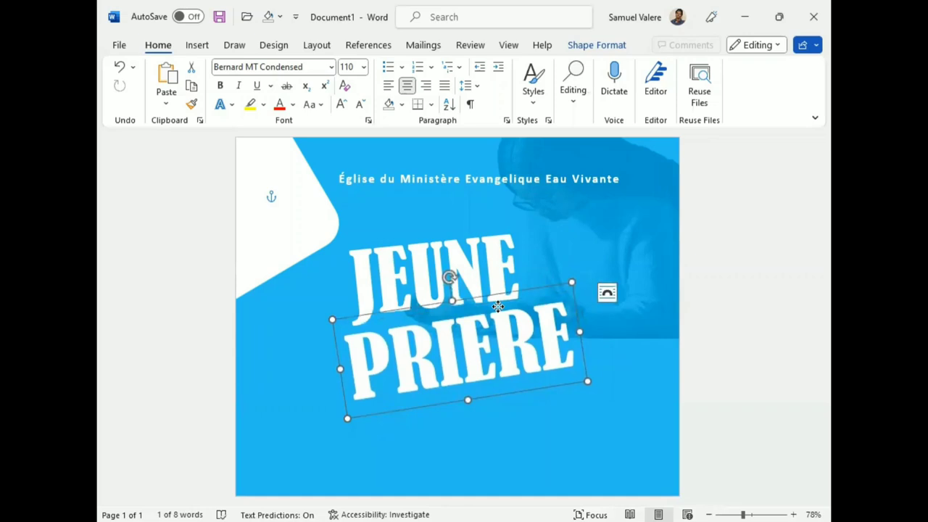
click(483, 223)
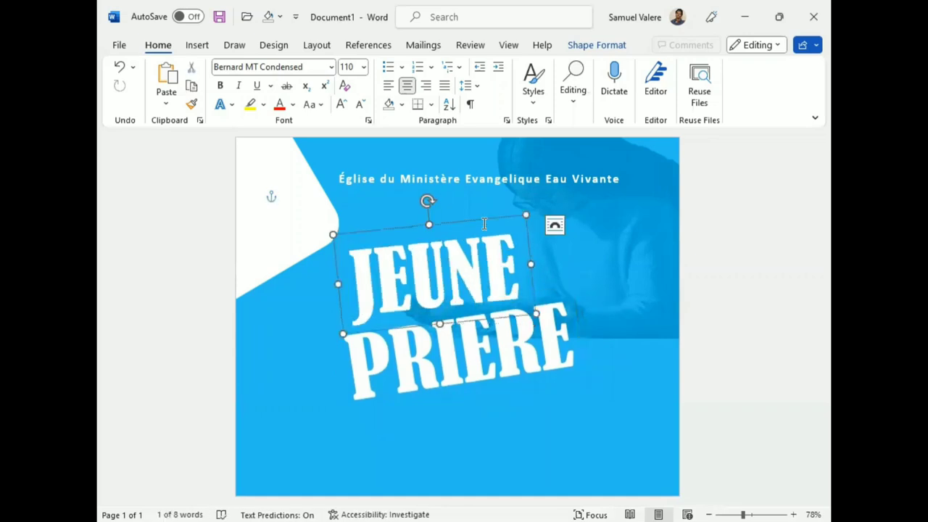
Copy JEUNE to the right, set size 36, and change its text to uppercase 'ET'
drag(484, 223, 587, 228)
click(347, 67)
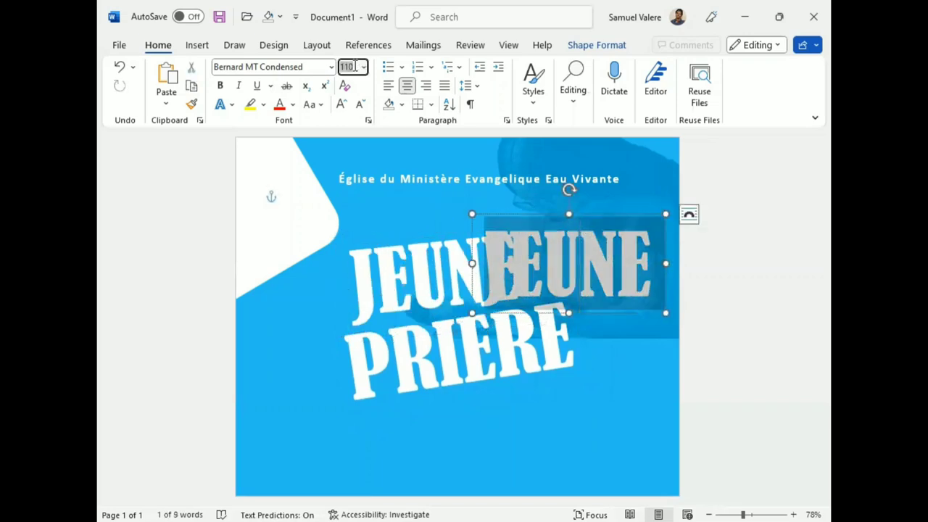
text(36)
key(Return)
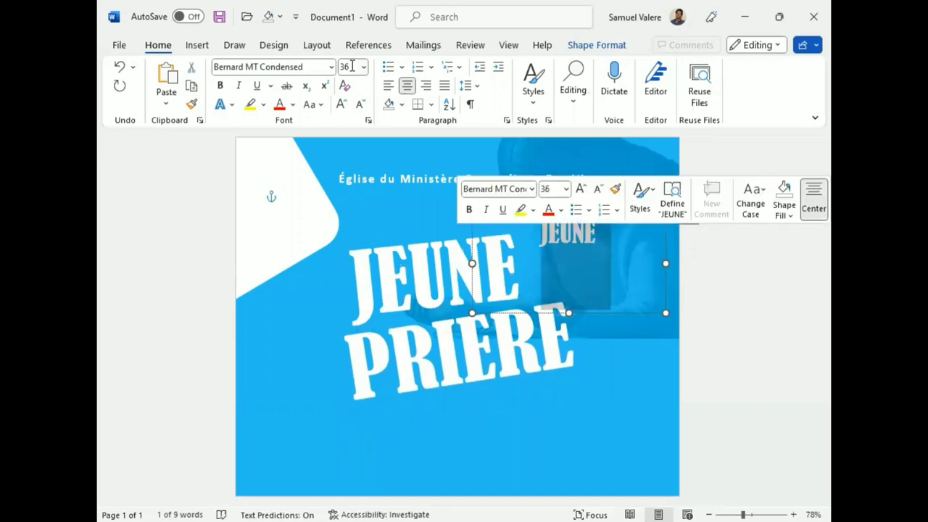
text(et)
key(ctrl+a)
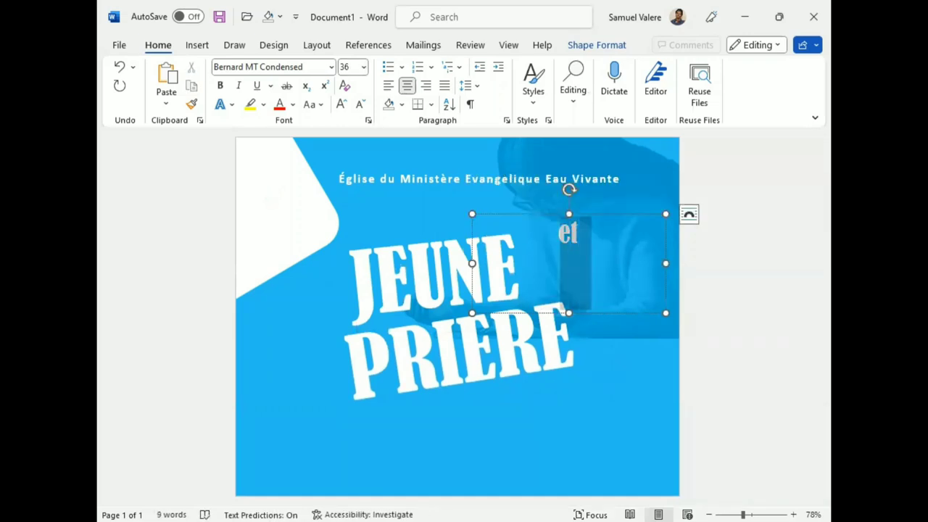
click(315, 104)
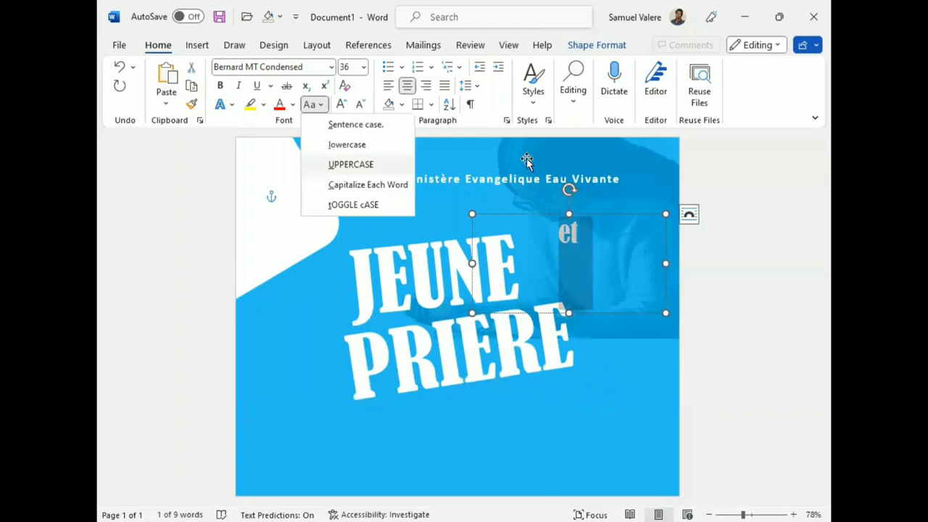
key(Return)
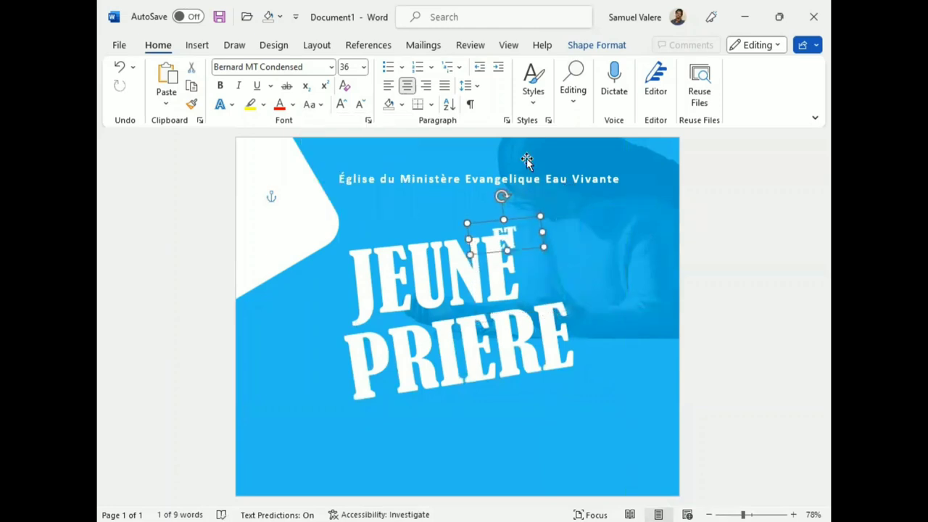
Move ET into the gap between JEUNE and PRIERE and adjust its tilt
drag(510, 229, 563, 239)
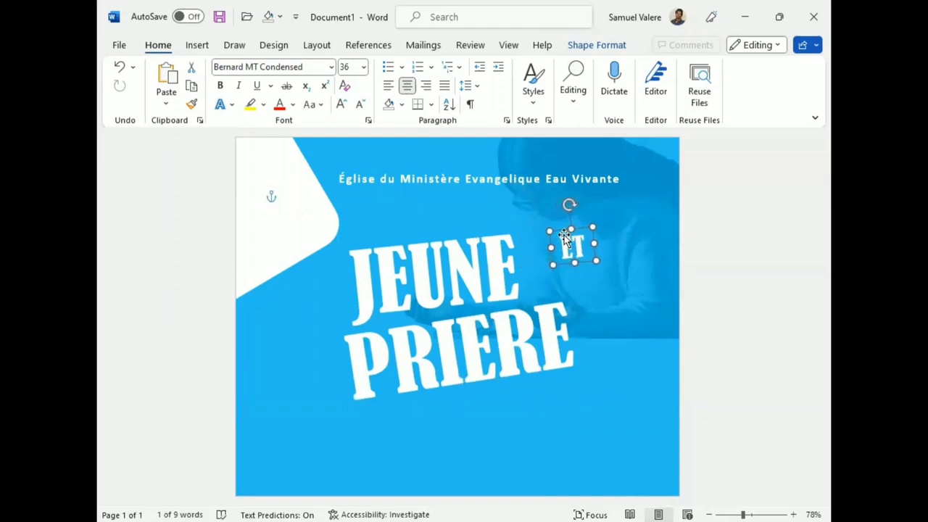
key(Left)
key(Left)
key(Left)
key(Down)
key(Down)
key(Down)
key(Left)
key(Left)
key(Down)
key(Down)
key(Left)
key(Left)
key(Down)
key(Down)
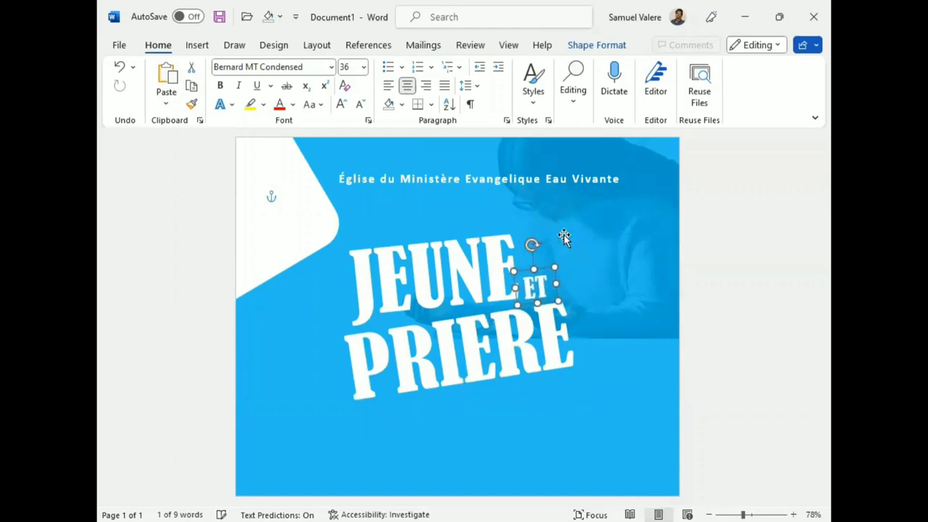
key(alt+Left)
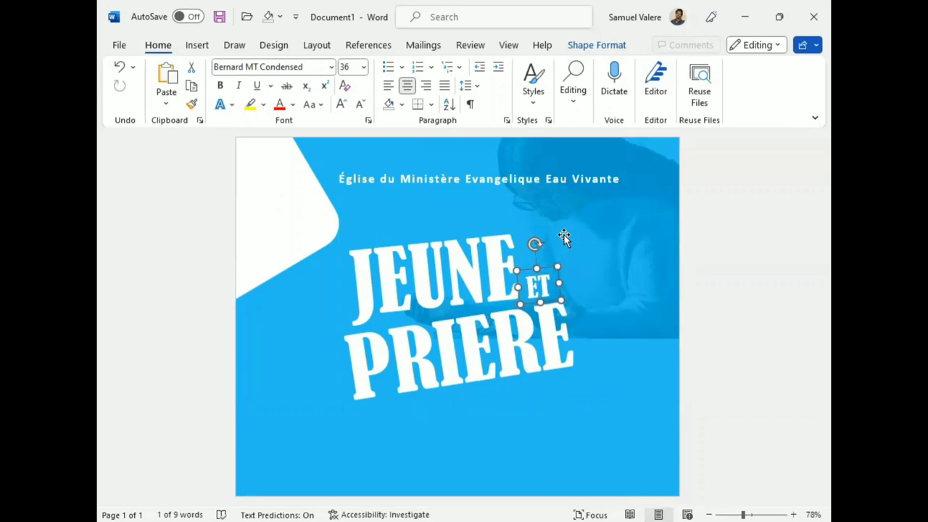
key(alt+Left)
key(alt+Right)
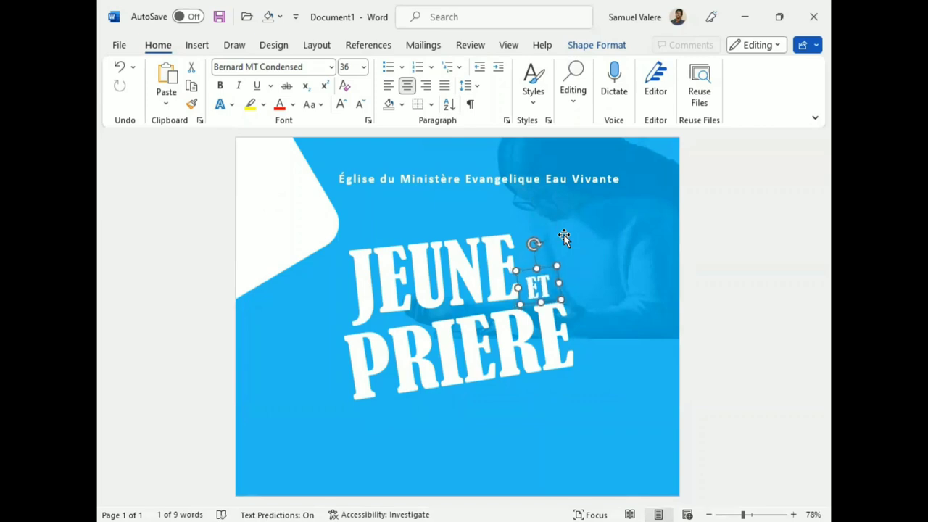
key(alt+Right)
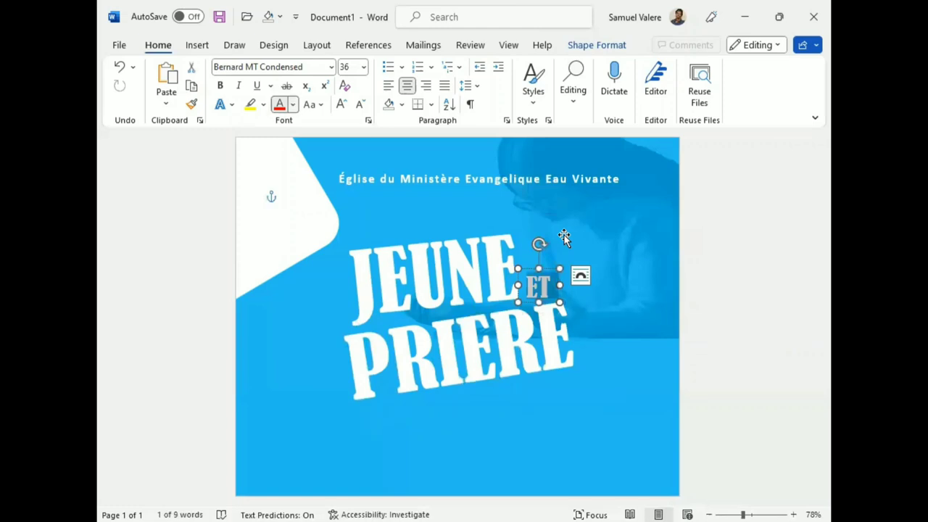
Colour ET black and nudge it slightly left and down
click(292, 105)
click(290, 164)
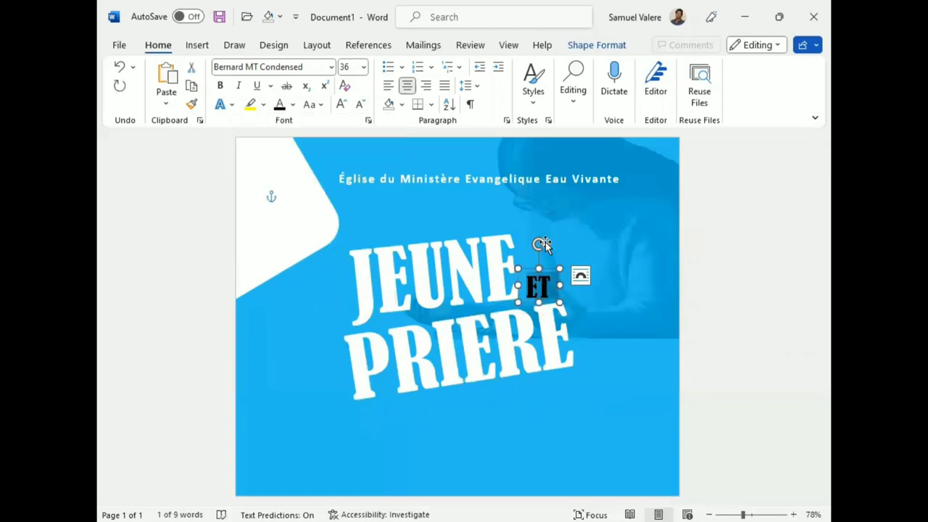
click(710, 327)
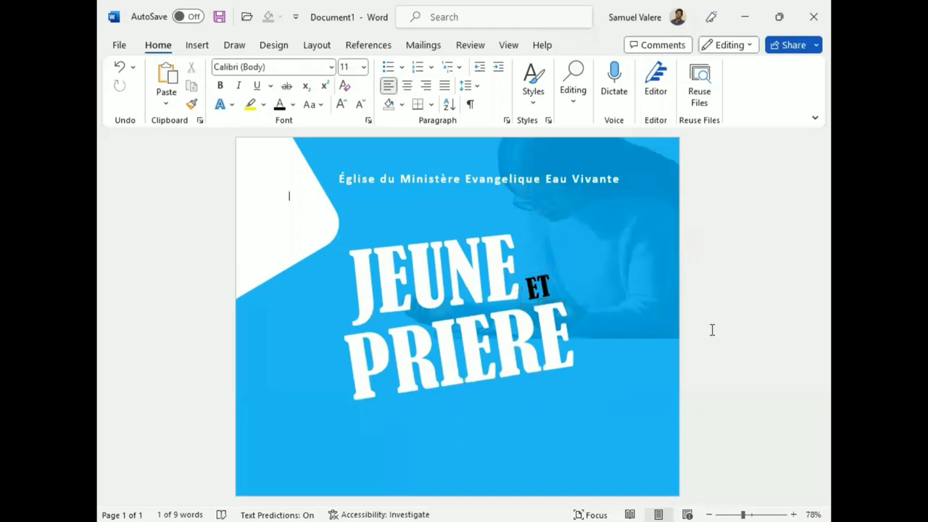
click(534, 288)
click(551, 303)
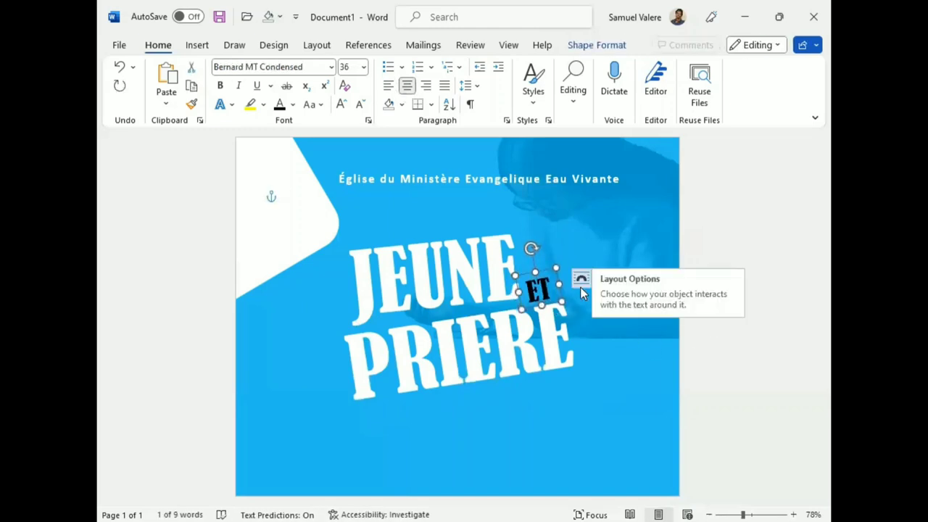
key(Left)
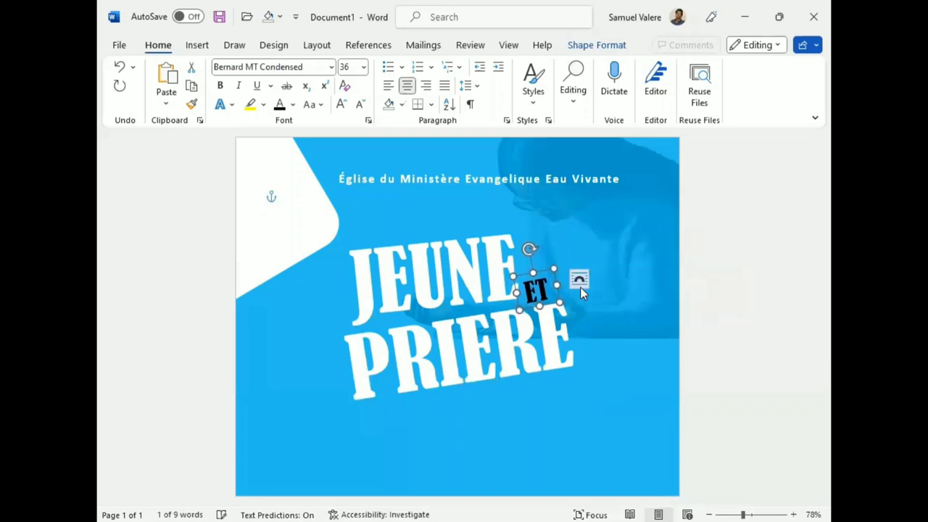
key(Down)
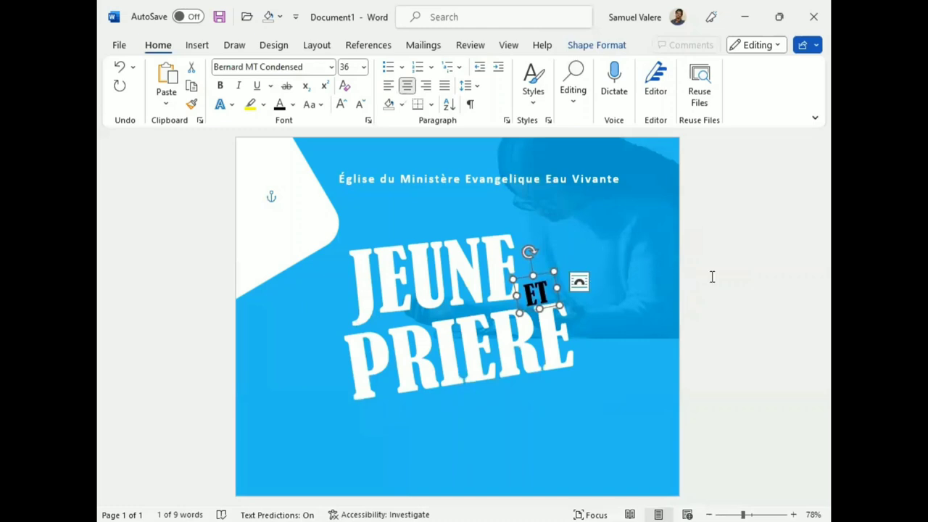
click(761, 283)
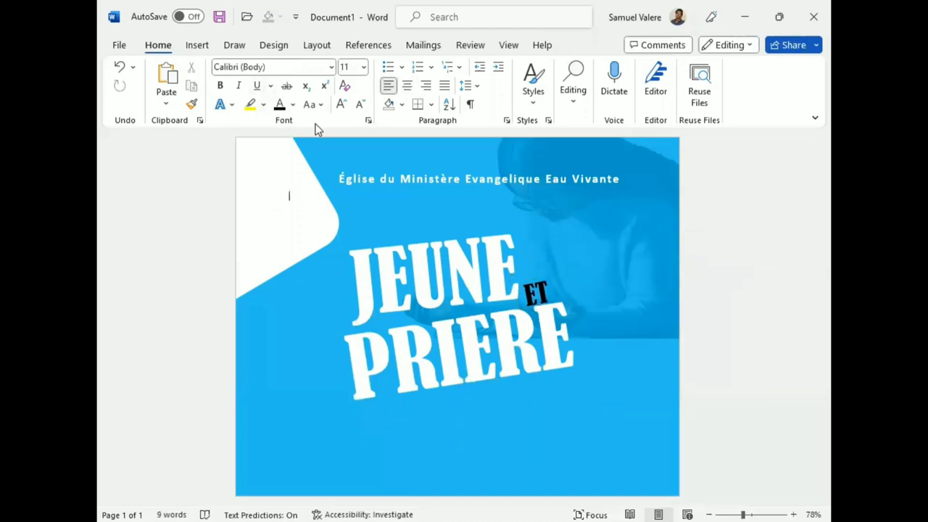
Draw a text box above JEUNE and type the person's full name into it
click(197, 46)
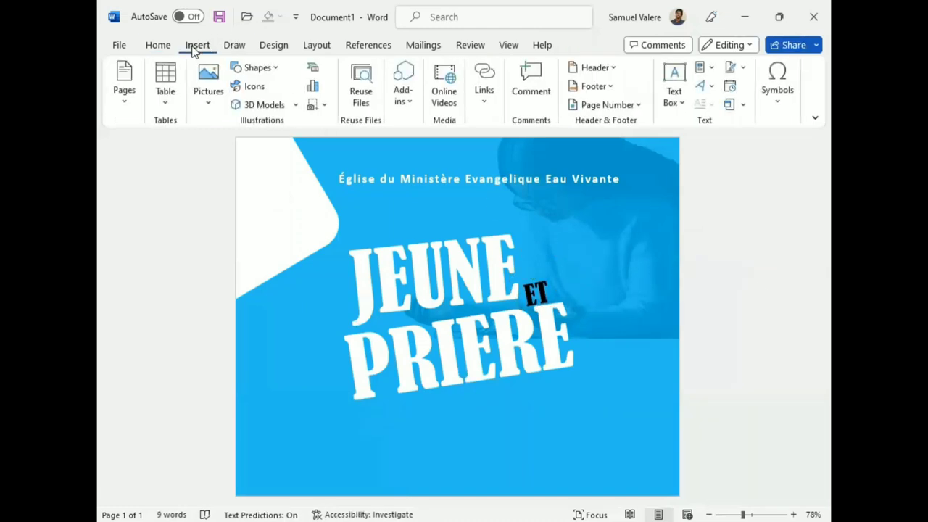
click(258, 68)
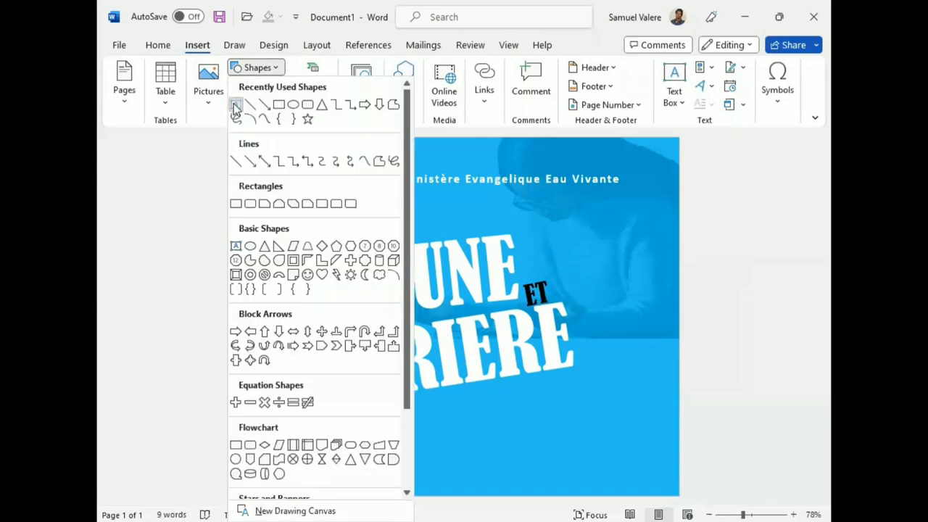
click(341, 165)
drag(393, 228, 555, 250)
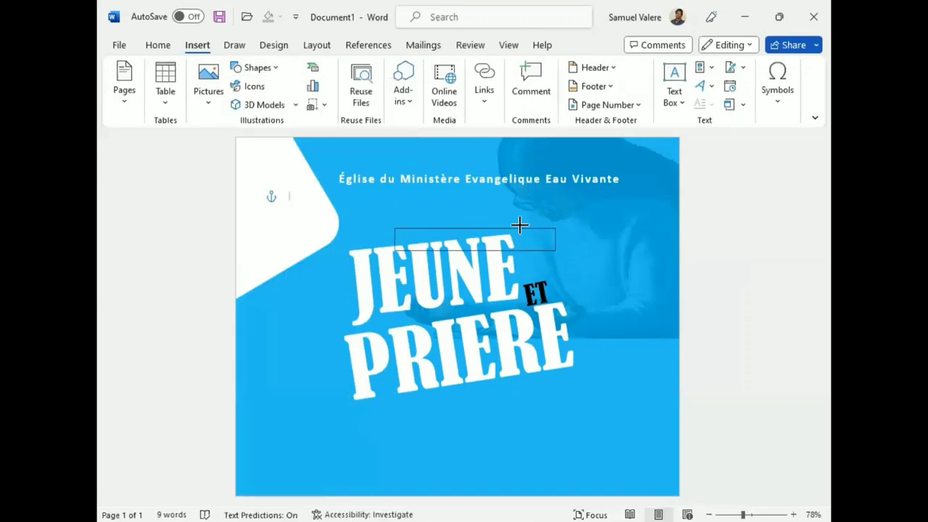
drag(504, 227, 493, 210)
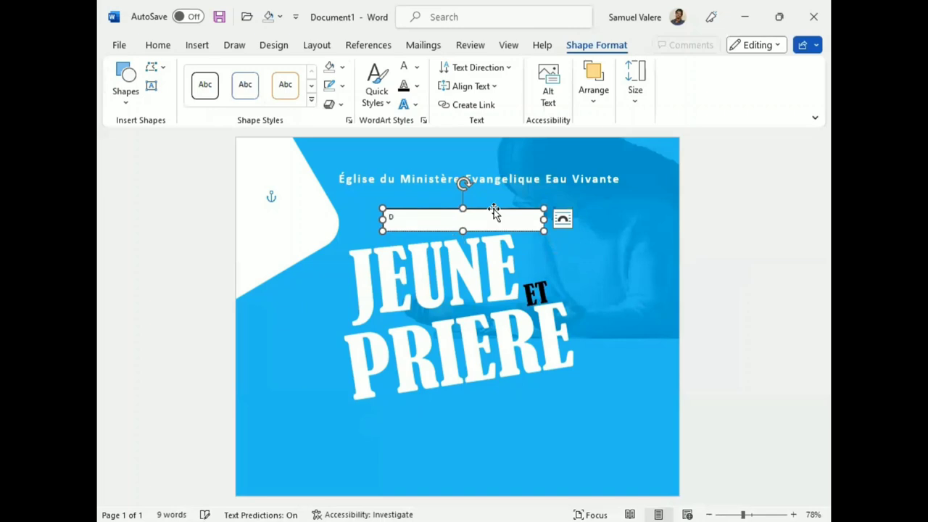
text(Demosthenes S)
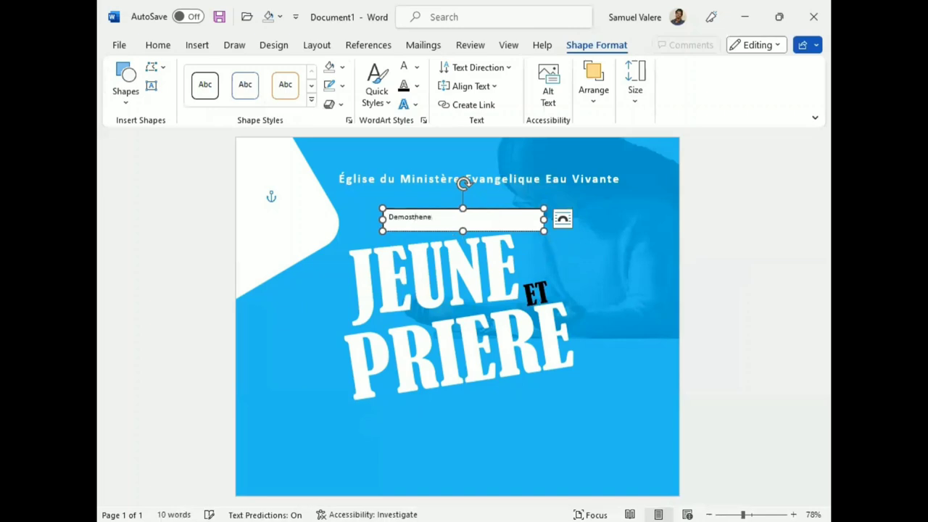
text(ti)
text(venson)
key(ctrl+a)
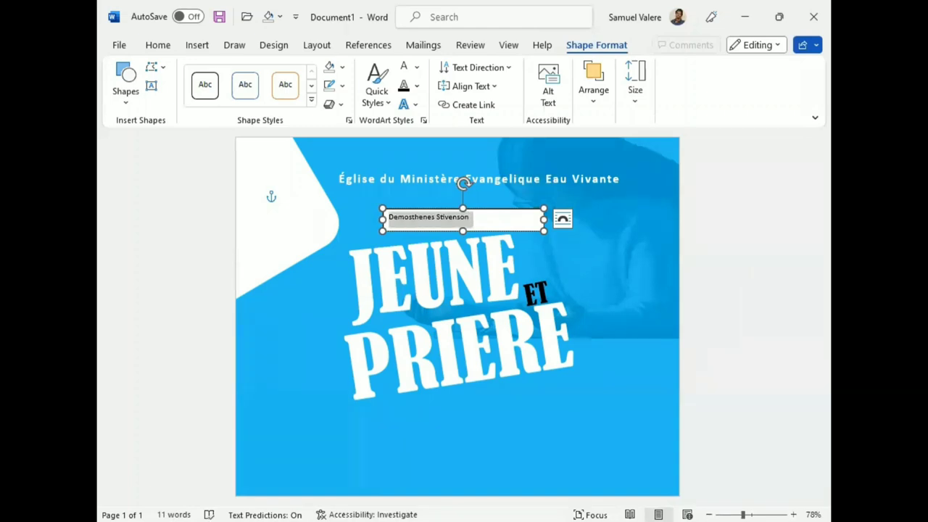
click(197, 45)
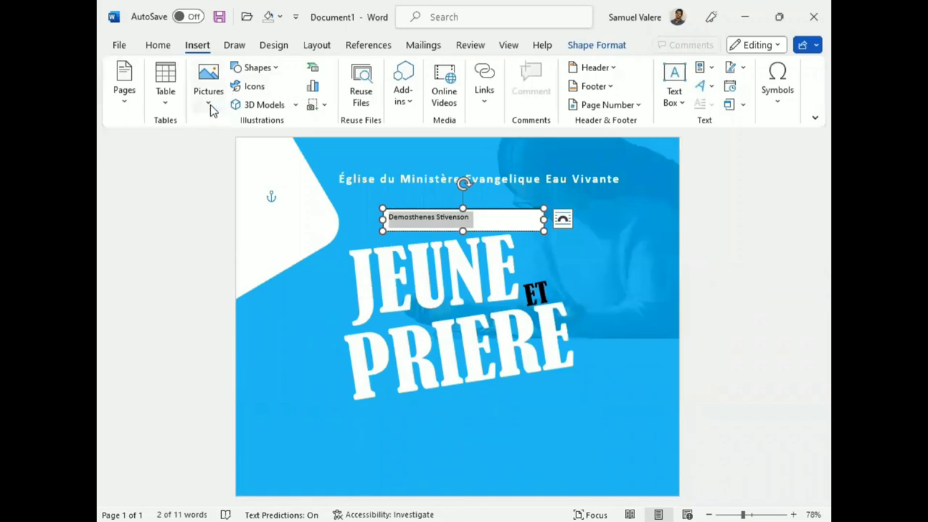
Centre the name in Impact font and enlarge it to 12 pt
click(158, 45)
key(ctrl+e)
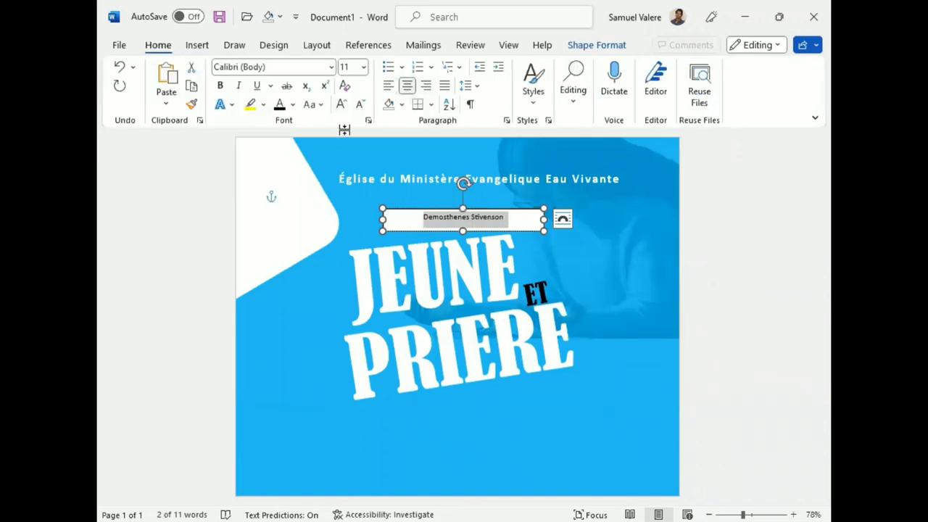
key(ctrl+shift+f)
text(Impact)
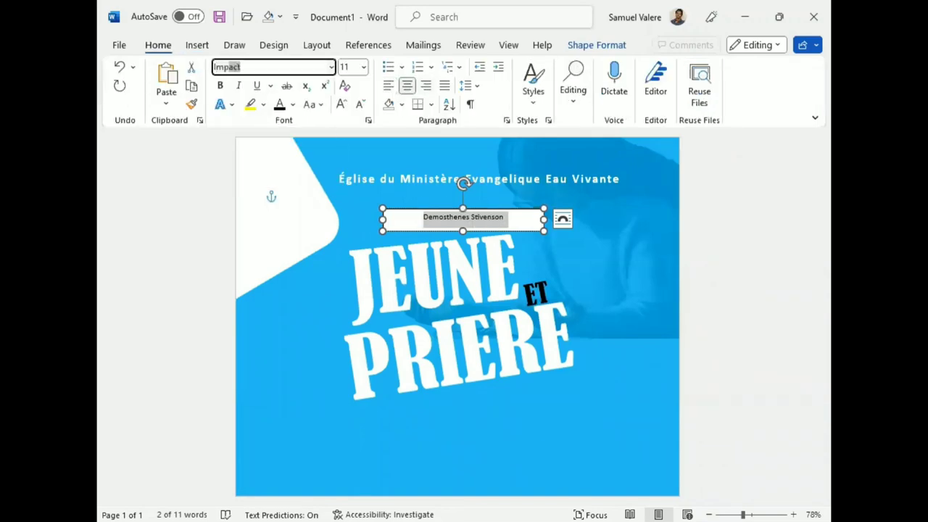
key(Return)
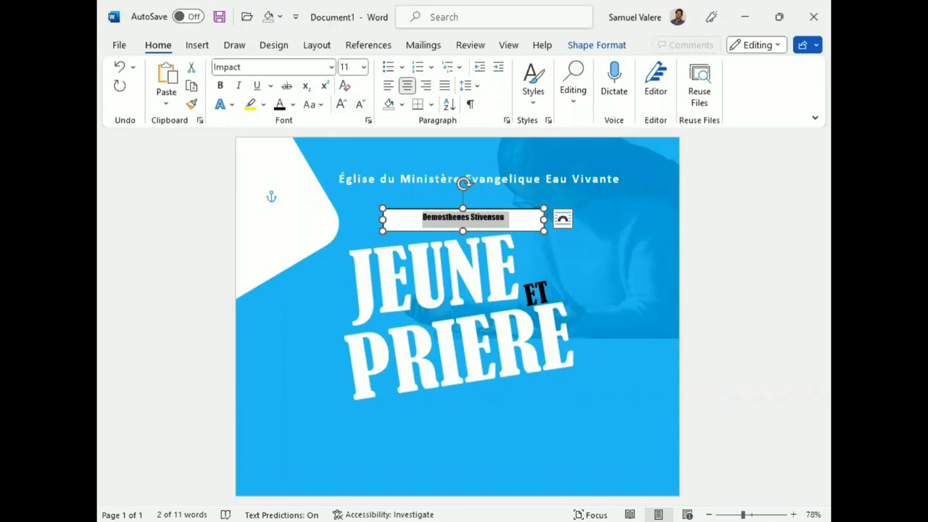
click(340, 104)
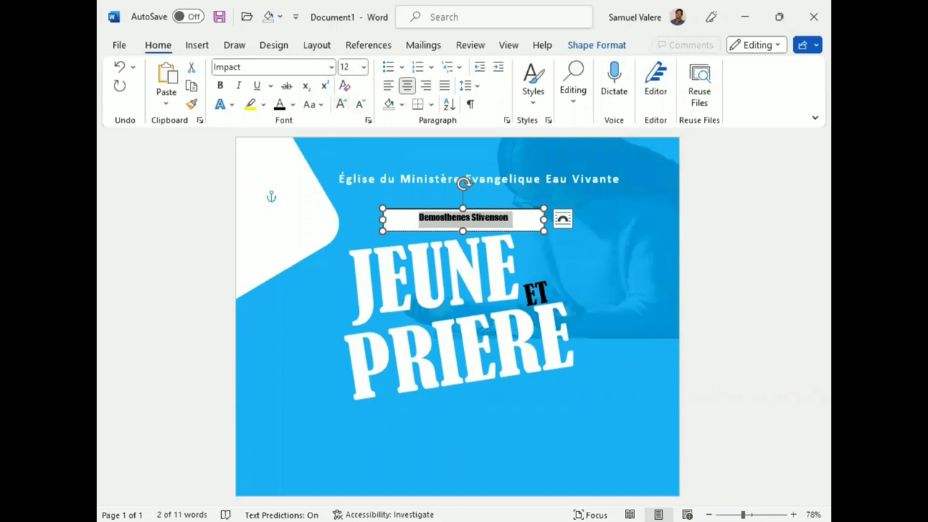
Remove the name box's fill and tilt it slightly counter-clockwise
click(594, 45)
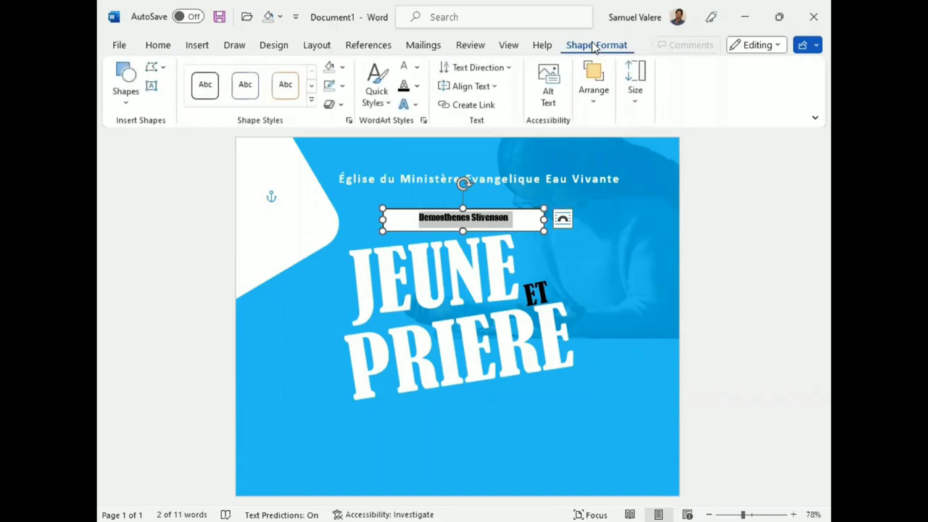
click(342, 86)
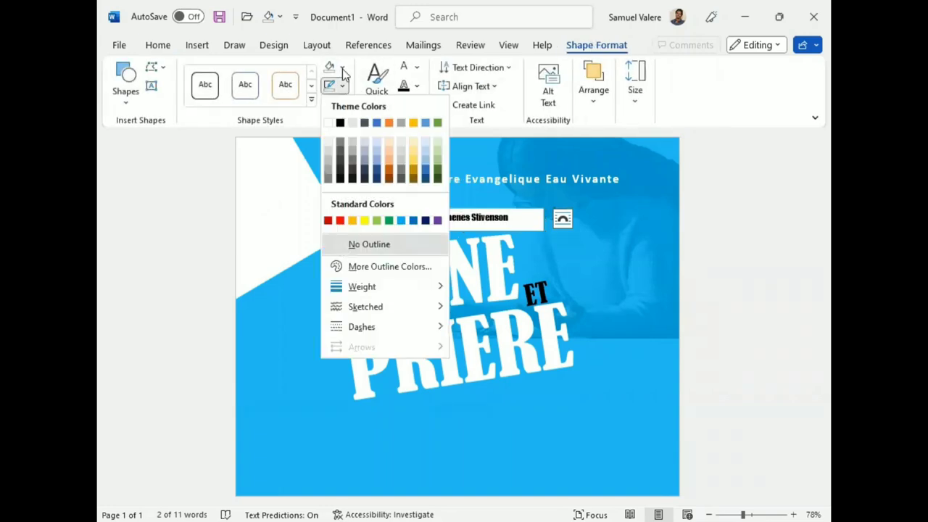
click(342, 66)
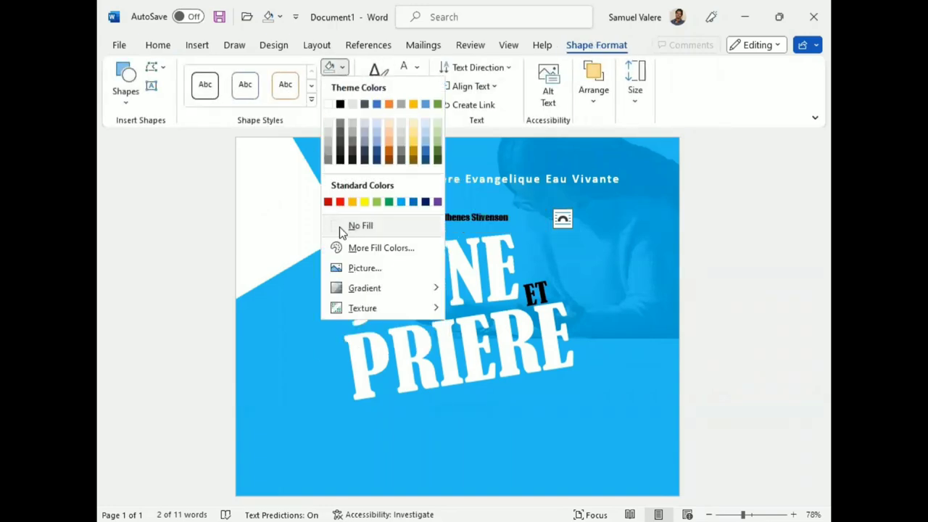
click(444, 225)
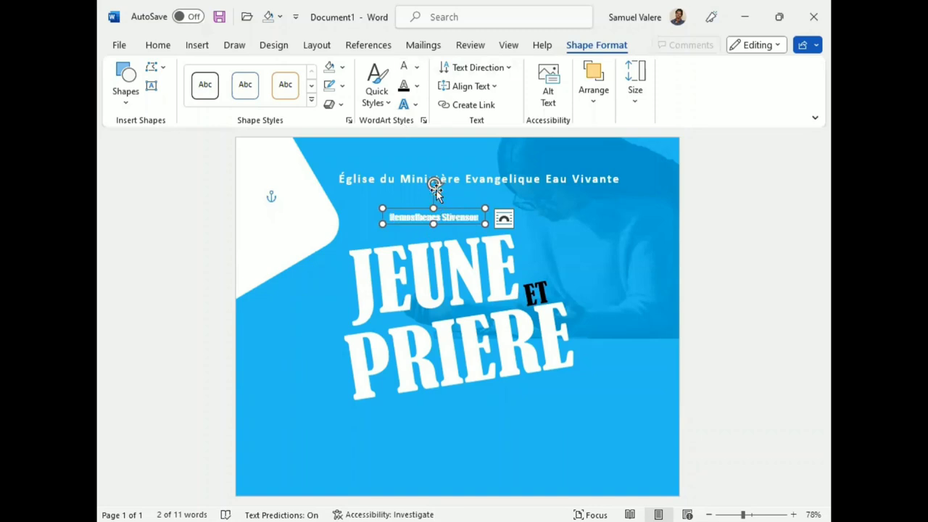
drag(433, 185, 427, 187)
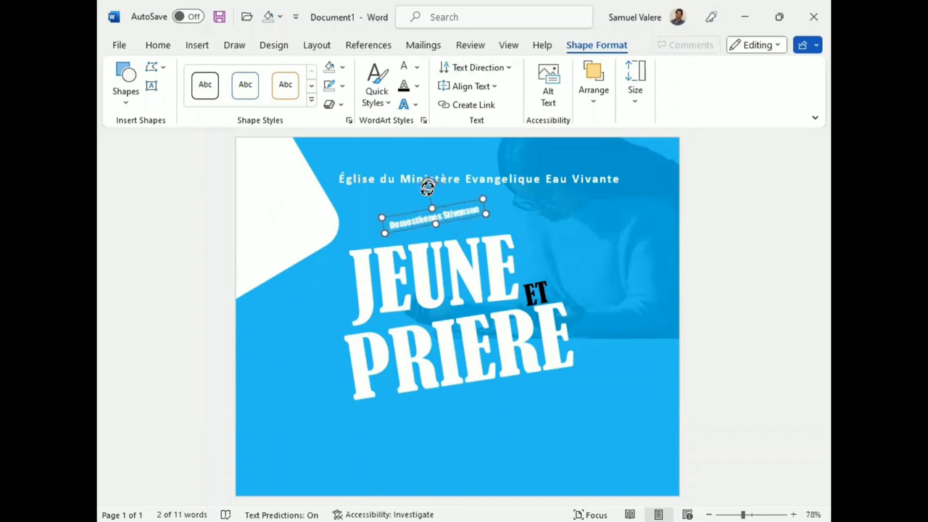
Draw a tilted rectangle above JEUNE with no outline and red fill
click(127, 98)
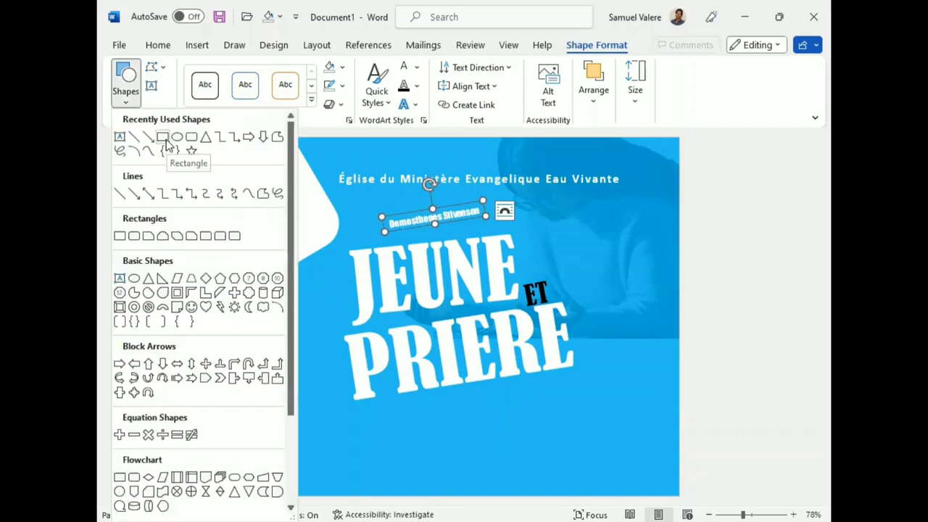
drag(353, 247, 458, 229)
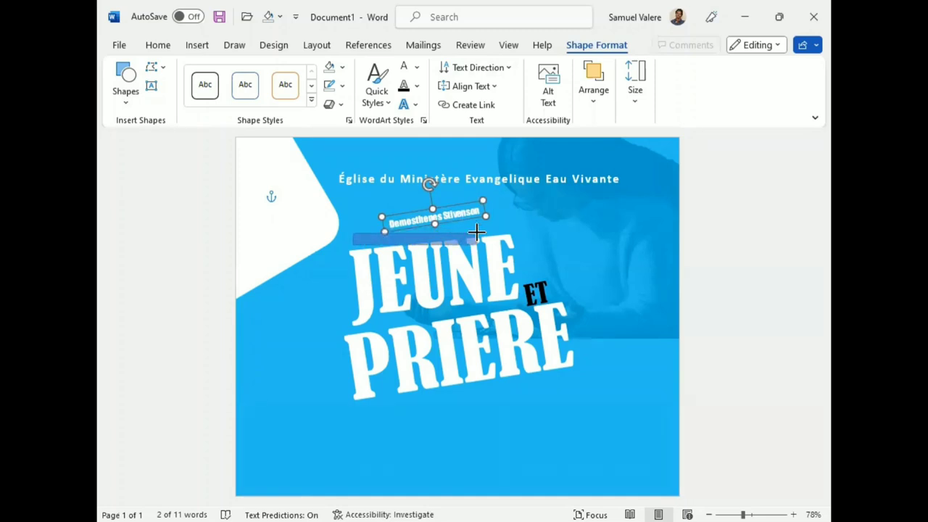
drag(458, 229, 476, 227)
drag(412, 207, 413, 207)
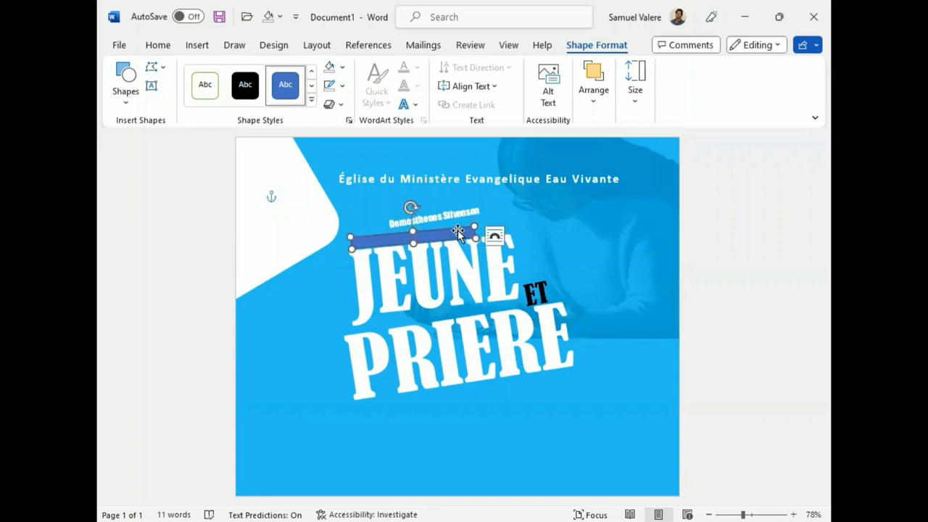
click(343, 85)
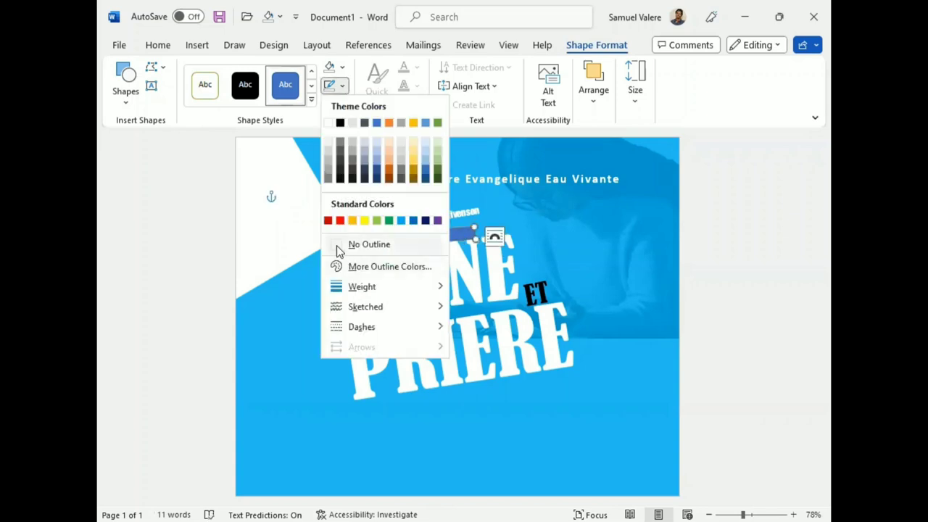
click(334, 242)
click(342, 68)
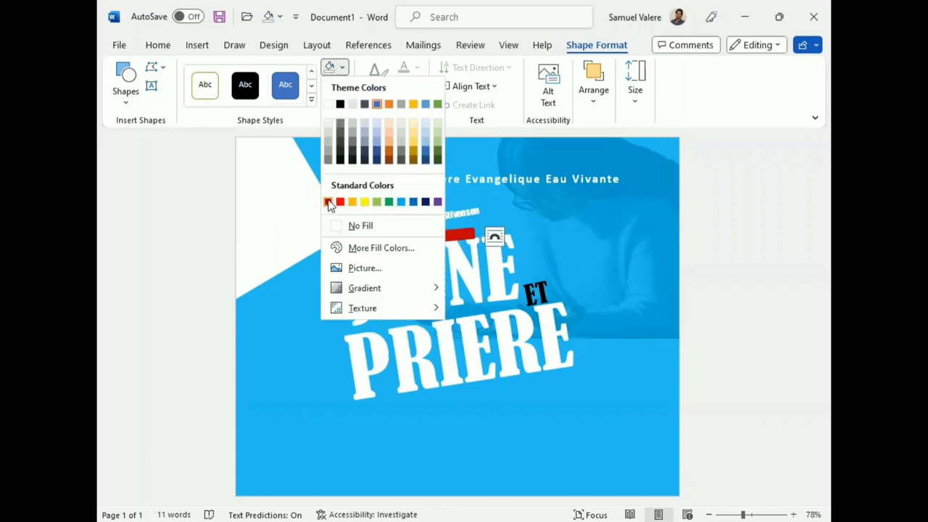
click(335, 201)
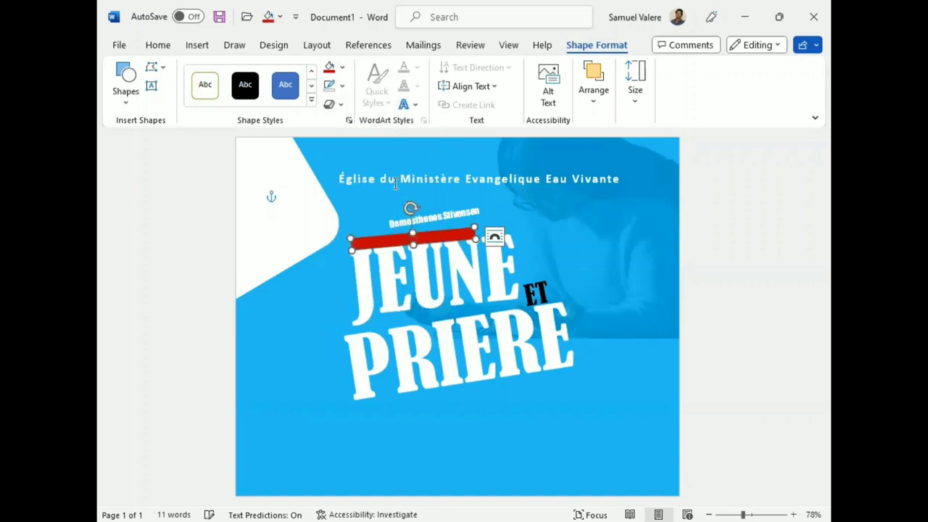
Move the name box onto the red bar, bring it forward, and rotate it to match
click(451, 210)
drag(432, 212, 423, 229)
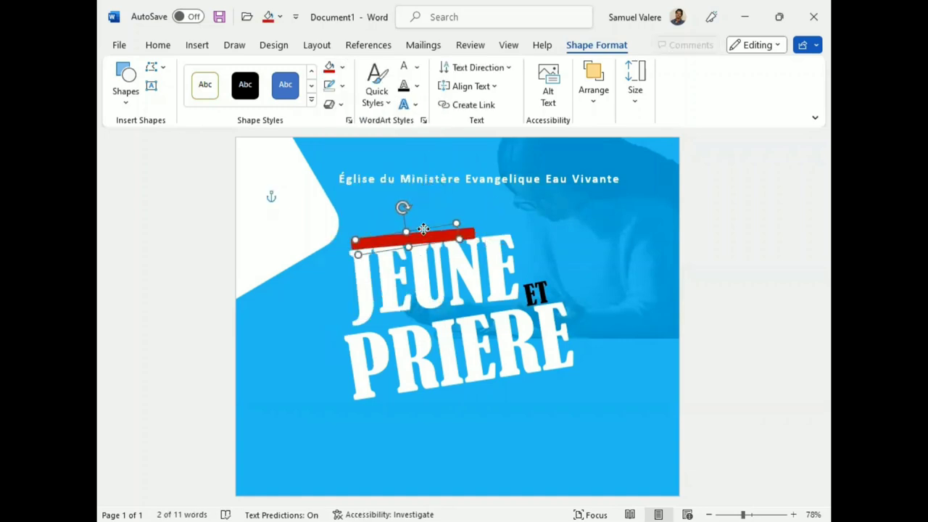
click(595, 100)
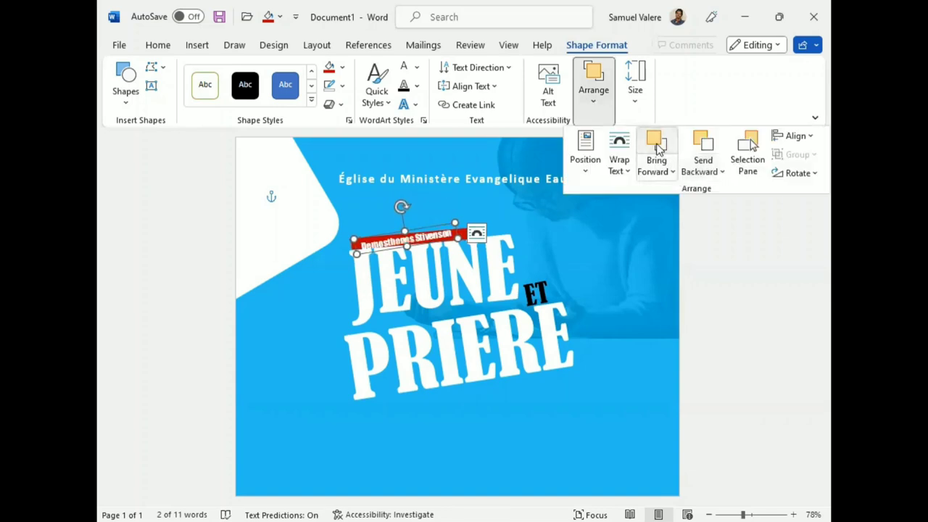
click(403, 209)
drag(401, 204, 436, 195)
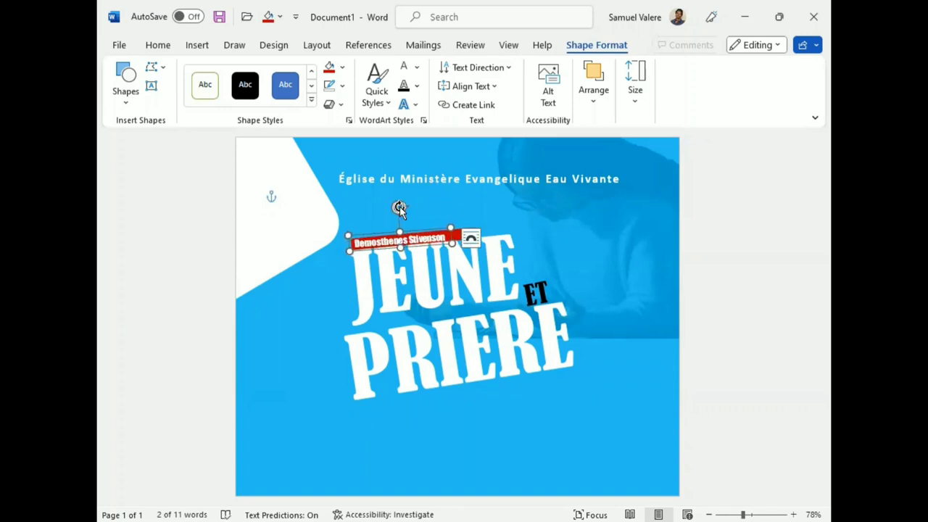
drag(399, 206, 398, 207)
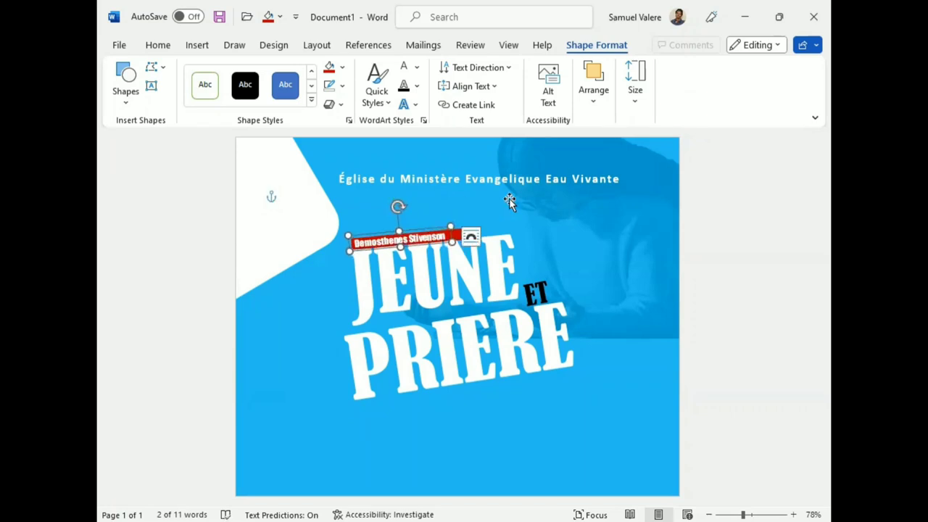
Fine-tune the name box's angle and position so it sits aligned on the red bar
click(484, 225)
click(461, 234)
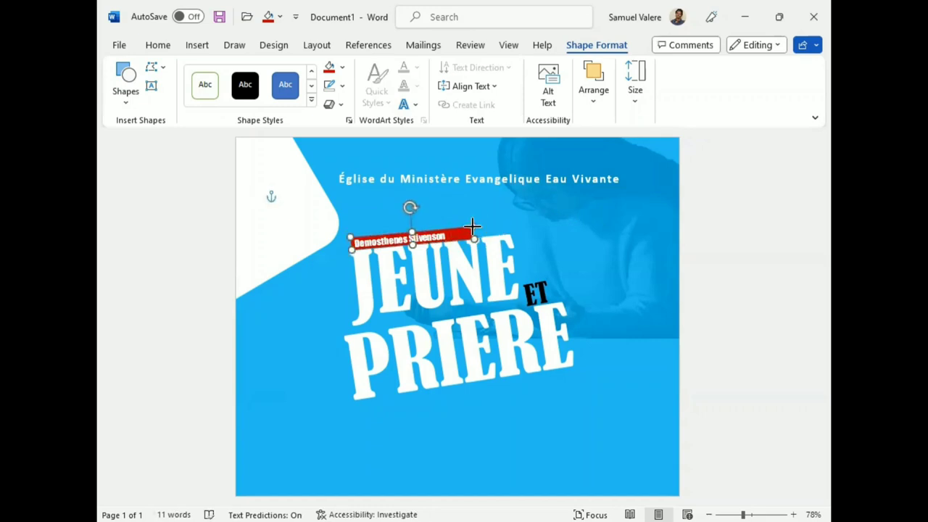
drag(464, 228, 466, 229)
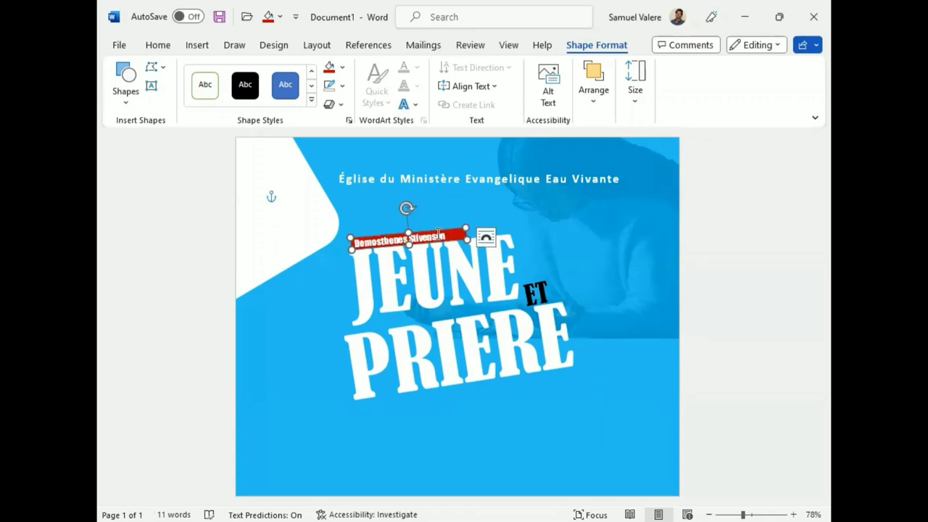
drag(433, 236, 433, 236)
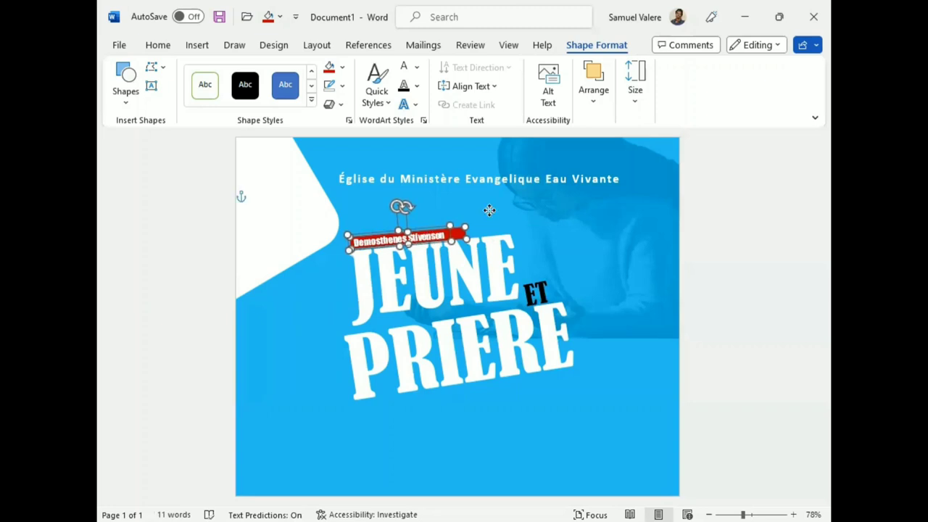
drag(489, 210, 453, 239)
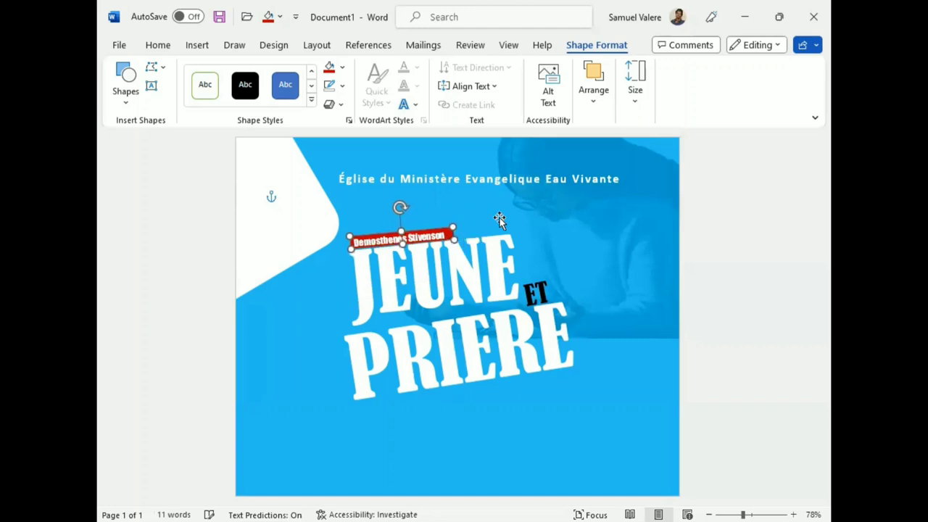
click(436, 232)
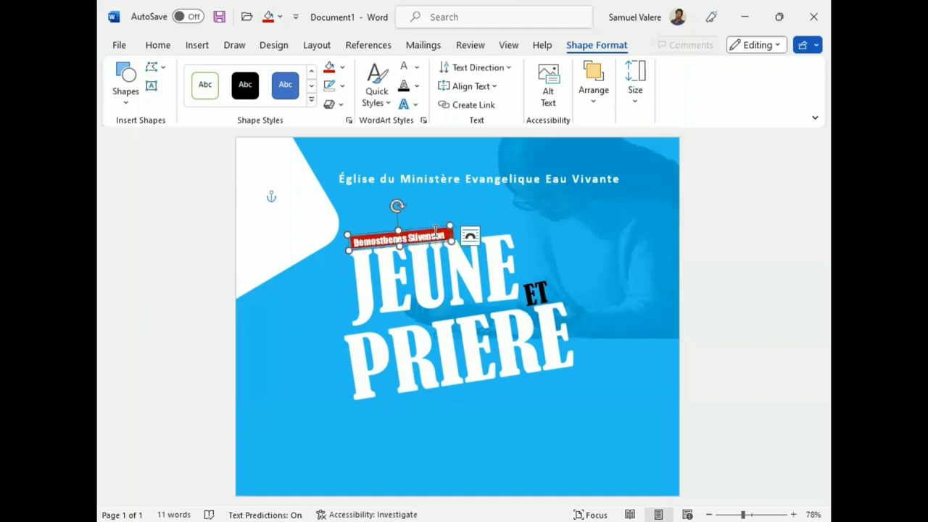
triple_click(435, 230)
click(714, 261)
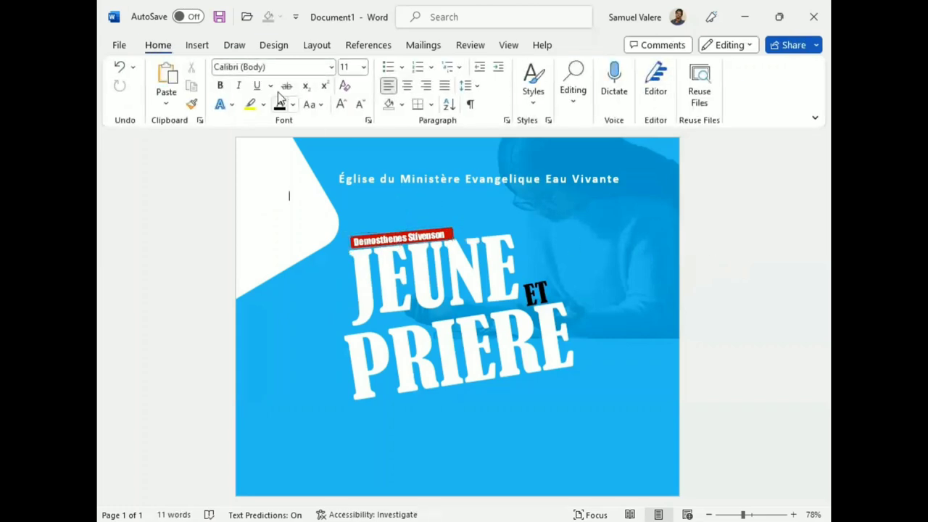
Draw a text box right of the name bar and type 'Frere'
click(196, 47)
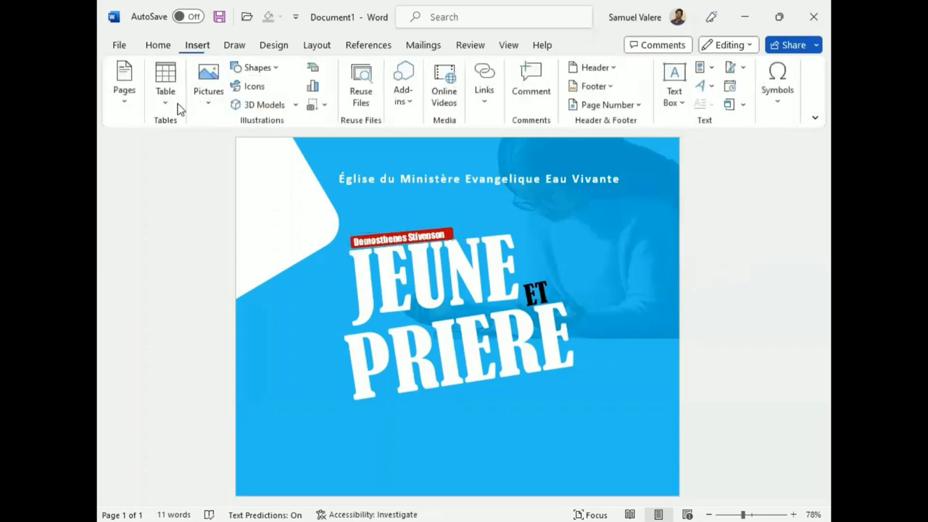
click(265, 71)
click(235, 106)
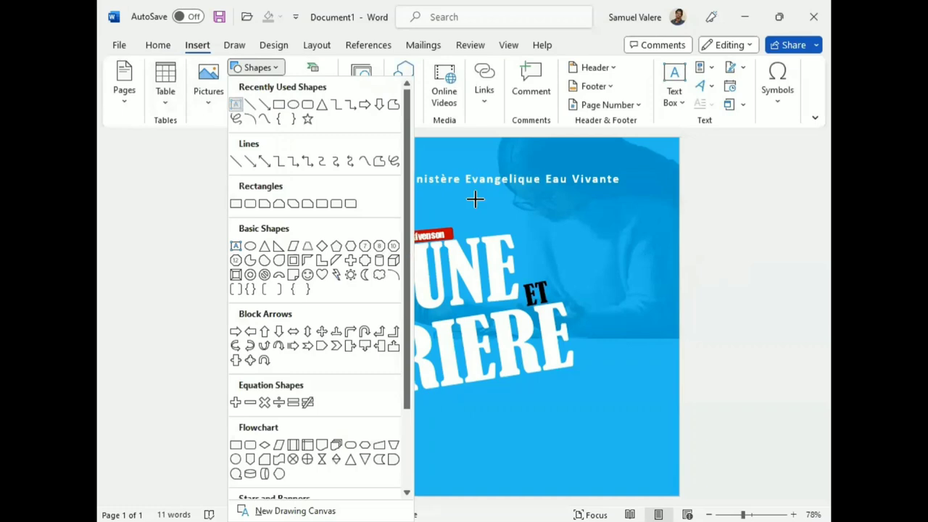
drag(459, 197, 580, 222)
text(Frere)
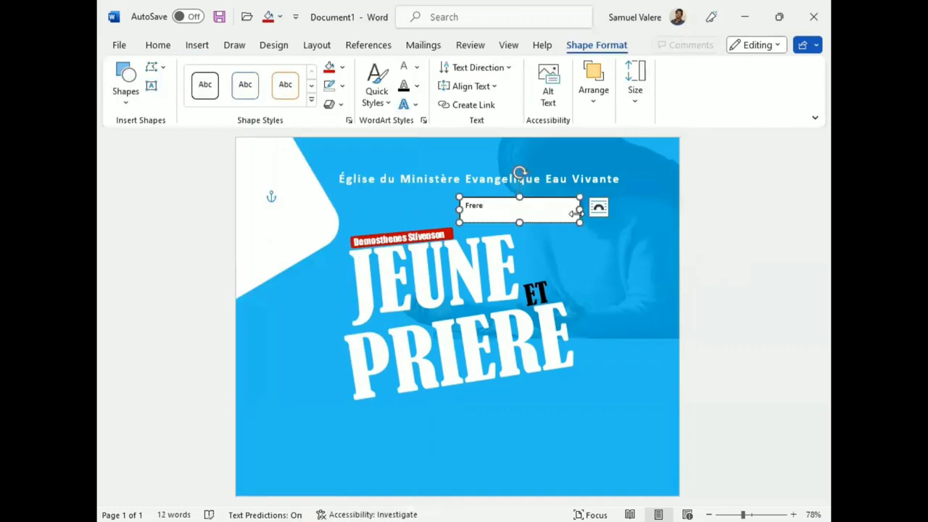
double_click(474, 206)
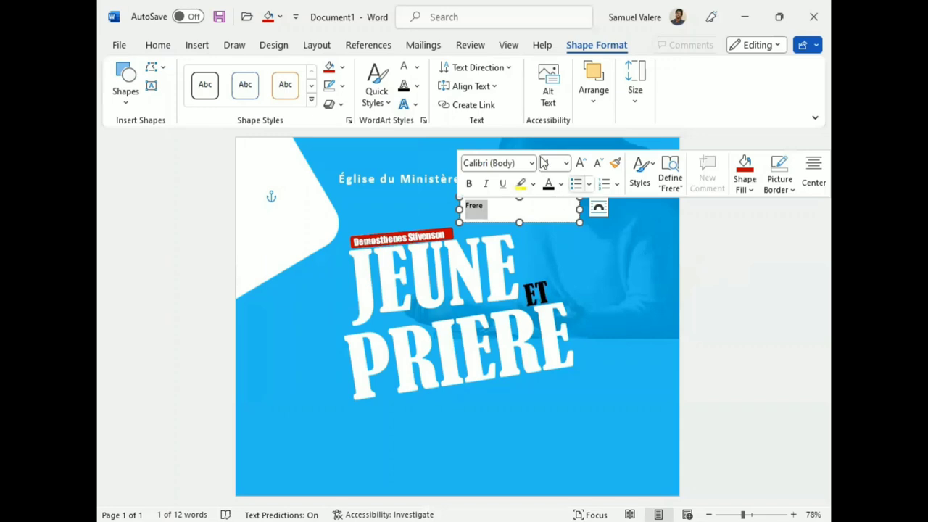
Set 'Frere' to Vivaldi font at 20 pt
click(161, 45)
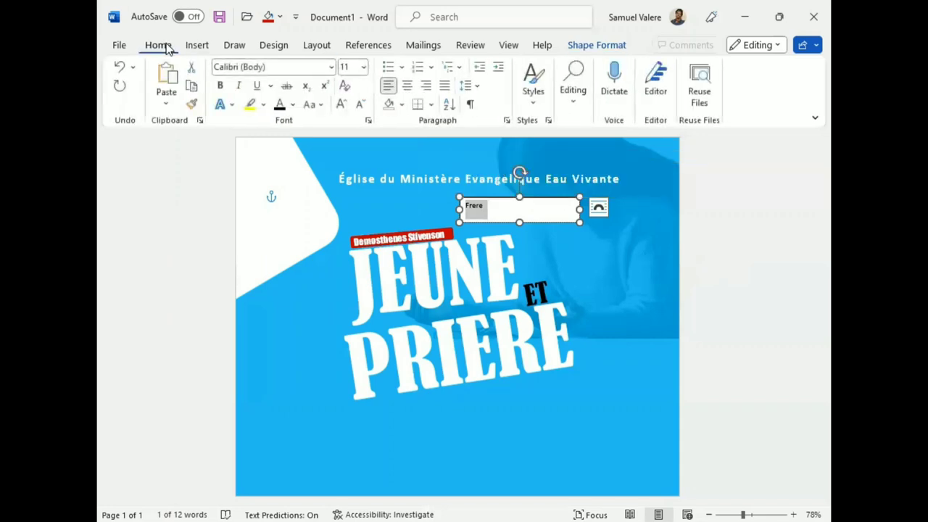
click(283, 66)
text(Vivaldi)
key(Return)
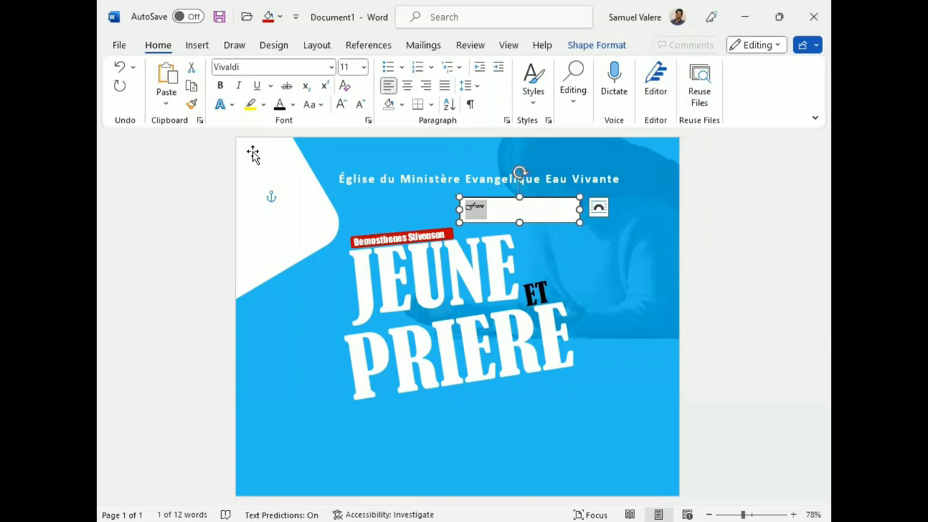
key(ctrl+shift+p)
text(2)
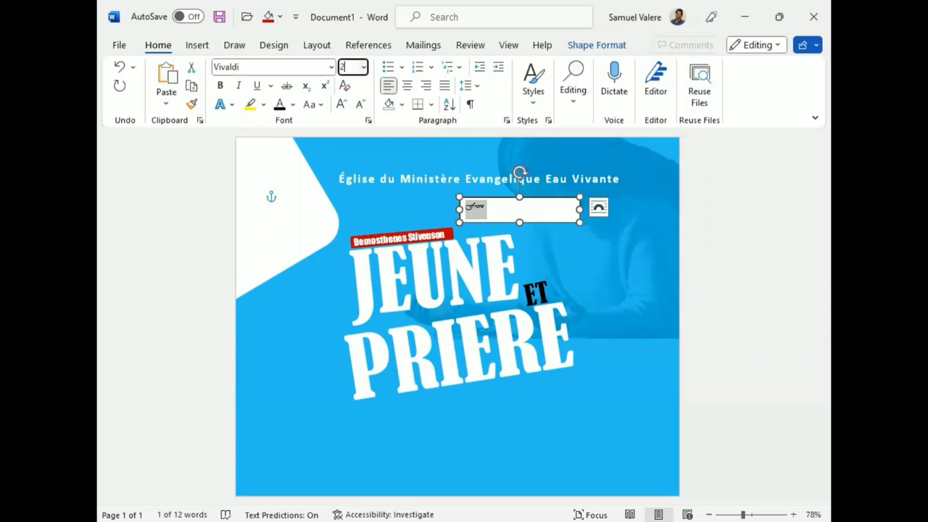
text(0)
key(Return)
Insert the è symbol so the word reads 'Frère'
click(501, 210)
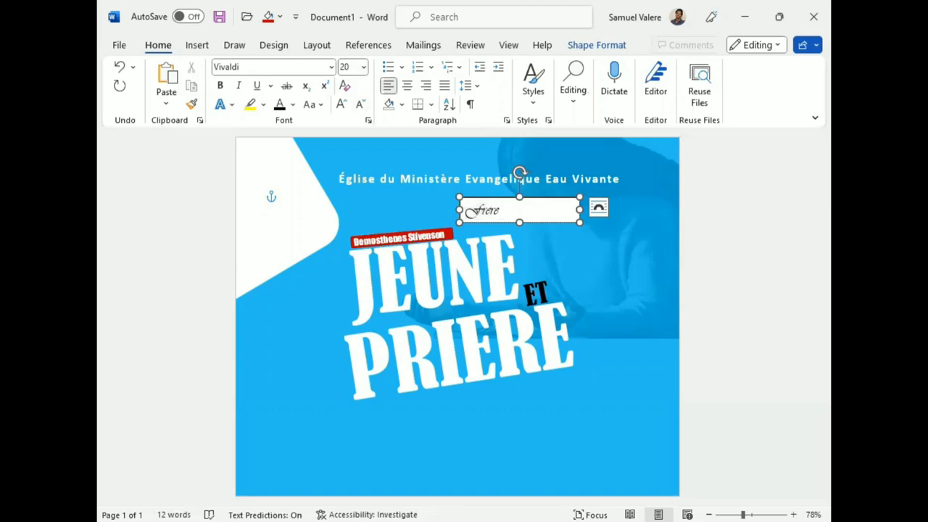
click(196, 45)
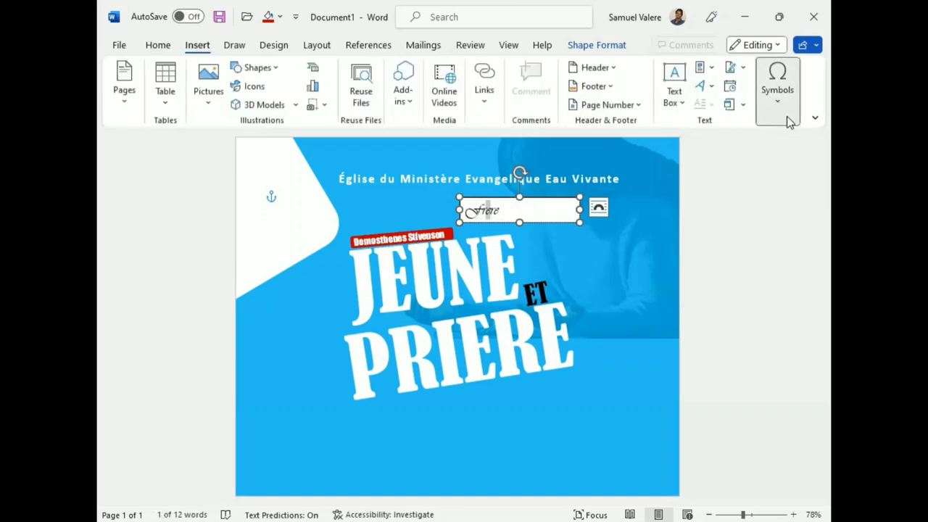
click(786, 116)
click(809, 169)
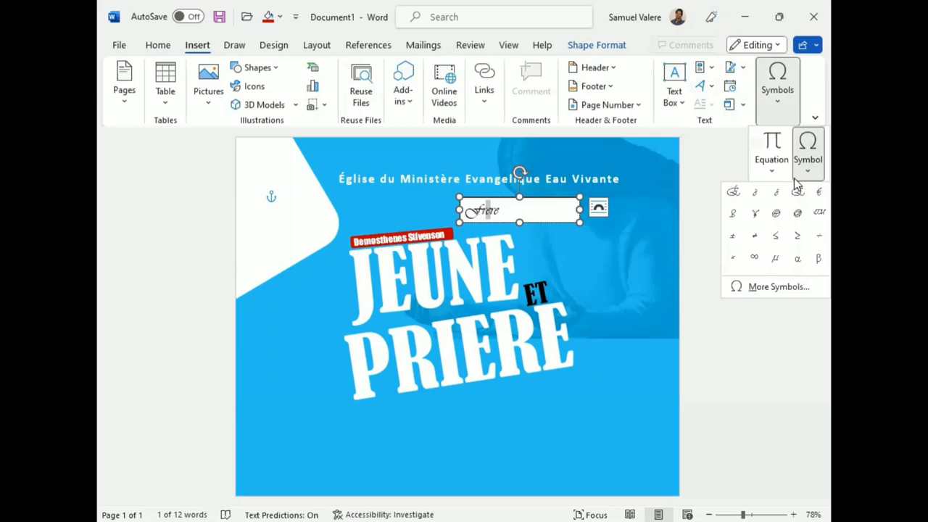
click(755, 195)
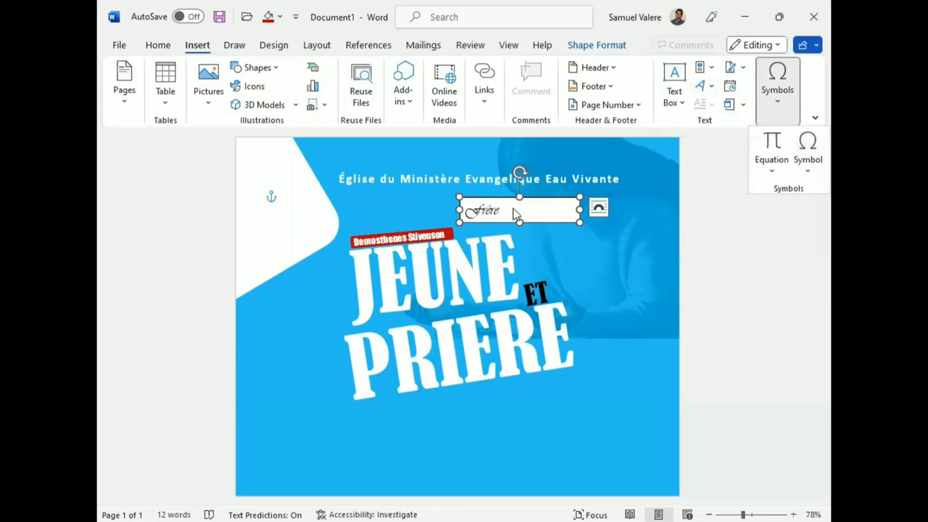
Remove the Frère text box's outline and give its text a gold fill
click(596, 45)
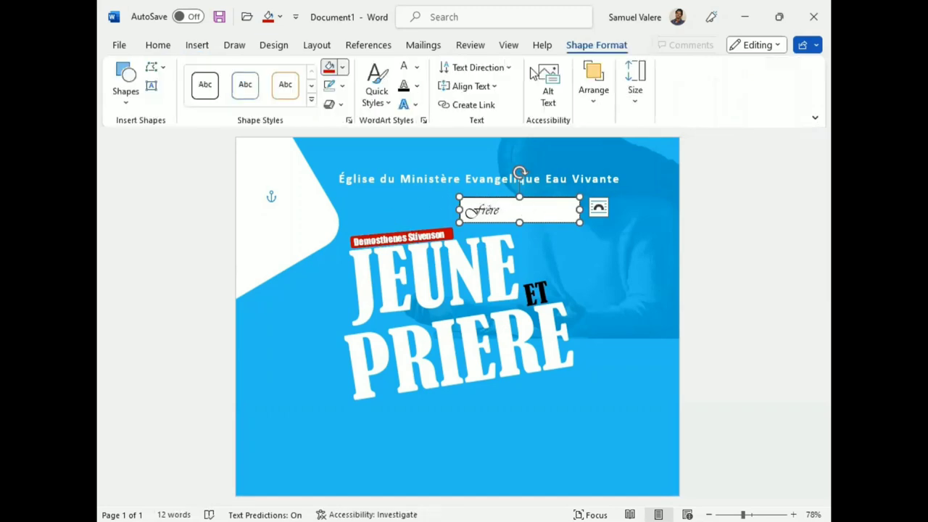
click(342, 66)
click(342, 86)
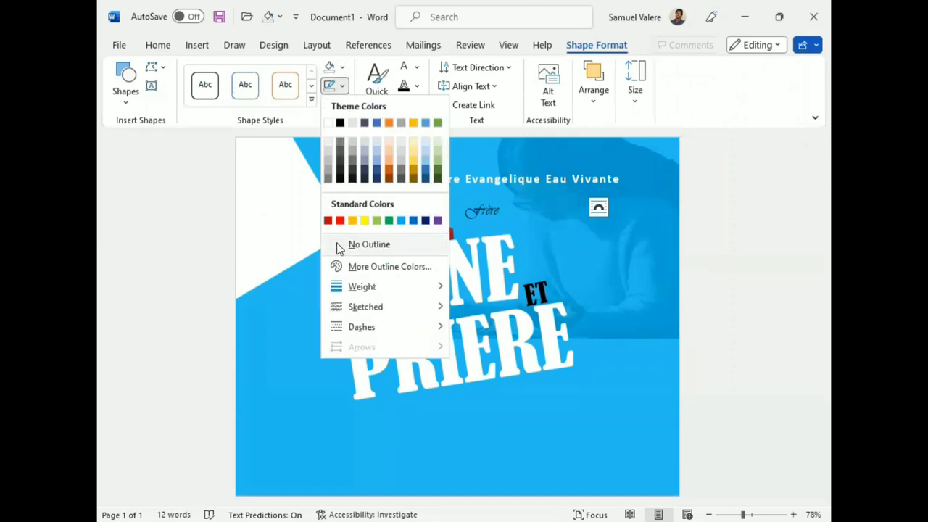
click(333, 244)
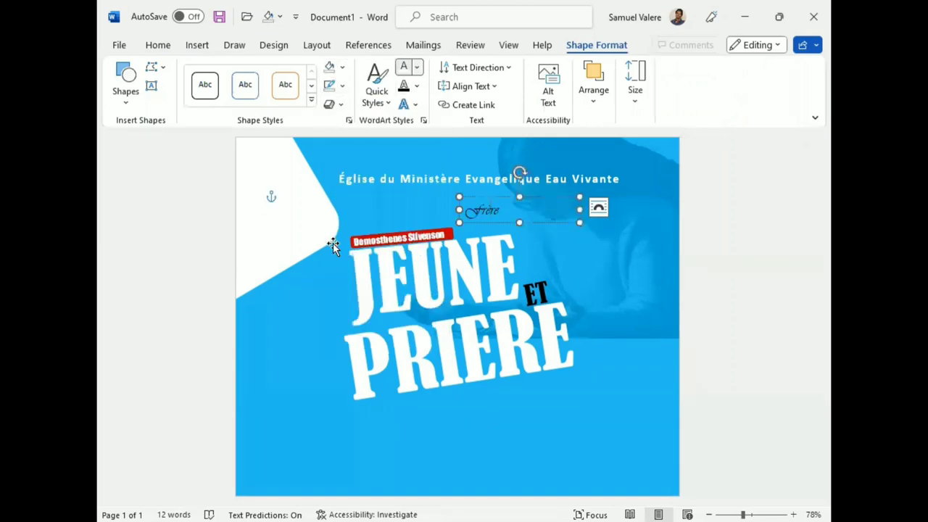
click(417, 67)
click(430, 224)
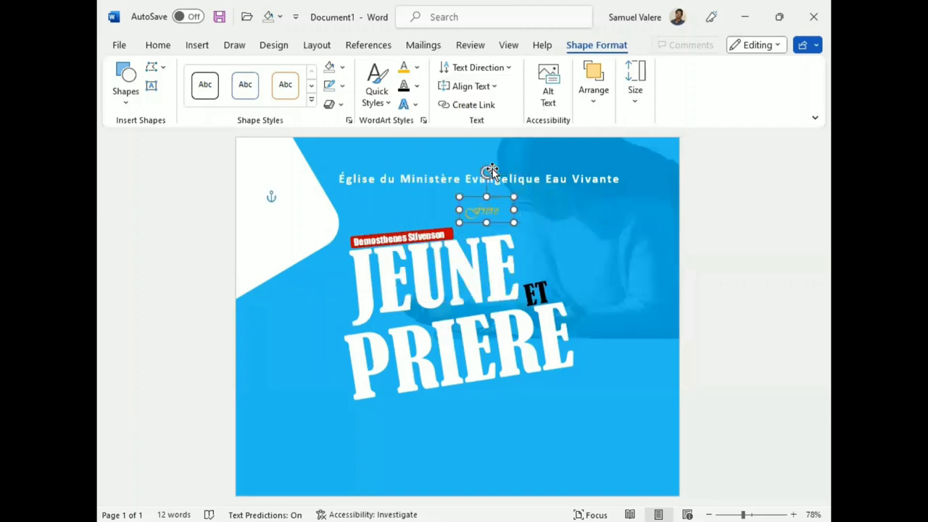
Nudge the Frère box left and down until it sits just above the red name bar
key(ctrl+a)
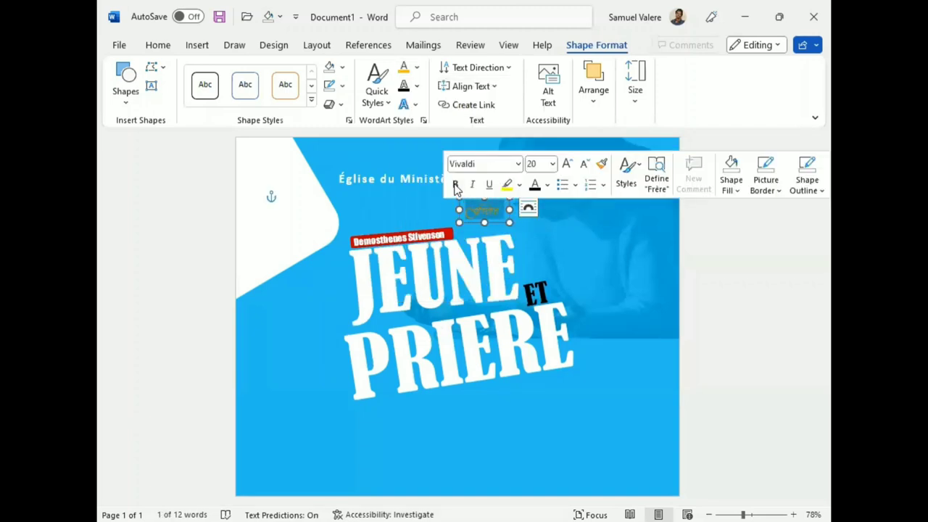
click(476, 196)
key(Left)
key(Left)
key(Left)
key(Up)
key(Left)
key(Left)
key(Down)
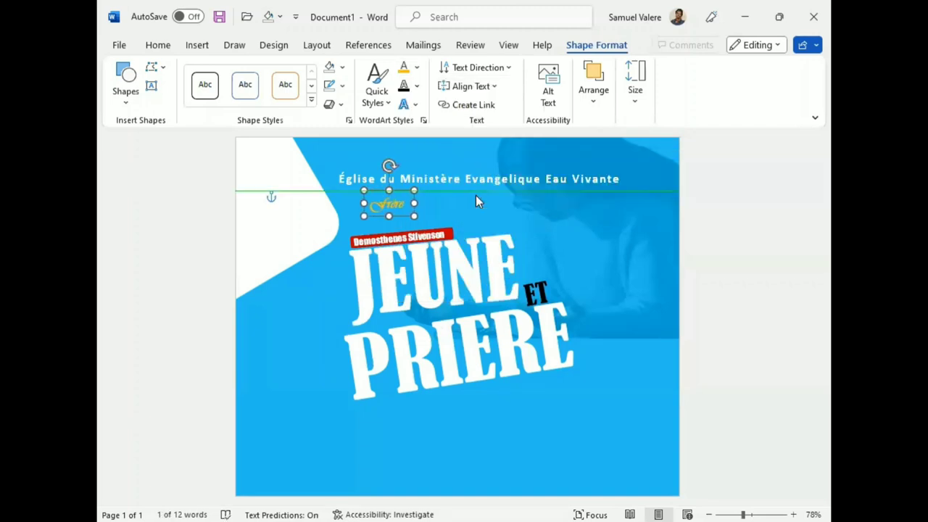
key(Left)
key(Left)
key(Left)
key(Down)
key(Down)
key(Down)
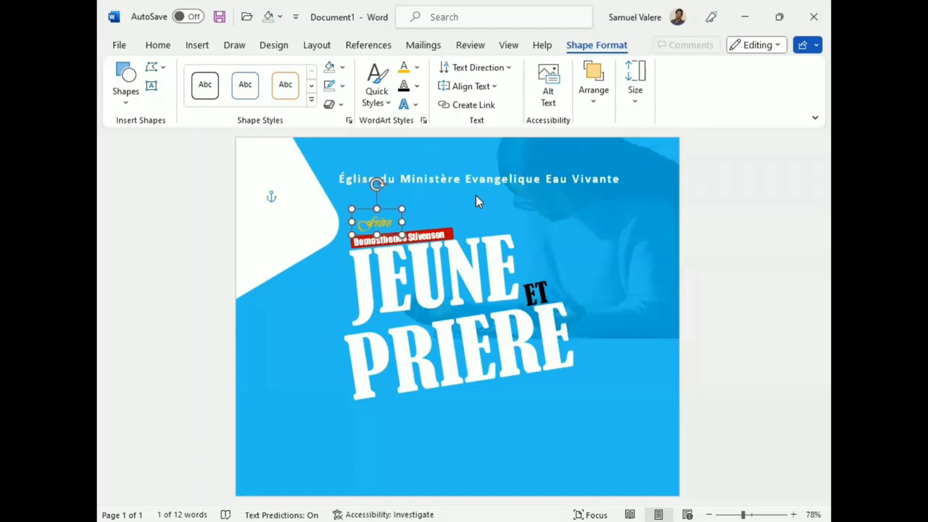
key(Left)
key(Left)
key(Down)
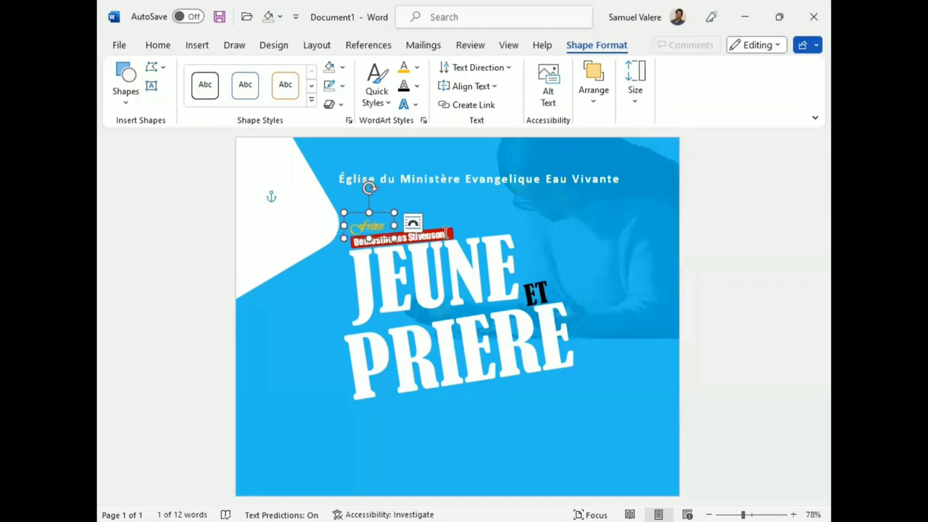
click(707, 284)
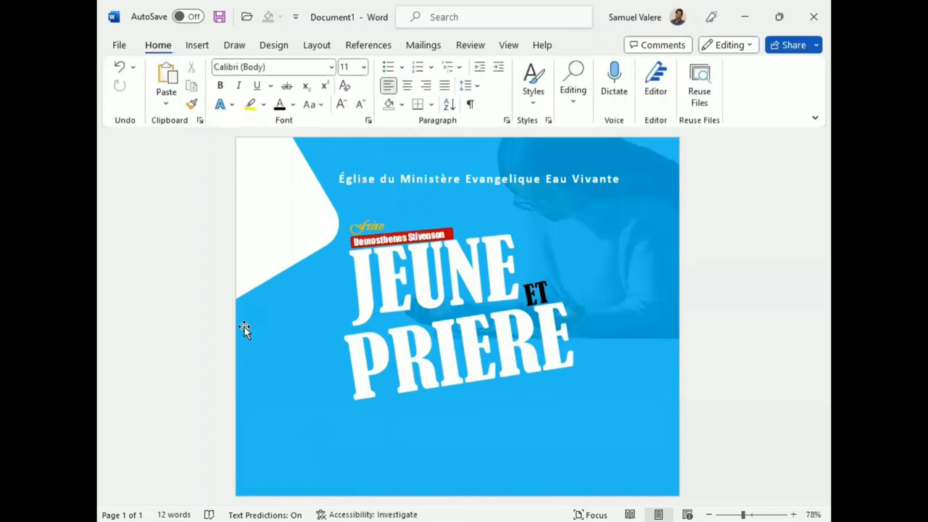
key(alt+n)
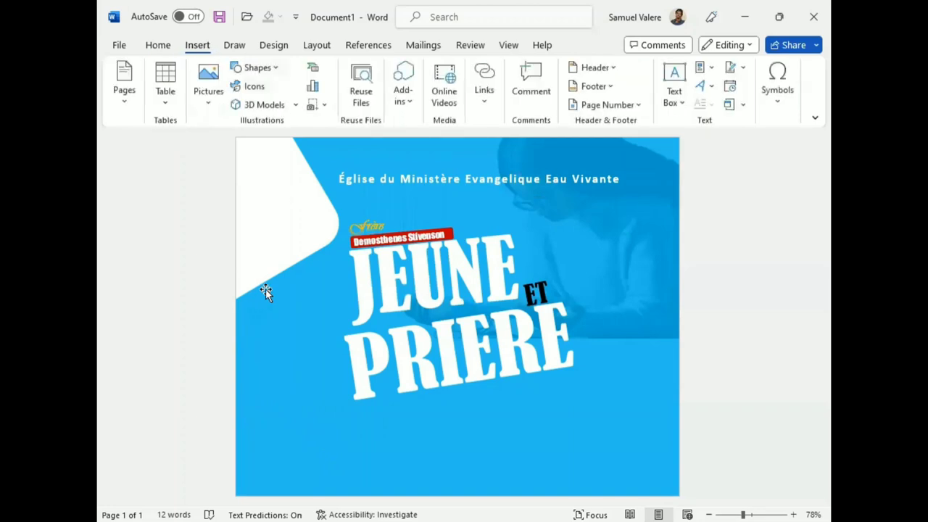
Draw a rectangle across the page bottom, tilt it upward to the right, and position it beneath PRIERE
key(s)
key(h)
drag(248, 393, 511, 470)
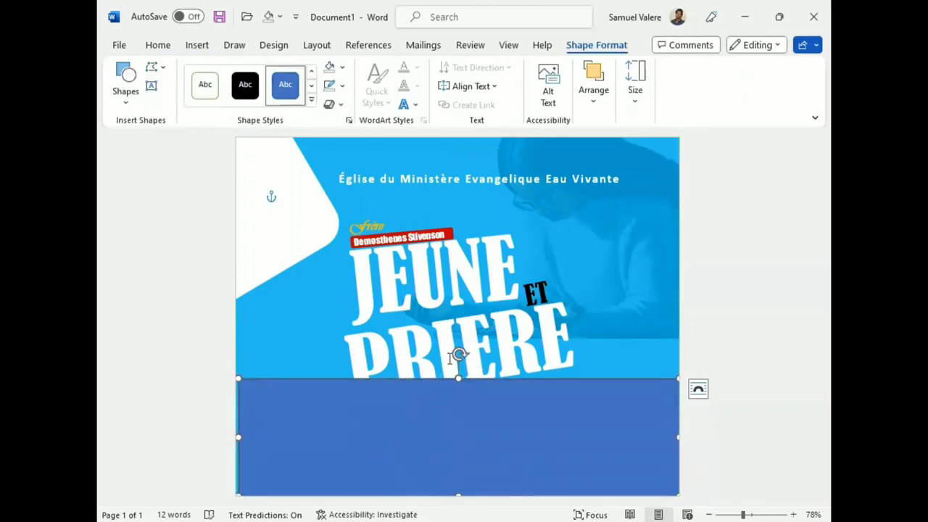
drag(458, 355, 440, 358)
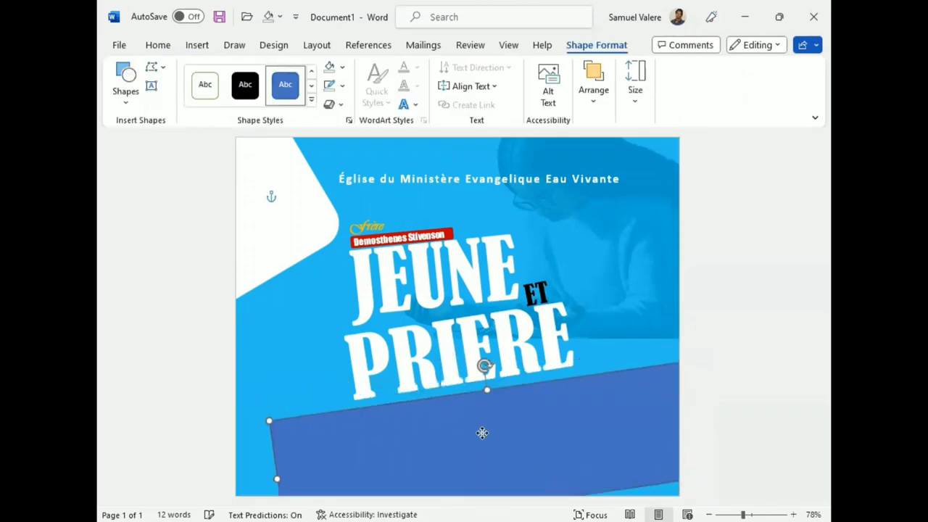
drag(482, 432, 454, 425)
drag(457, 384, 457, 371)
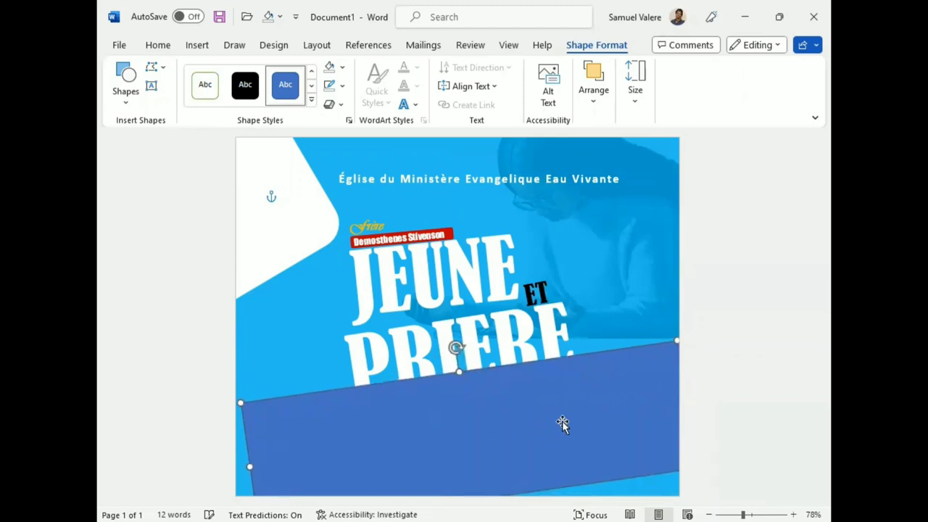
drag(563, 424, 561, 442)
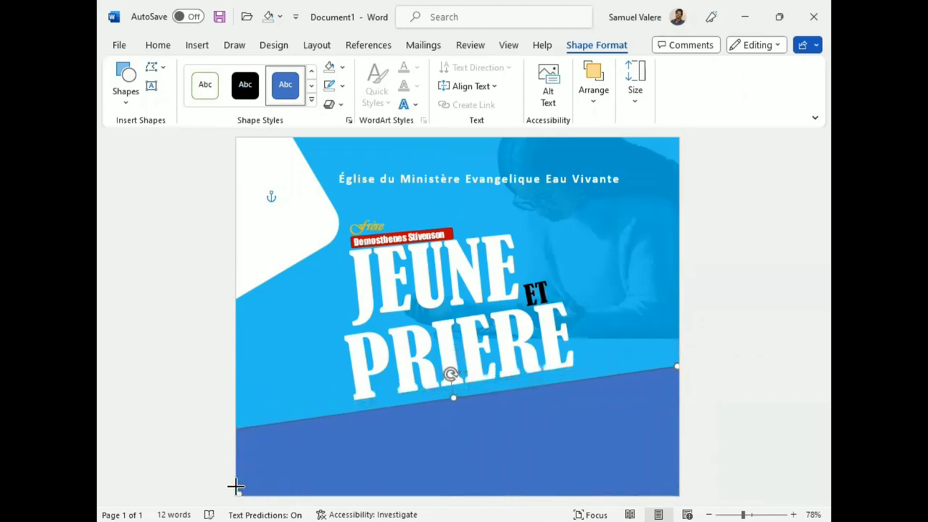
Stretch the bottom band to the page edge, remove its outline, and fill it orange
drag(236, 486, 234, 487)
drag(509, 447, 515, 451)
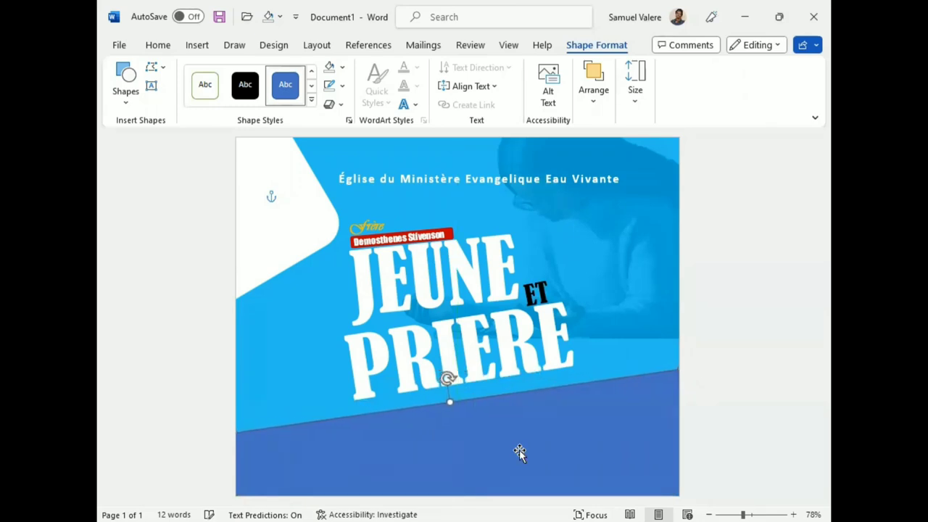
click(345, 89)
click(339, 244)
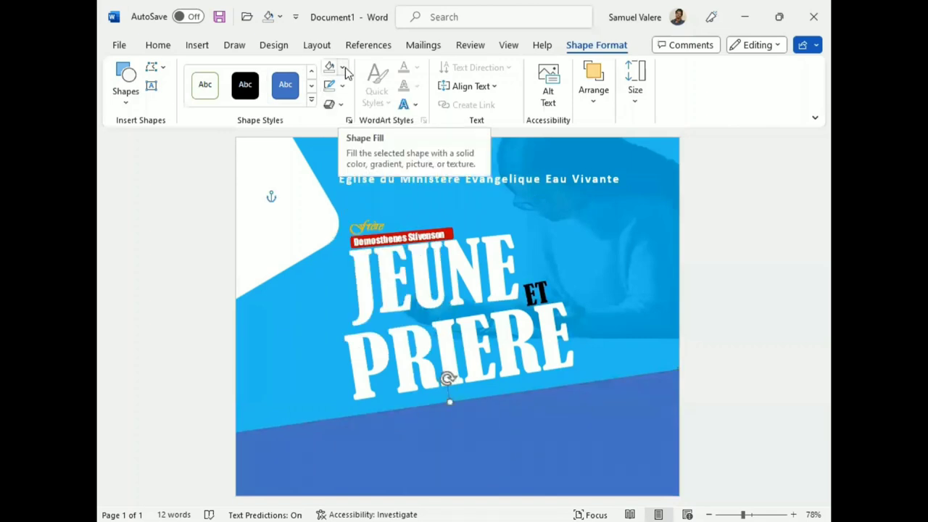
click(342, 67)
click(352, 200)
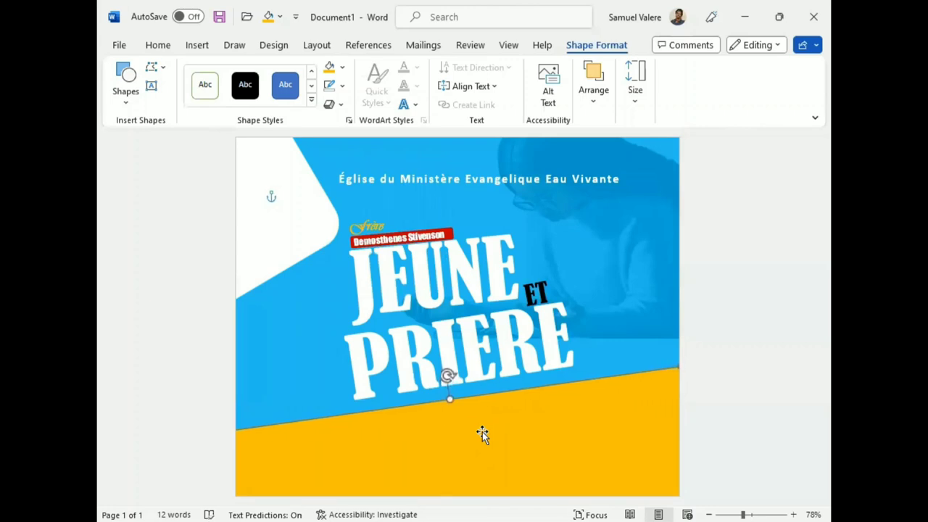
click(717, 395)
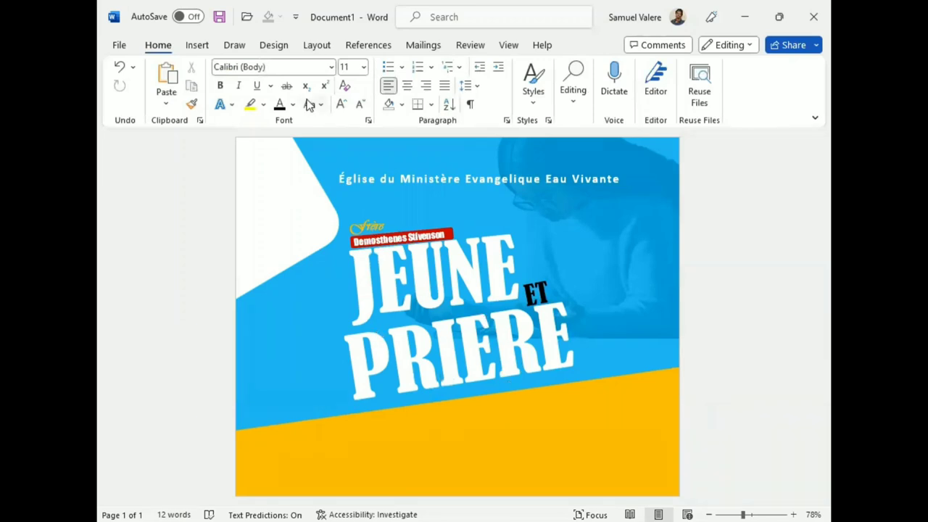
Duplicate the name bar's text box and move the copy onto the left of the orange band
click(411, 240)
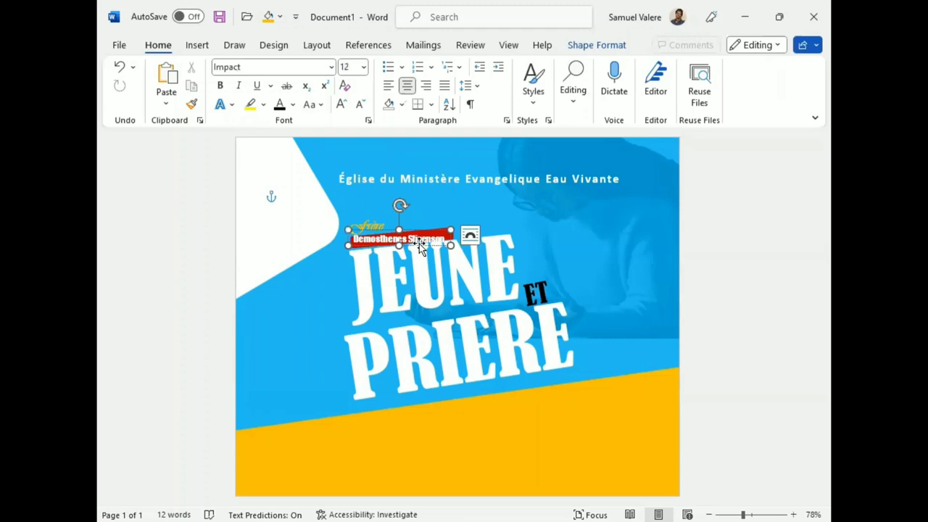
click(419, 243)
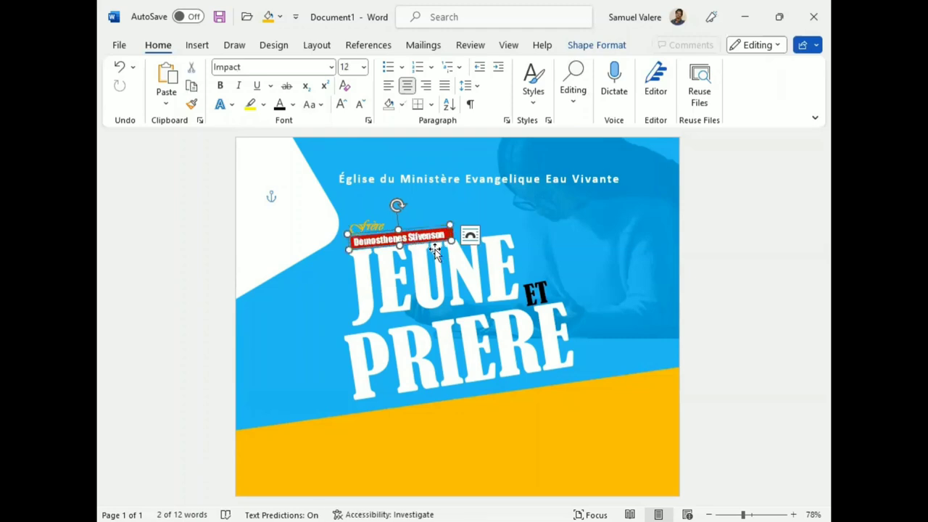
key(ctrl+c)
key(ctrl+v)
drag(418, 242, 358, 433)
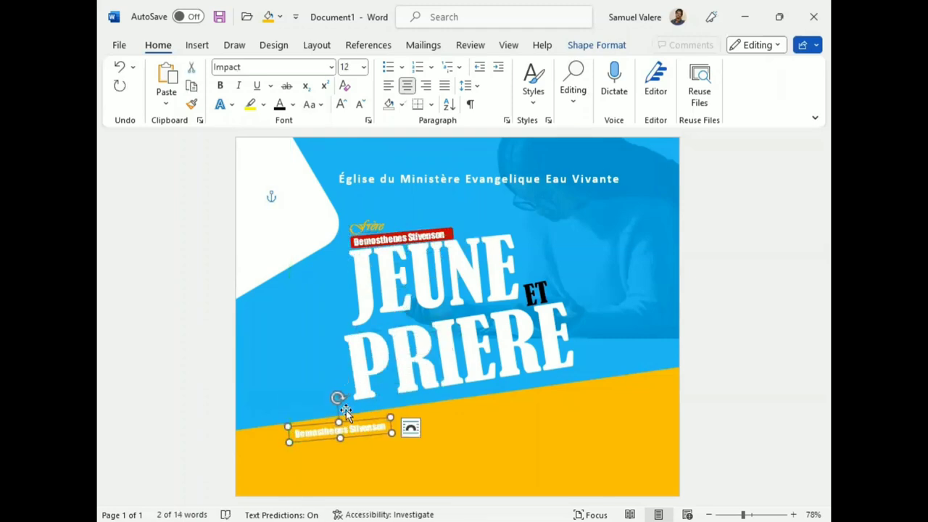
Replace the copy's text with 10, grow it to 16 pt, and resize the box
double_click(357, 433)
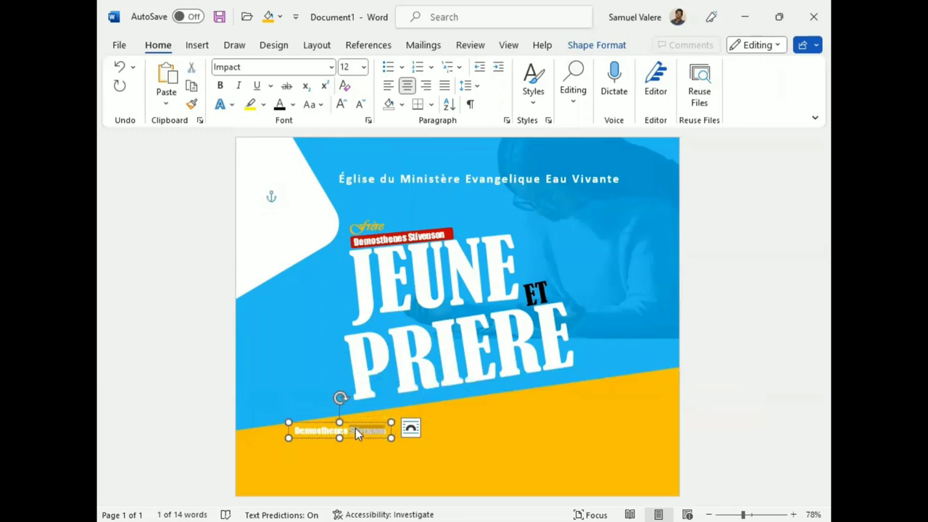
triple_click(356, 432)
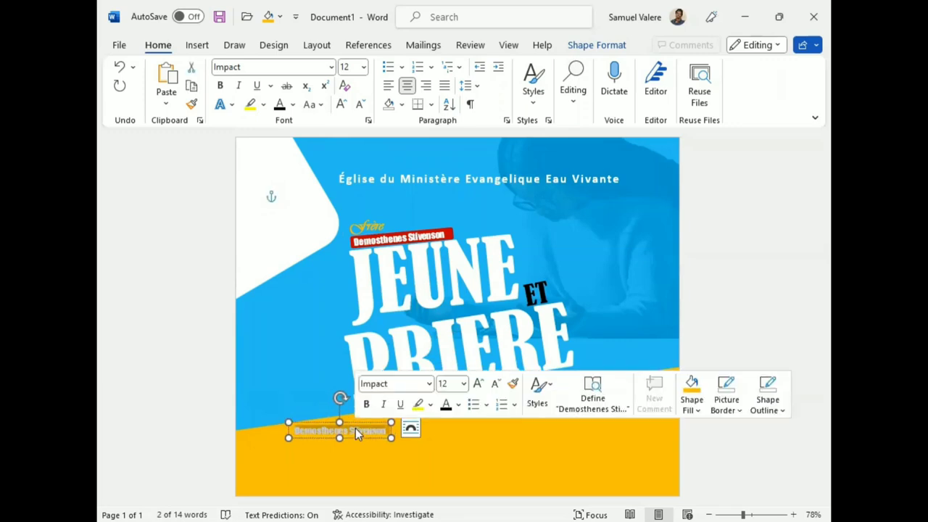
text(J)
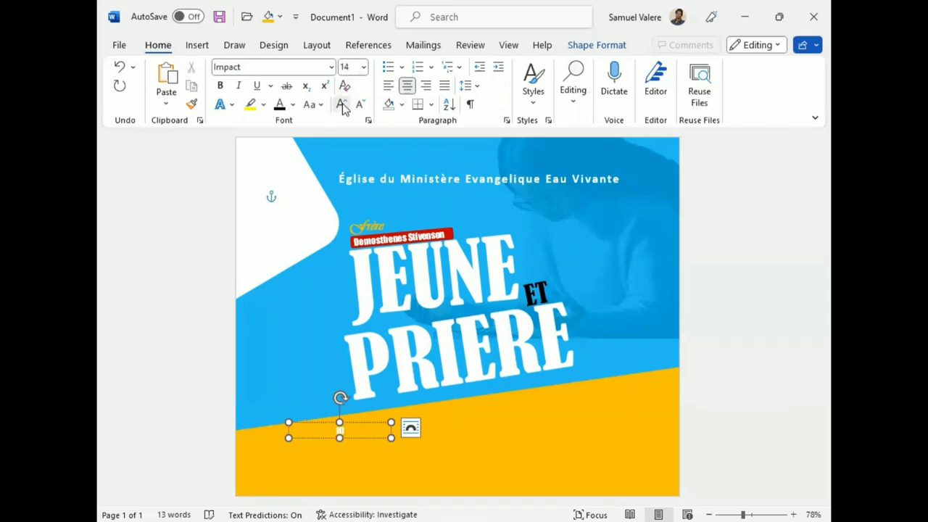
double_click(342, 431)
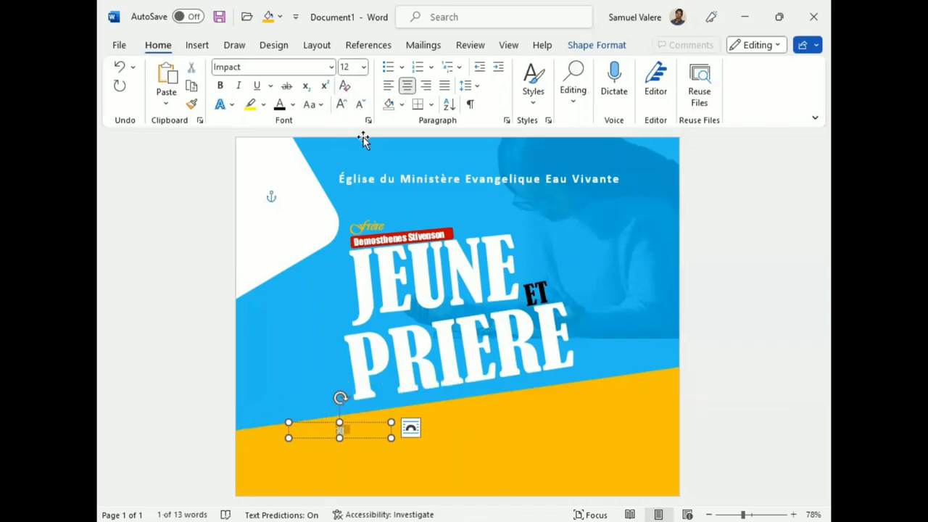
click(341, 104)
click(340, 104)
drag(341, 436, 341, 444)
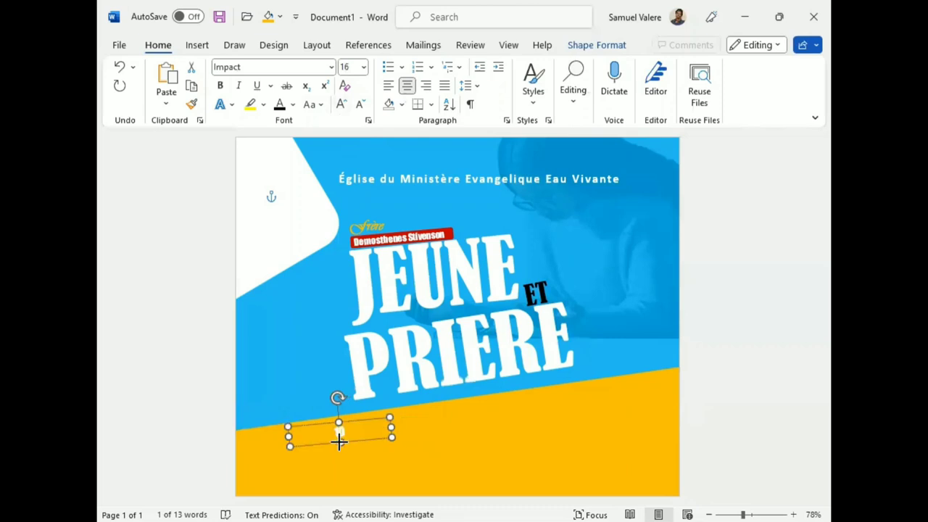
drag(339, 398, 309, 416)
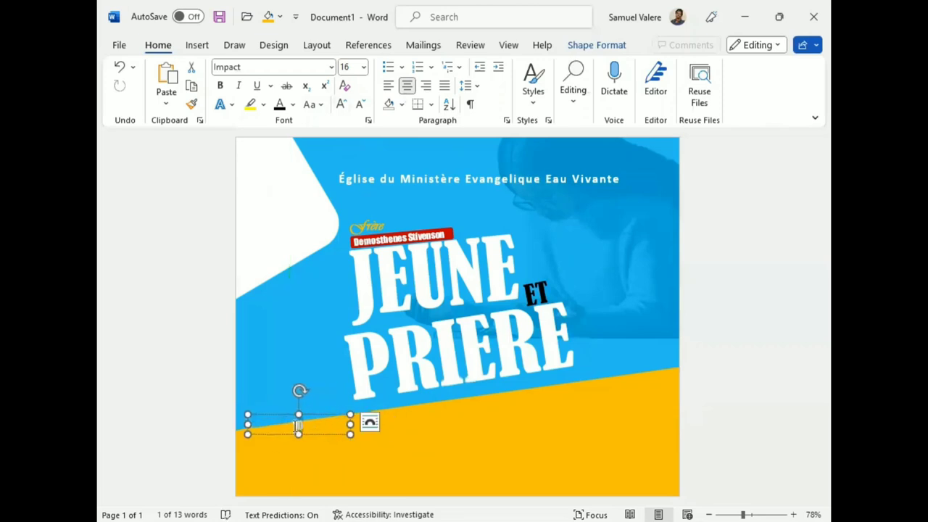
Set the 10 in Bernard MT Condensed at 20 pt, tilt it, and fit its box to the number
double_click(296, 425)
click(276, 67)
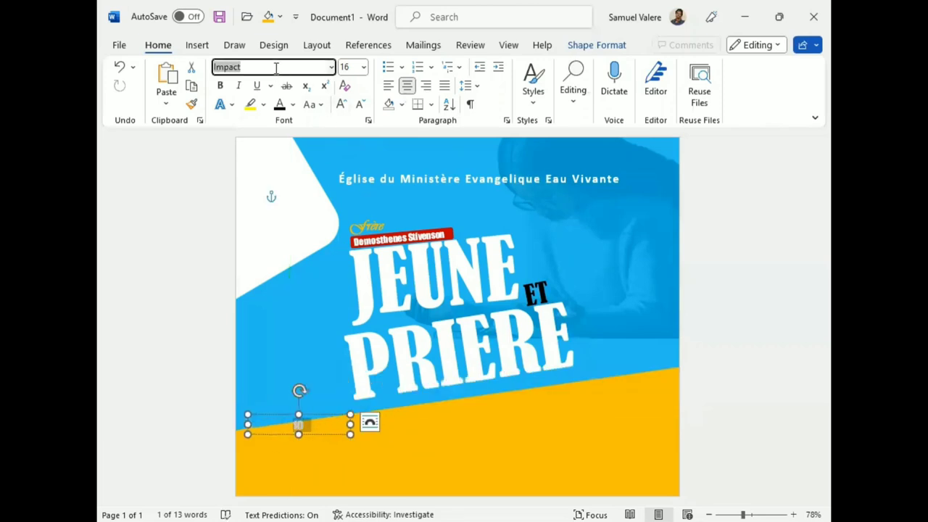
text(Bernard MT Condensed)
key(Return)
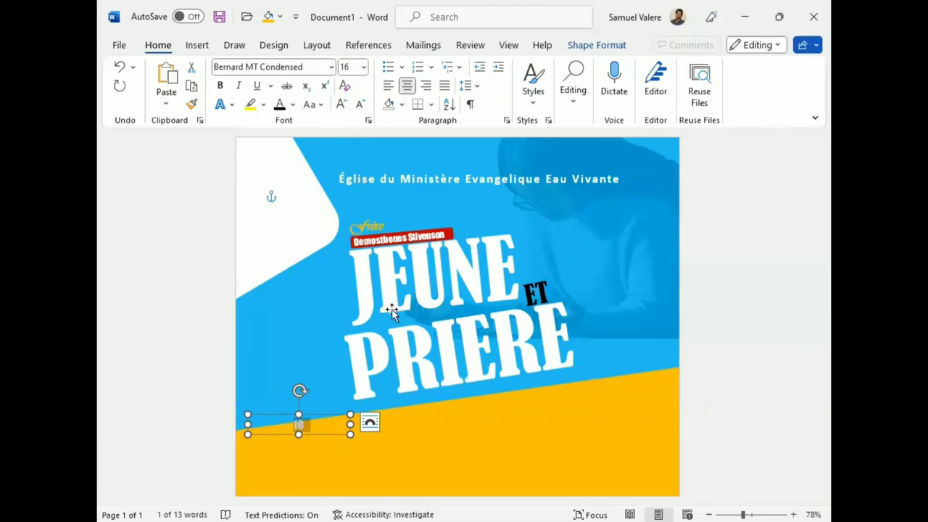
click(340, 105)
click(341, 105)
drag(300, 391, 302, 391)
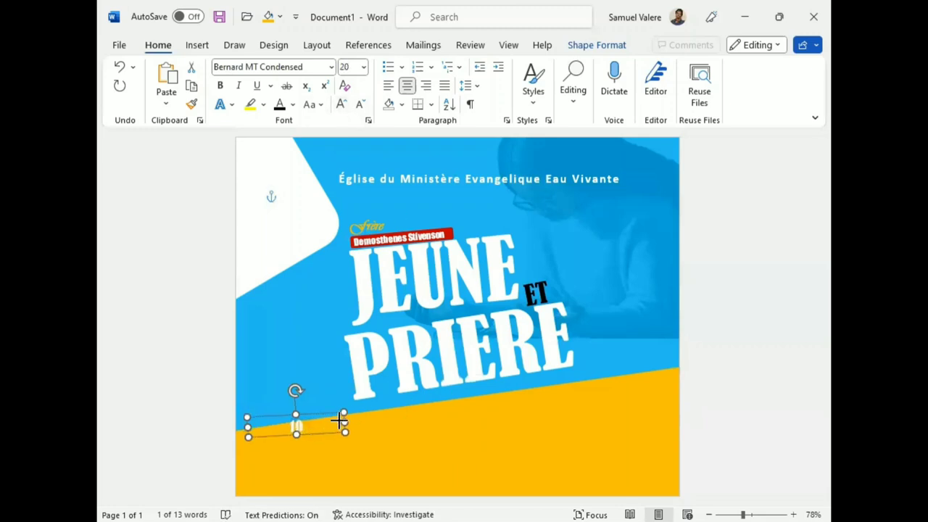
mouse_move(341, 420)
mouse_down()
mouse_move(280, 428)
mouse_move(292, 434)
mouse_up()
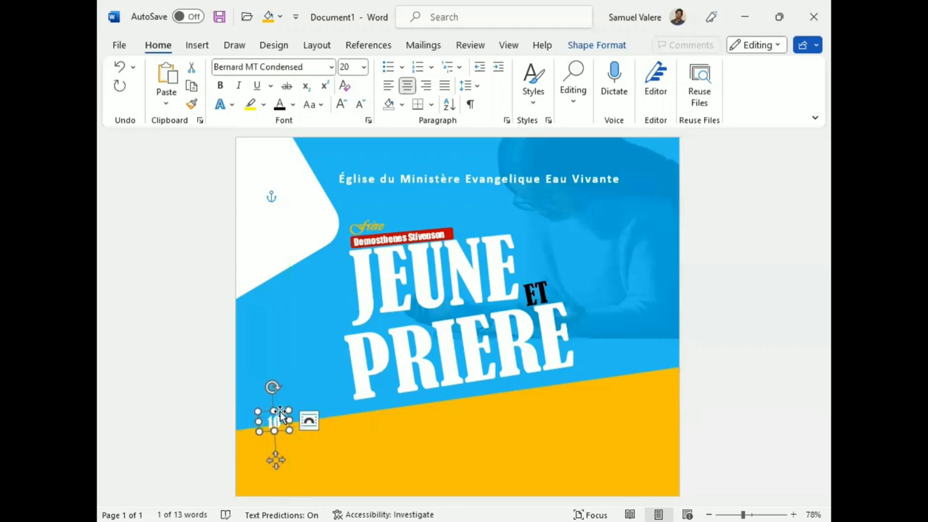
mouse_move(278, 414)
mouse_down()
mouse_move(277, 397)
mouse_move(280, 435)
mouse_up()
Duplicate the 10 box as 11 and line it up below 10
key(ctrl+v)
drag(279, 441, 279, 432)
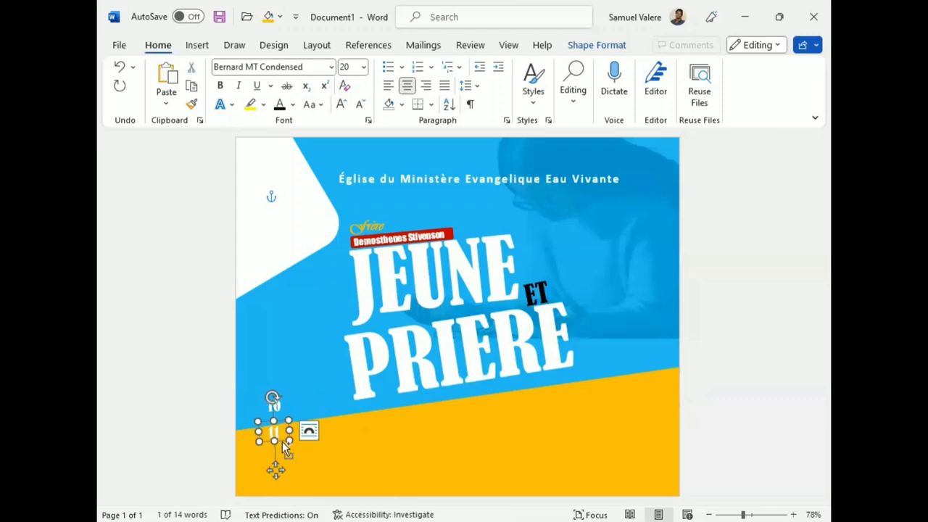
mouse_move(282, 442)
mouse_down()
mouse_move(290, 449)
mouse_move(277, 473)
mouse_up()
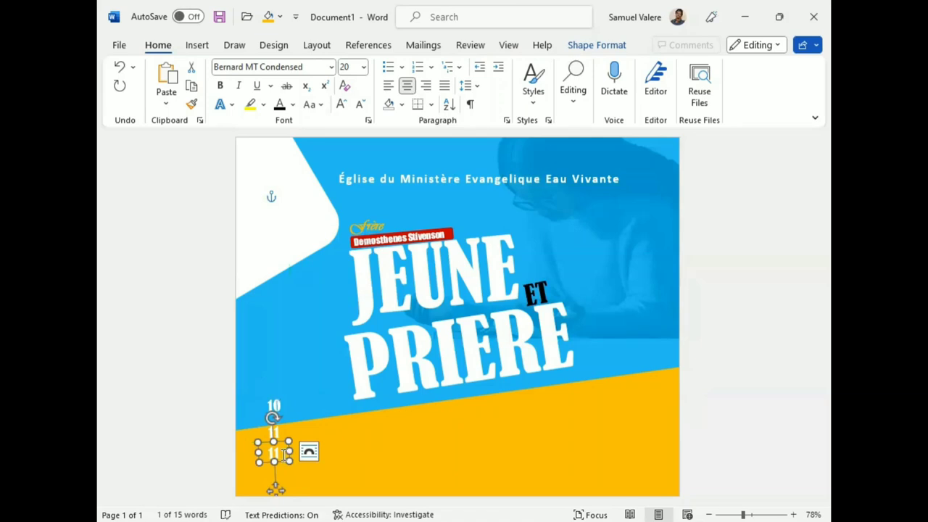
click(284, 454)
text(12)
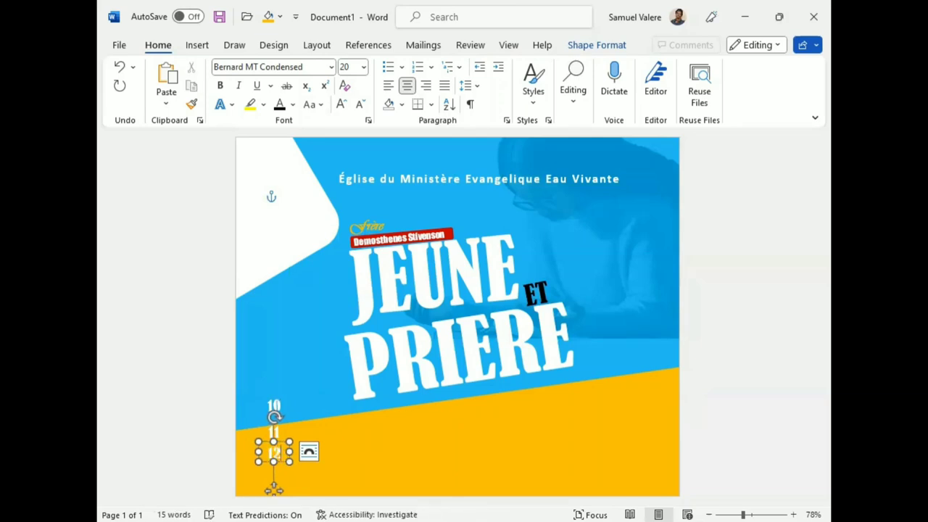
click(282, 428)
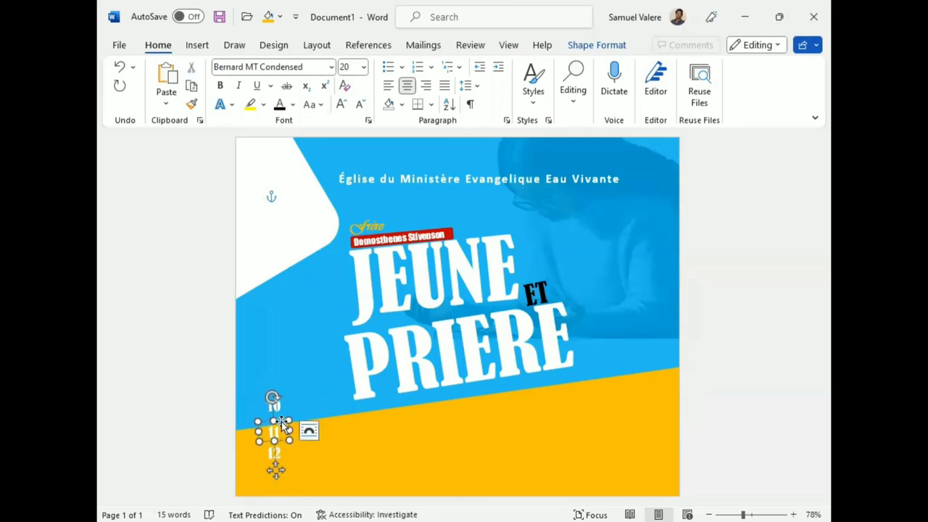
drag(282, 426, 284, 423)
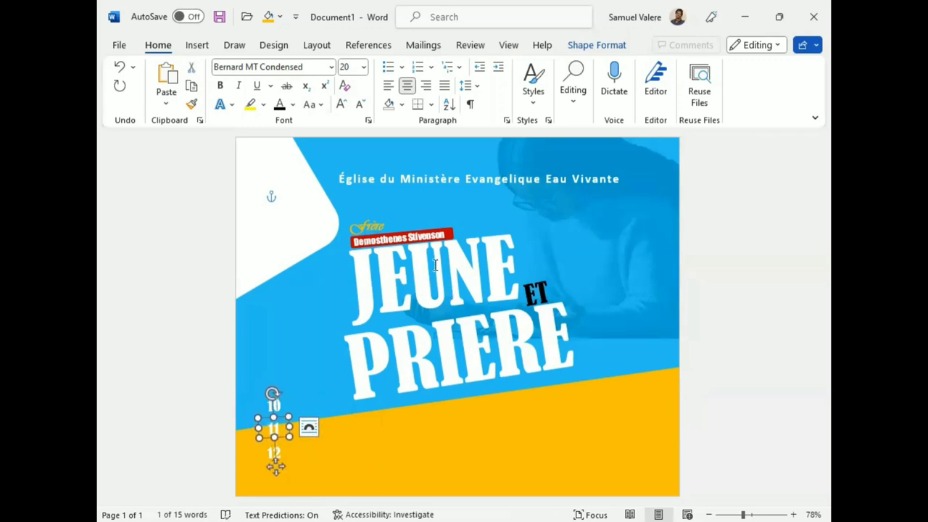
Copy the name box beside the dates, retype it as Ven., and shrink it to fit
click(404, 248)
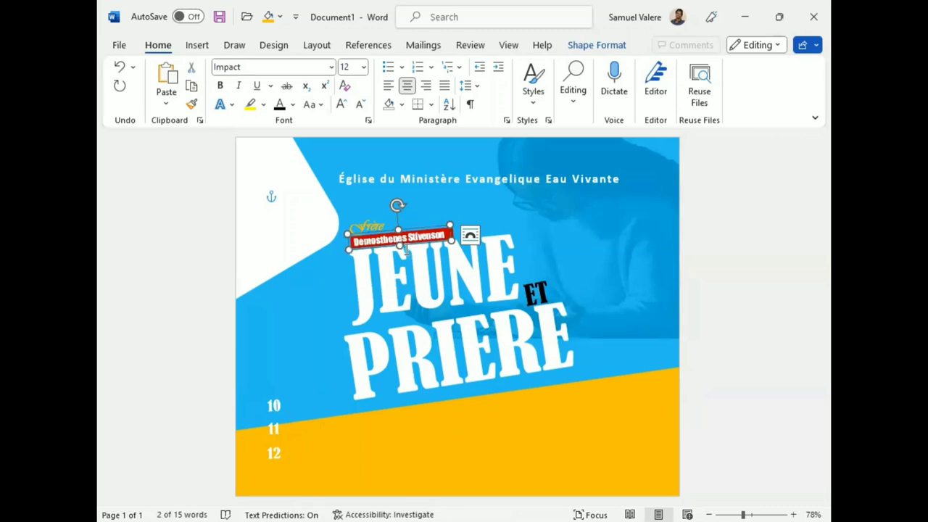
drag(409, 247, 378, 428)
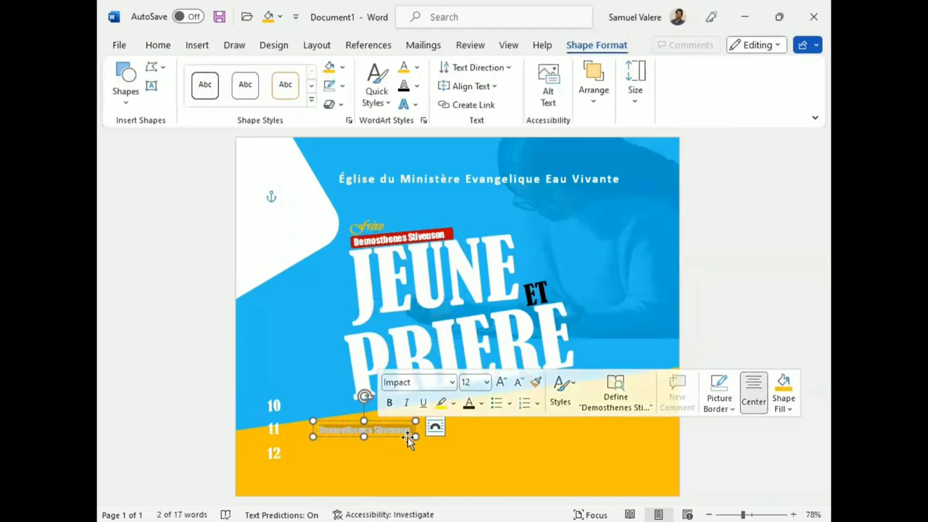
text(Jeu)
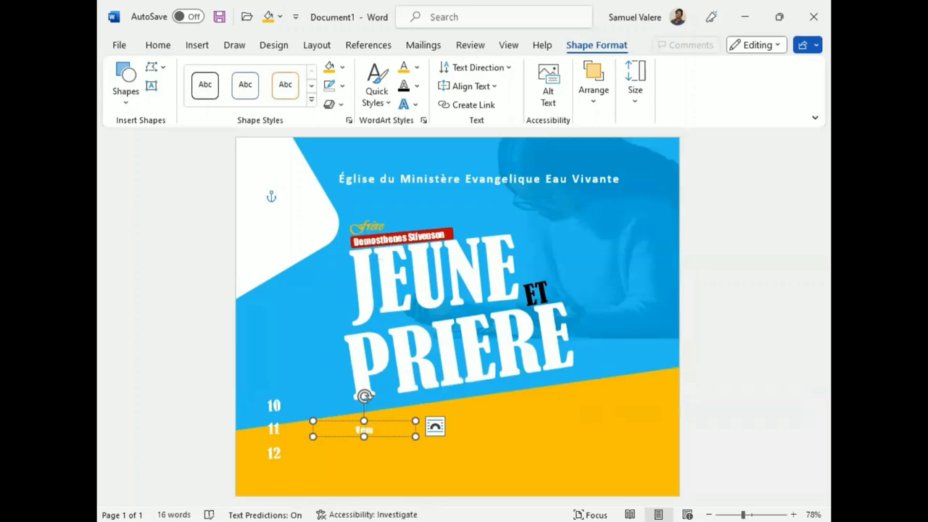
double_click(363, 429)
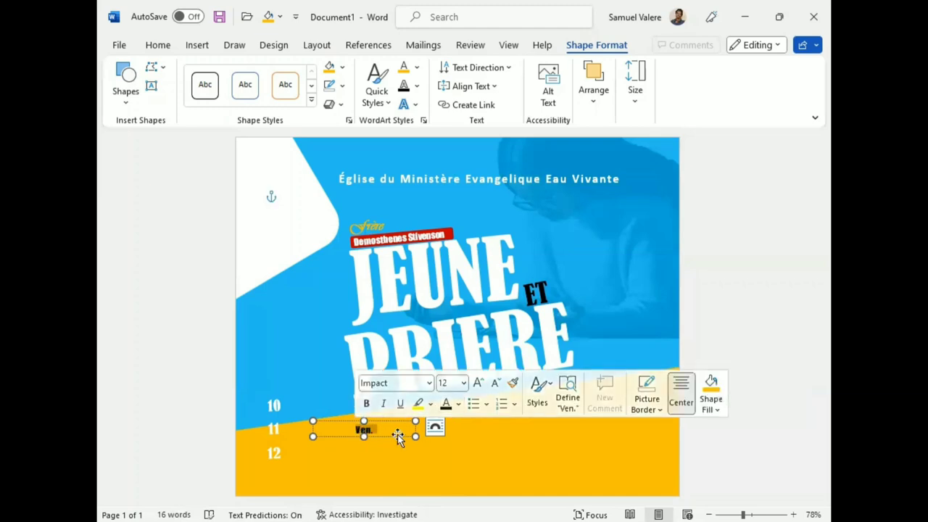
drag(415, 437, 341, 436)
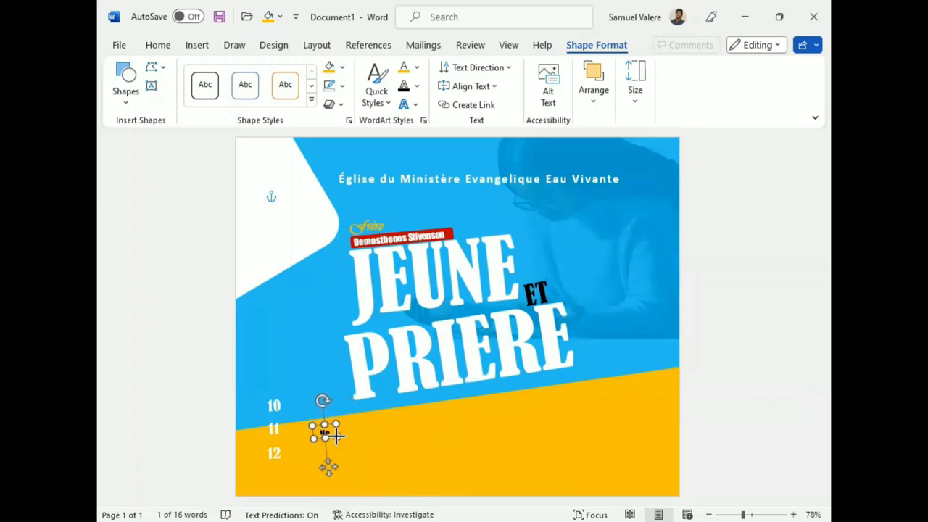
mouse_move(341, 436)
mouse_down()
mouse_move(312, 407)
mouse_move(290, 434)
mouse_move(295, 463)
mouse_move(288, 458)
mouse_up()
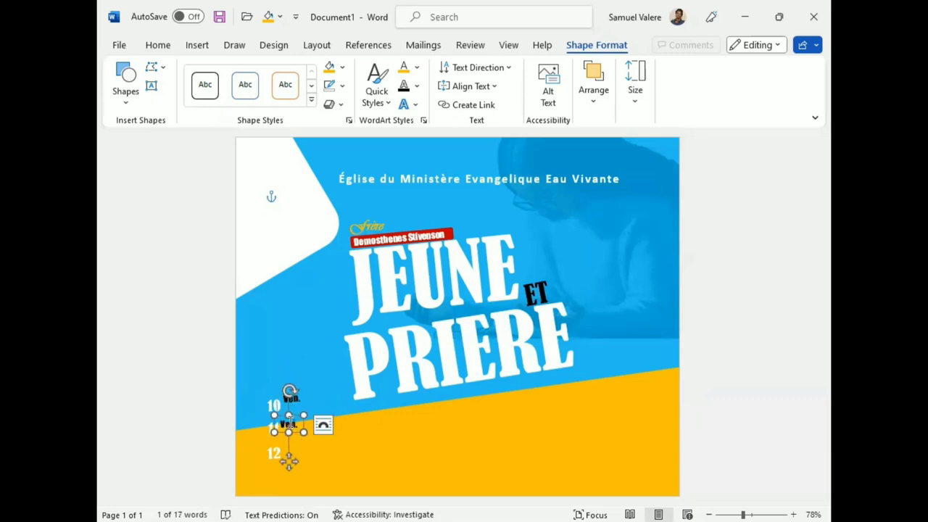
Create the Sam. label beside 11 and widen its box slightly
right_click(284, 430)
text(Sam.)
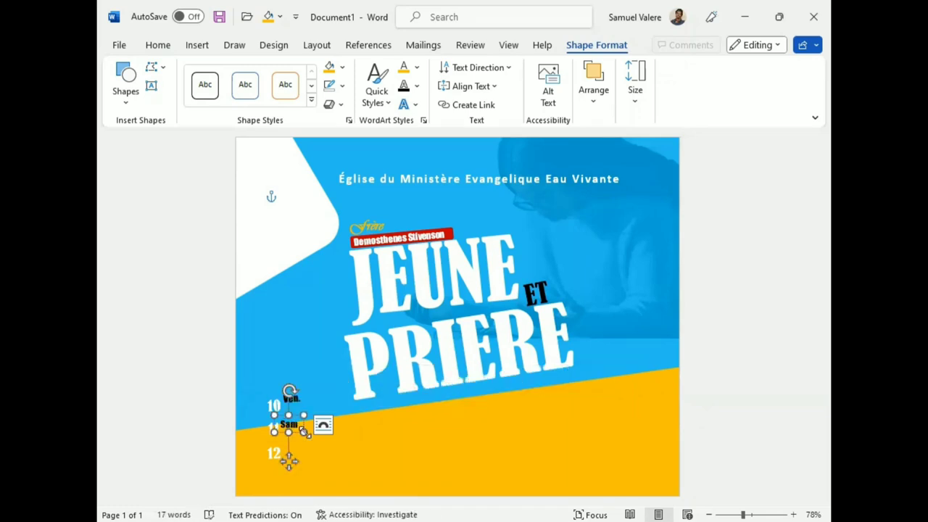
drag(303, 431, 307, 450)
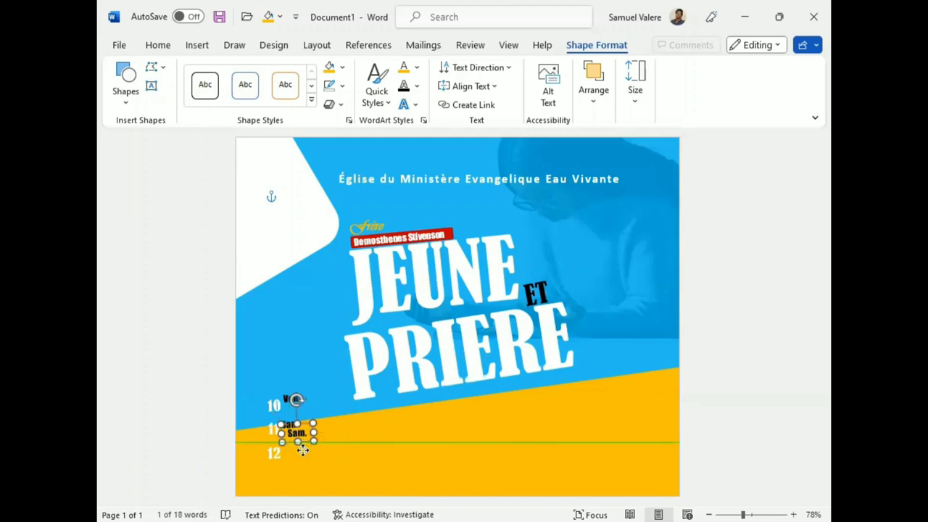
Position a label copy beside 12 and retype it as Dim
key(Left)
key(Left)
key(Left)
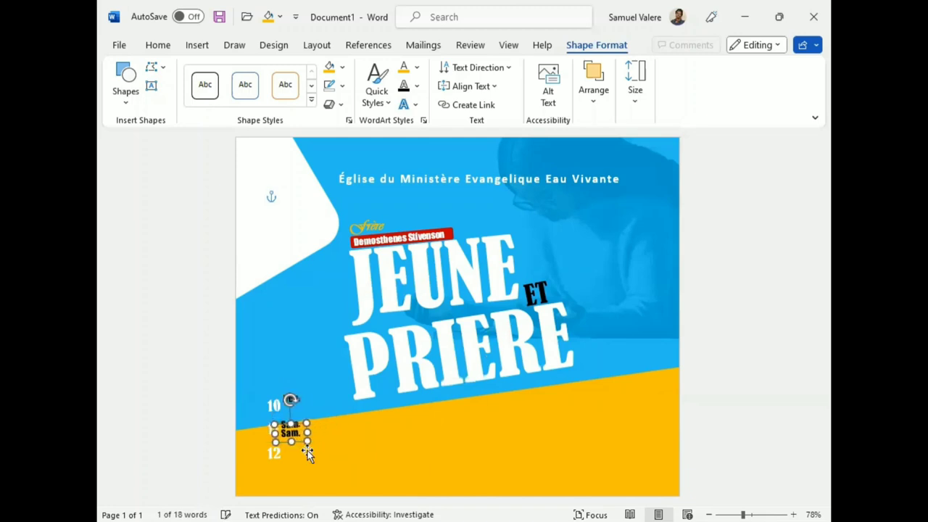
key(Down)
key(Down)
key(Down)
key(Down)
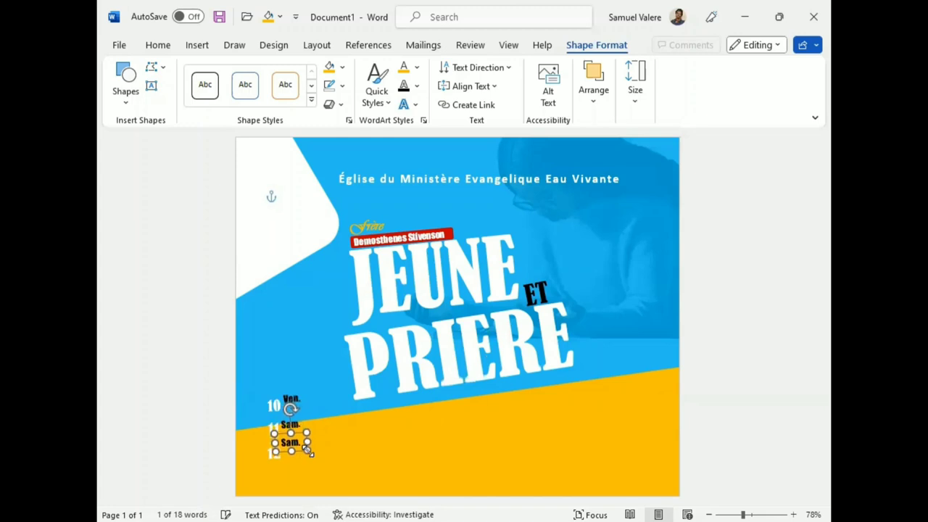
key(Down)
key(Down)
key(Down)
key(Right)
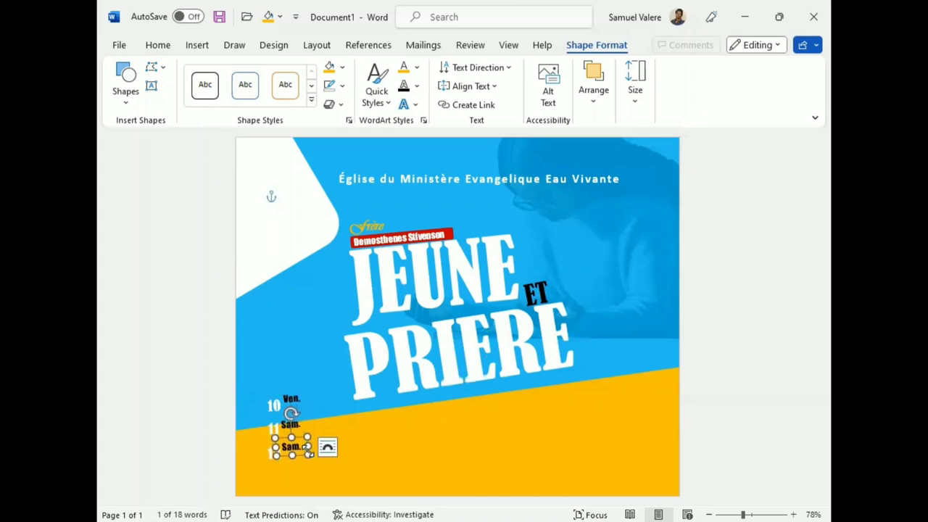
double_click(290, 448)
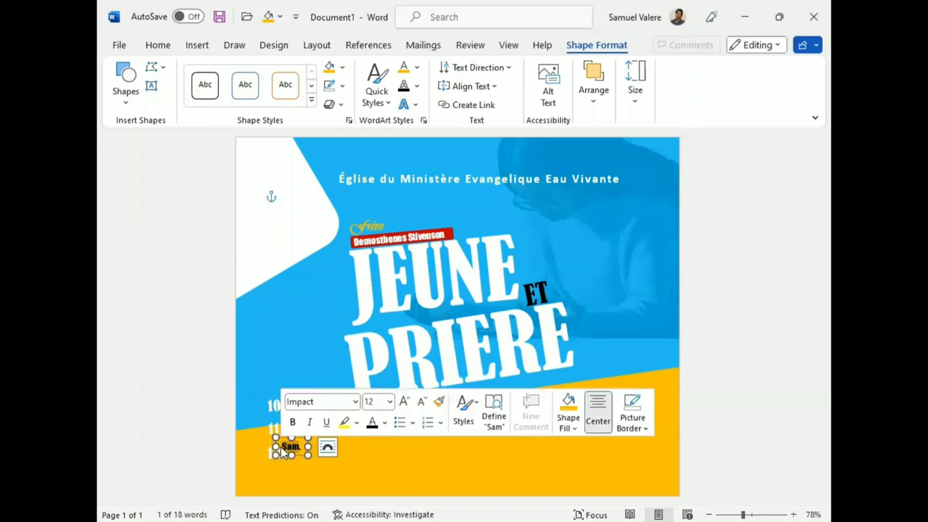
text(Dim.)
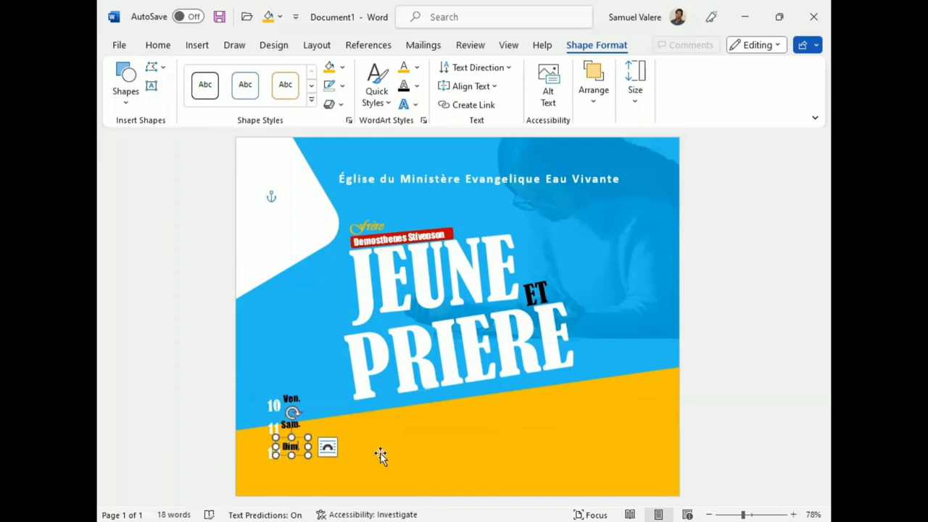
click(450, 397)
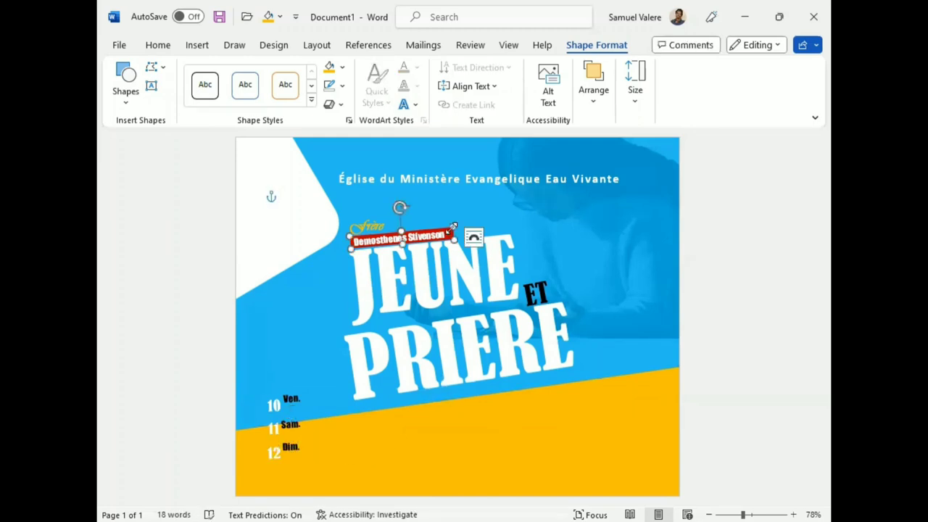
Copy the red name banner down beside 10 Ven. and nudge it into place
click(435, 238)
mouse_move(435, 239)
mouse_down()
mouse_move(403, 371)
mouse_move(366, 400)
mouse_up()
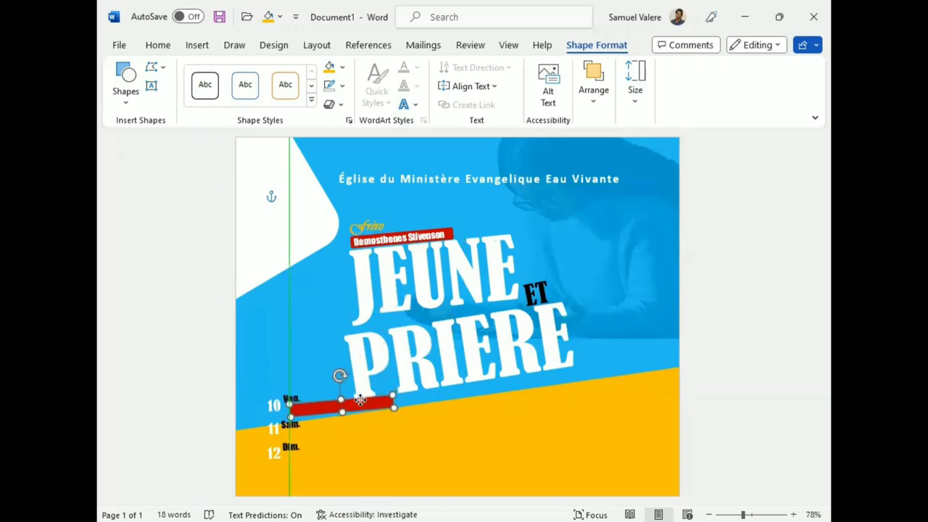
key(Left)
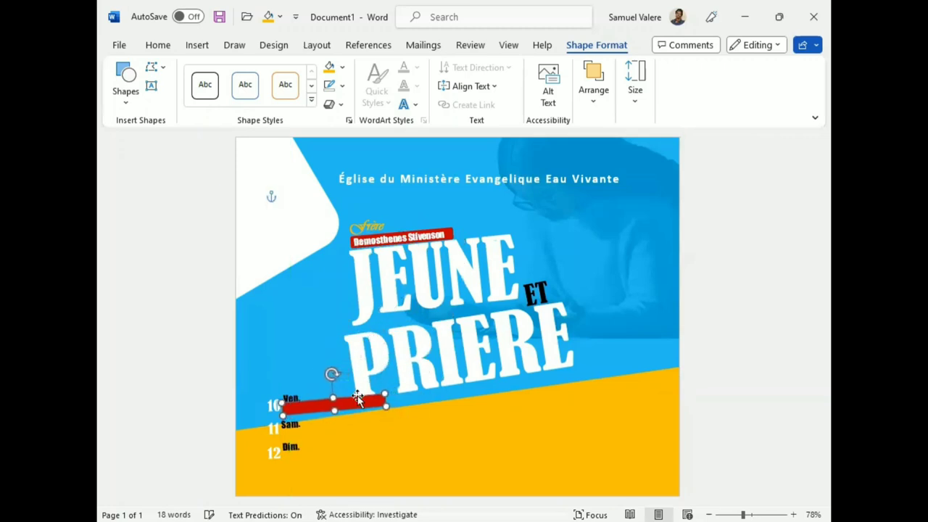
key(Left)
key(Left)
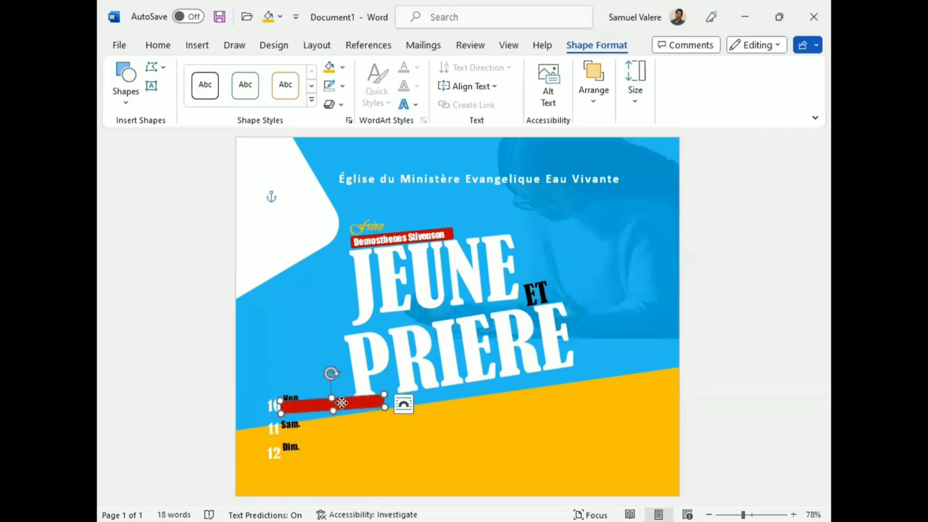
drag(339, 404, 348, 411)
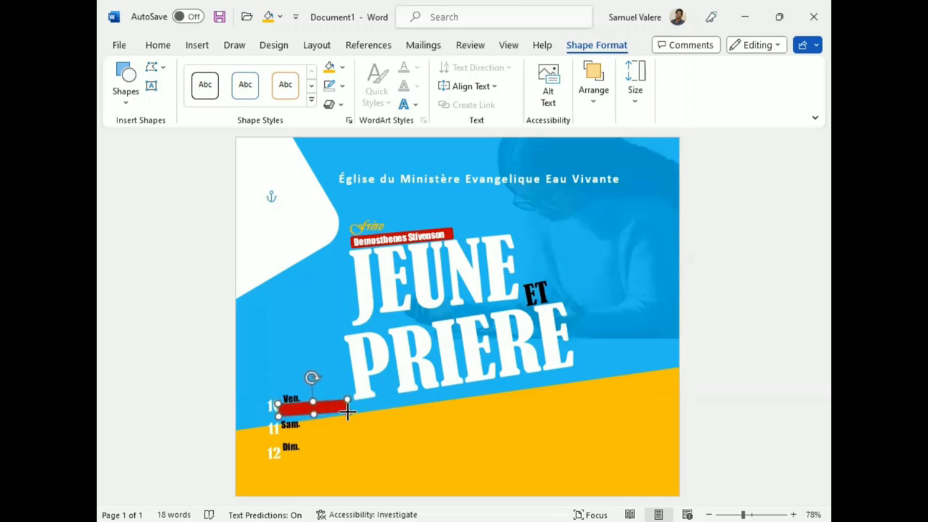
Copy the Ven. label onto the new red bar
click(297, 392)
drag(299, 395, 292, 411)
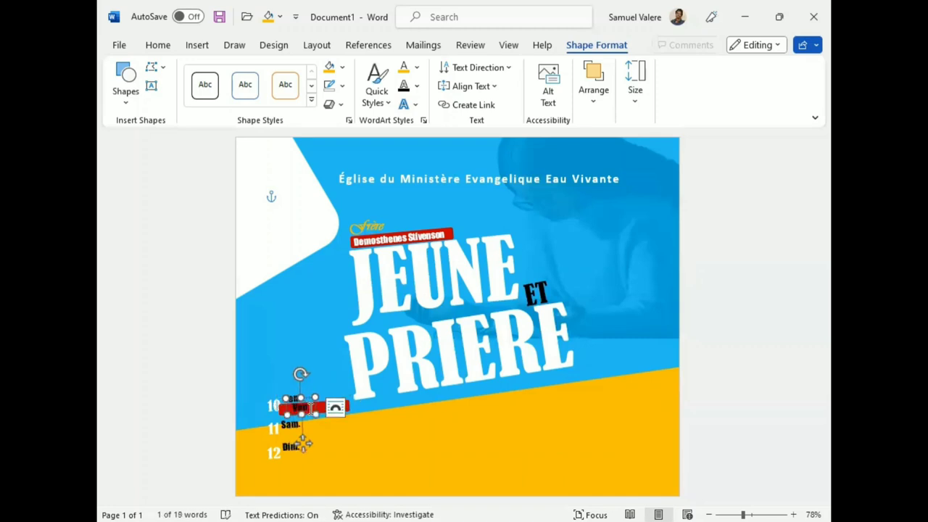
right_click(293, 411)
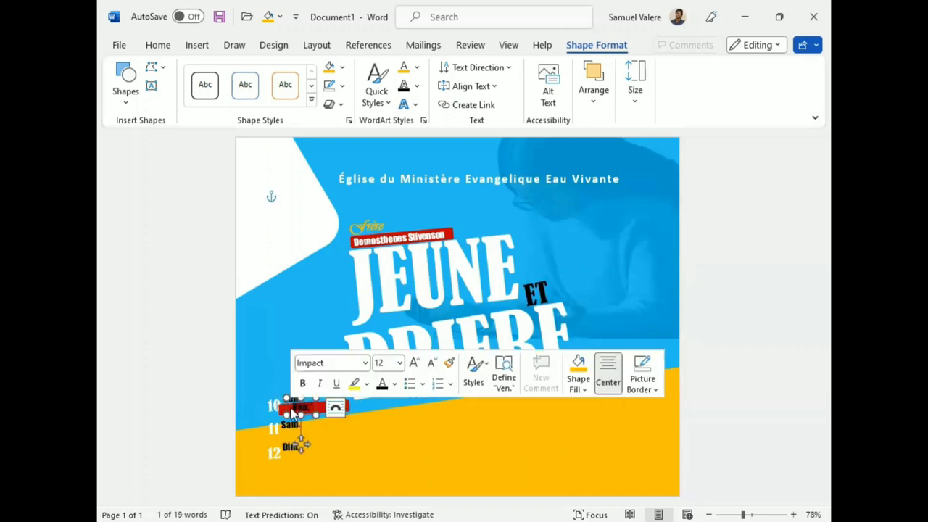
click(290, 411)
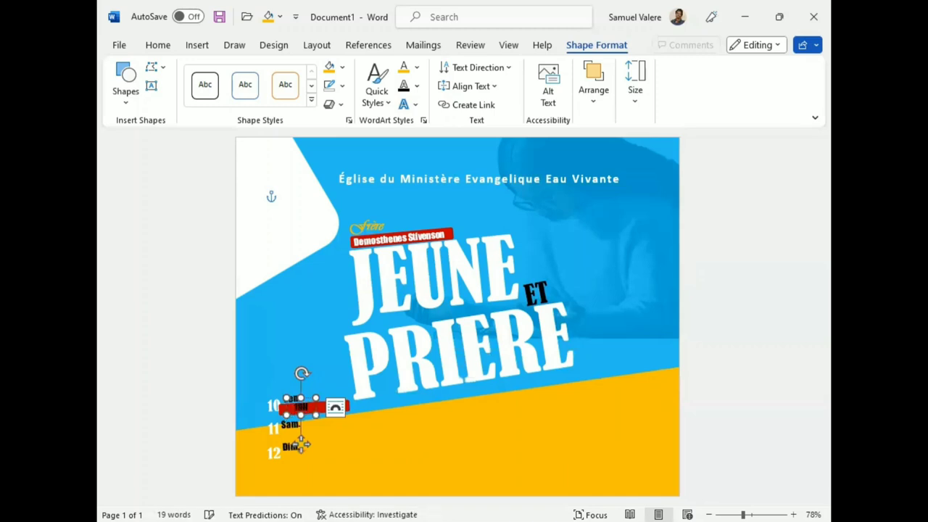
Fit the 19H00 label at the red bar's left end, make it white, and shift the bar right
drag(316, 415, 323, 416)
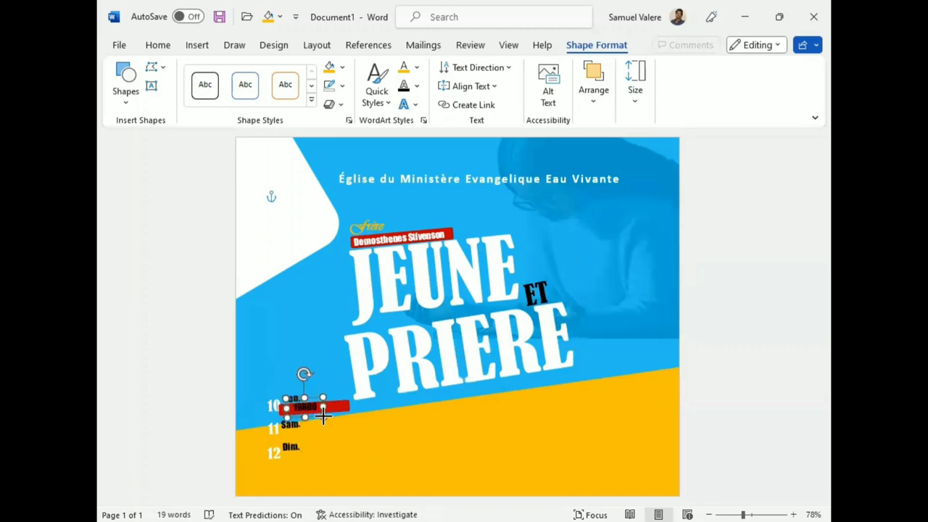
click(314, 418)
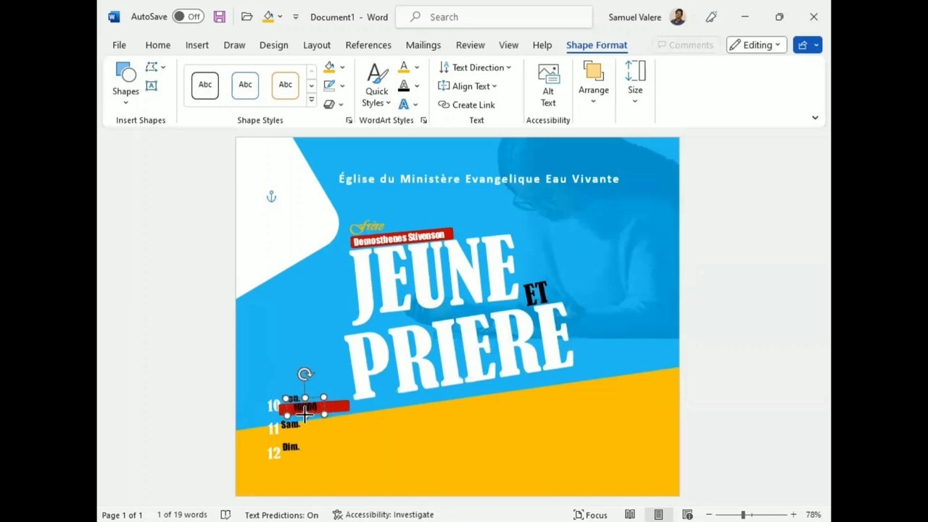
drag(314, 418, 301, 419)
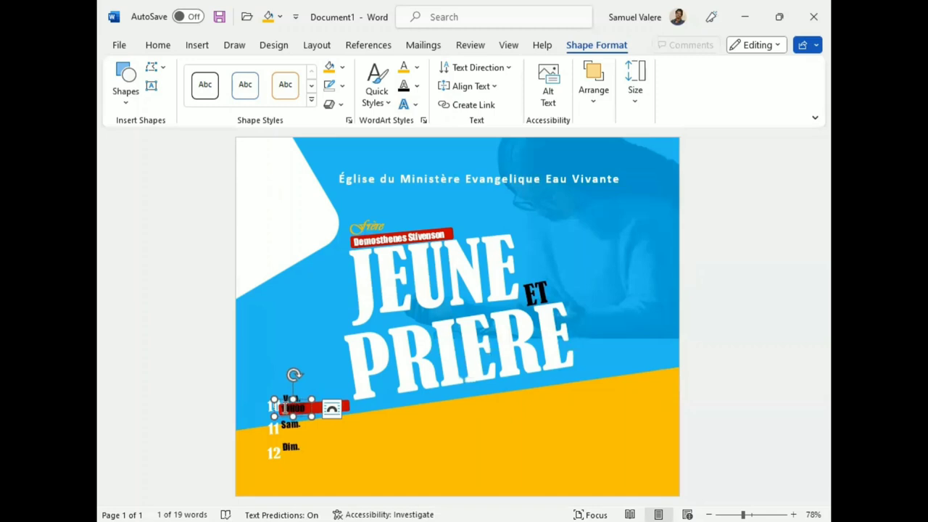
right_click(282, 411)
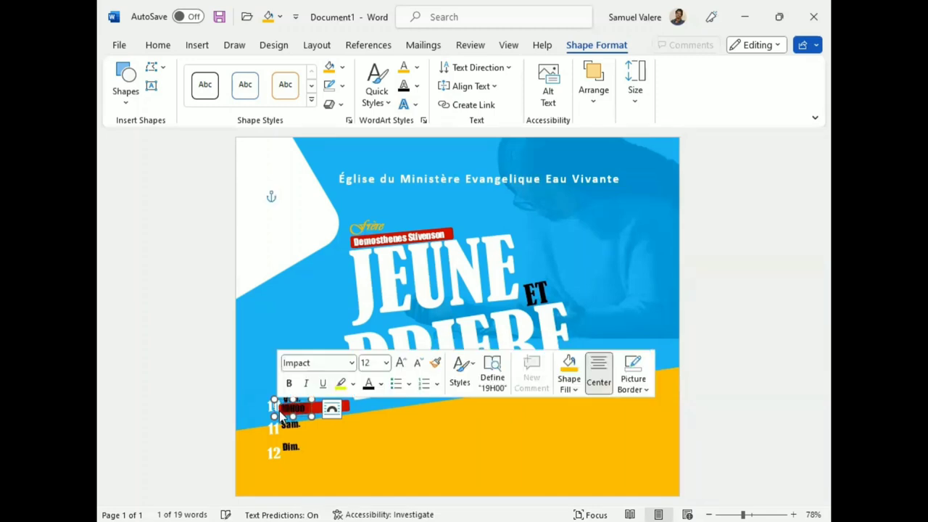
click(380, 384)
click(366, 412)
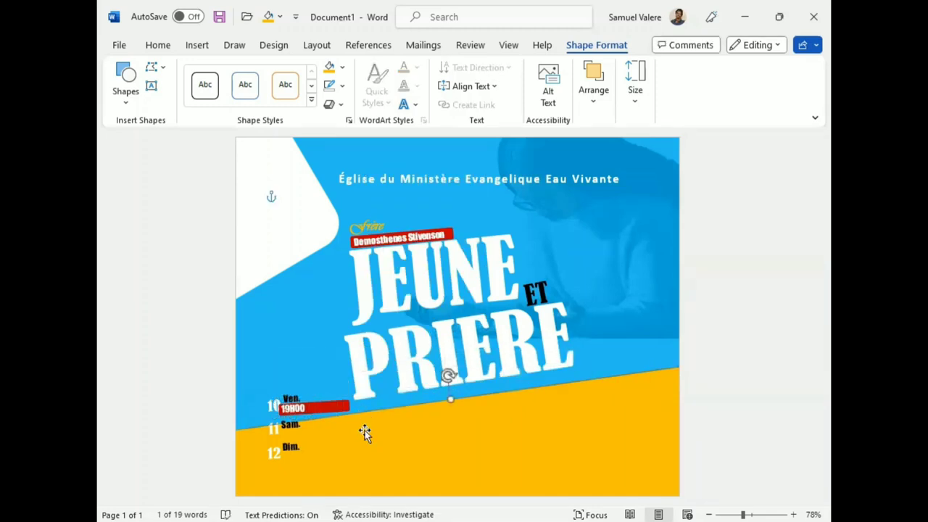
click(326, 406)
drag(326, 405, 335, 407)
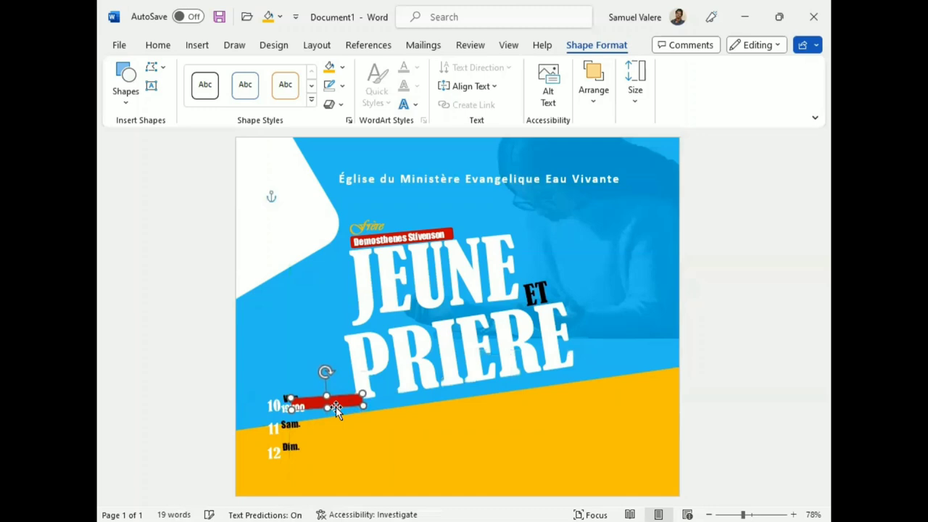
Align the 19H00 label, the Ven. label, and the 10 date beside the red bar
click(335, 406)
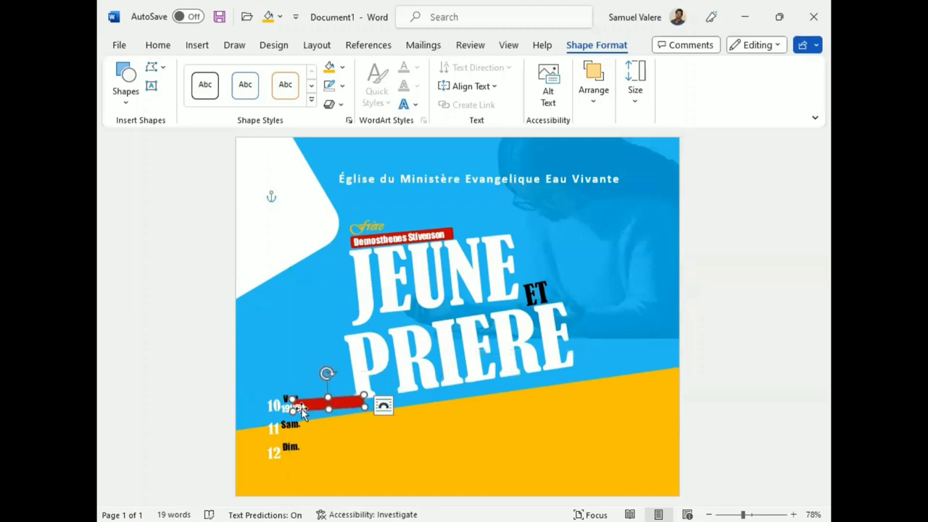
drag(290, 410, 311, 412)
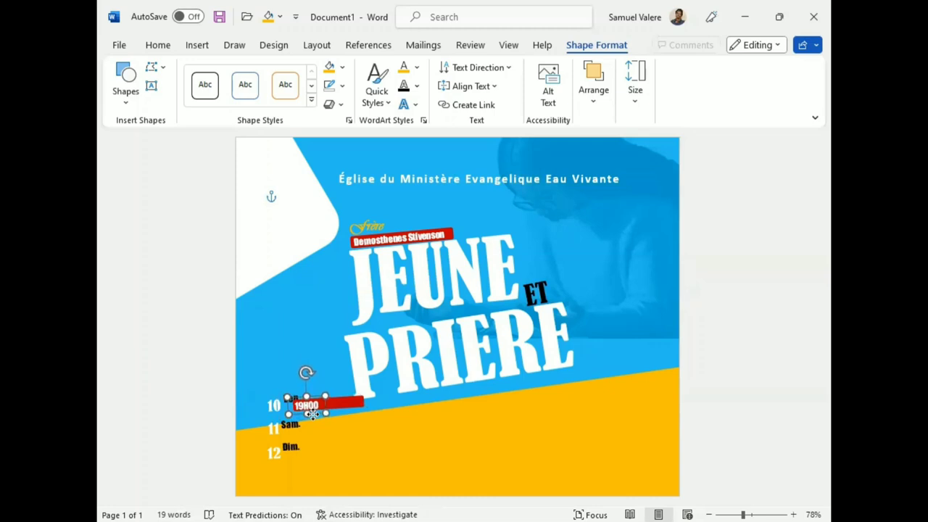
click(289, 397)
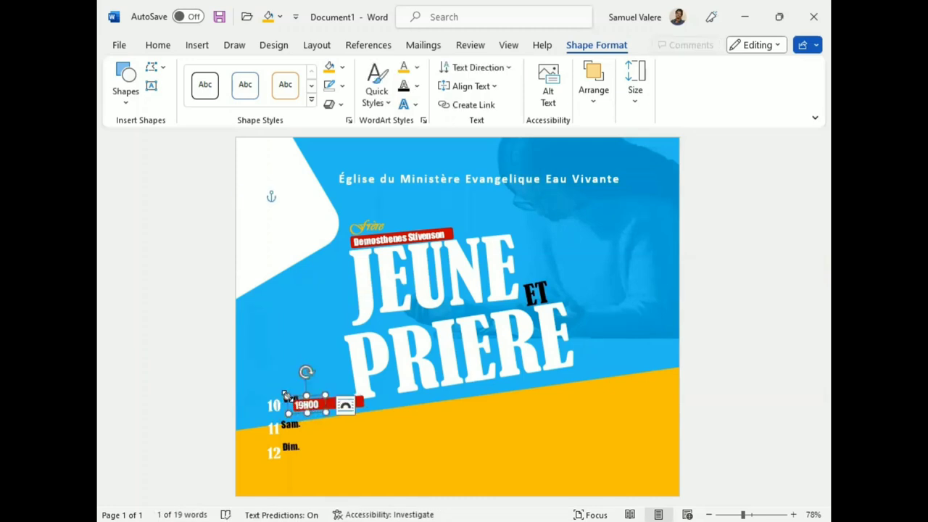
click(285, 396)
click(287, 397)
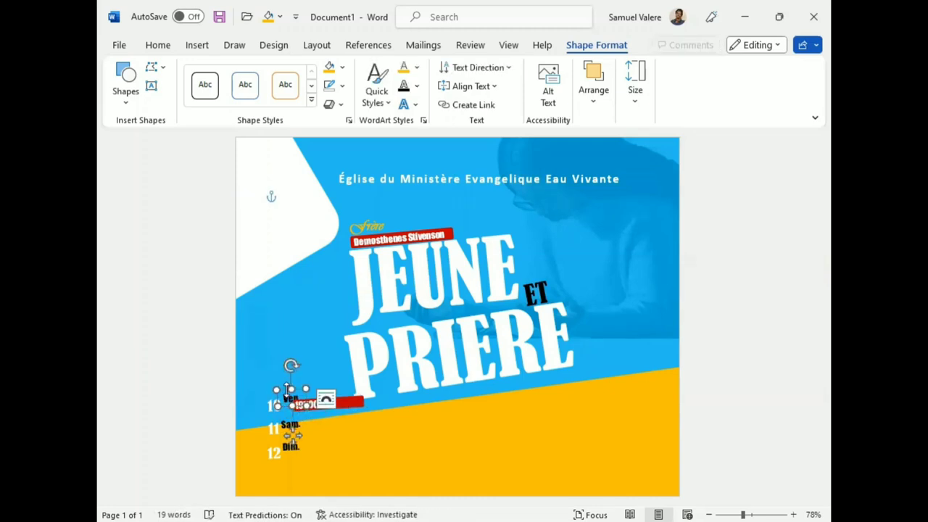
drag(292, 434, 302, 430)
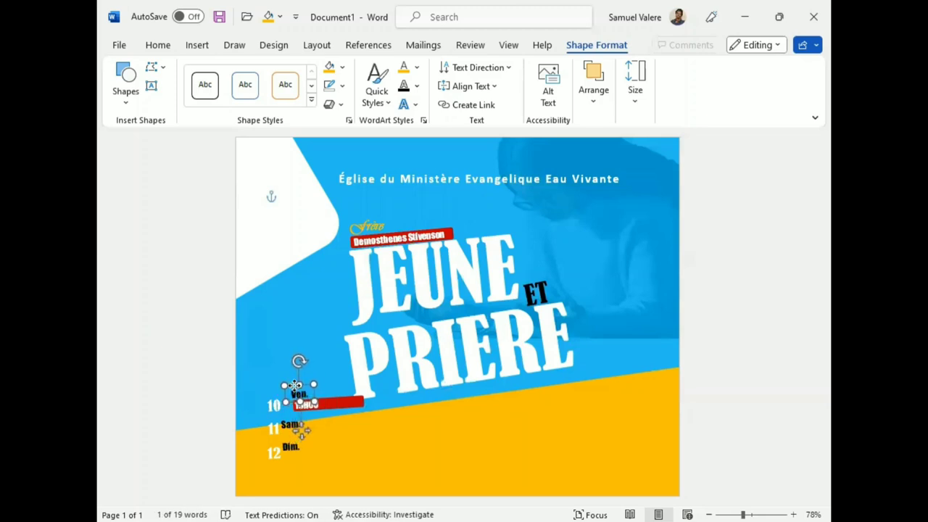
click(274, 405)
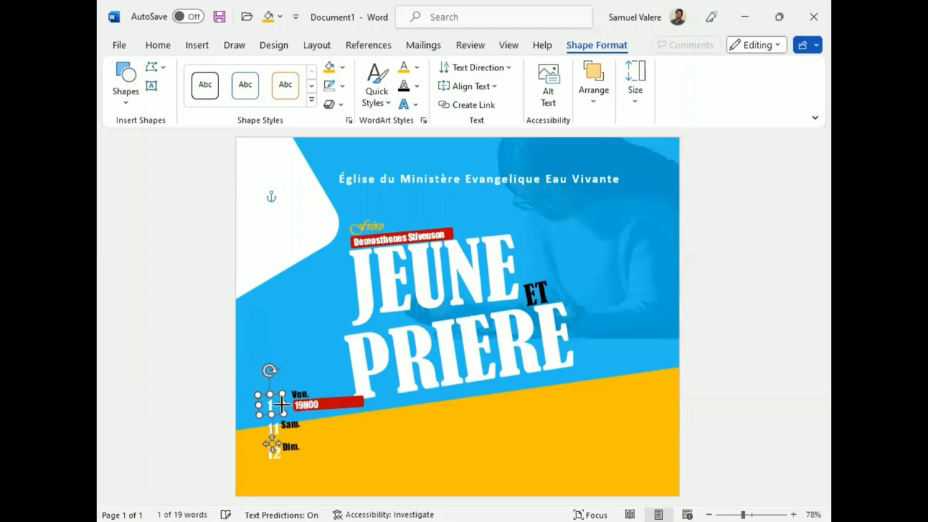
drag(280, 403, 283, 405)
mouse_move(273, 444)
mouse_down()
mouse_move(289, 439)
mouse_move(285, 411)
mouse_up()
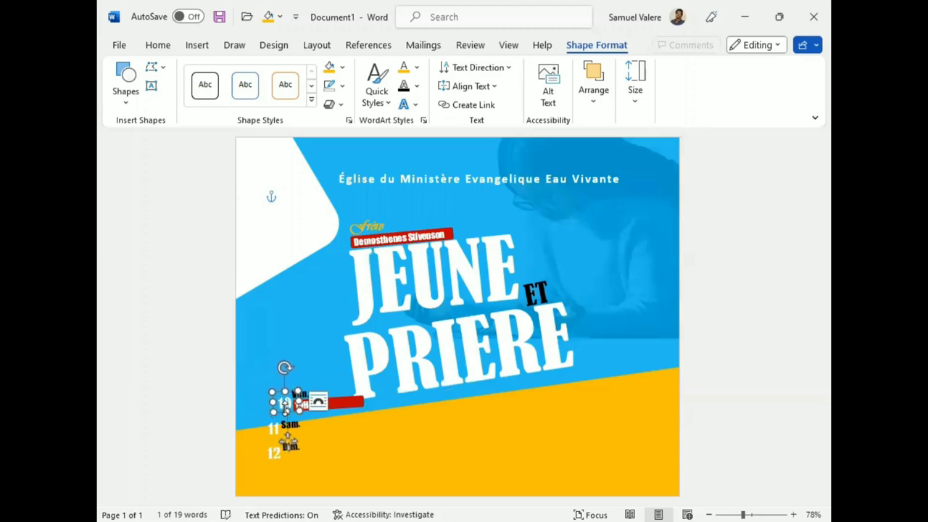
Duplicate the 19H00 box toward the red bar's right end
click(332, 410)
click(312, 410)
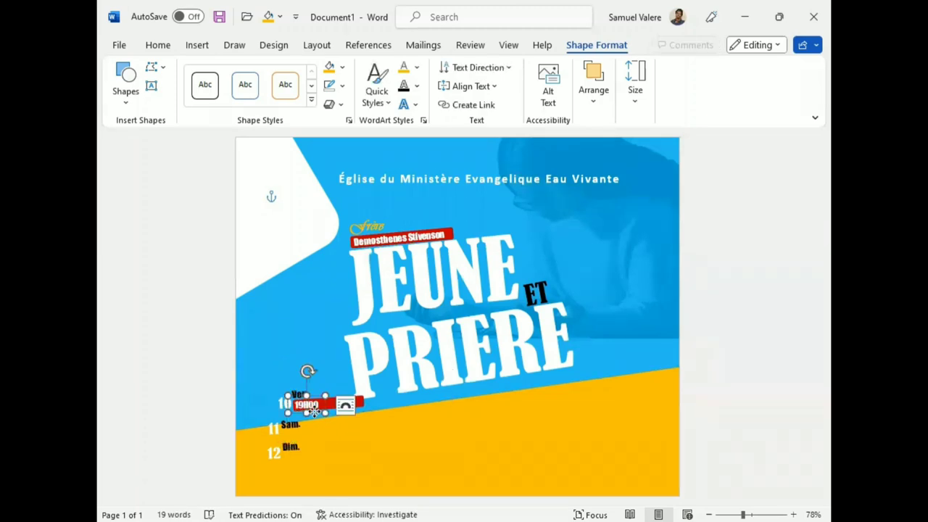
mouse_move(313, 412)
mouse_down()
mouse_move(322, 424)
mouse_move(349, 410)
mouse_up()
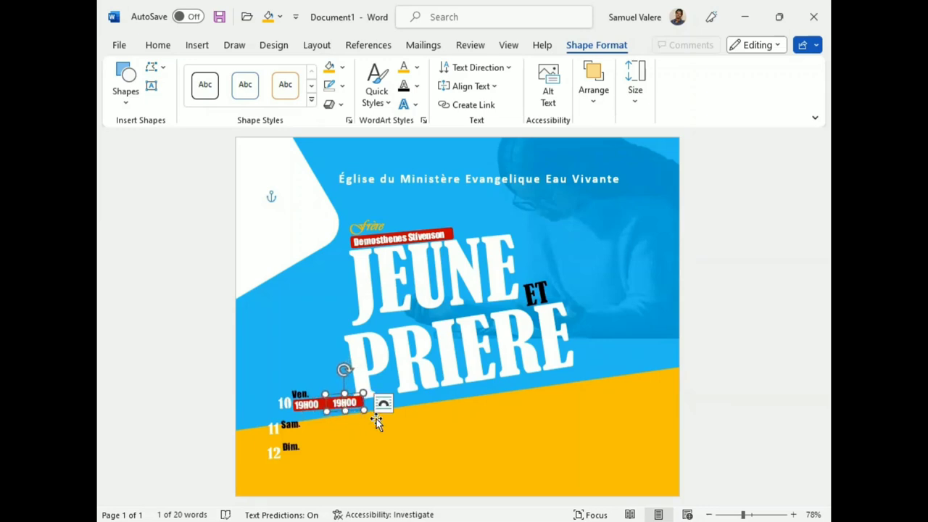
Change the duplicated time to 20H00 and line up the 10 Ven. label beside the bar
click(343, 402)
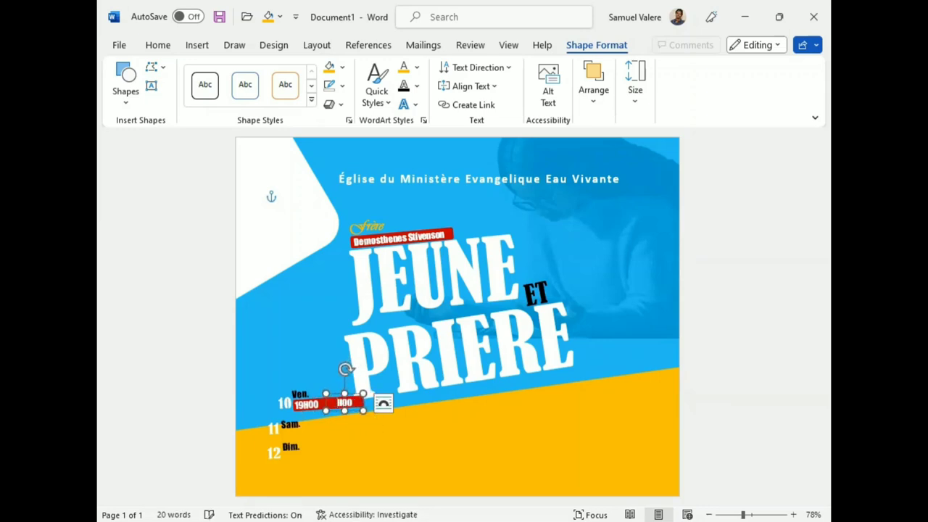
text(20)
click(361, 446)
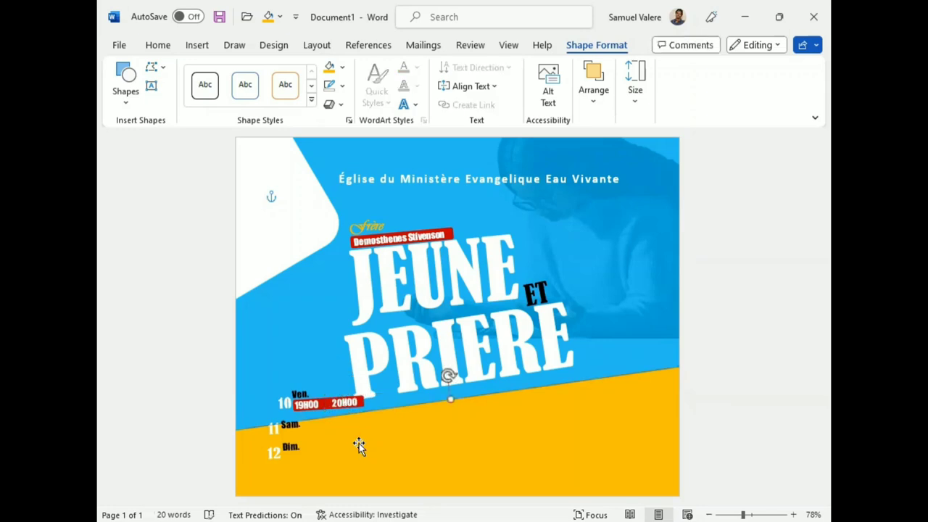
click(287, 410)
drag(287, 410, 314, 418)
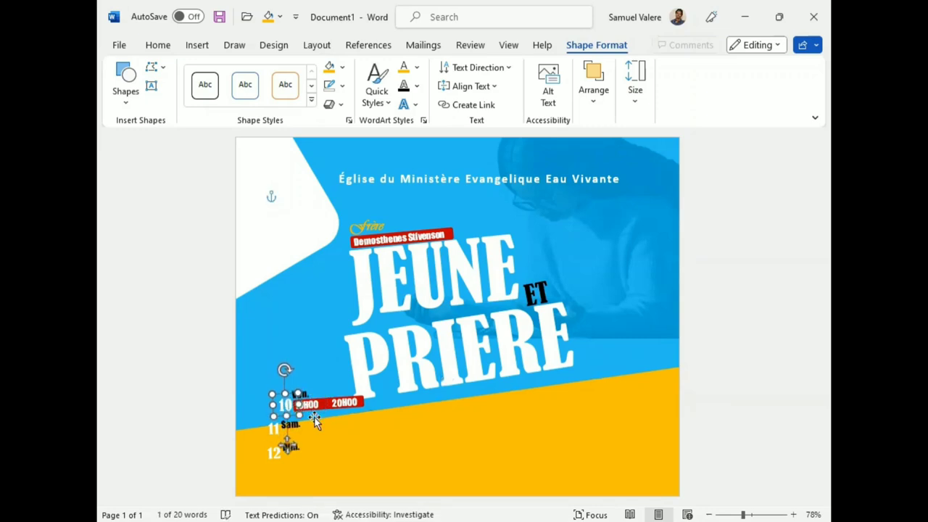
click(346, 407)
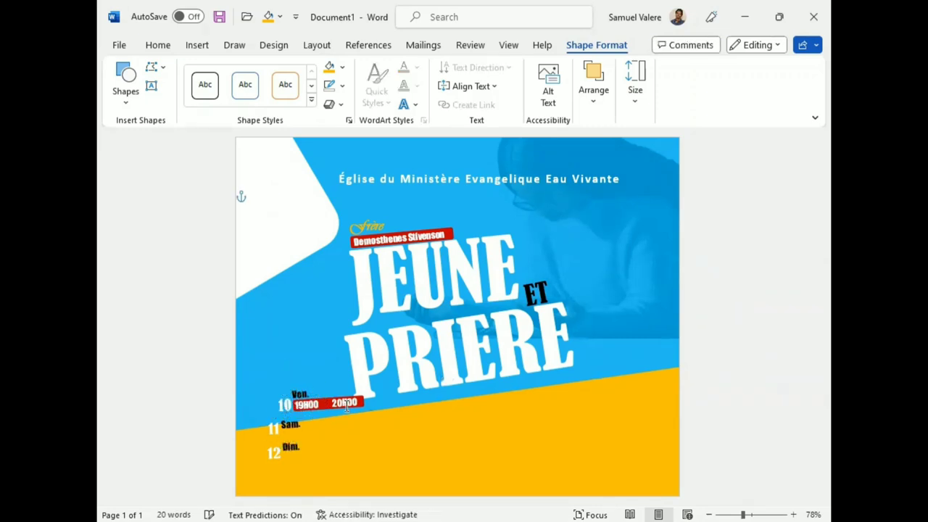
click(326, 405)
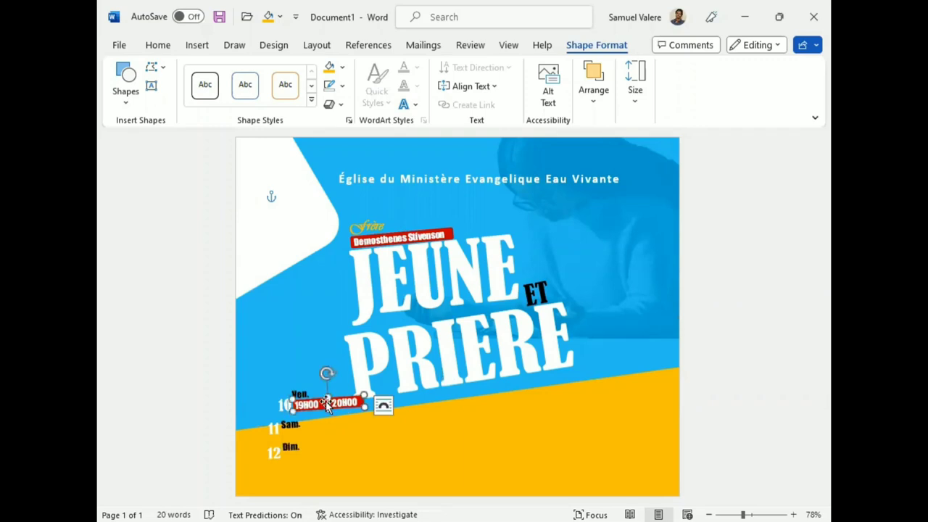
Copy the red bar onto the 11 Sam. and 12 Dim. rows and shift the Dim. label right
mouse_move(327, 401)
ctrl+mouse_down()
mouse_move(327, 429)
mouse_move(316, 429)
ctrl+mouse_up()
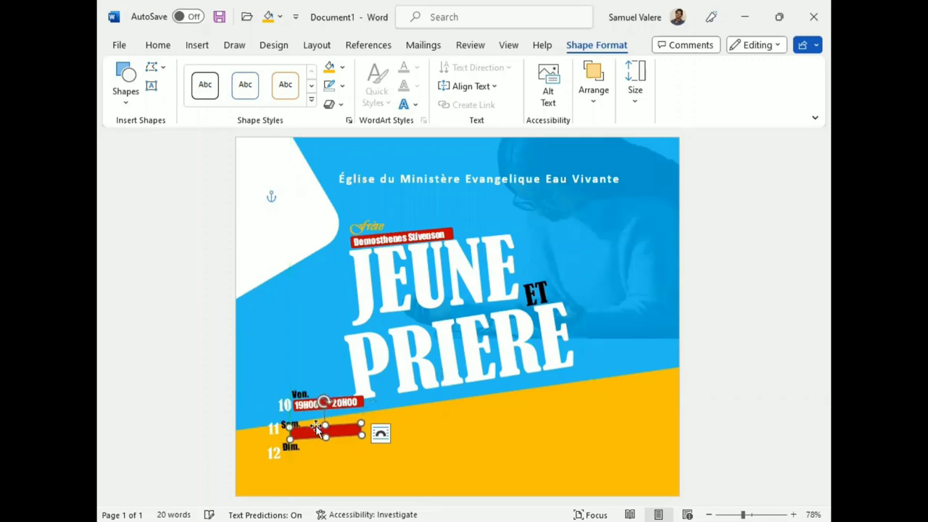
ctrl+drag(324, 435, 308, 467)
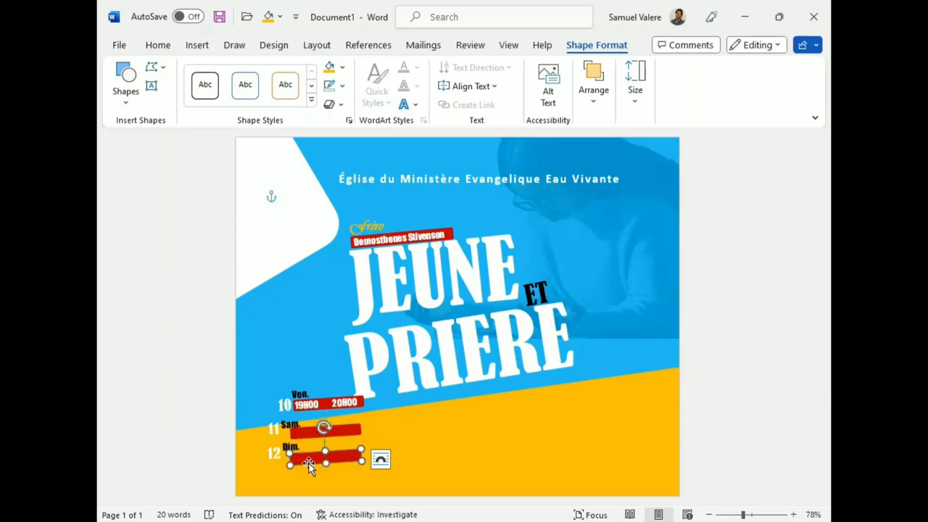
click(297, 452)
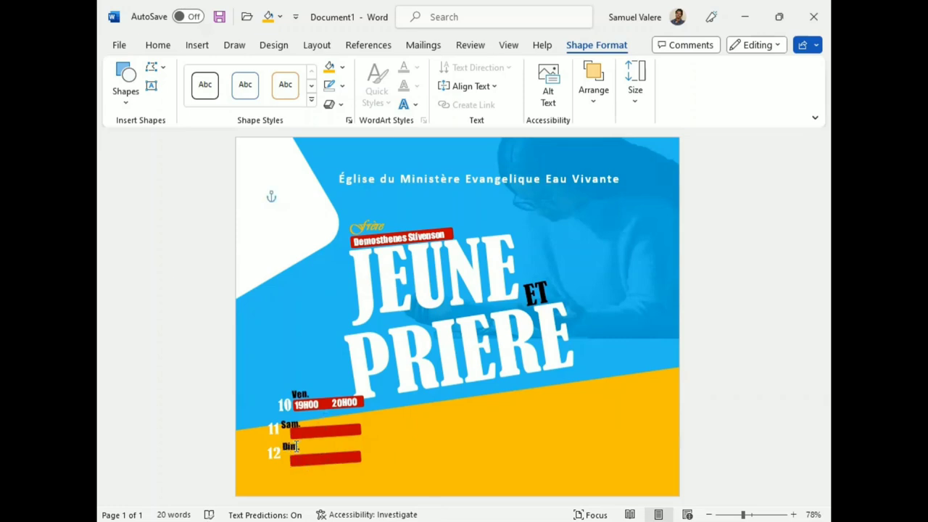
drag(299, 455, 310, 455)
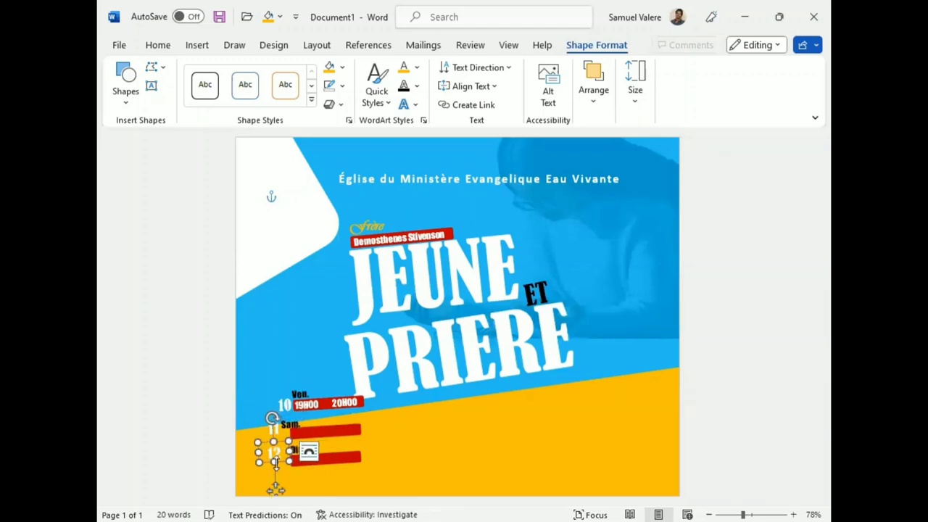
Nudge the 12 date number right and down beside its red bar
click(280, 456)
drag(277, 464, 279, 466)
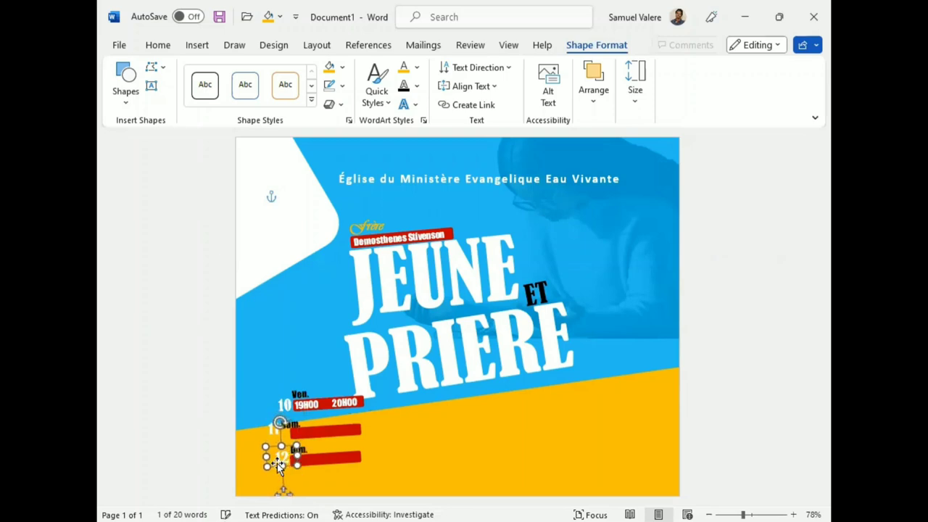
key(Down)
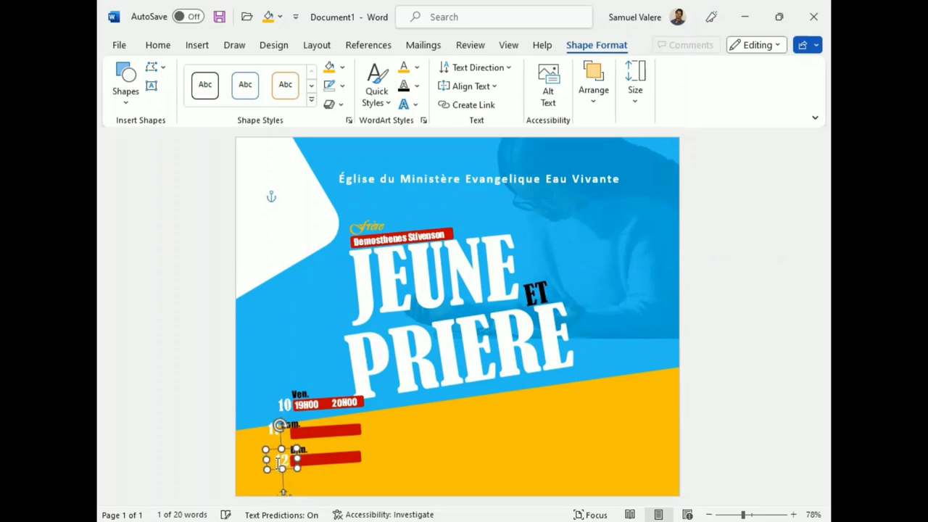
key(Down)
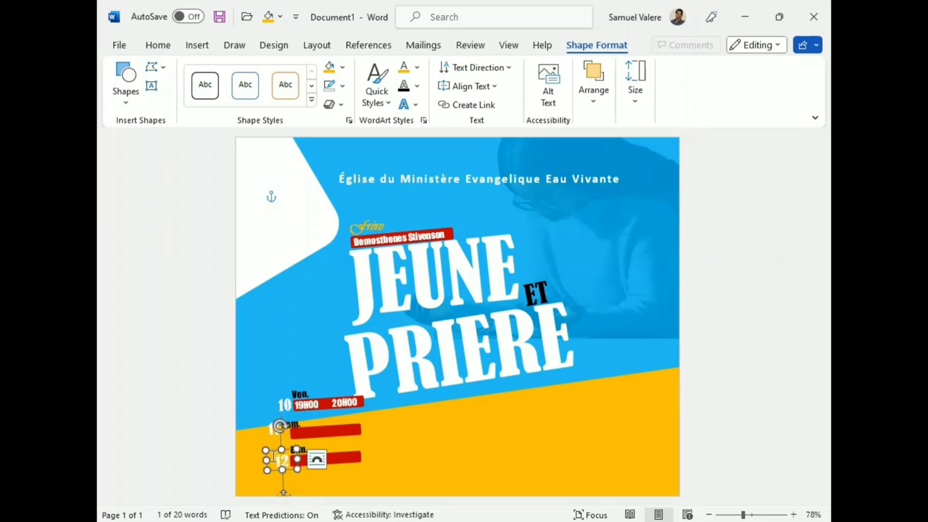
click(299, 429)
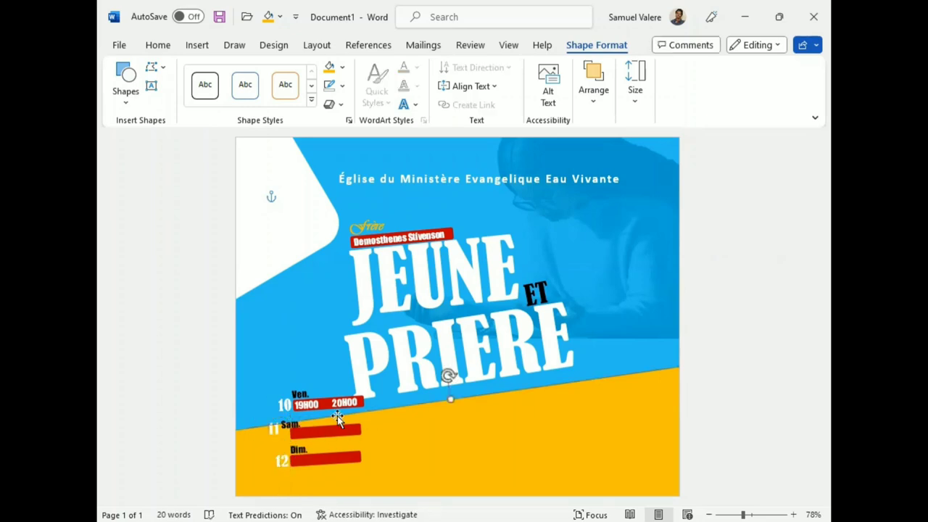
Raise the Sam. label slightly and align the 11 and 12 date numbers with their bars
click(297, 429)
click(285, 424)
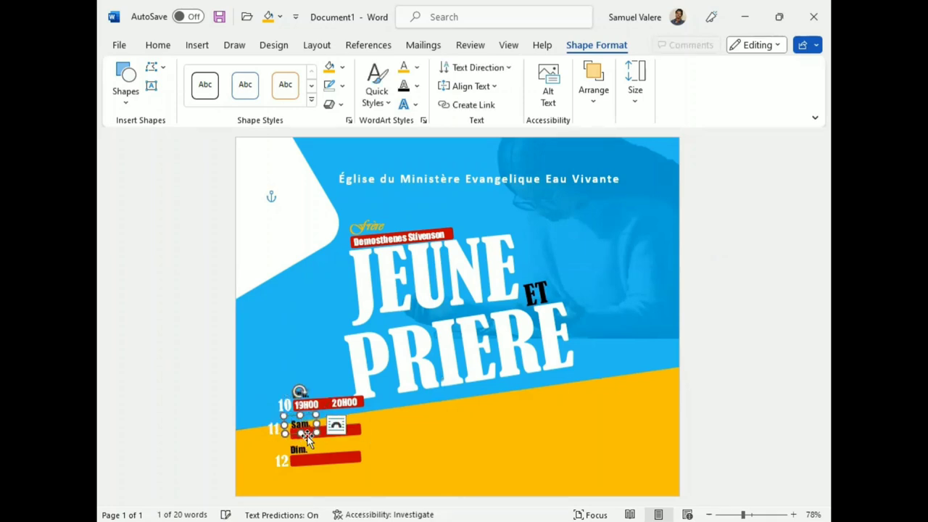
key(Up)
key(Up)
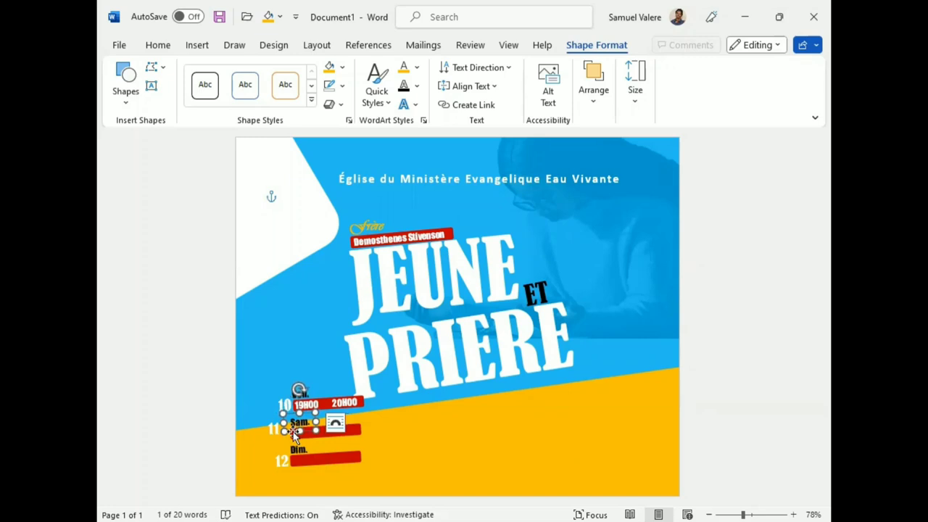
click(280, 435)
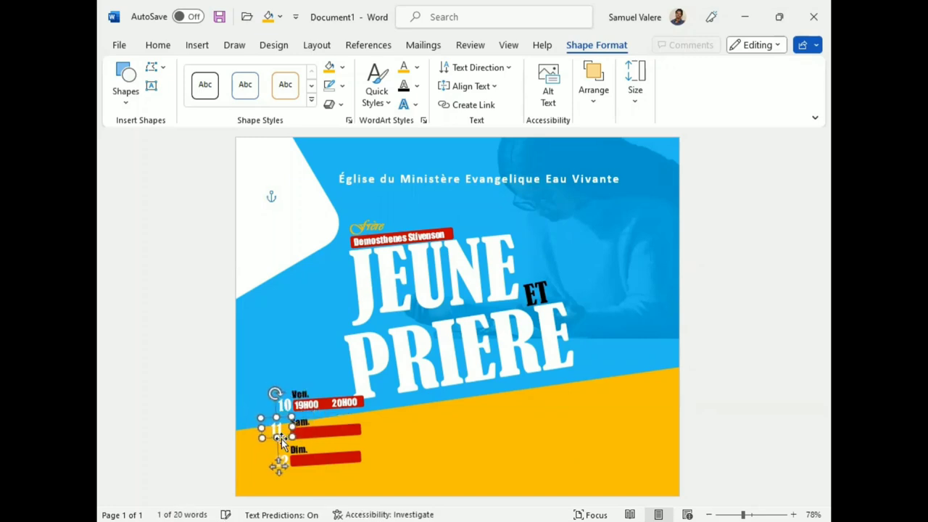
key(Right)
key(Right)
key(Right)
key(Down)
key(Down)
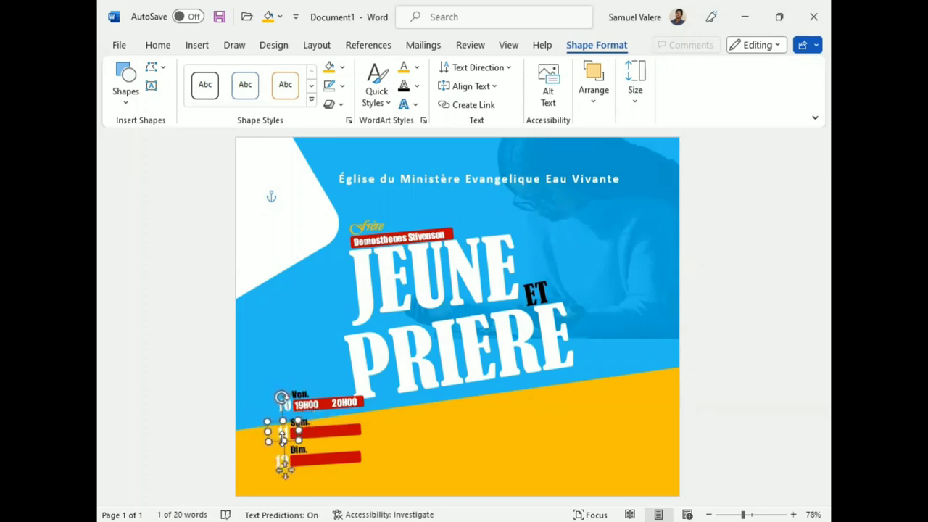
key(Down)
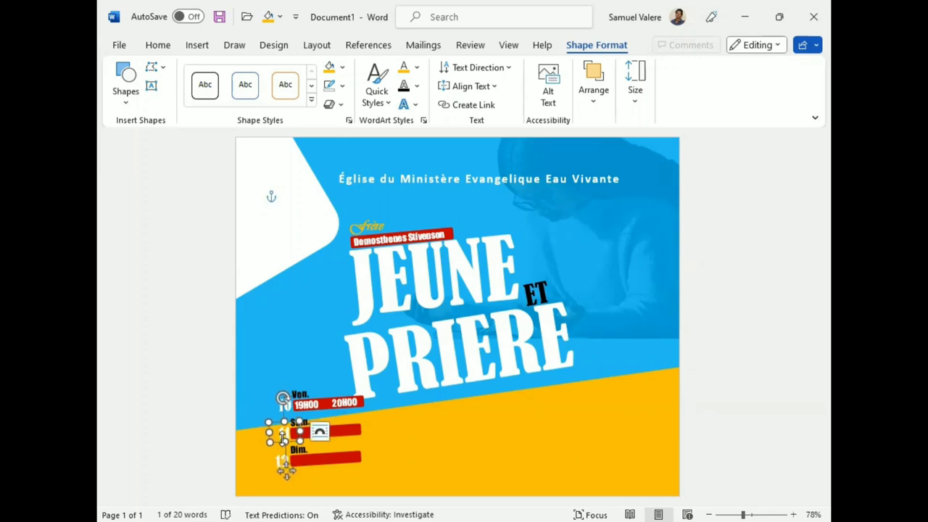
drag(286, 470, 293, 472)
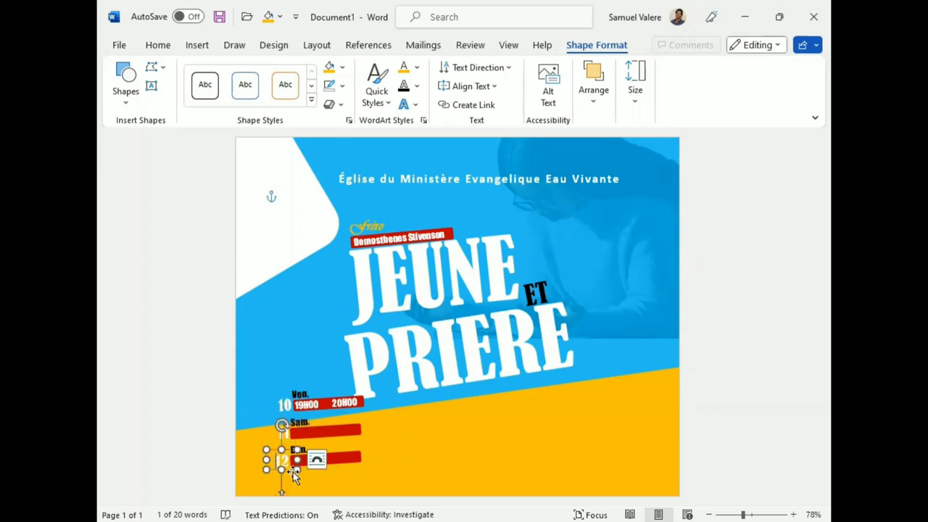
Copy the 19H00 time onto the Sam. bar, change it to 16H00, and copy it to the Dim. bar
click(426, 454)
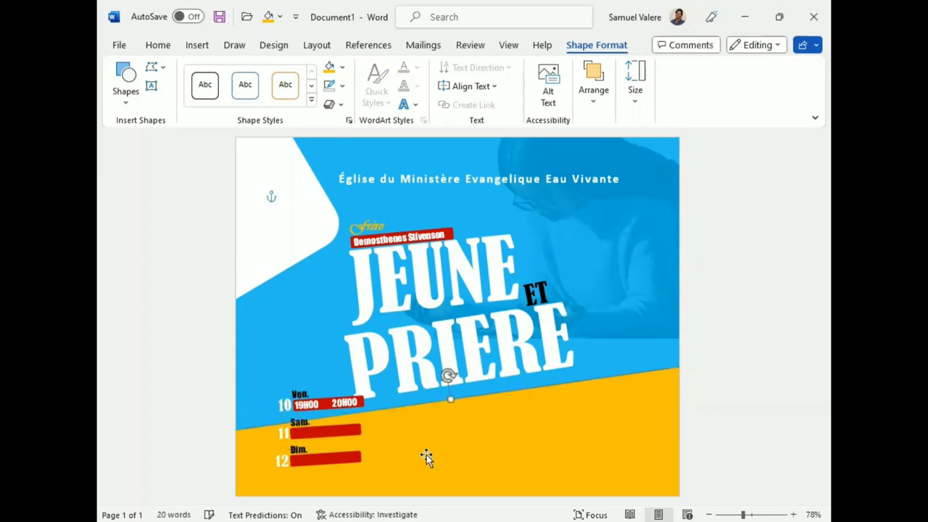
double_click(308, 404)
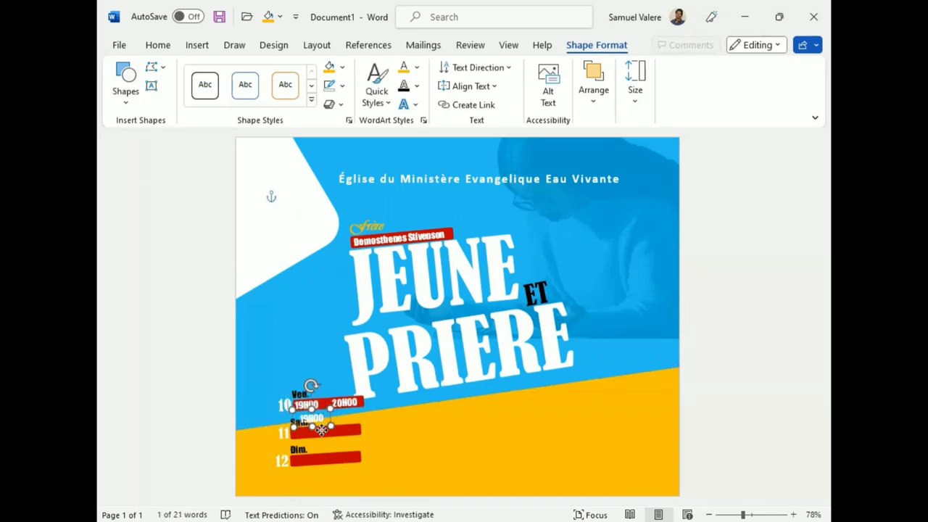
drag(311, 413, 313, 436)
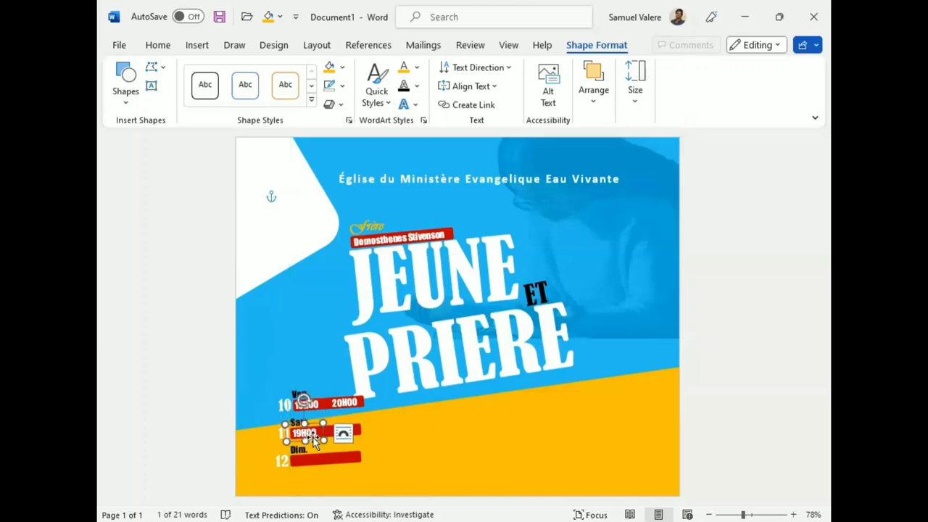
click(304, 433)
key(BackSpace)
text(6)
drag(310, 446, 309, 476)
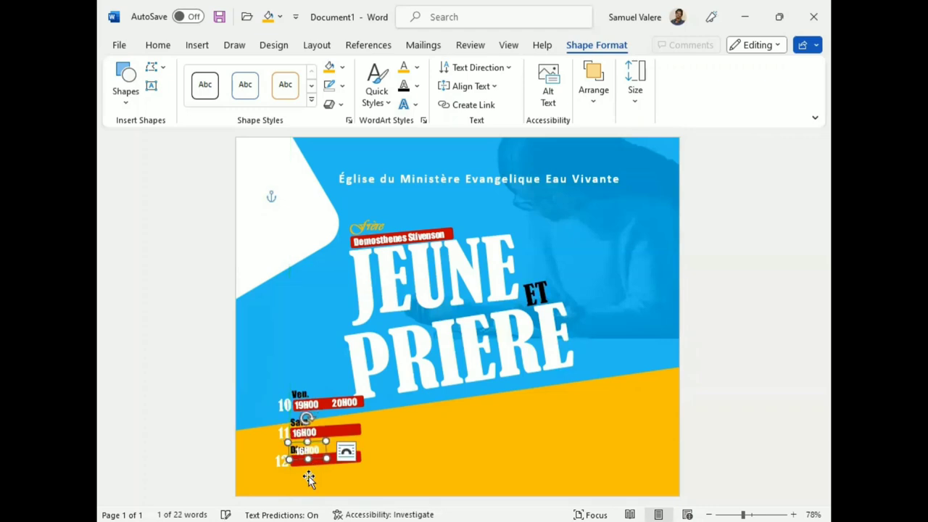
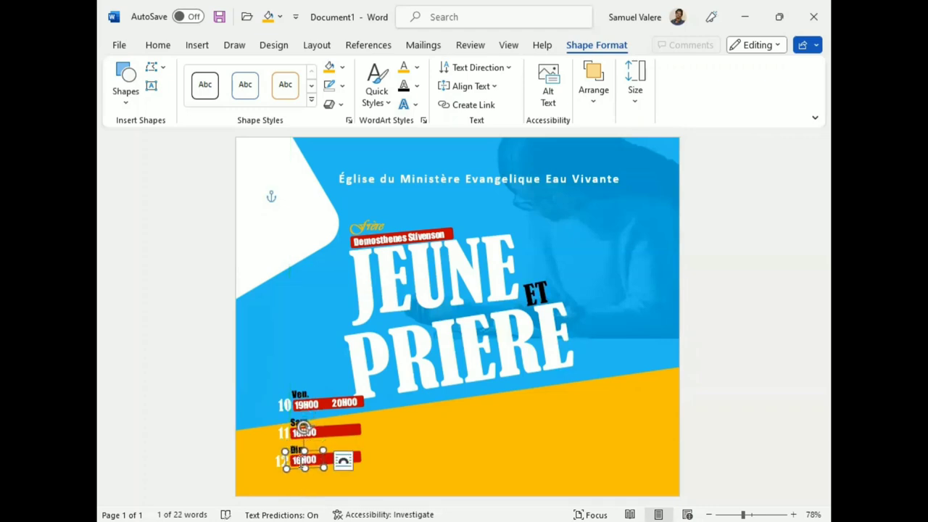
Correct the Dim. time to 15H00 and duplicate the Sam. 16H00 box to its right
text(1H00)
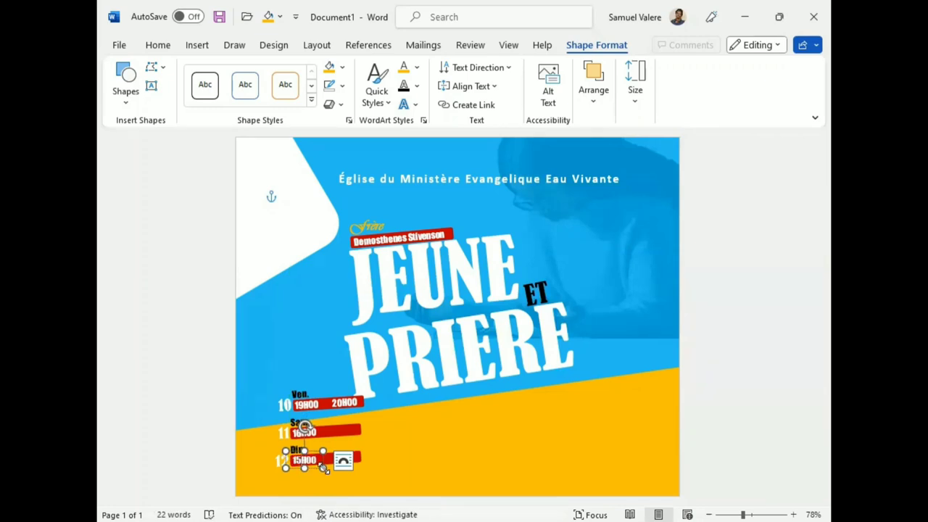
click(316, 472)
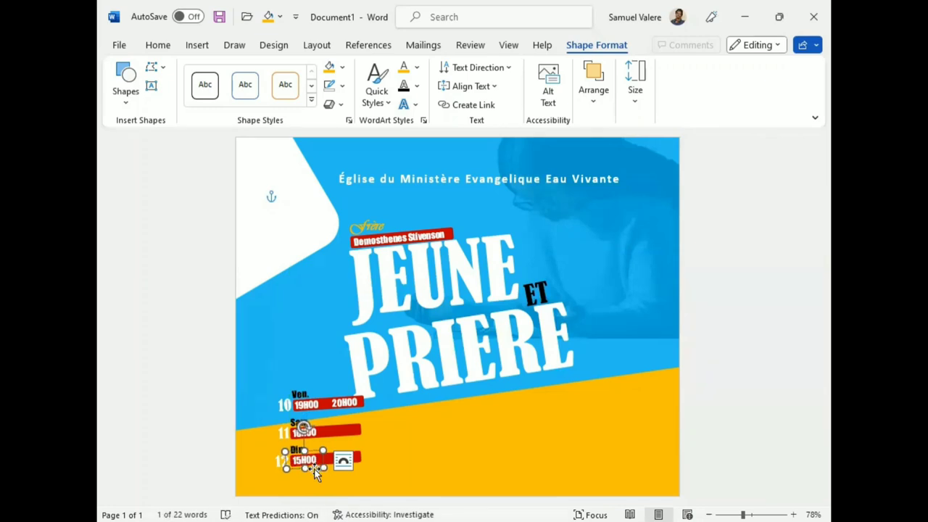
click(316, 431)
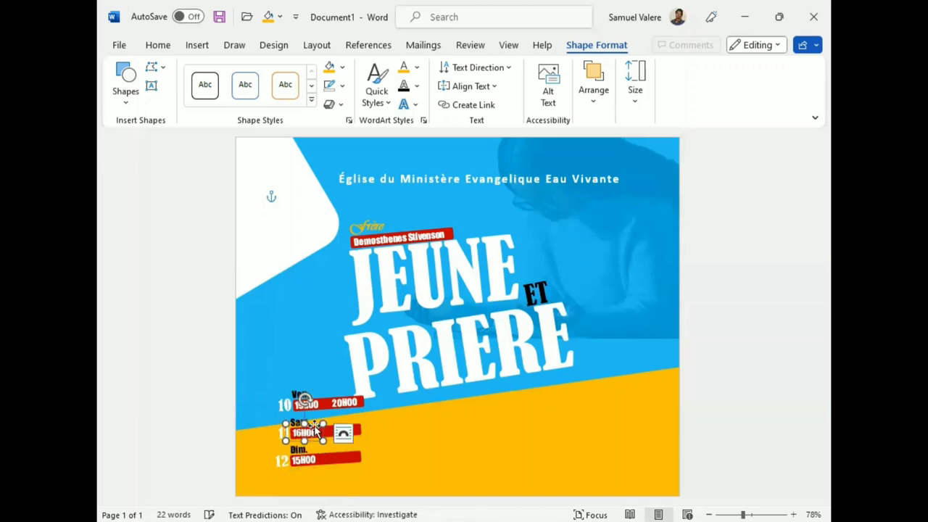
click(322, 421)
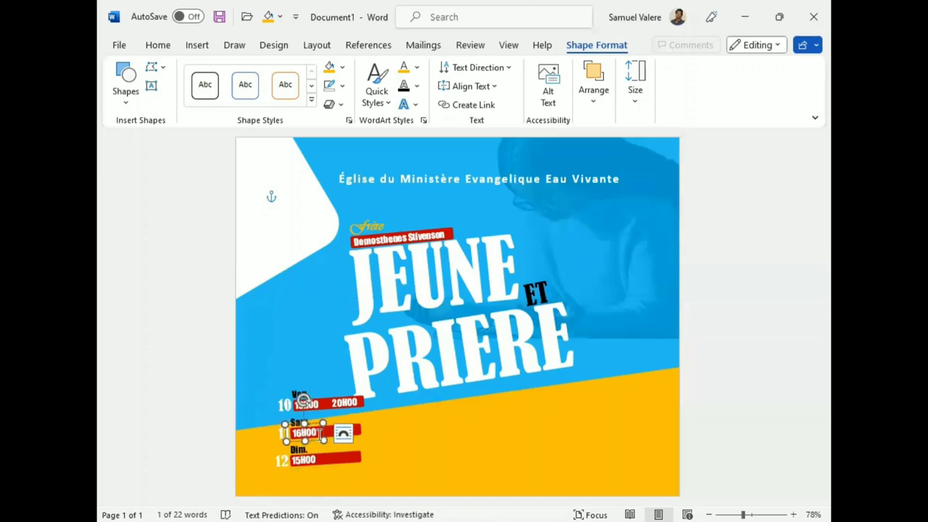
drag(319, 433, 344, 426)
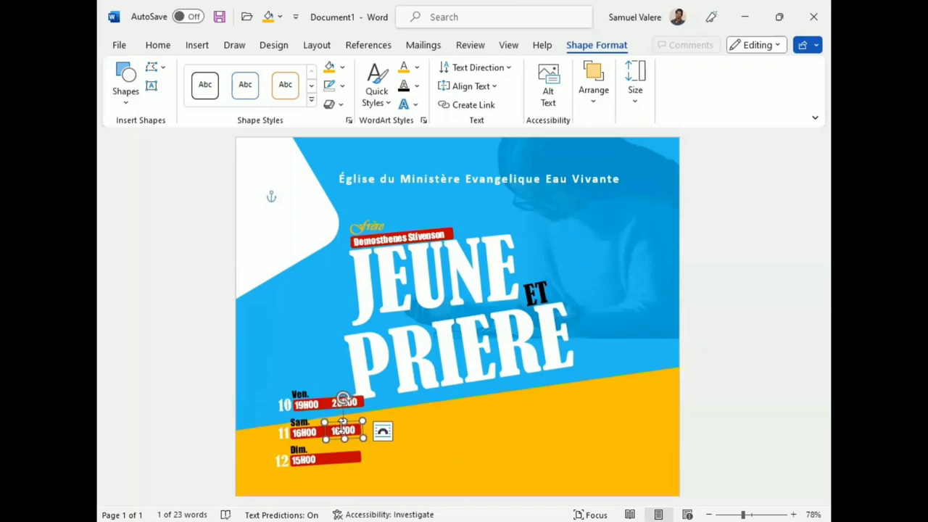
Change the copied box to 18H00 and copy it down onto the Dim. row
click(339, 429)
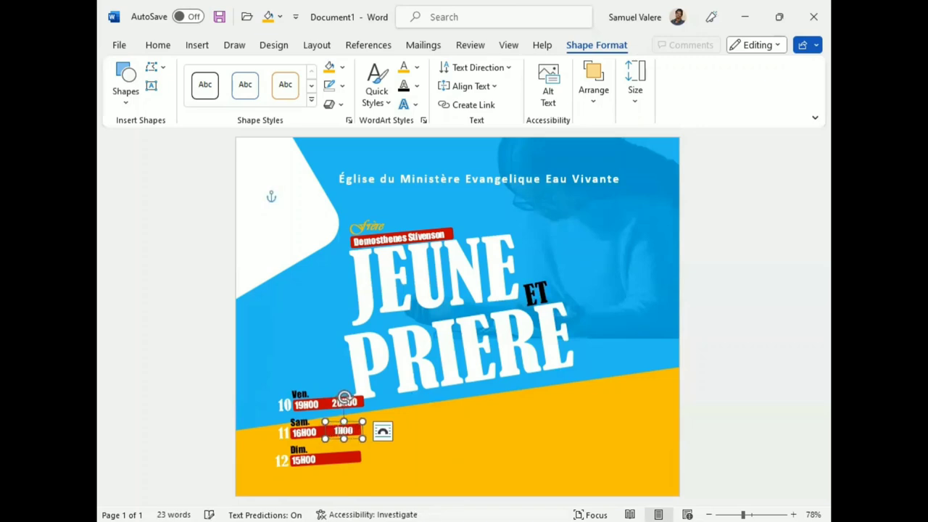
text(8)
click(333, 440)
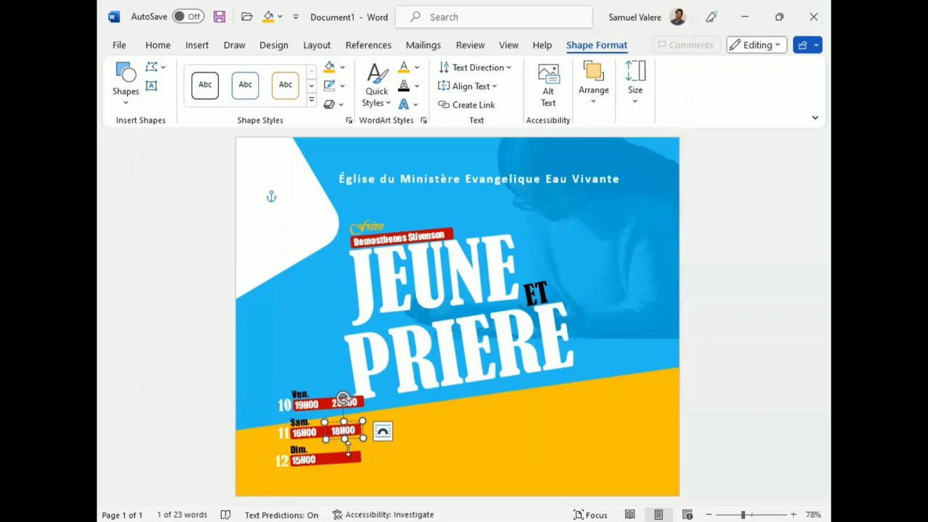
ctrl+drag(339, 437, 332, 463)
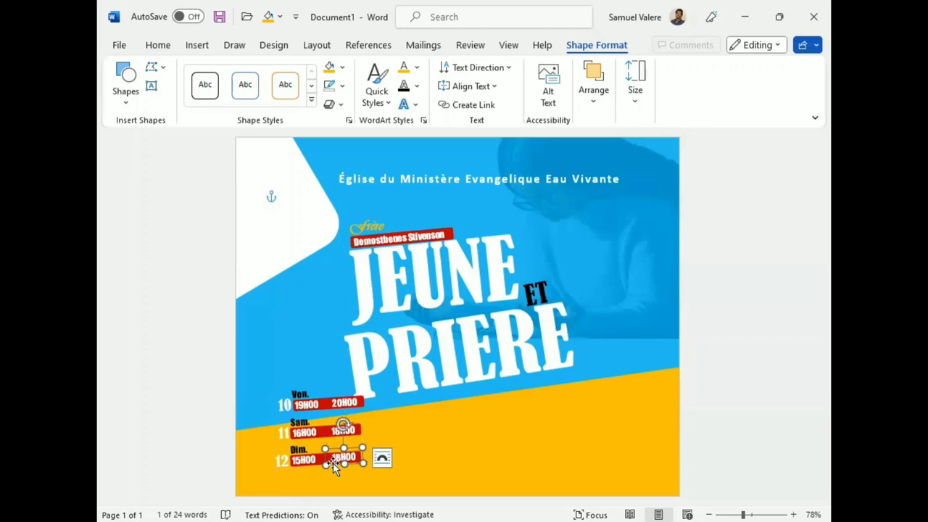
click(450, 473)
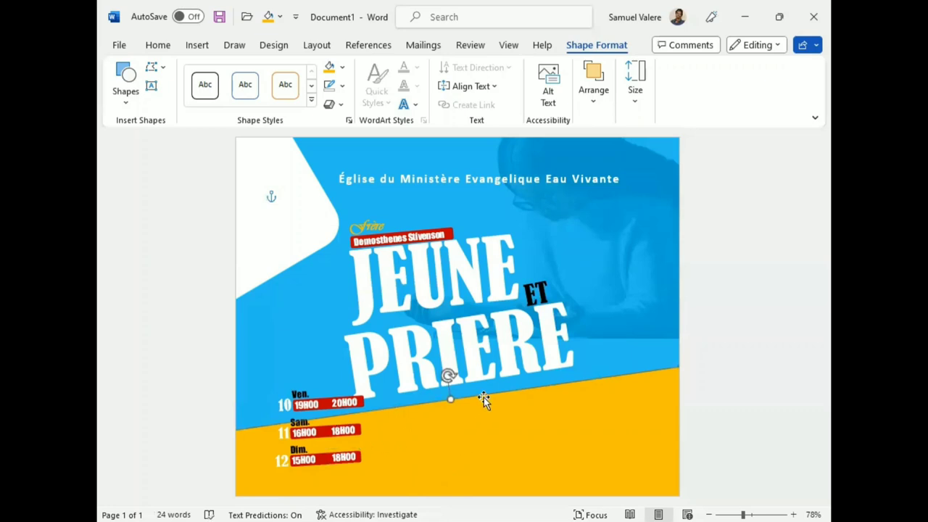
Draw a small triangle arrow with no outline and an orange fill
click(125, 87)
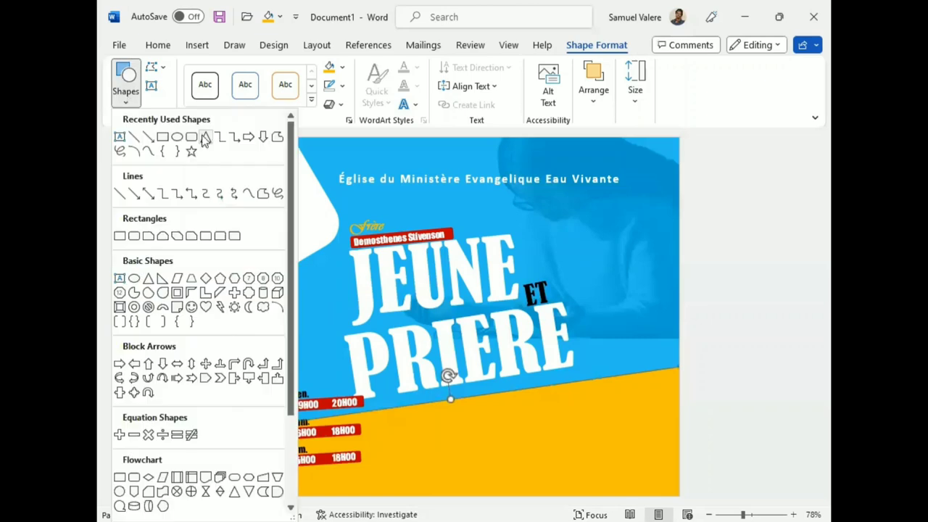
click(206, 138)
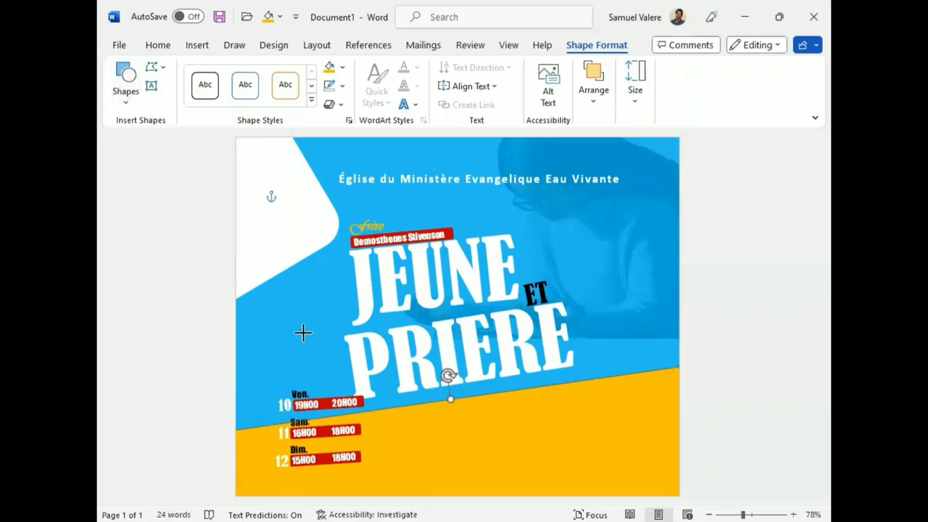
drag(313, 332, 321, 328)
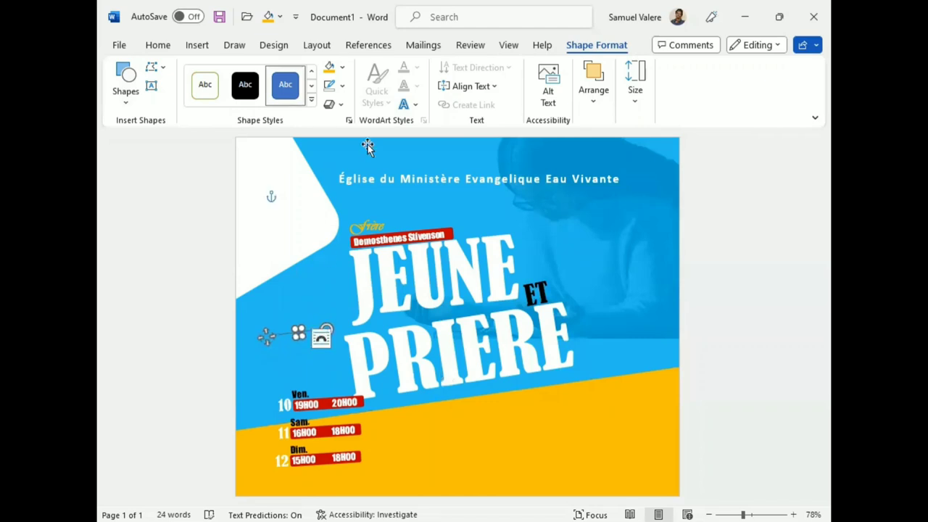
click(341, 86)
click(337, 244)
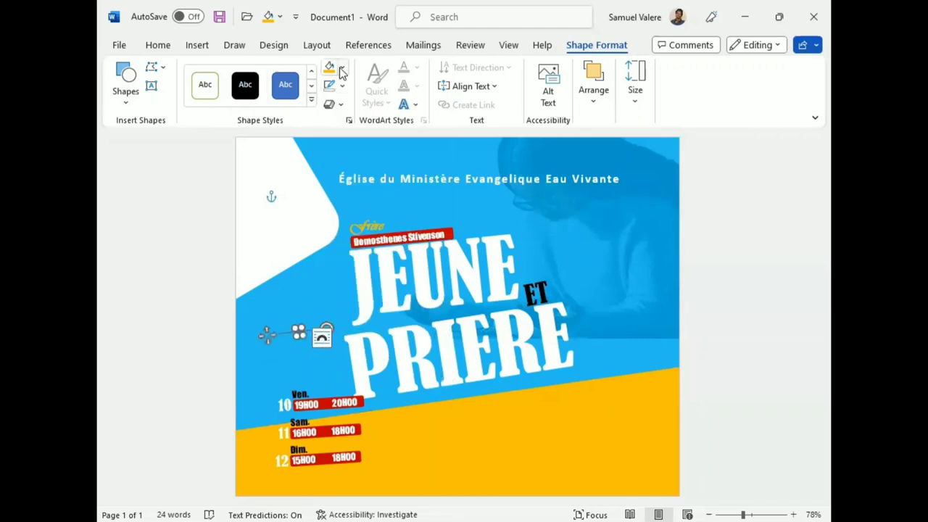
click(342, 67)
click(352, 201)
Place arrow copies between the two times on the Ven., Sam. and Dim. bars
click(275, 351)
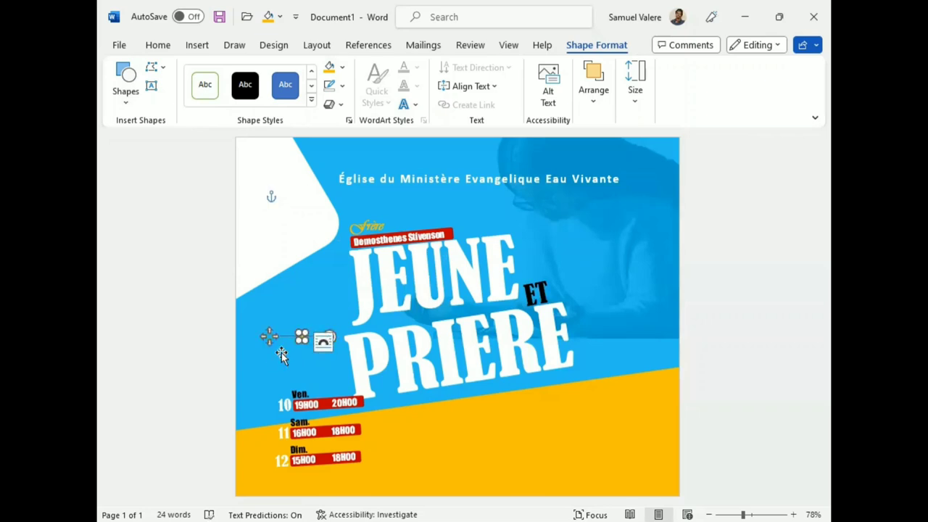
click(324, 404)
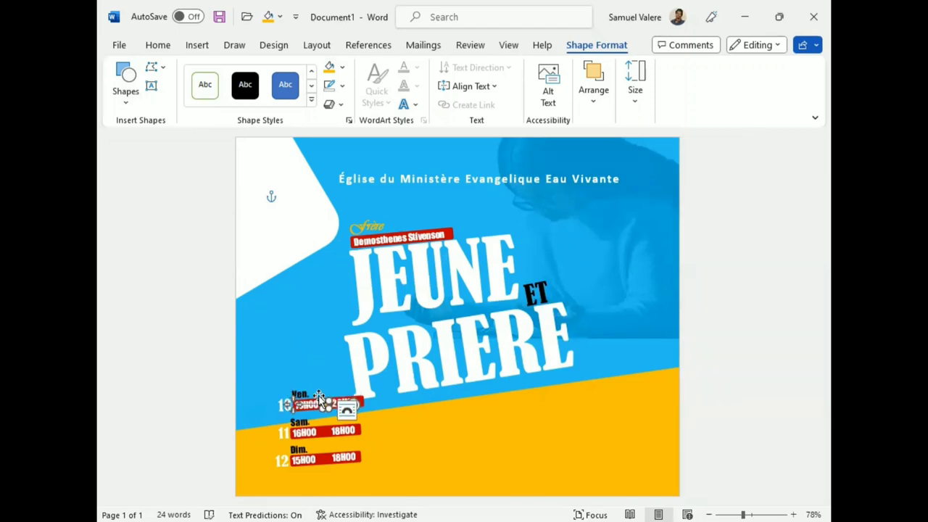
key(Down)
key(Down)
key(Down)
key(Down)
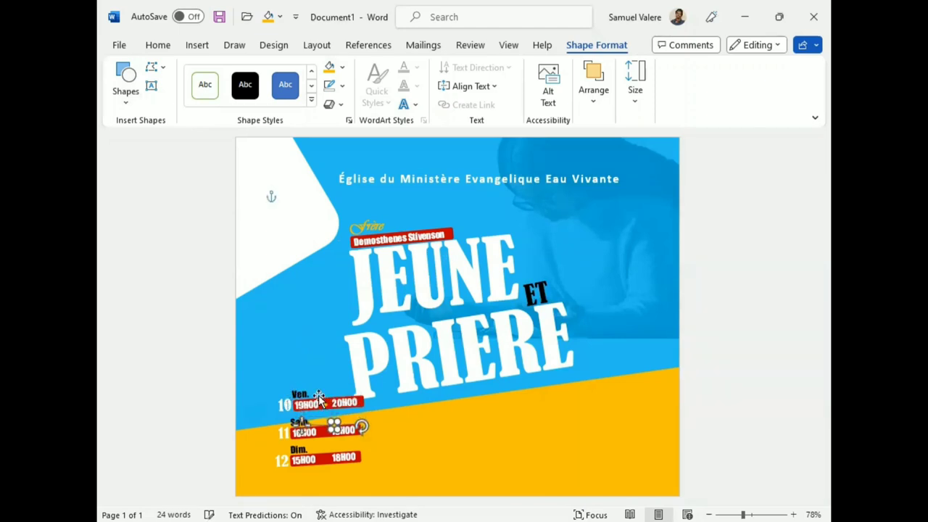
key(Down)
key(Down)
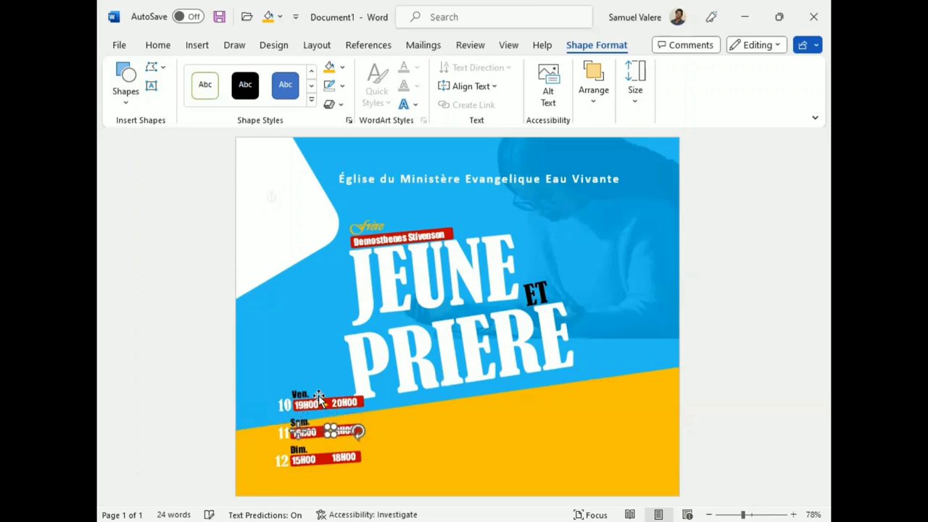
key(Left)
key(Left)
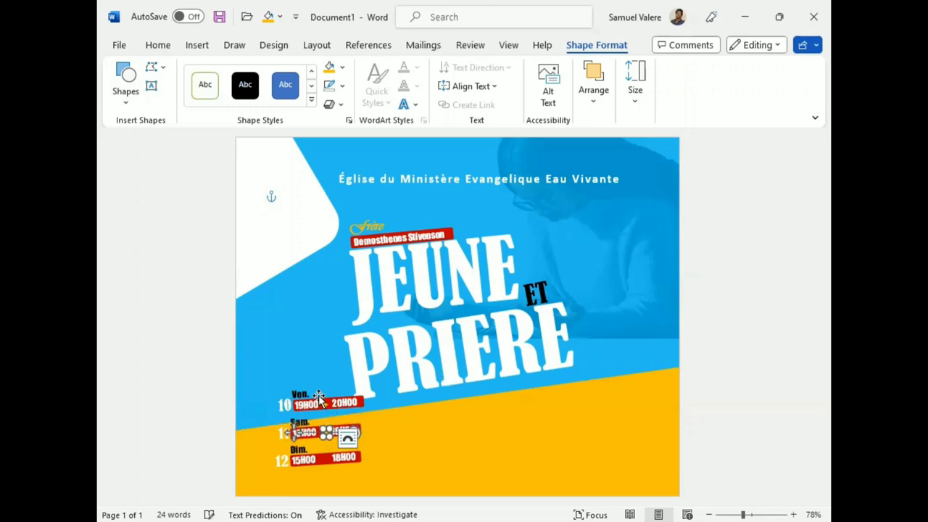
key(Left)
key(Left)
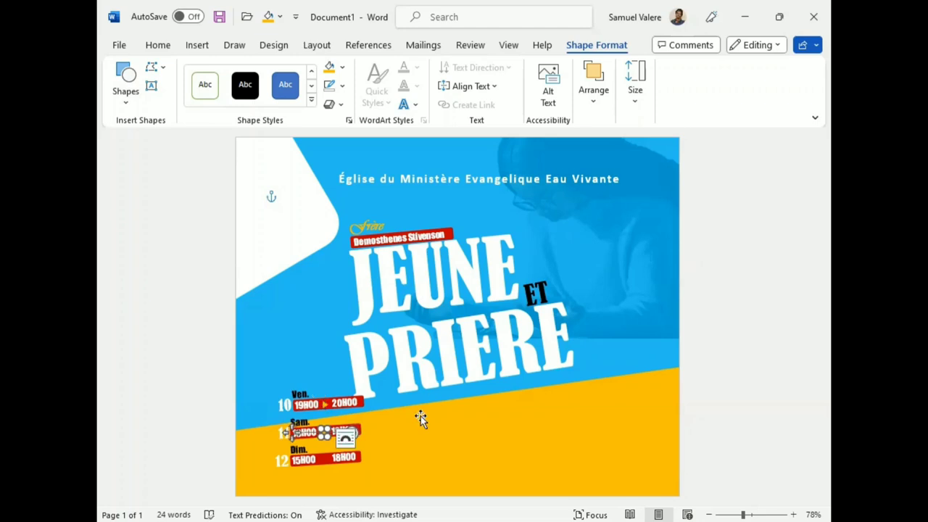
key(Down)
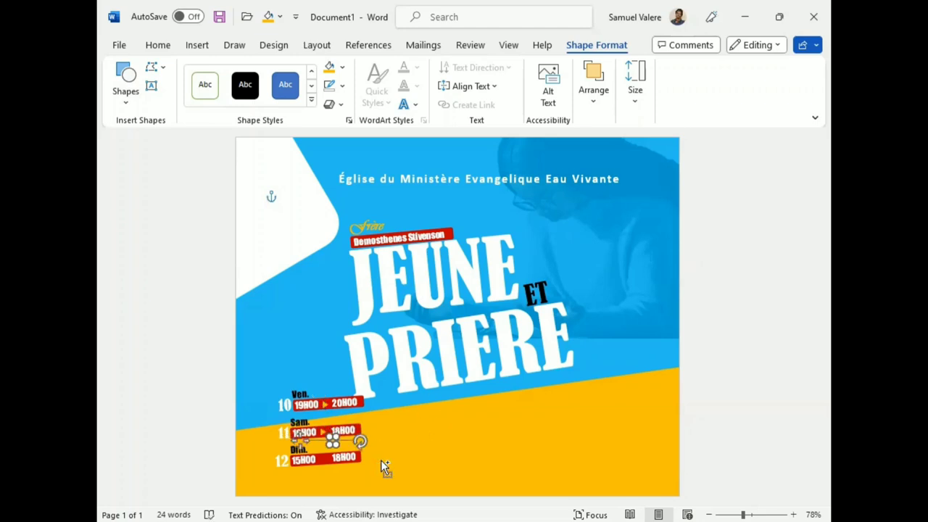
key(Down)
key(Down)
key(Down)
key(Down)
key(Down)
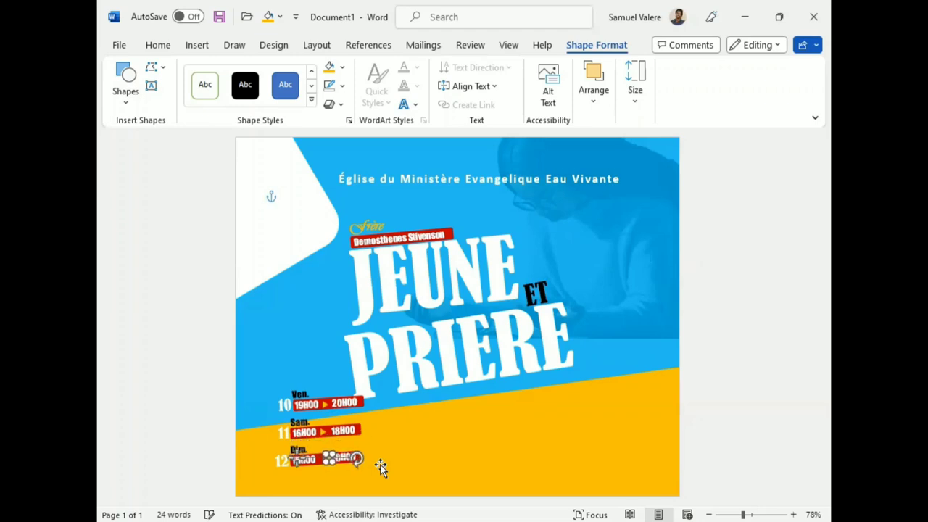
key(Down)
key(Down)
key(Down)
key(Down)
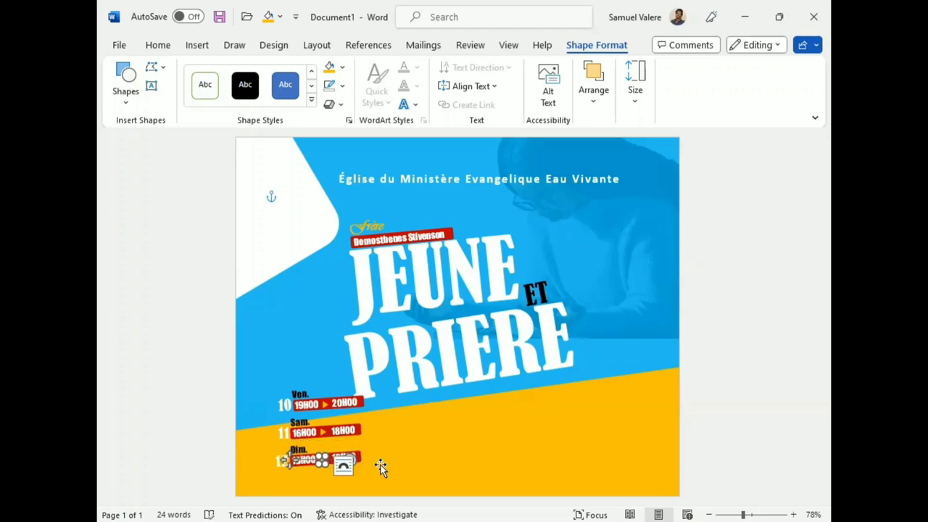
key(Right)
key(Right)
key(Right)
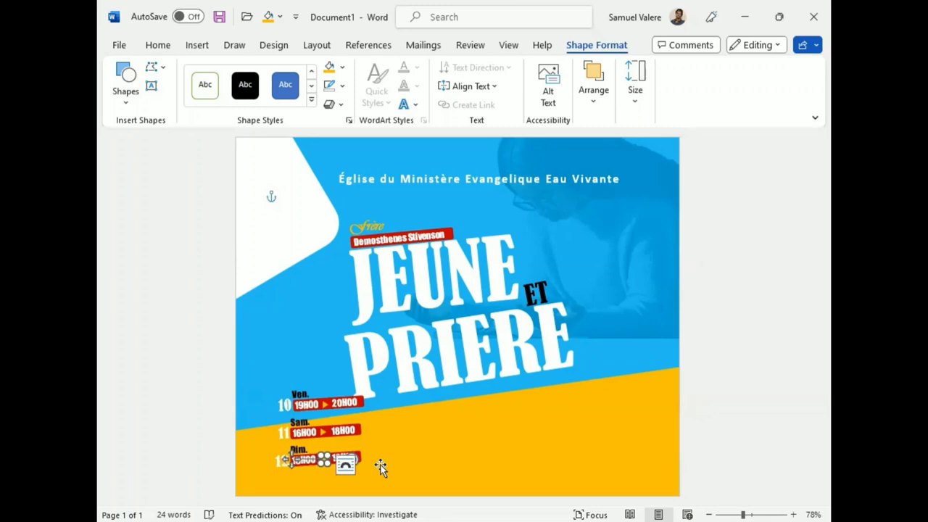
click(403, 446)
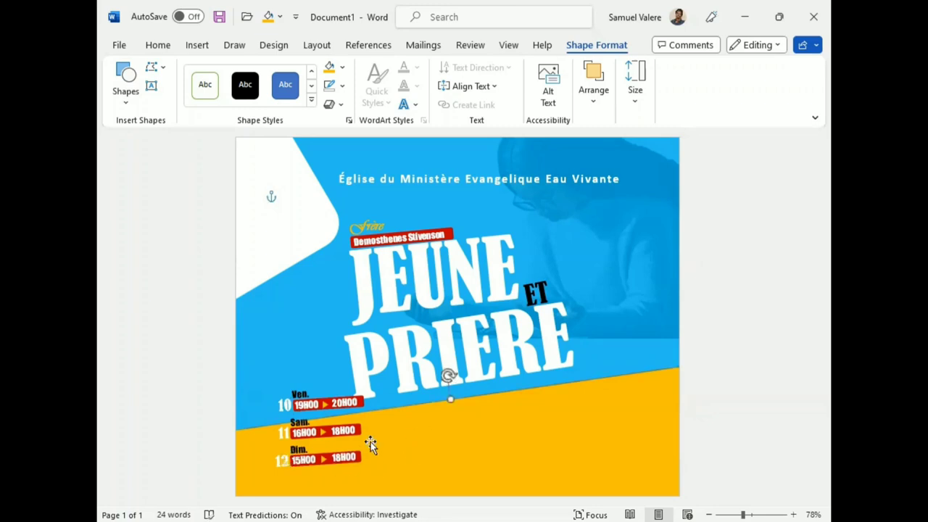
Select the arrows and time boxes on the Ven., Sam. and Dim. bars in turn
click(321, 403)
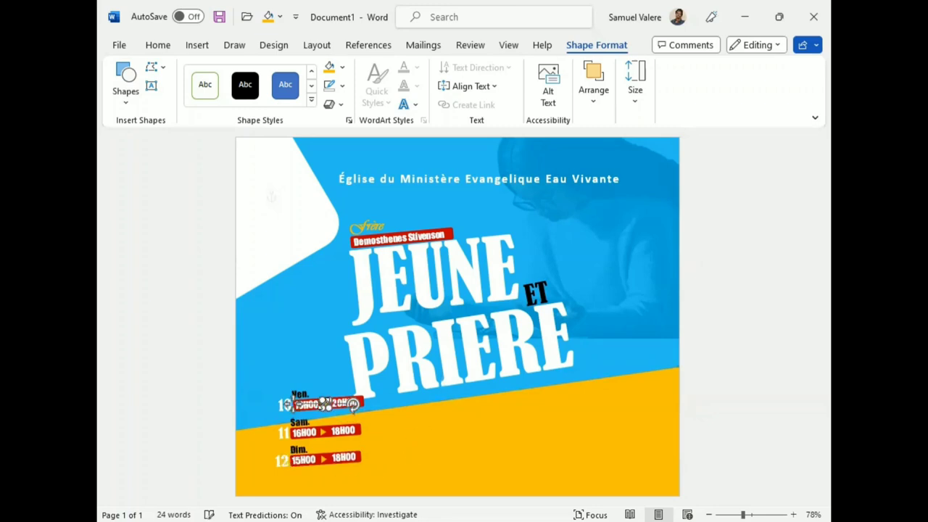
click(475, 448)
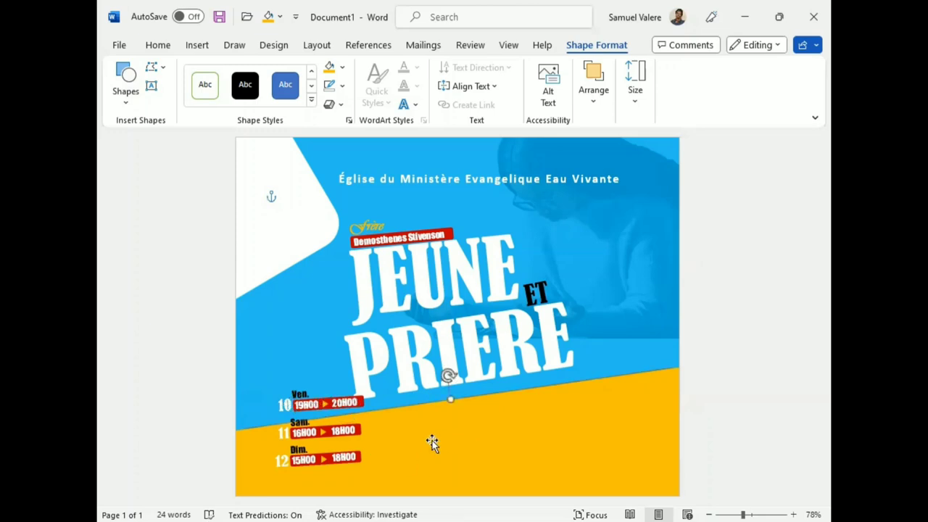
click(350, 428)
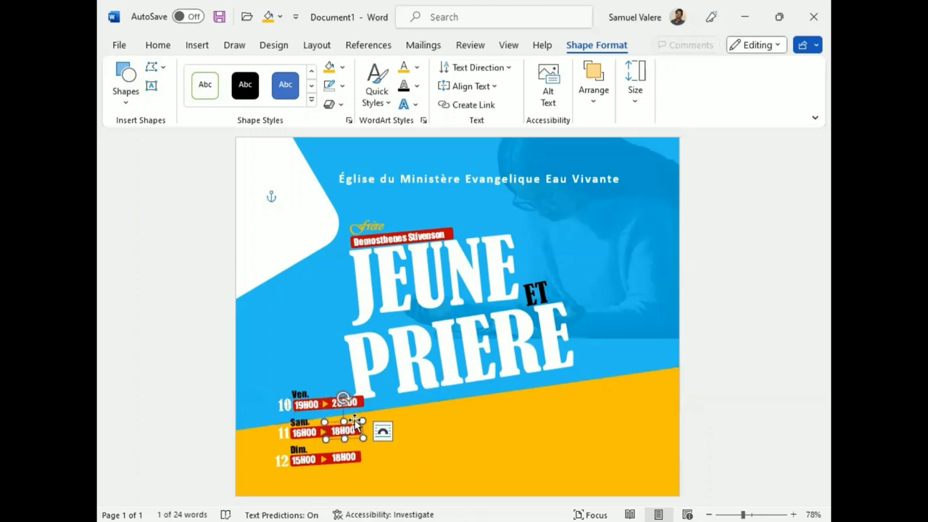
click(346, 400)
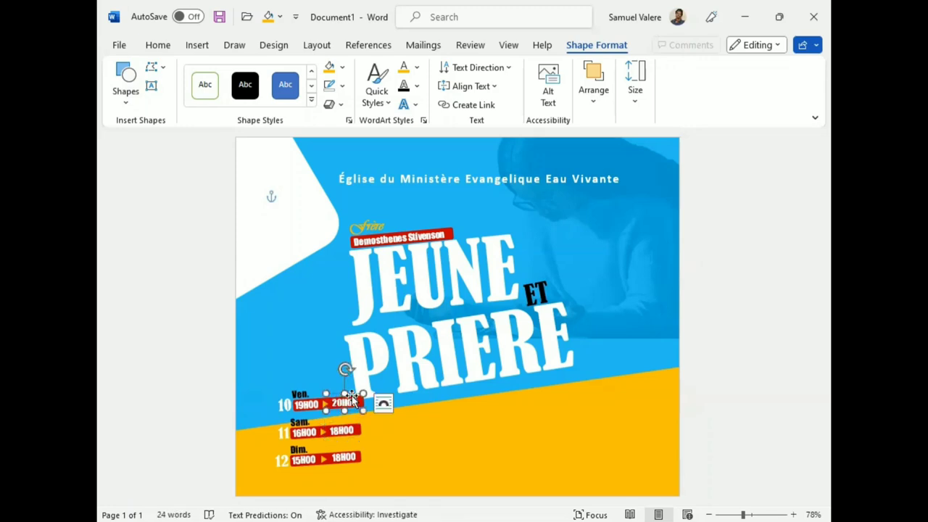
click(346, 404)
click(347, 401)
click(350, 398)
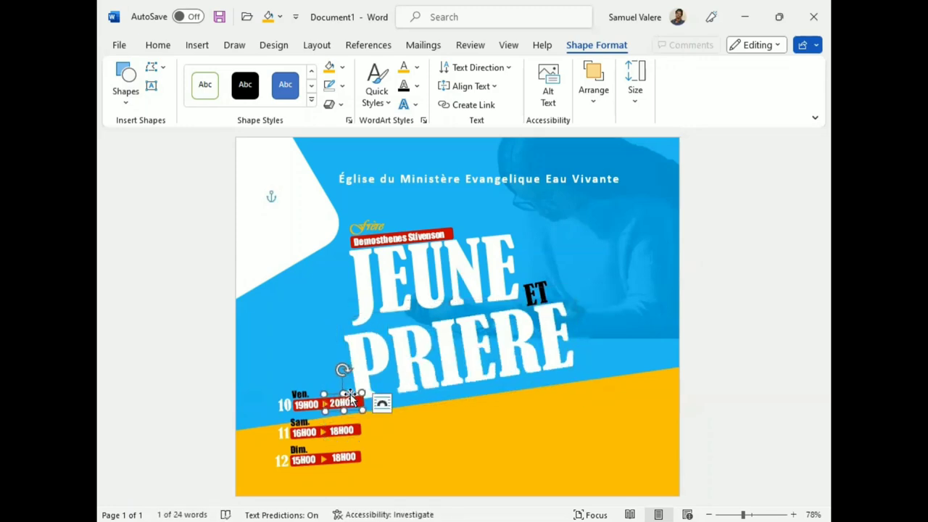
click(350, 399)
click(347, 459)
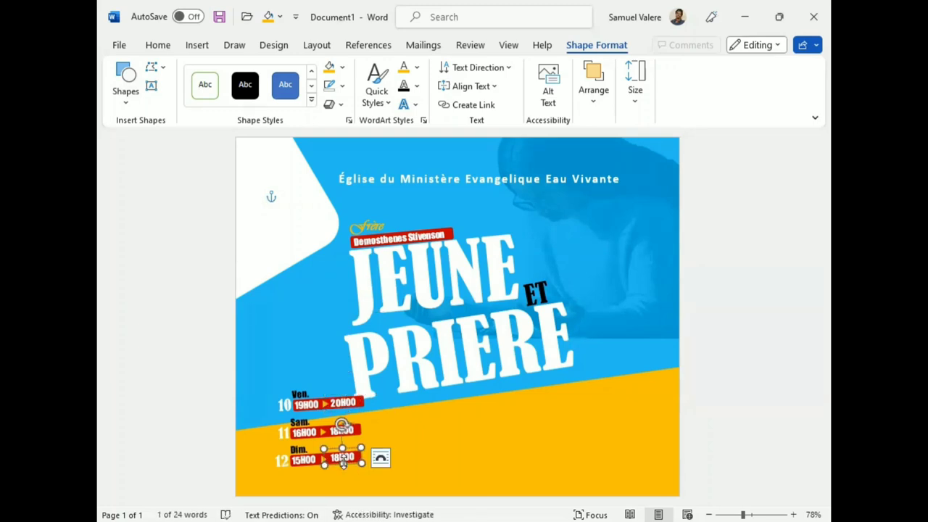
click(404, 435)
click(355, 430)
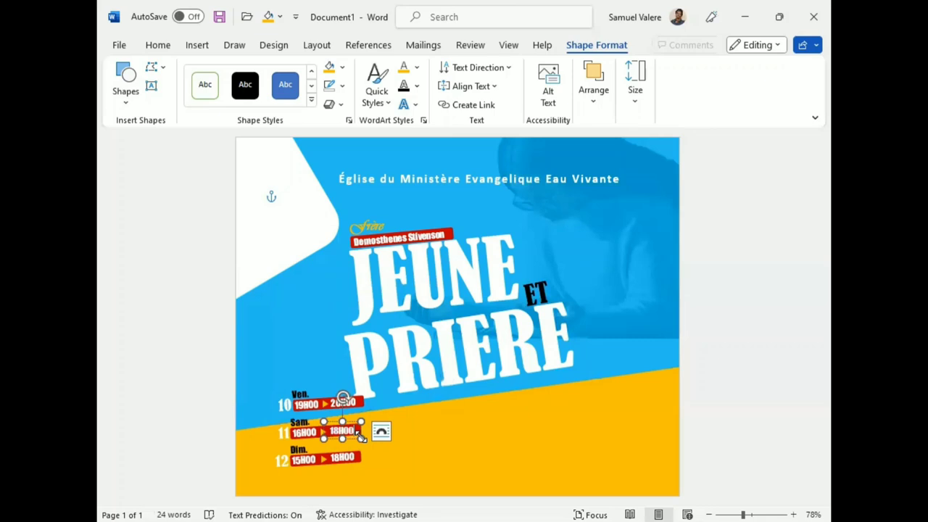
click(417, 421)
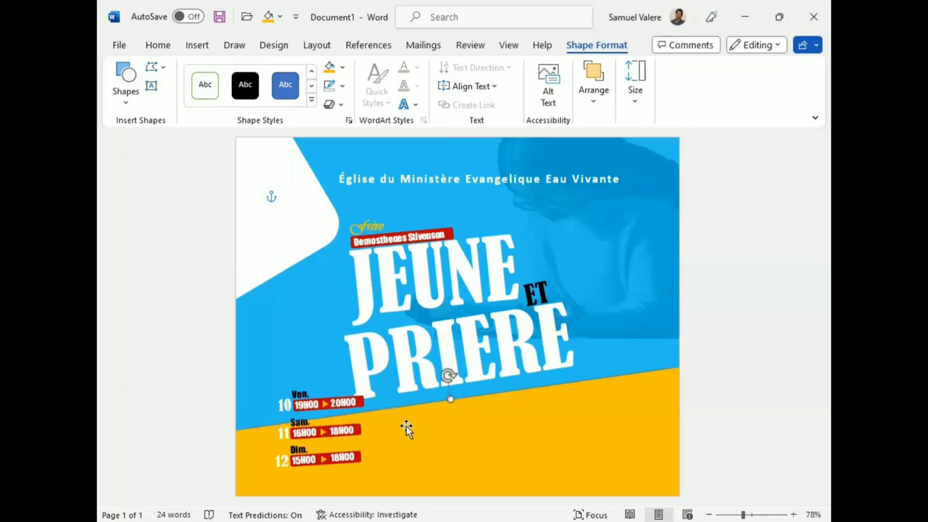
Widen the Sam. time label slightly and shift the Ven., Sam. and Dim. labels right
click(348, 429)
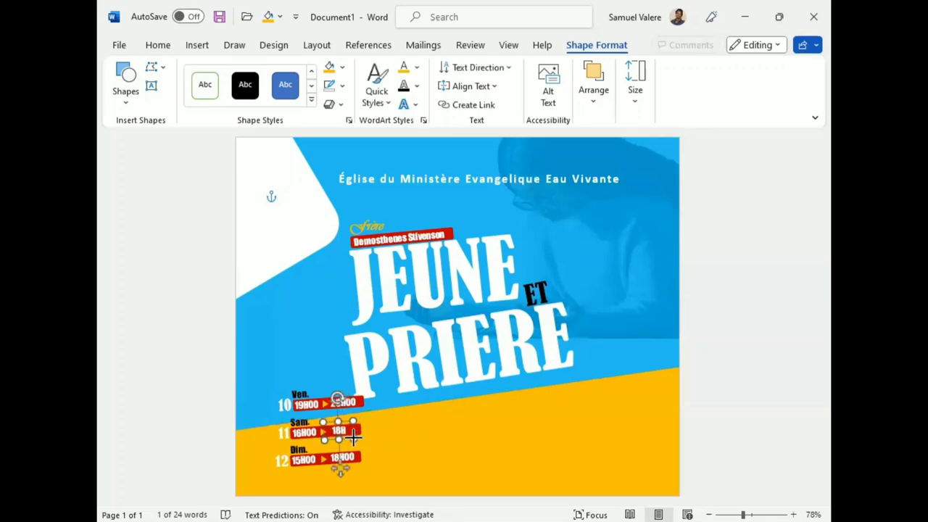
drag(355, 432, 358, 432)
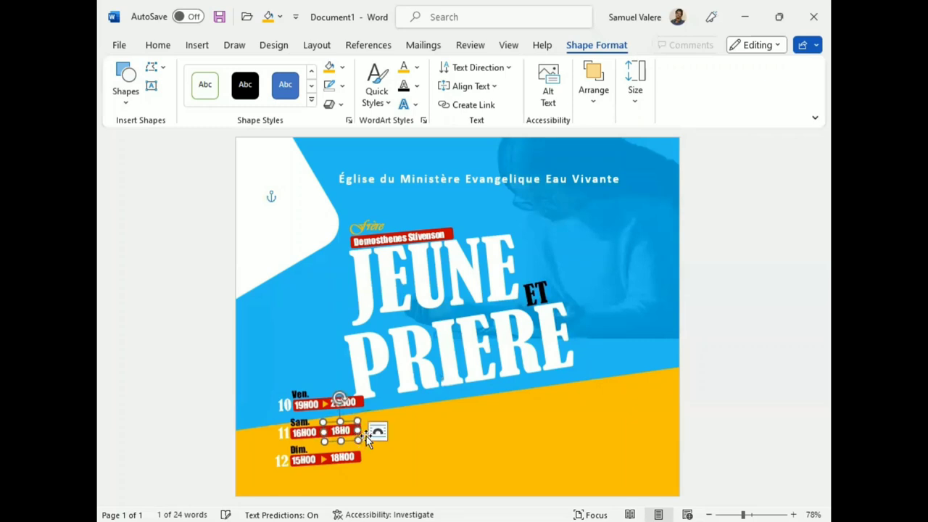
shift+click(353, 403)
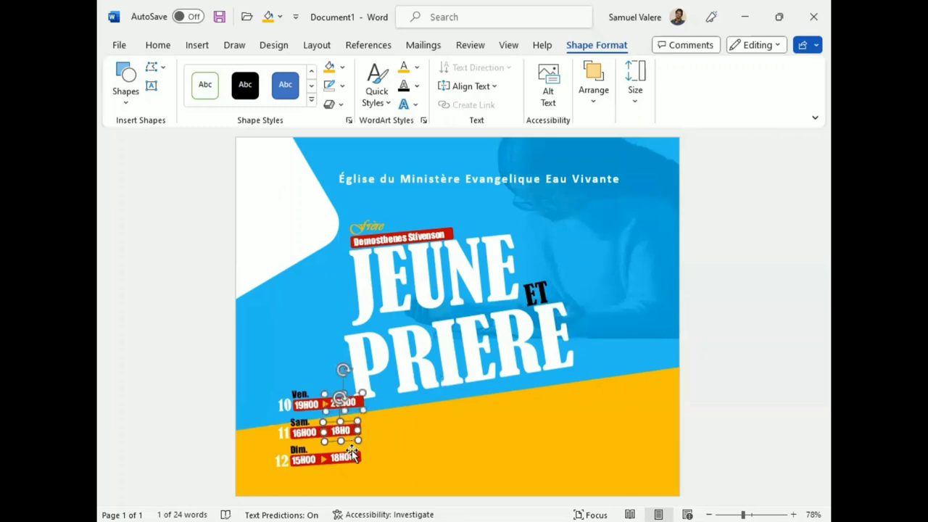
shift+click(346, 457)
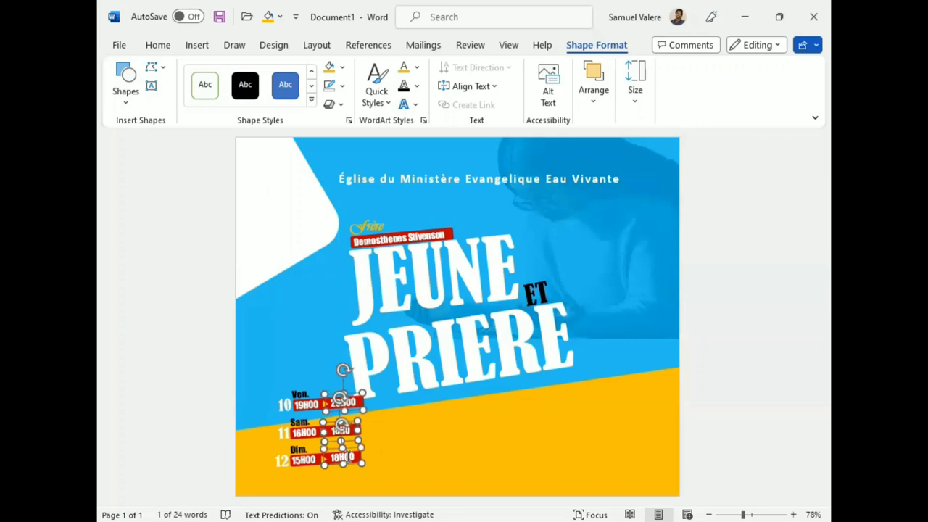
drag(348, 456, 352, 457)
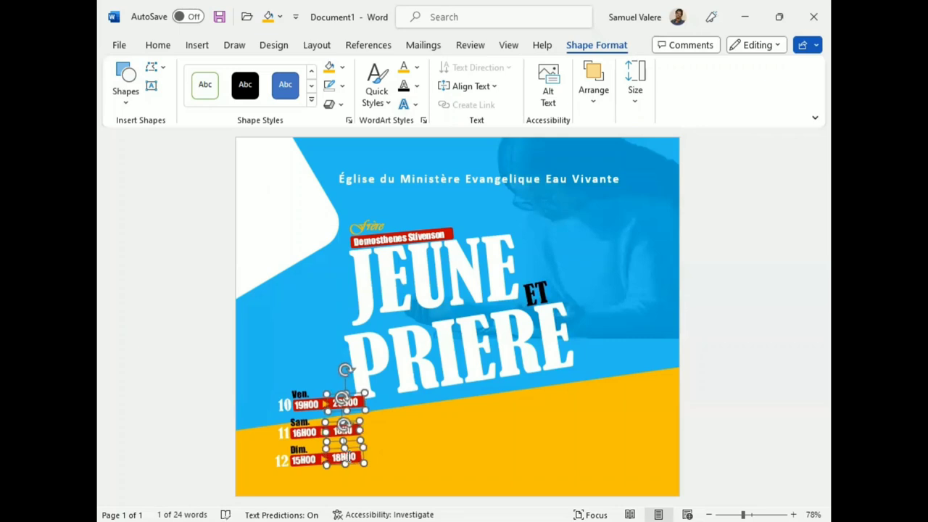
click(444, 435)
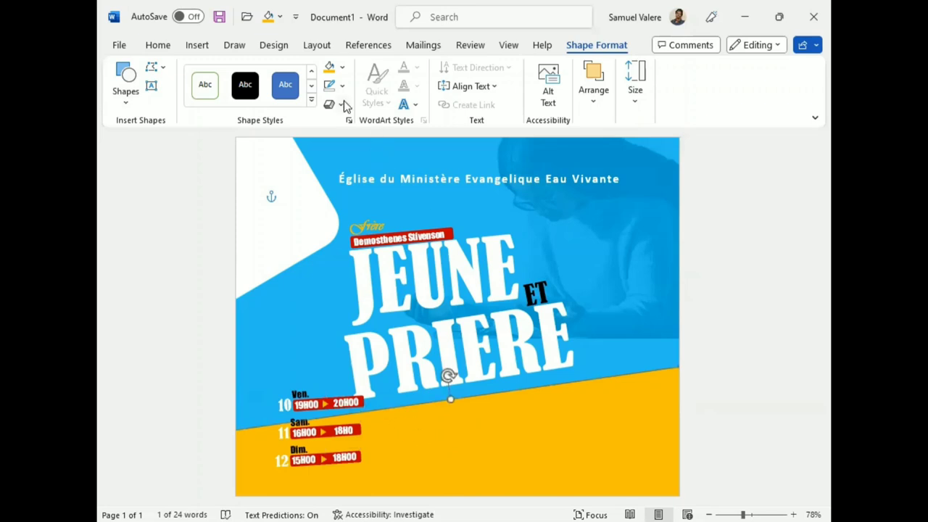
Draw a Flowchart: Delay shape on the yellow area and rotate it upright
click(128, 98)
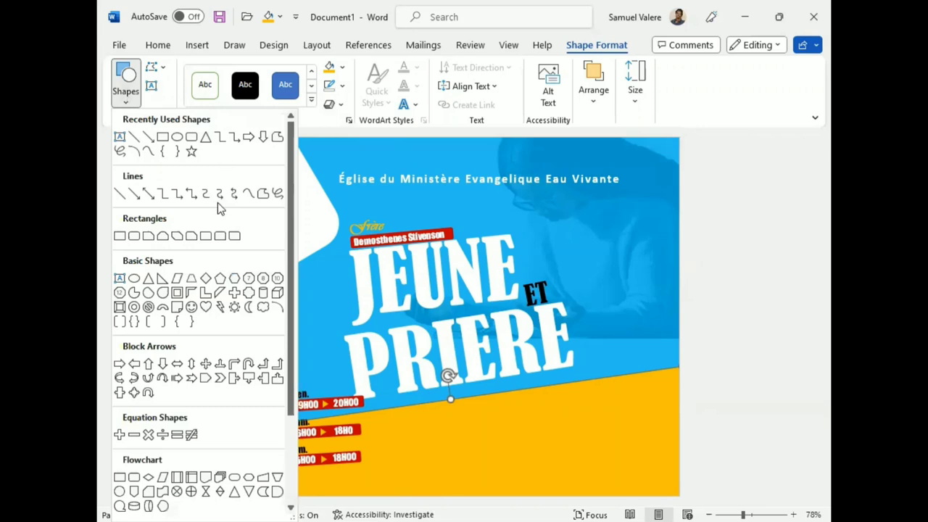
click(277, 495)
drag(523, 410, 558, 461)
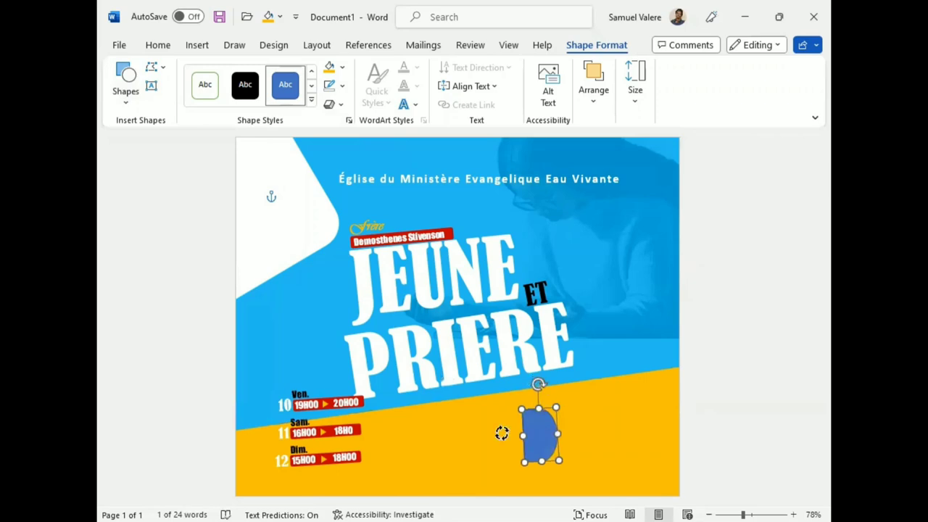
mouse_move(538, 384)
mouse_down()
mouse_move(545, 485)
mouse_move(527, 481)
mouse_up()
drag(529, 435, 507, 445)
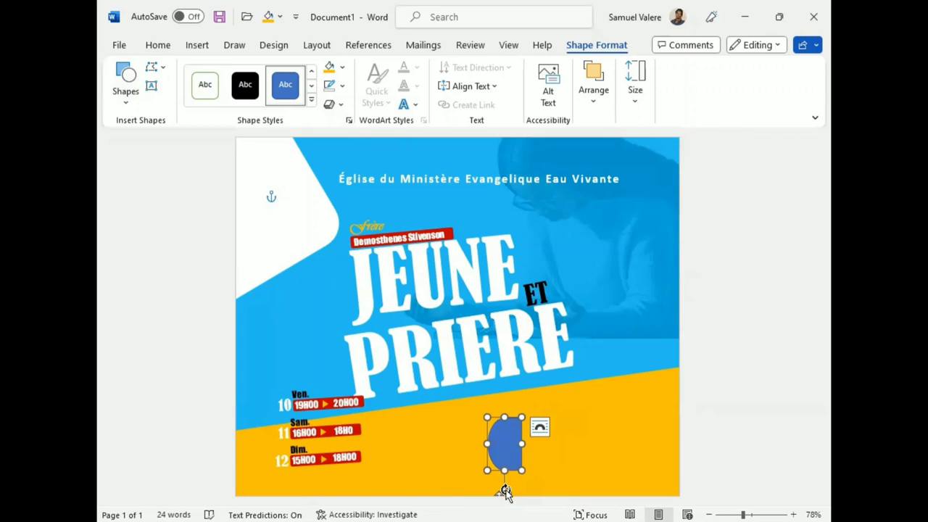
drag(505, 492, 508, 493)
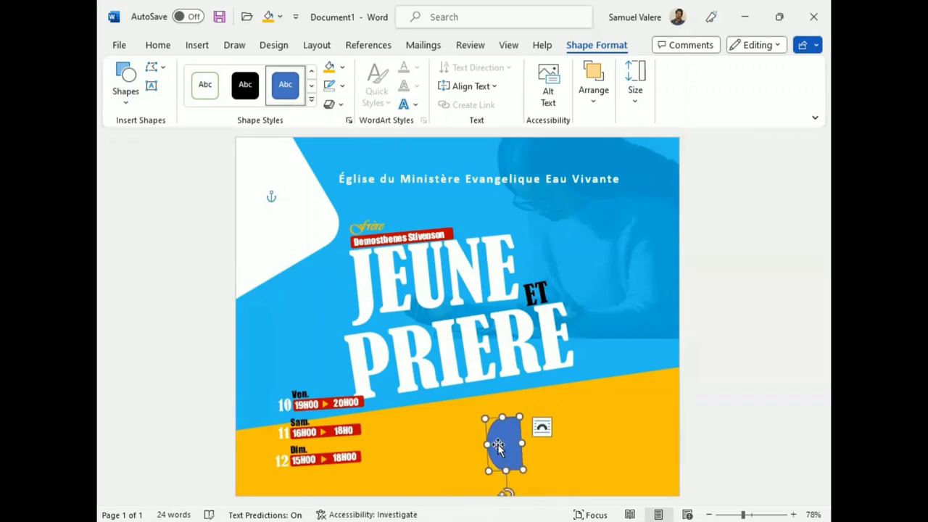
drag(504, 443, 473, 457)
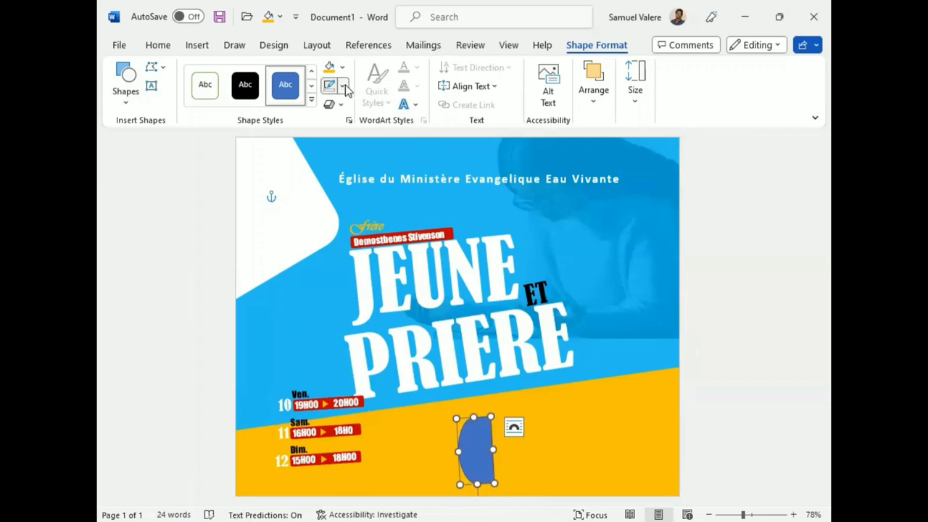
Make the D-shape white with no outline and place a copy of the speaker name label over it
click(342, 86)
click(342, 247)
click(343, 72)
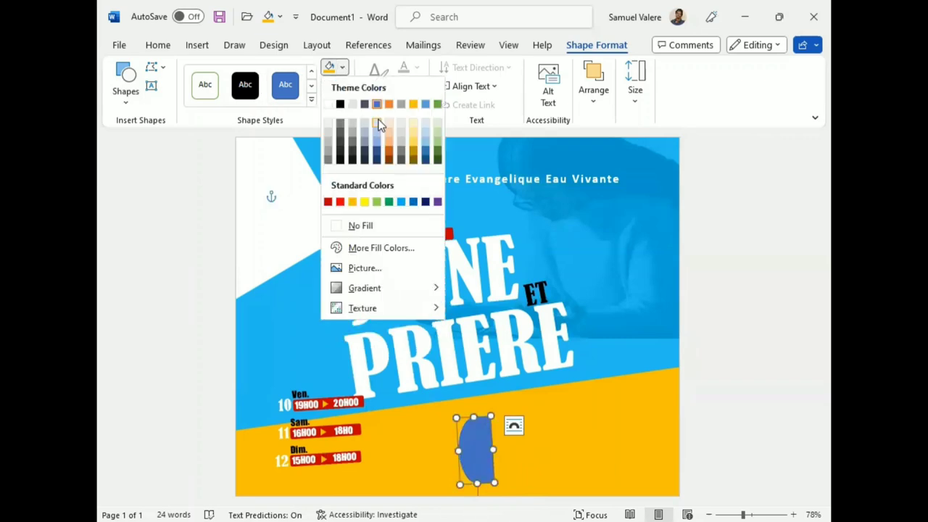
click(328, 105)
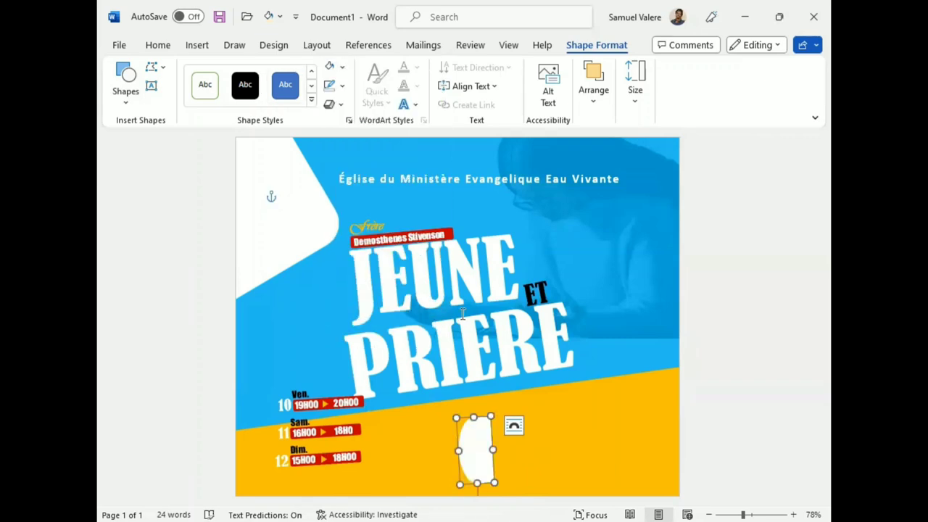
drag(478, 450, 481, 451)
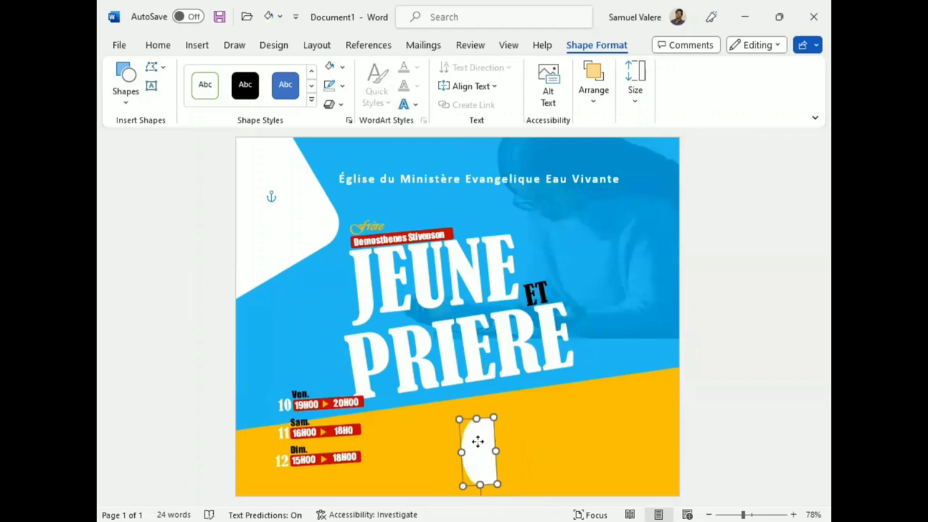
click(390, 240)
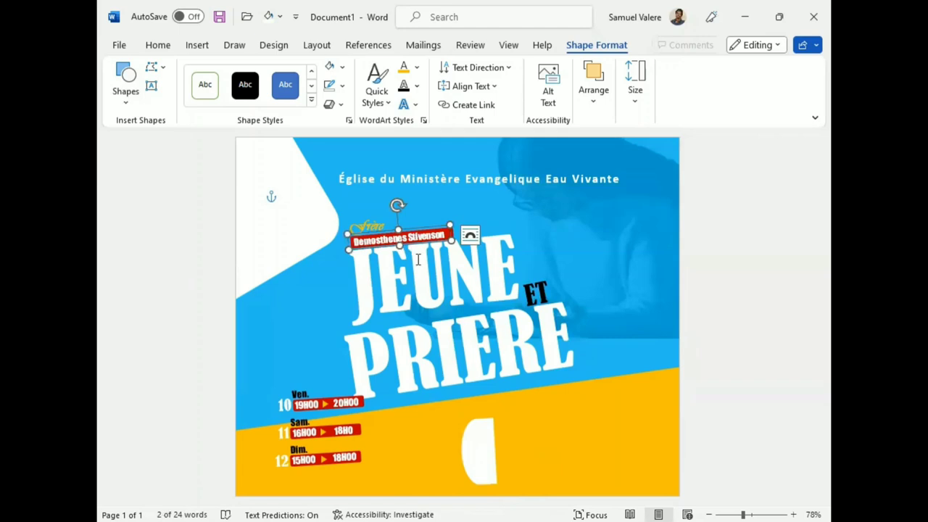
ctrl+drag(415, 237, 473, 429)
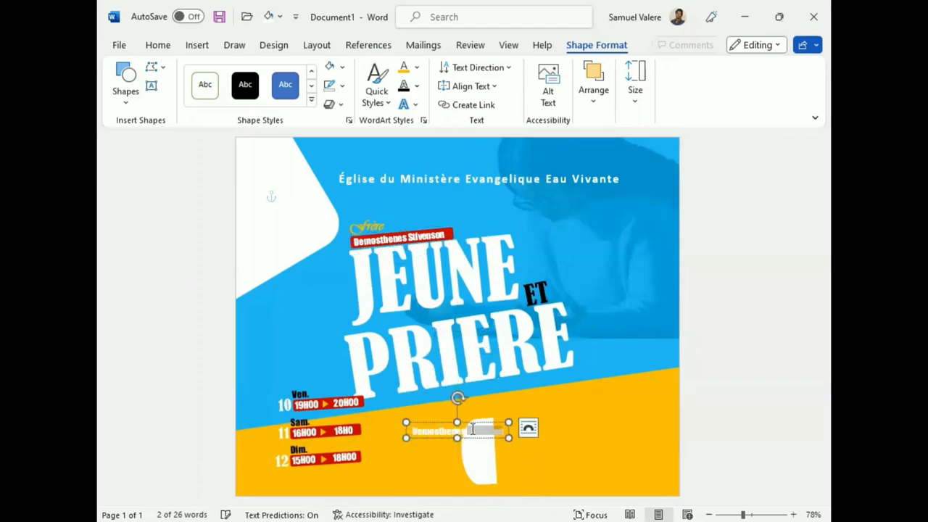
Turn the copied label into a narrow black 'Apr.' box on the white panel
key(Delete)
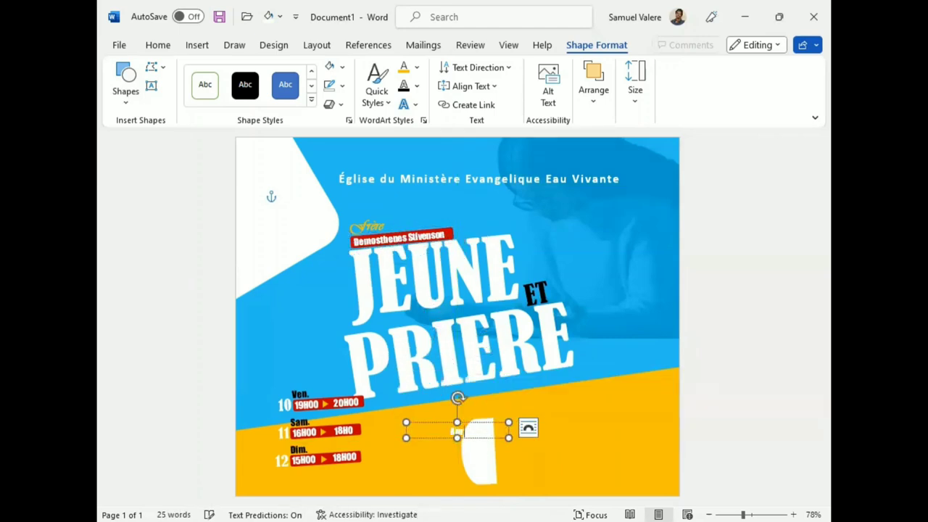
drag(508, 437, 432, 440)
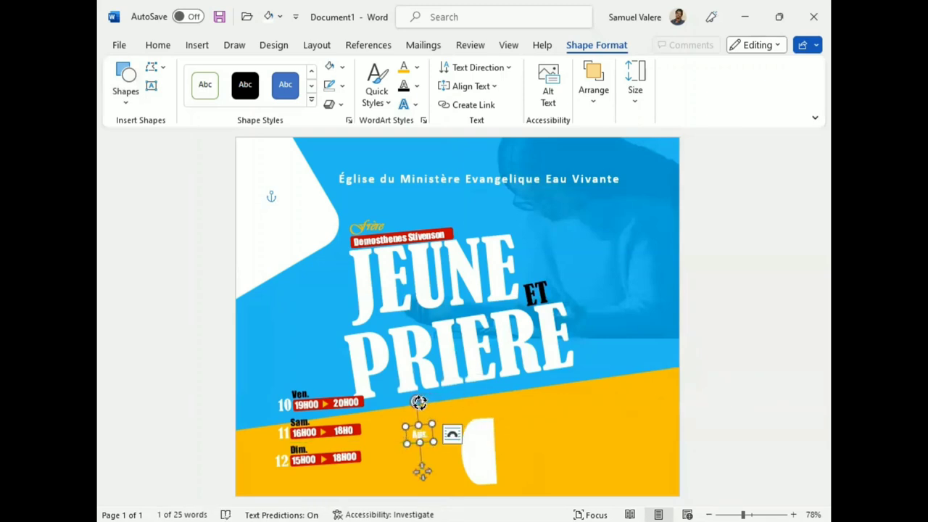
click(426, 439)
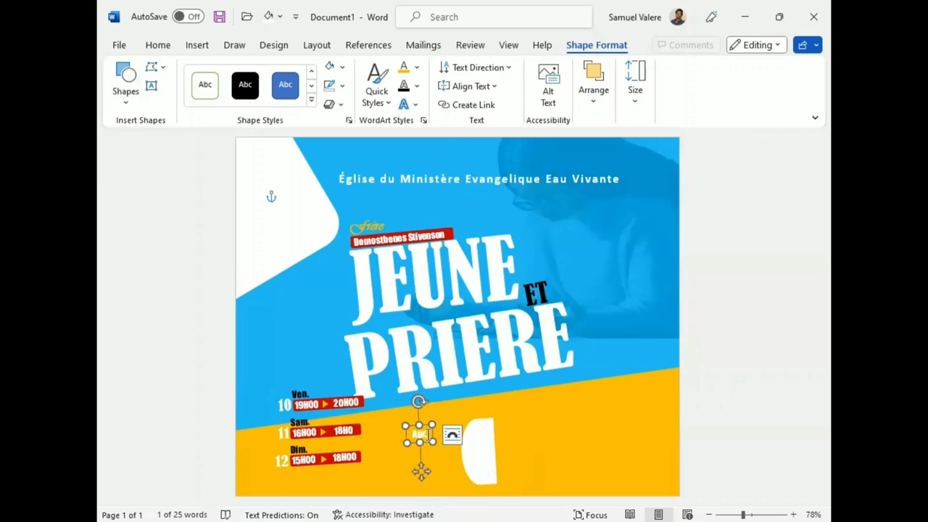
double_click(427, 435)
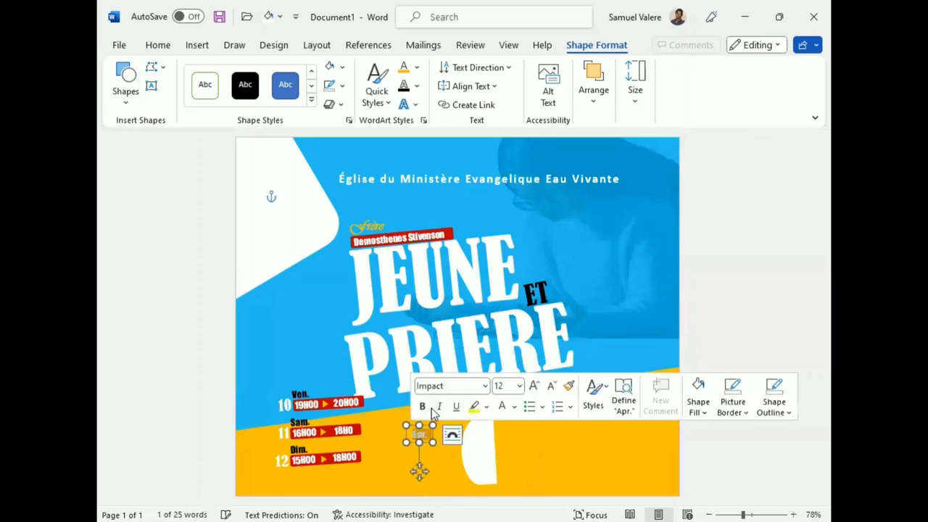
click(516, 408)
click(516, 247)
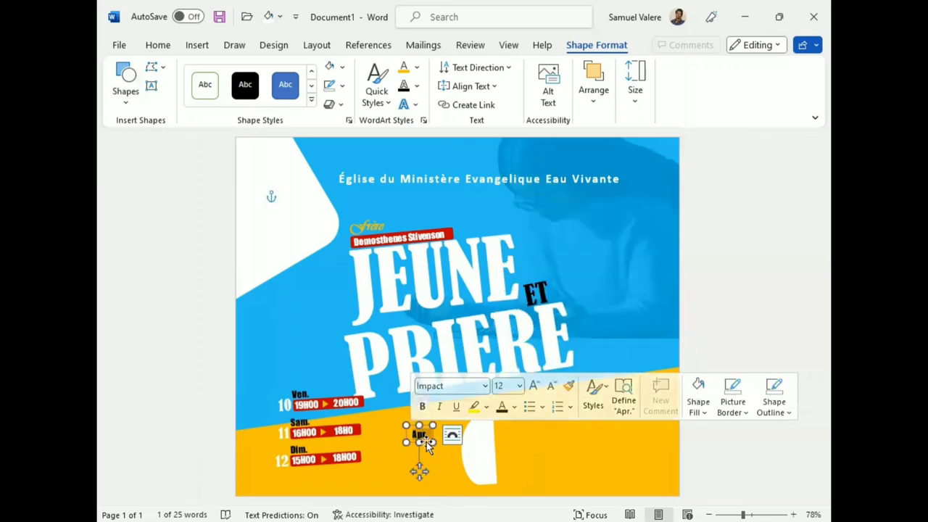
drag(426, 441, 473, 450)
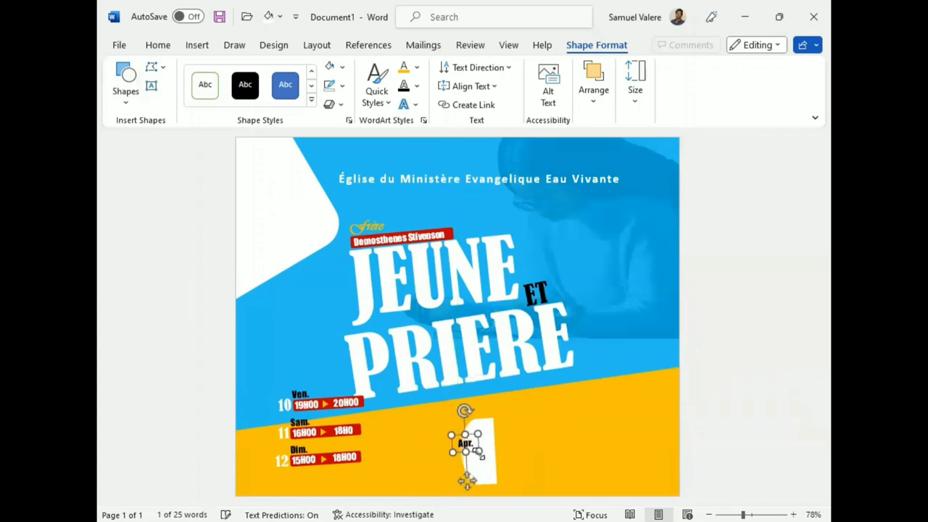
key(Right)
key(Right)
key(Right)
key(Right)
key(Right)
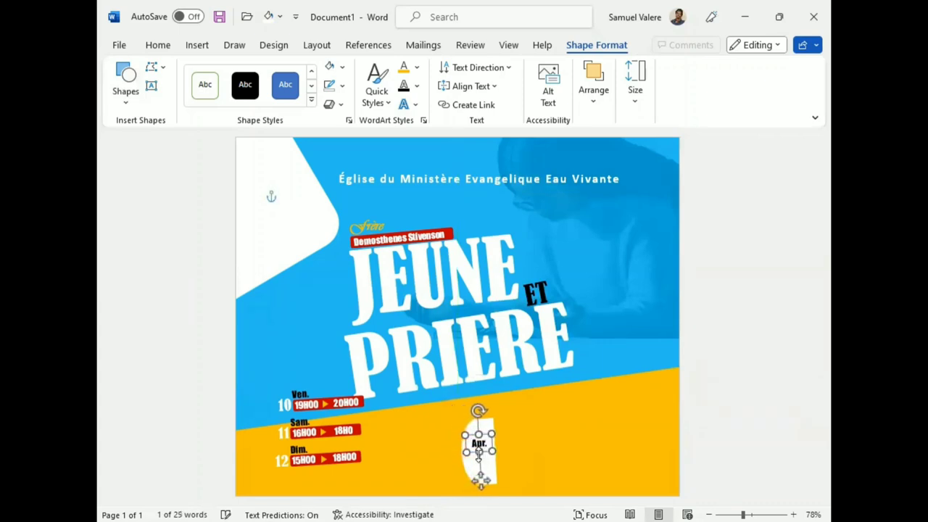
key(Down)
key(Down)
key(Down)
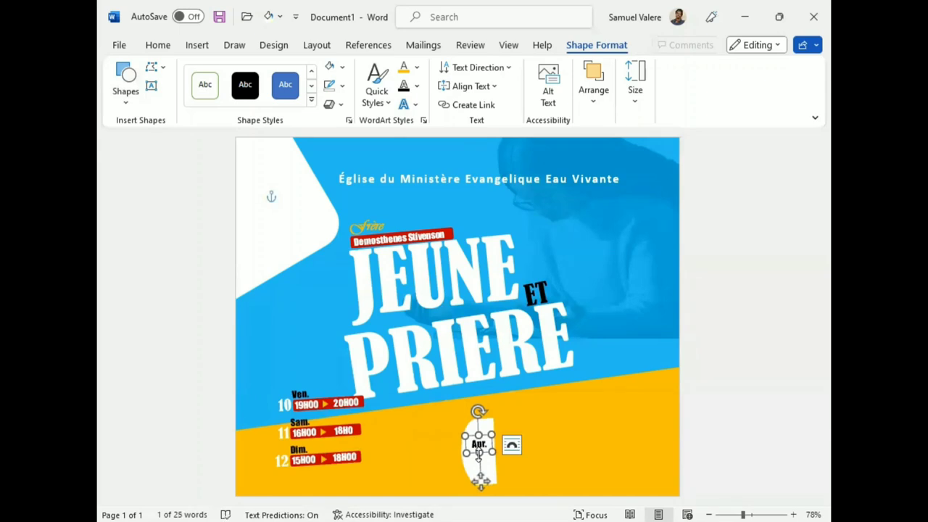
Duplicate the Apr. box below it, change it to 2023, and adjust its position and height
key(ctrl+c)
key(ctrl+v)
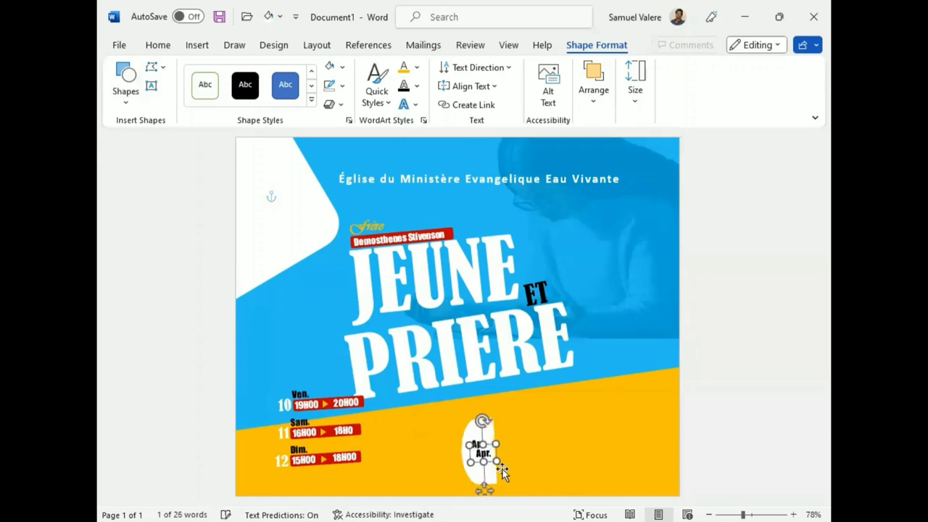
key(Down)
key(Left)
key(Down)
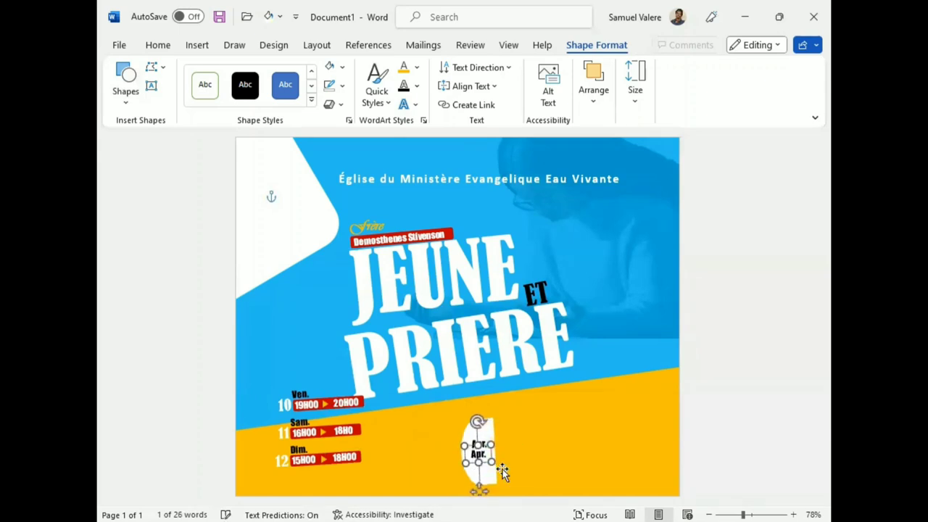
key(Down)
key(Right)
key(Right)
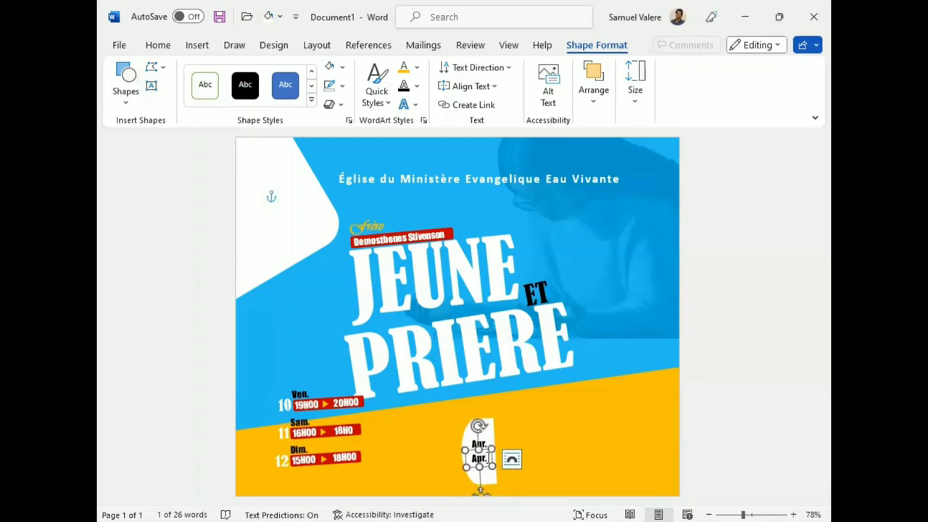
double_click(478, 458)
text(202)
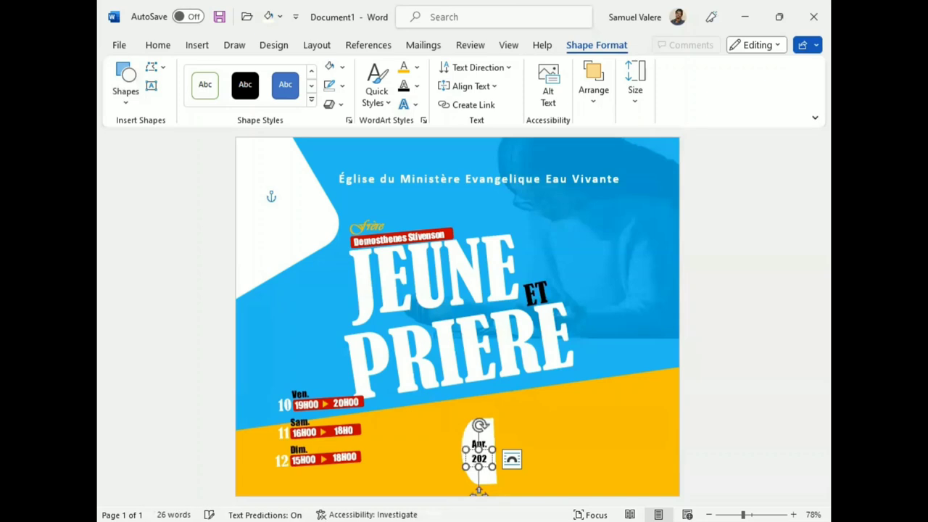
text(3)
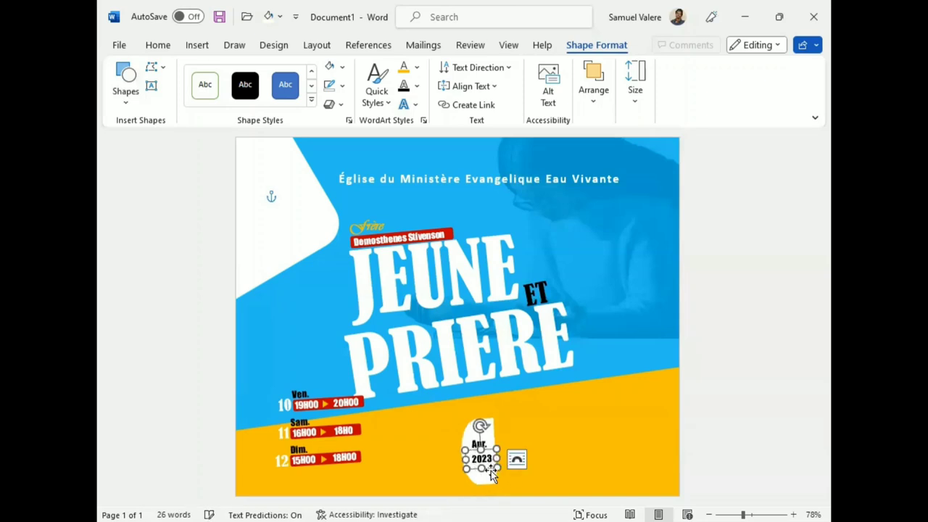
double_click(482, 463)
drag(482, 467, 478, 466)
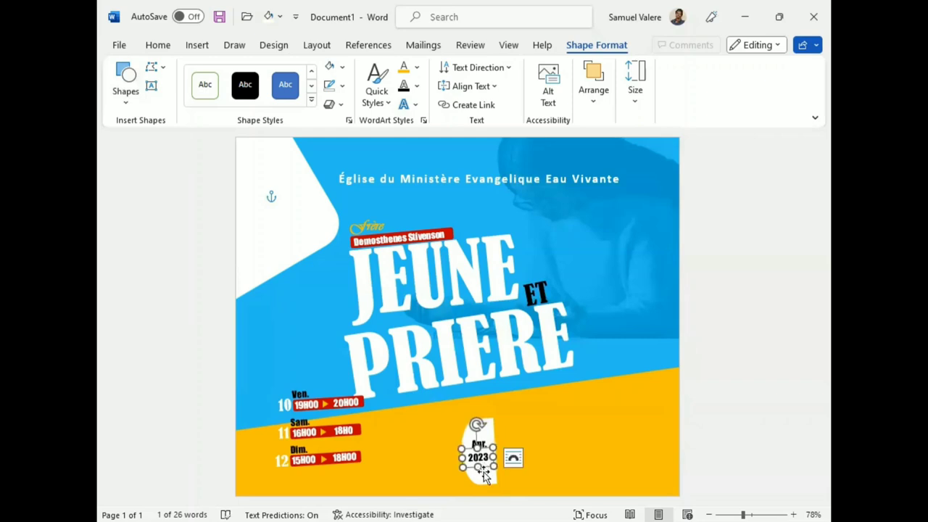
drag(484, 474, 486, 475)
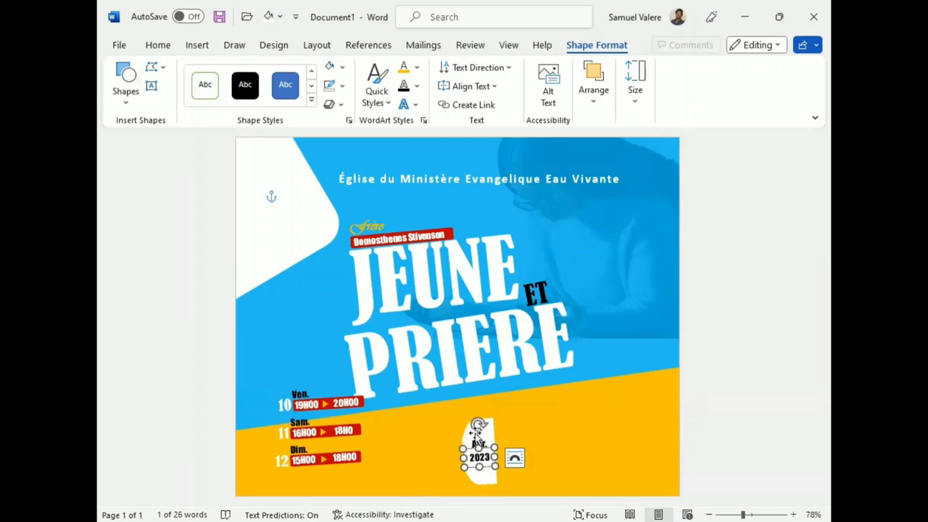
mouse_move(485, 440)
mouse_down()
mouse_move(487, 428)
mouse_move(490, 436)
mouse_up()
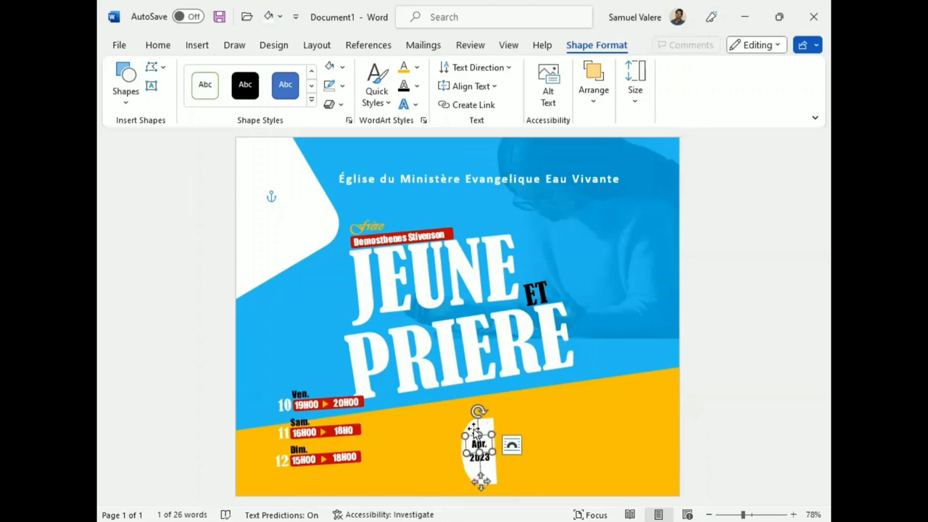
Draw a rectangle beside the date panel, tilt it slightly and make it taller
click(126, 80)
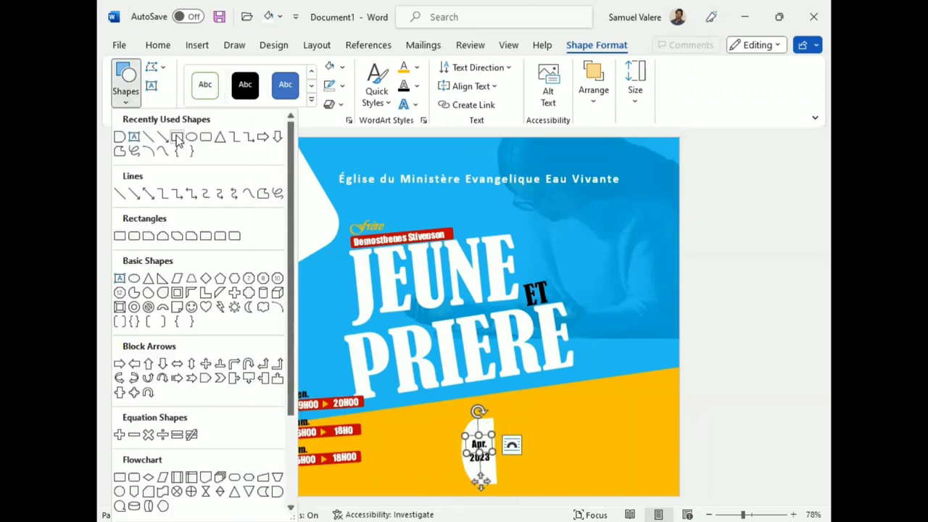
click(177, 138)
mouse_move(516, 404)
mouse_down()
mouse_move(535, 440)
mouse_move(631, 472)
mouse_up()
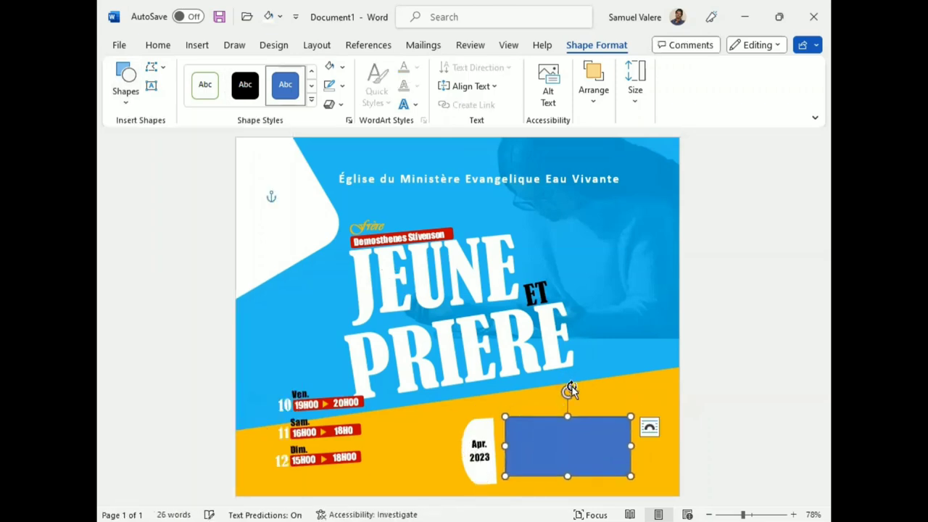
drag(569, 389, 559, 390)
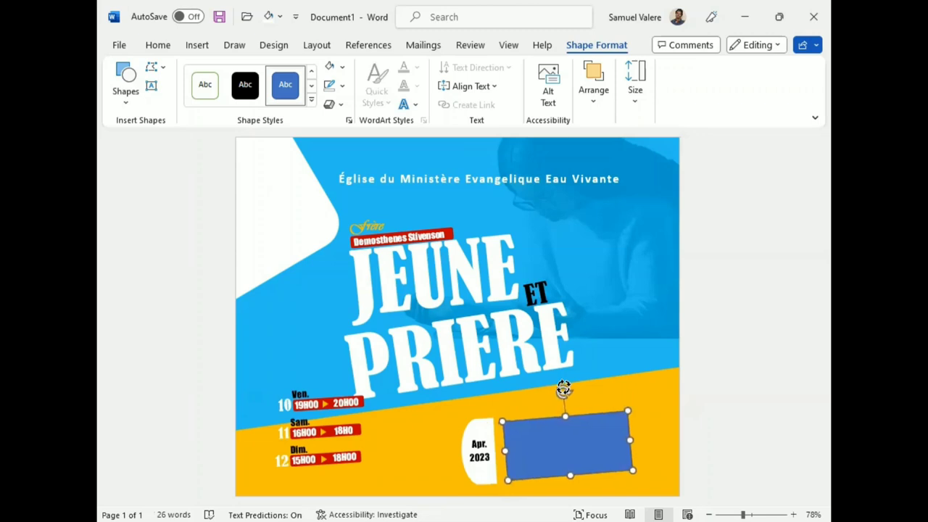
drag(539, 440, 534, 437)
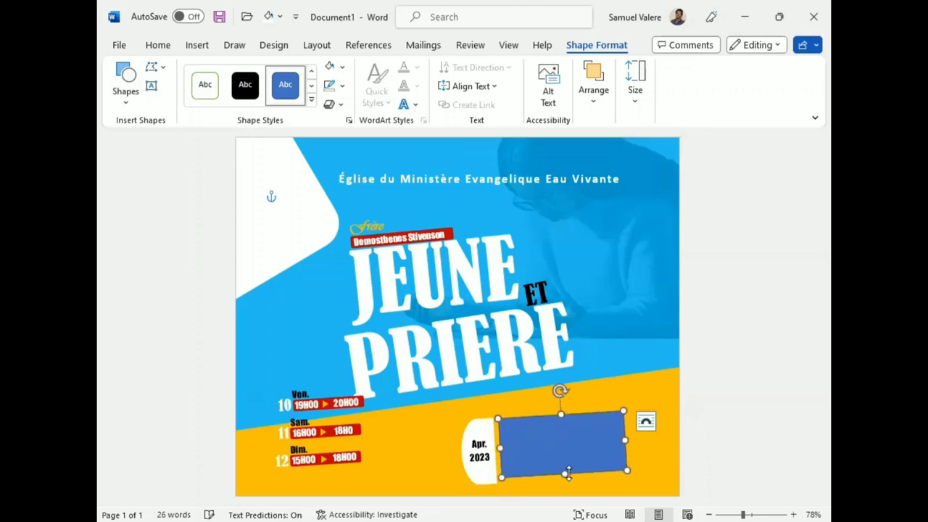
drag(564, 474, 563, 479)
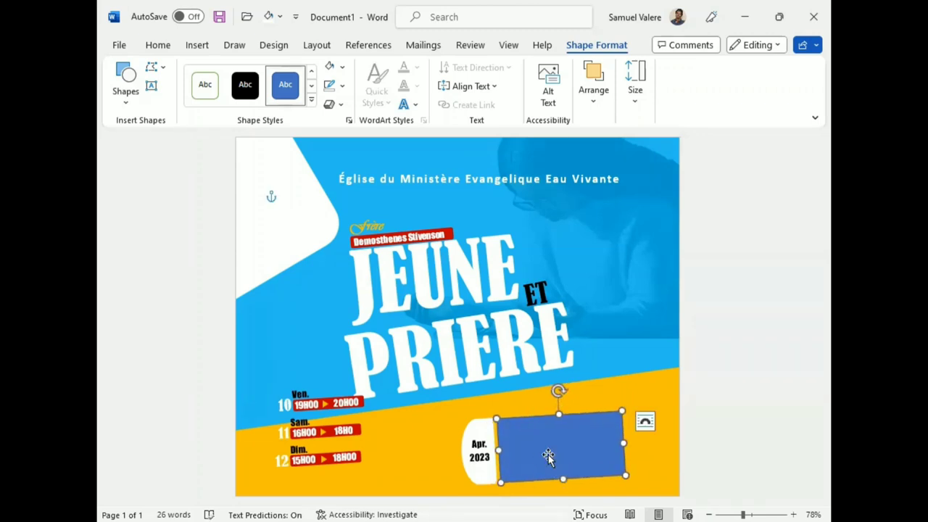
Fill the rectangle black, widen it, and duplicate the church name text box below itself
click(341, 67)
click(339, 101)
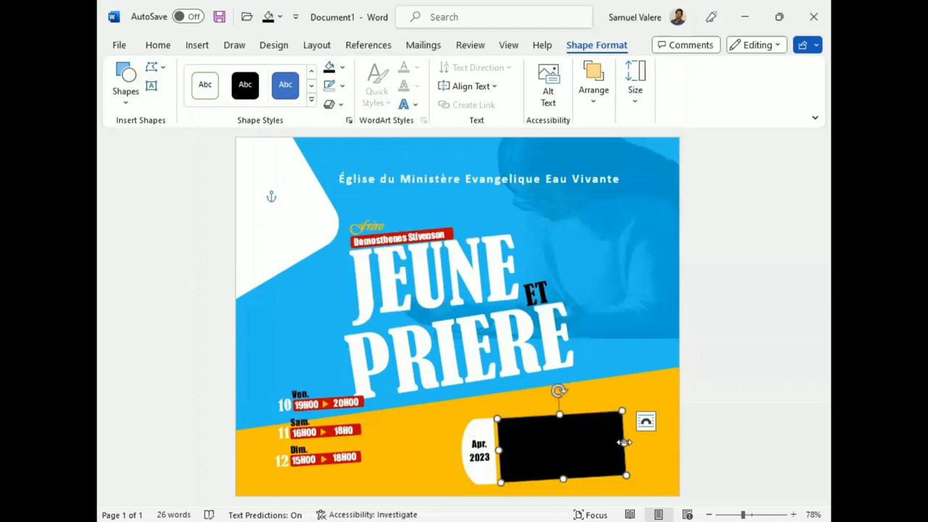
drag(624, 443, 634, 442)
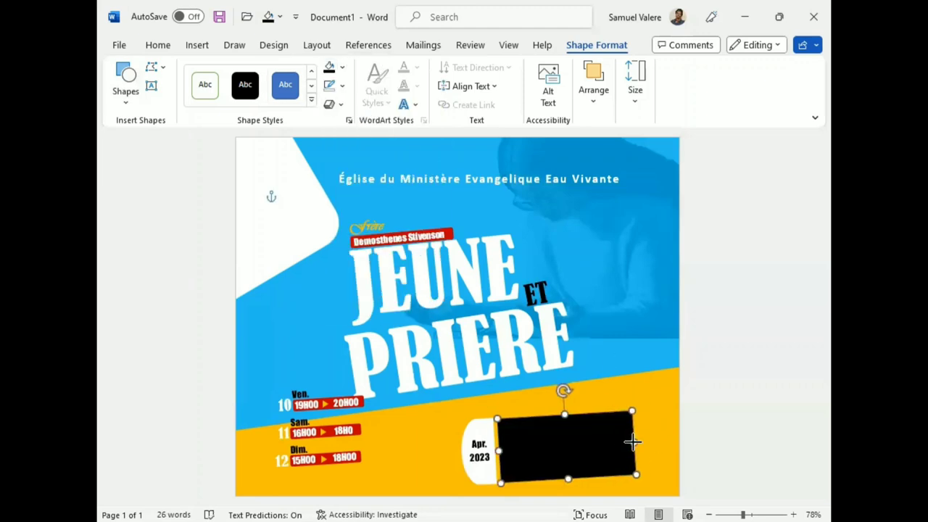
click(523, 191)
drag(523, 192, 537, 204)
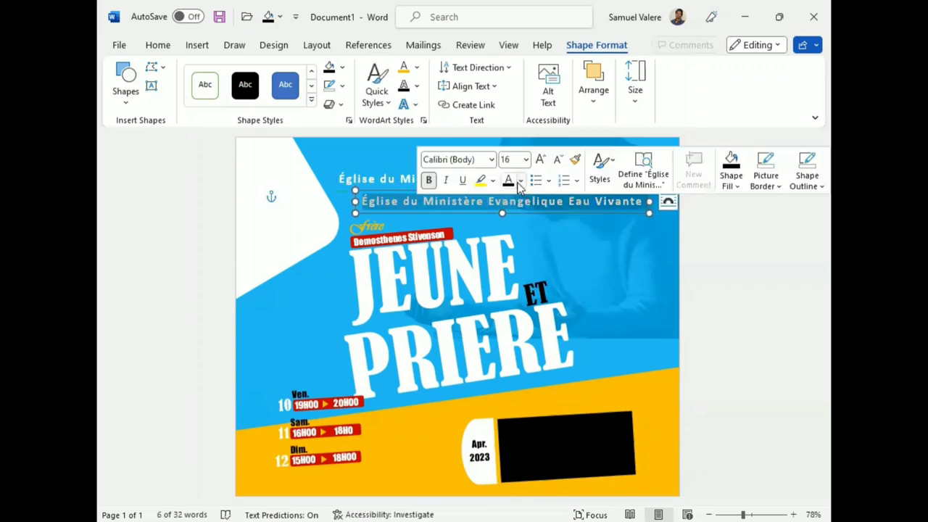
Set the copied church name's character spacing to Expanded by 1 pt
click(349, 121)
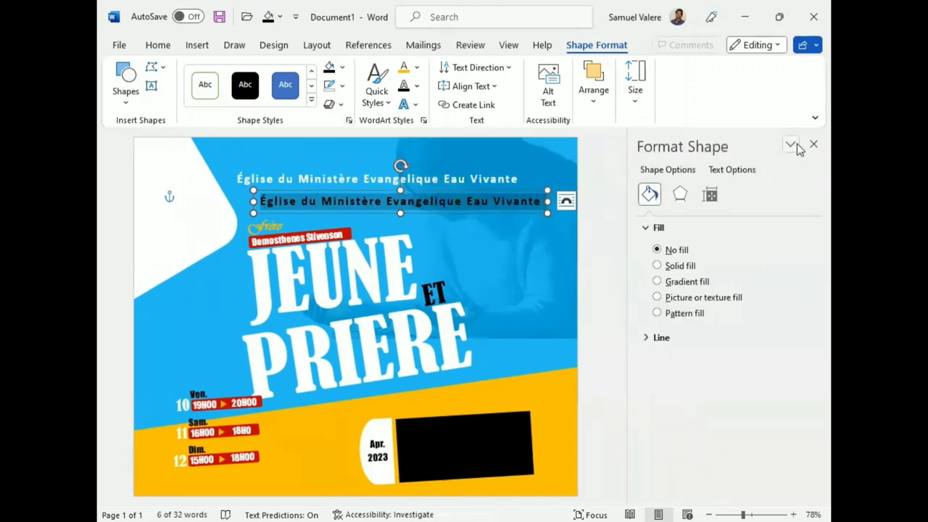
click(813, 144)
click(158, 45)
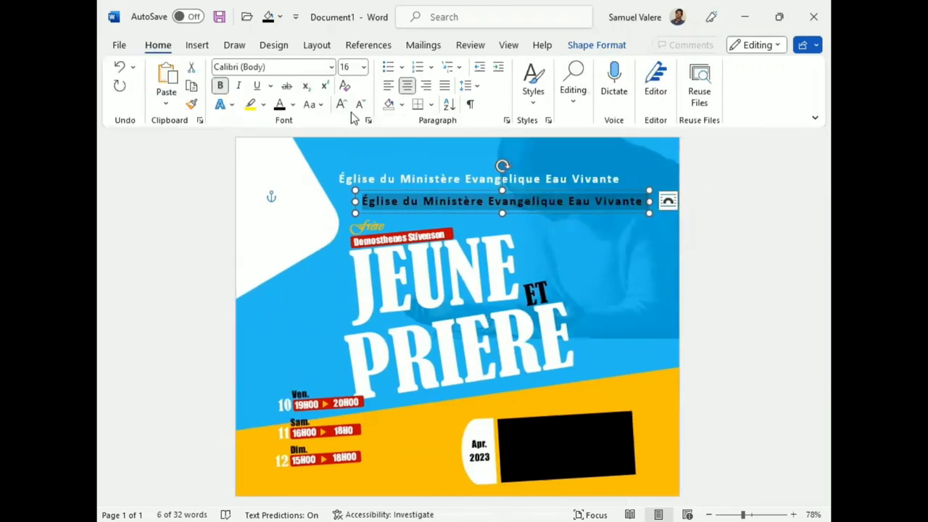
click(367, 120)
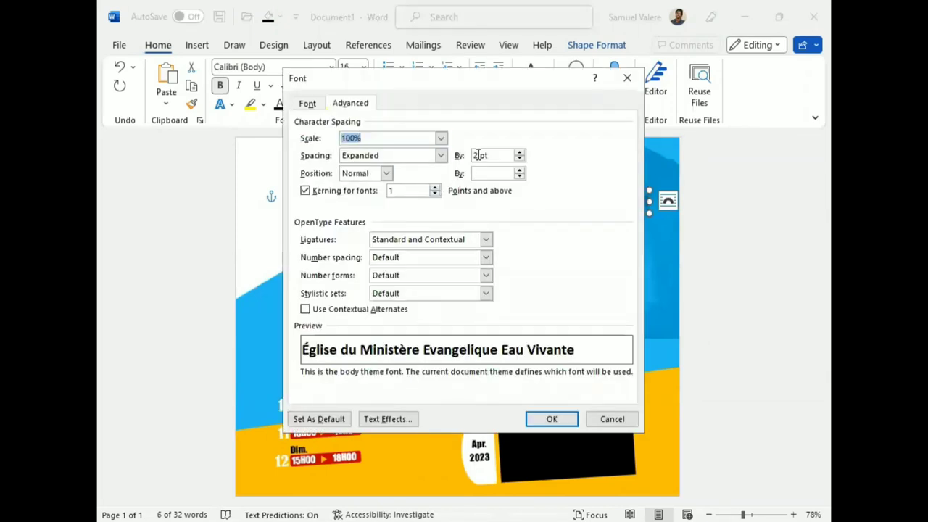
key(BackSpace)
text(1)
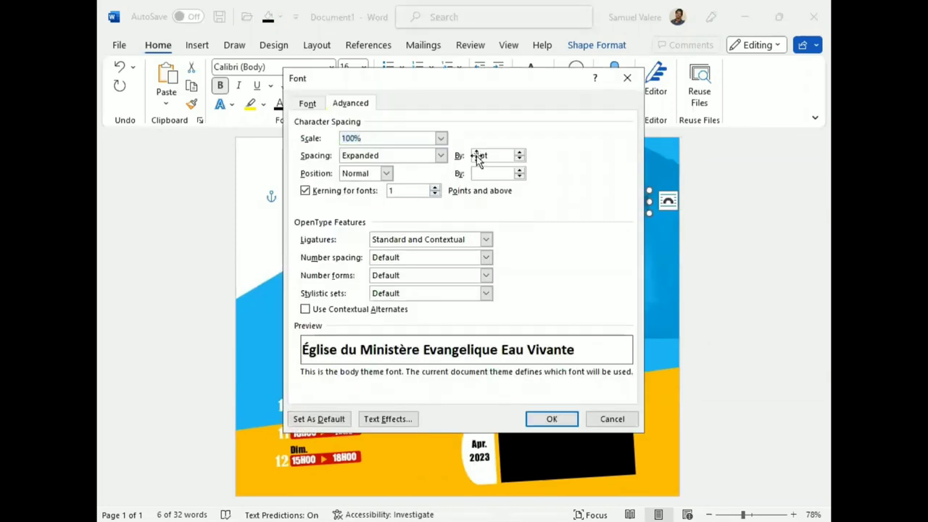
key(Return)
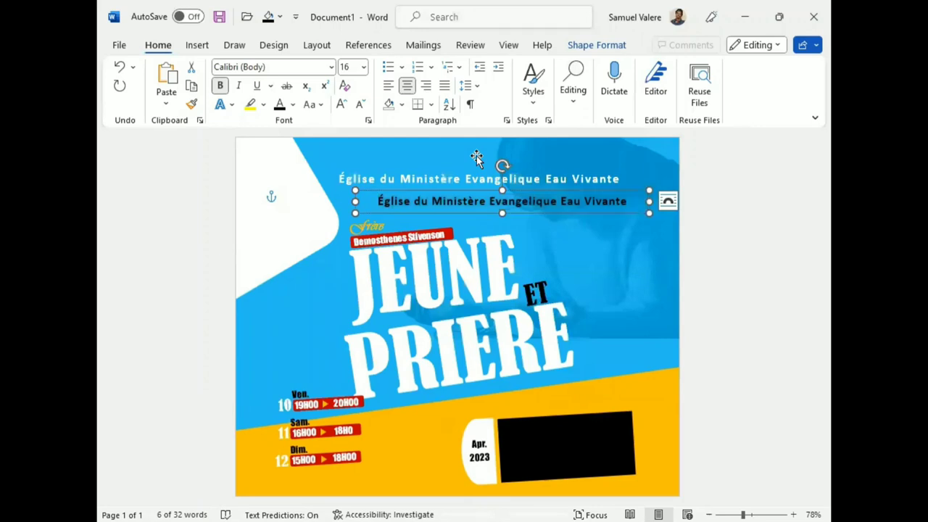
Move the copy down onto the yellow band, colour it light grey and shrink it to 11 pt
mouse_move(476, 158)
mouse_down()
mouse_move(552, 440)
mouse_move(553, 425)
mouse_up()
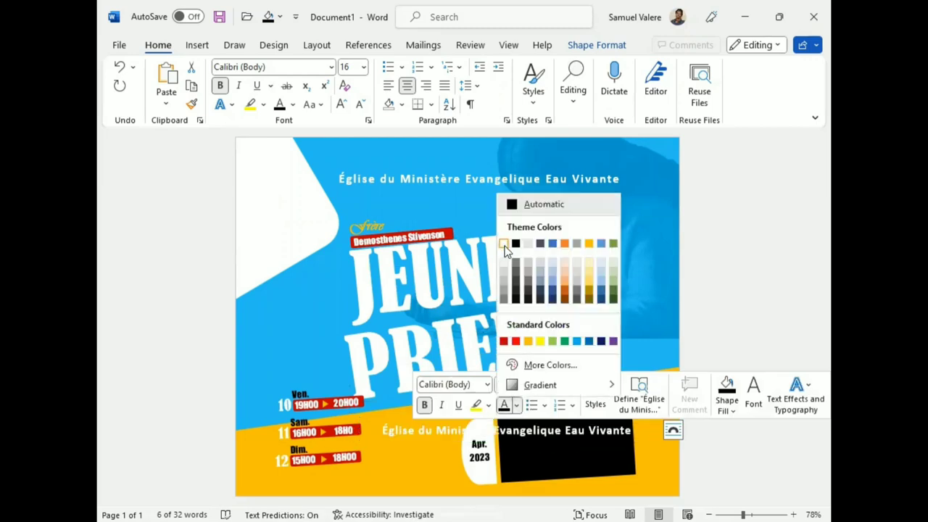
click(515, 312)
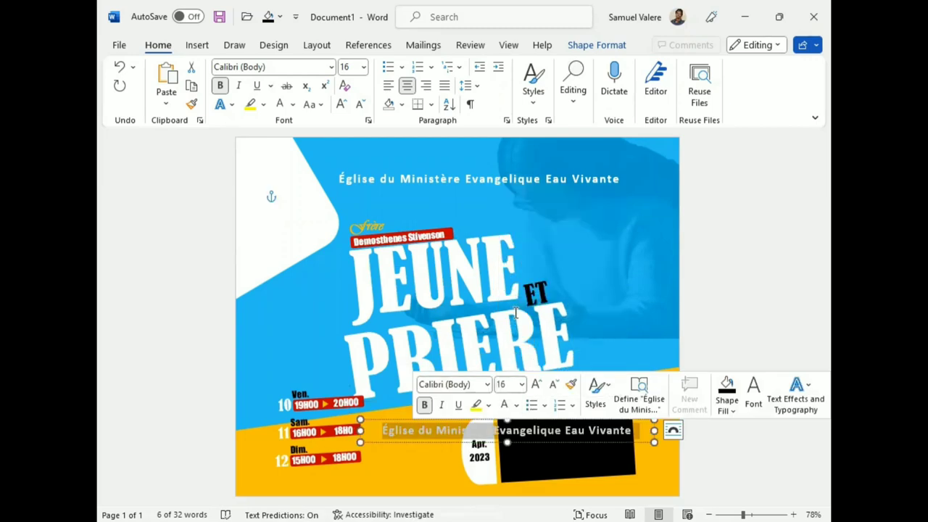
click(359, 104)
click(359, 103)
click(359, 103)
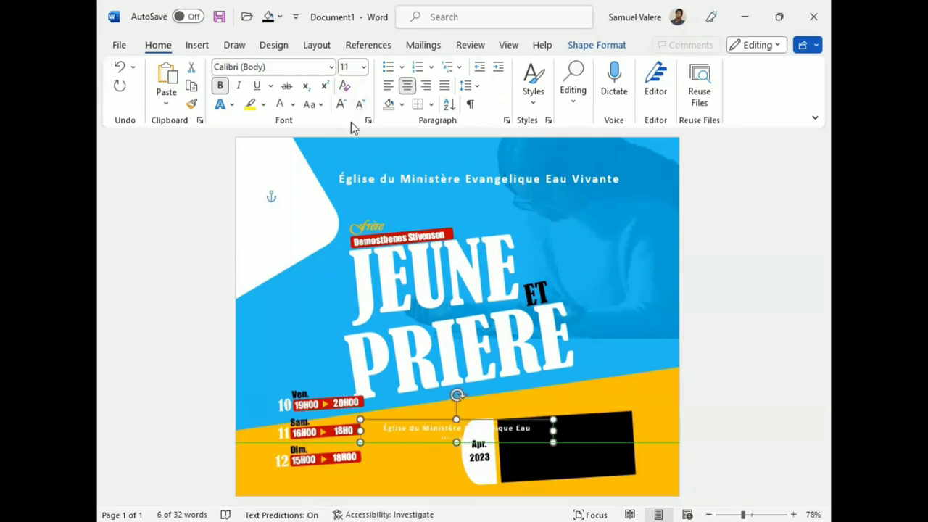
Fit the small church name inside the black rectangle, tilted to match its angle
drag(440, 447, 548, 450)
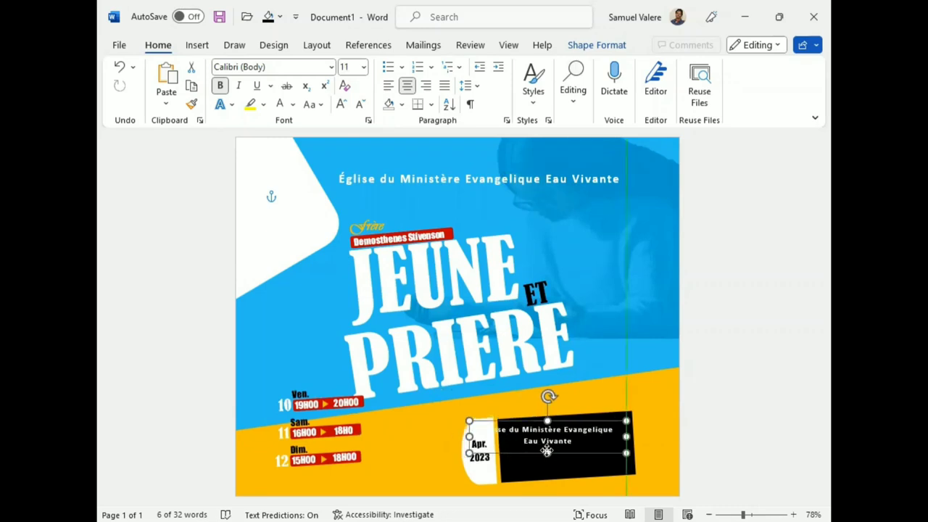
key(alt+Left)
key(alt+Right)
key(Right)
key(Right)
key(Right)
key(Right)
key(Right)
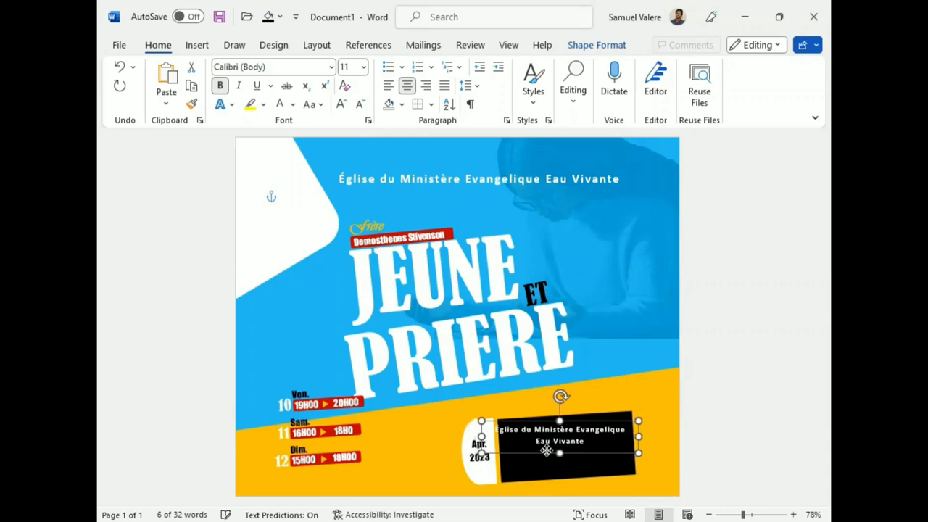
key(Right)
key(Right)
key(Right)
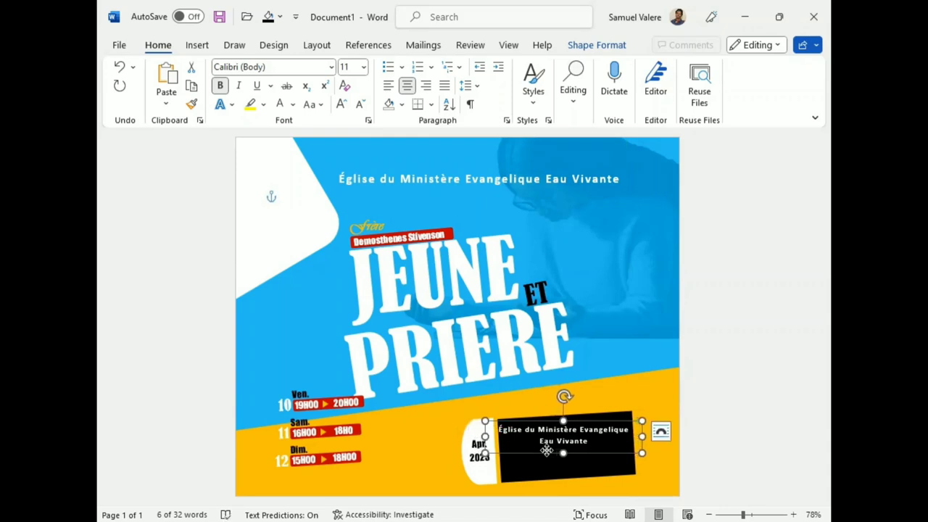
key(alt+Left)
key(Up)
key(Up)
key(Up)
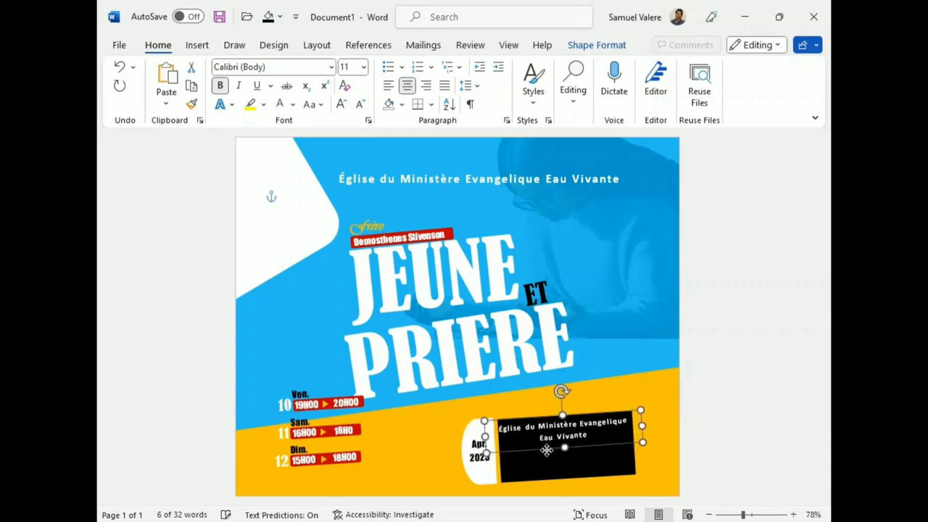
key(Up)
key(Right)
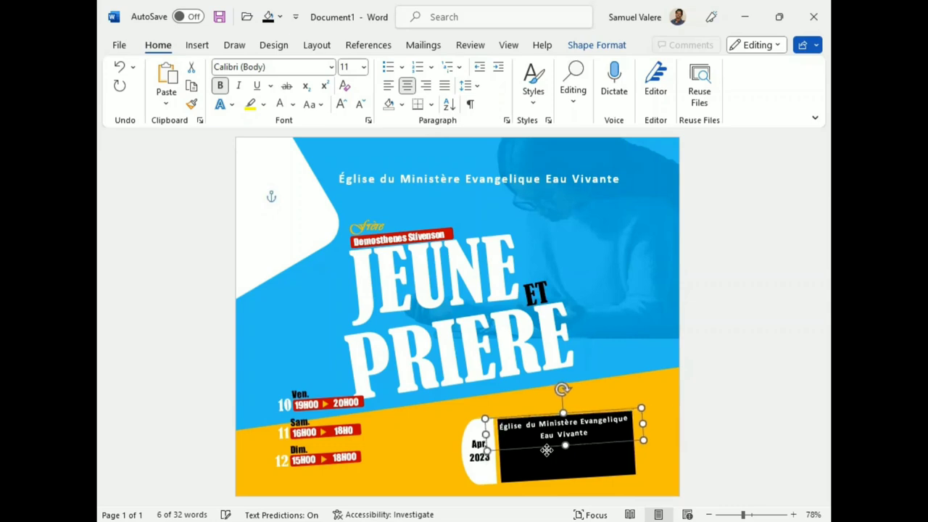
key(Right)
key(shift+Up)
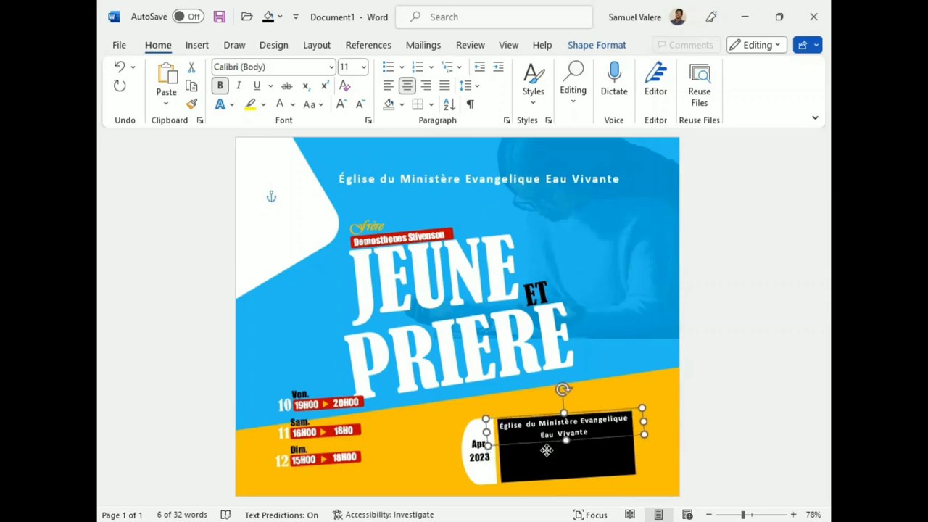
key(Down)
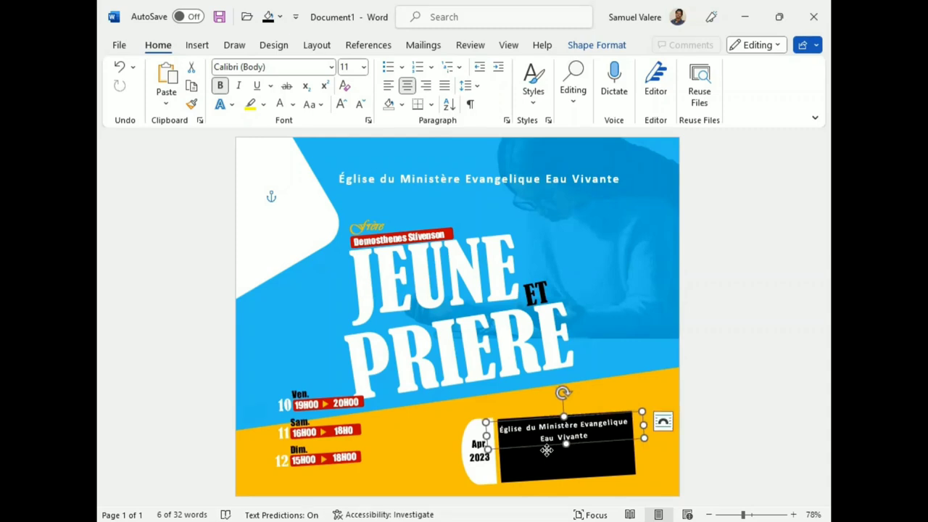
Duplicate the church name line below it and replace its text with the venue's address, left untilted
drag(546, 450, 550, 461)
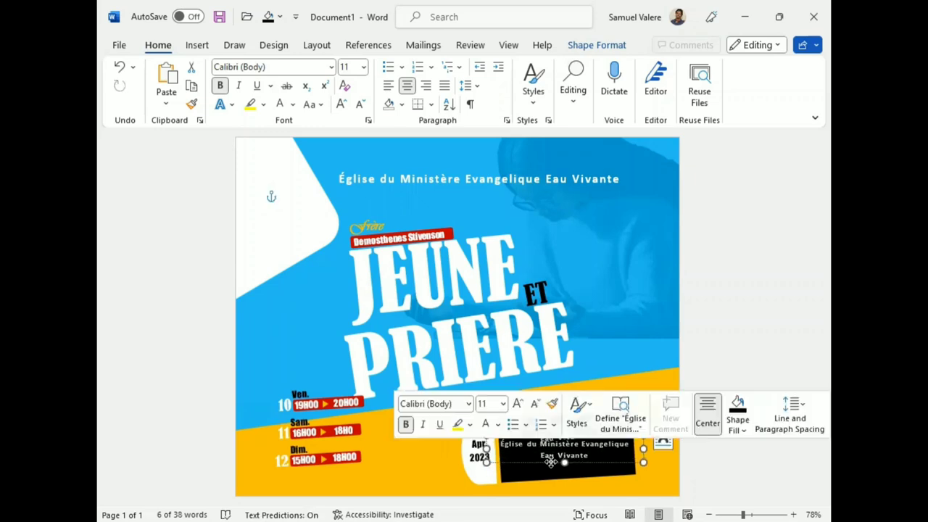
key(BackSpace)
text(Bois)
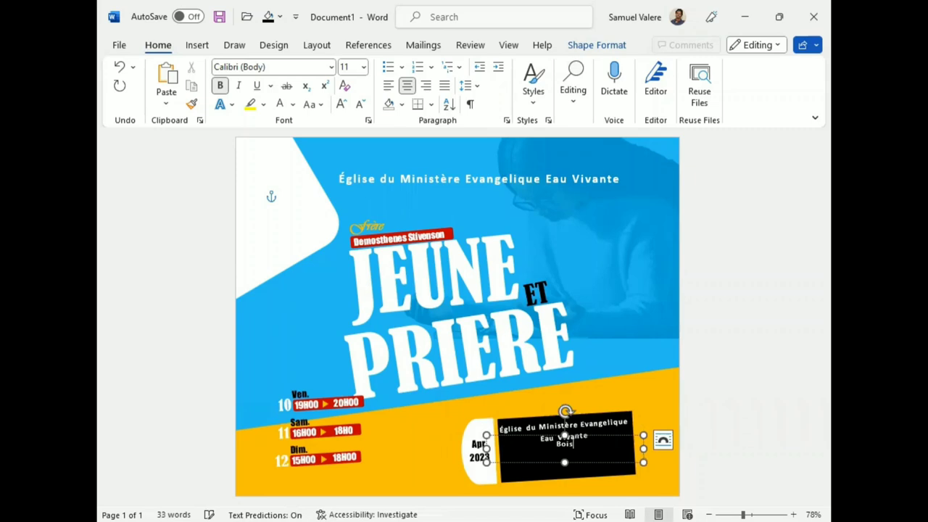
text( Newuf)
key(BackSpace)
key(BackSpace)
key(BackSpace)
text(uf)
text( Rt N)
text(ationale)
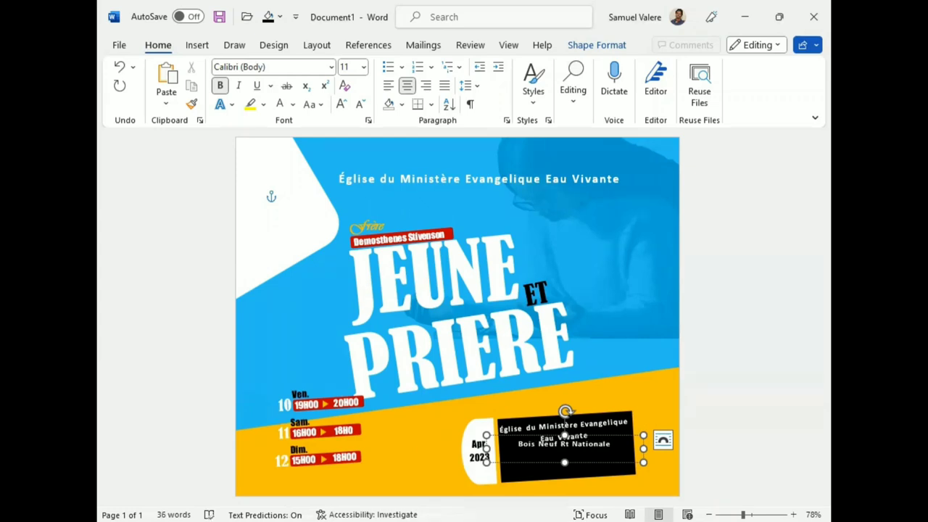
text(#1)
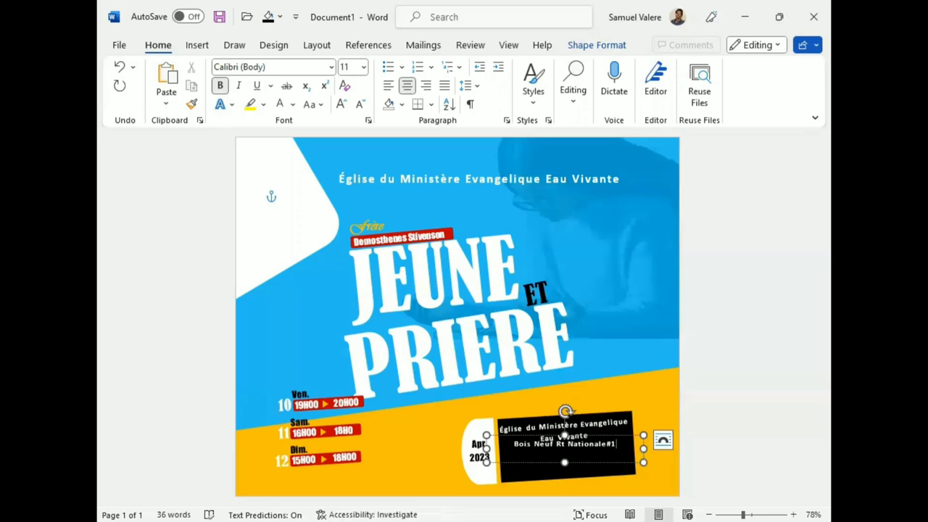
mouse_move(565, 411)
mouse_down()
mouse_move(555, 411)
mouse_move(566, 416)
mouse_up()
key(ctrl+z)
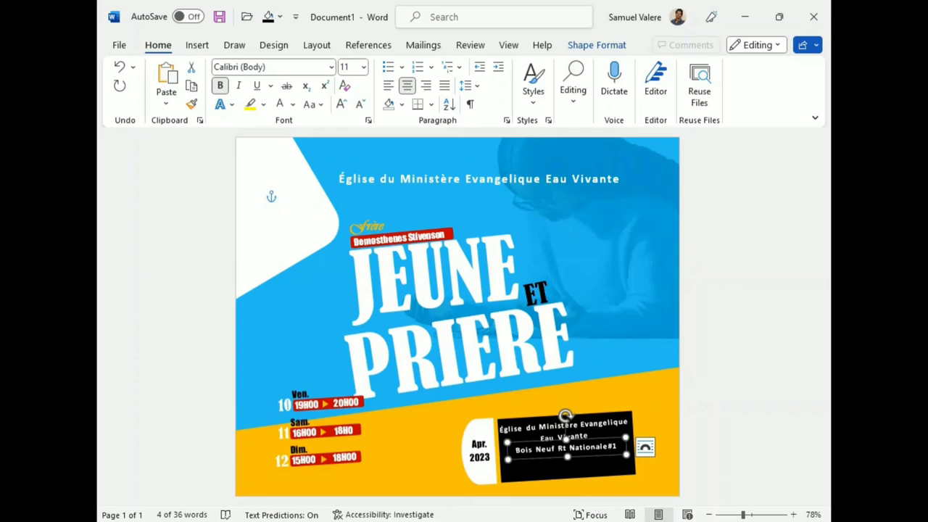
Duplicate the address line box and turn the copy into an 'Info:' line with the contact phone numbers
click(644, 446)
click(308, 332)
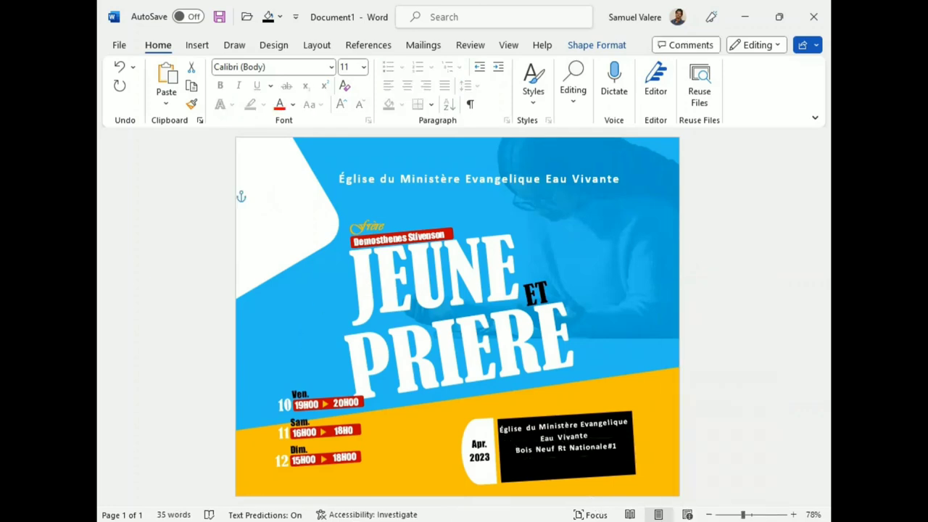
mouse_move(597, 457)
mouse_down()
mouse_move(604, 446)
mouse_move(595, 457)
mouse_up()
click(548, 464)
triple_click(548, 464)
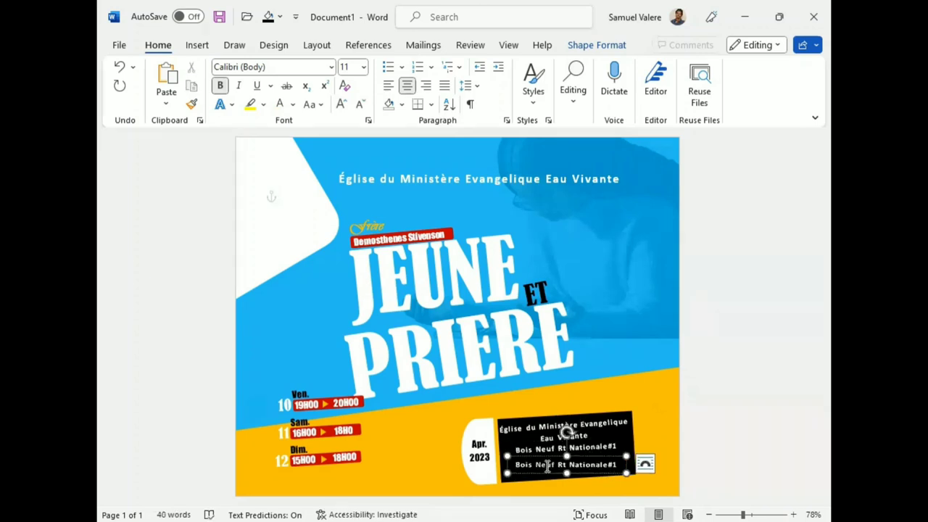
text(Inf)
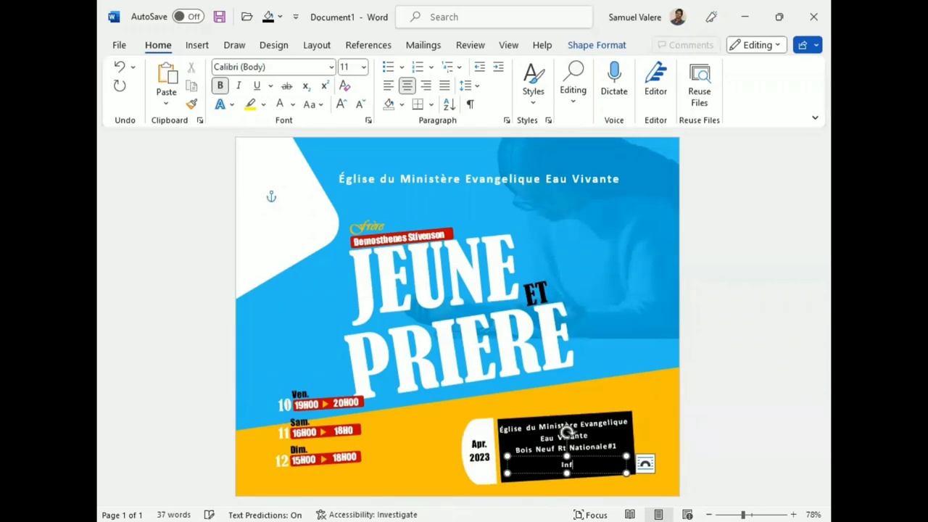
text(:)
key(BackSpace)
key(BackSpace)
text(o: )
text(123)
text( 4567 89)
text(0)
text(0)
text(,)
text( 123)
mouse_move(626, 474)
mouse_down()
mouse_move(669, 468)
mouse_move(623, 469)
mouse_up()
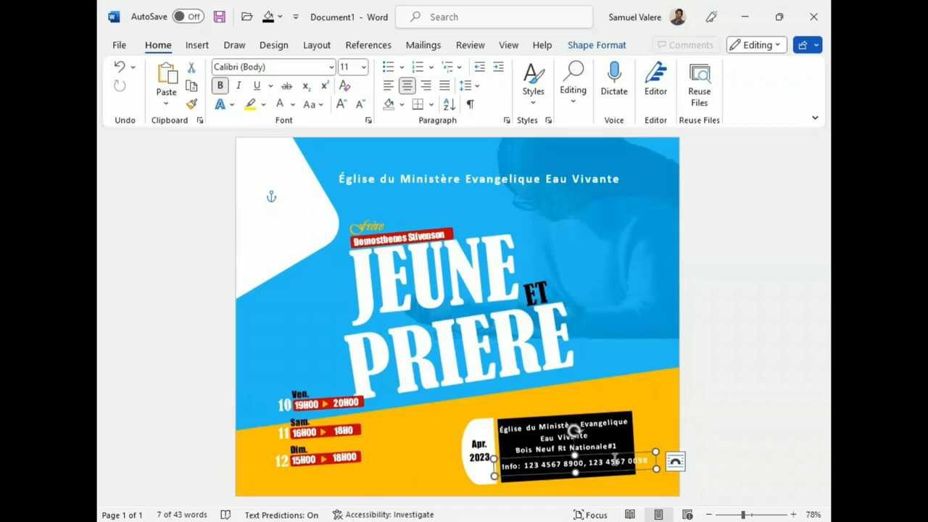
Set the Info line to 10-point text and fit its narrowed box inside the black box
right_click(614, 464)
click(540, 418)
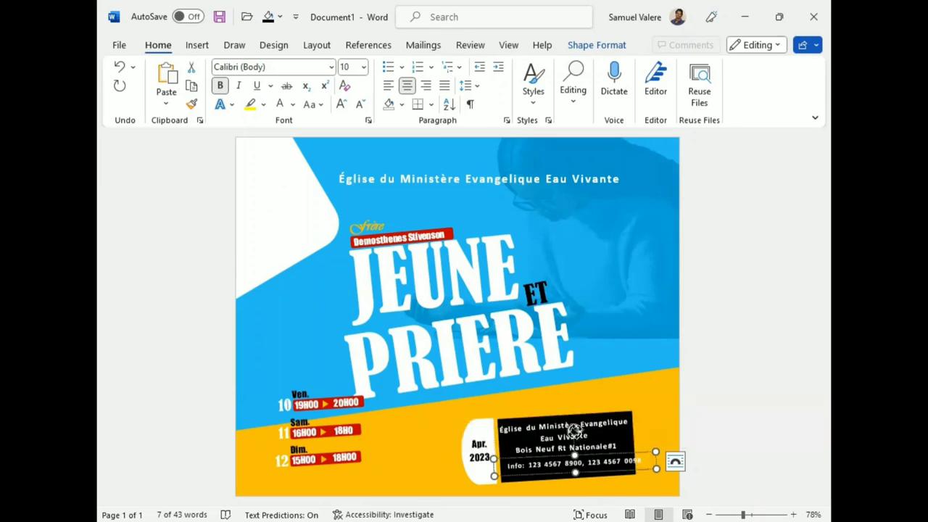
click(643, 462)
drag(494, 475, 509, 471)
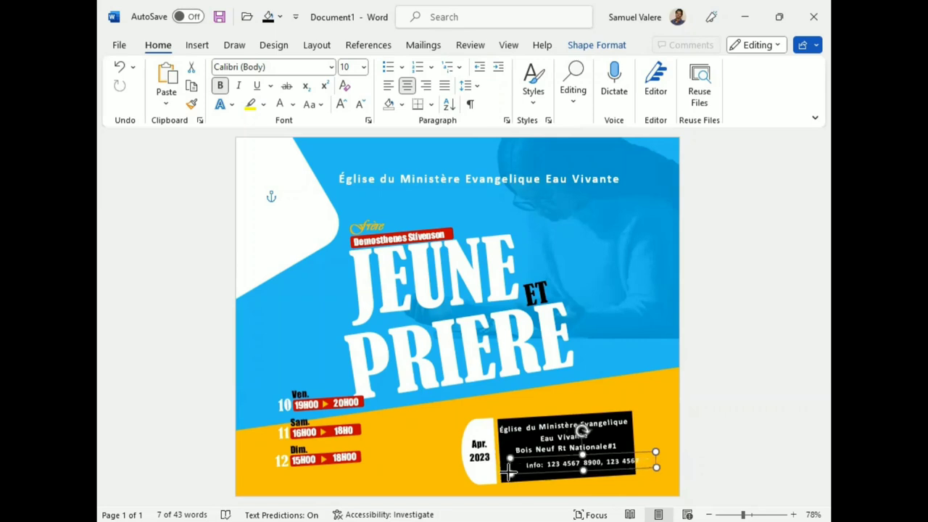
drag(574, 467, 562, 466)
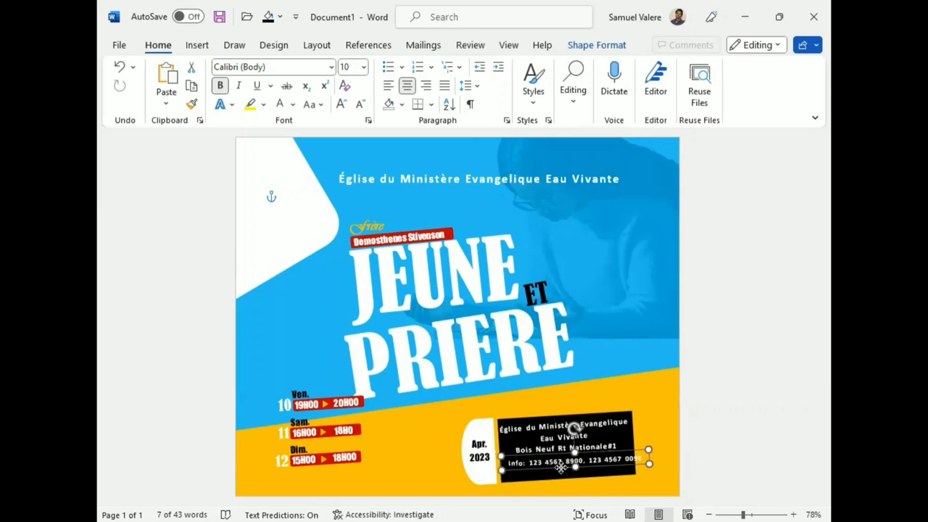
drag(621, 469, 622, 470)
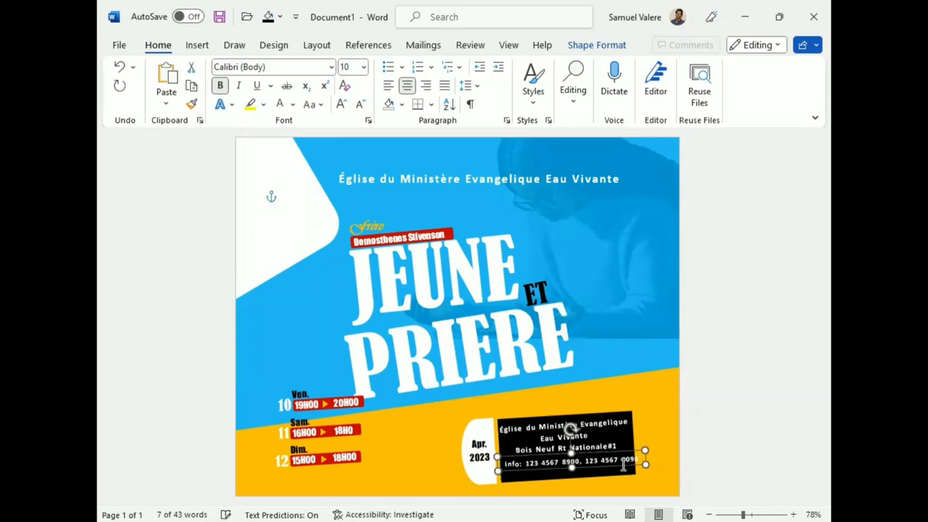
drag(623, 467, 622, 469)
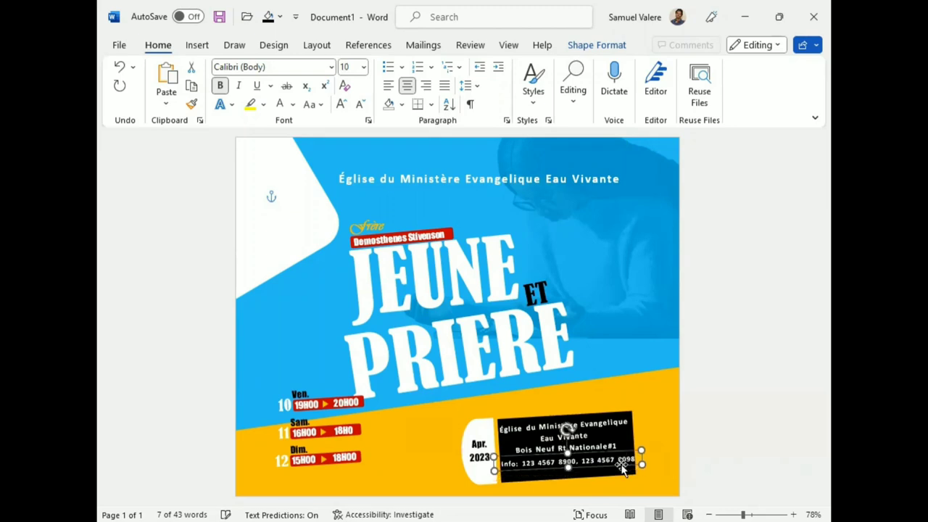
drag(622, 470, 562, 470)
click(564, 470)
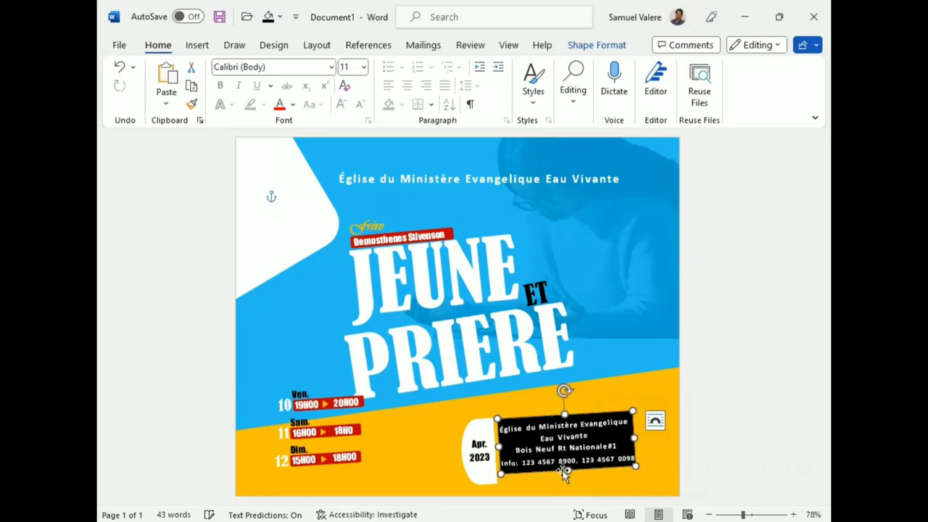
Shorten the Apr. 2023 badge and insert the location-pin icon from the Icon folder
click(481, 482)
drag(480, 483, 481, 476)
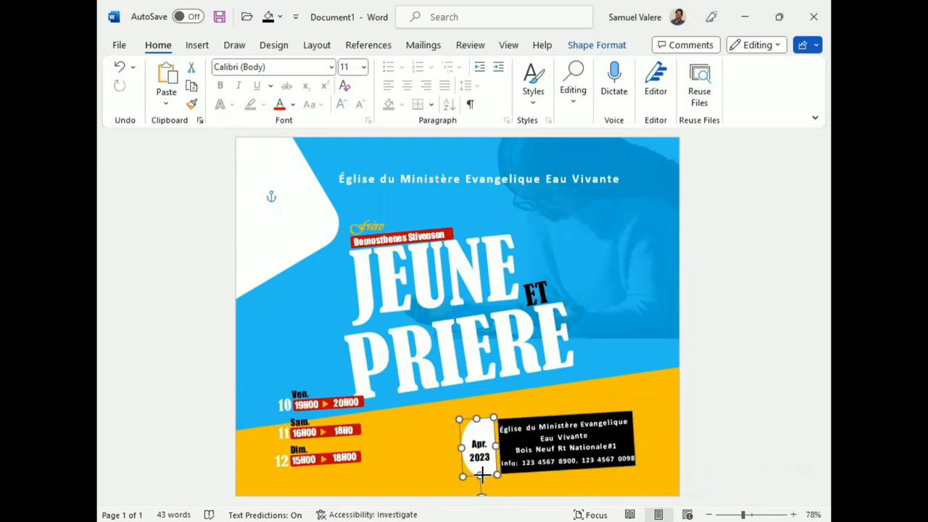
click(196, 45)
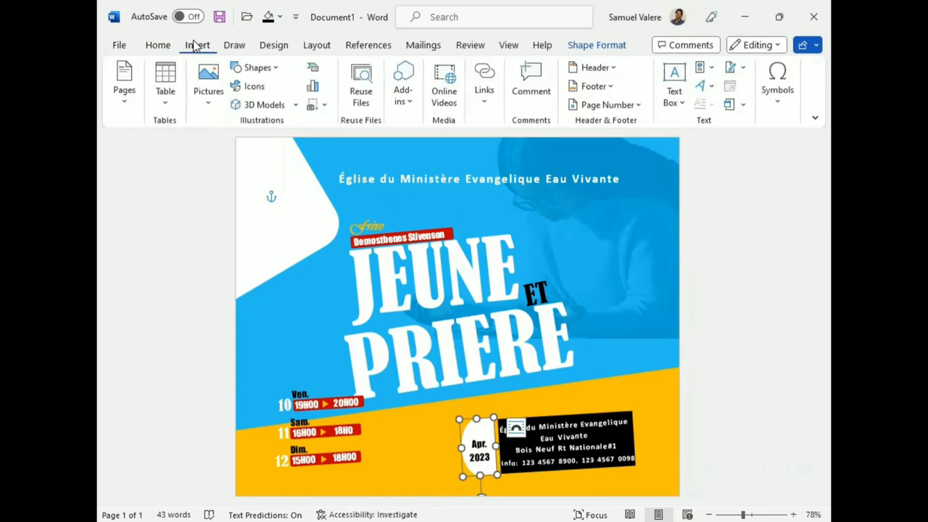
click(208, 103)
click(234, 149)
scroll(172, 187, up, 2)
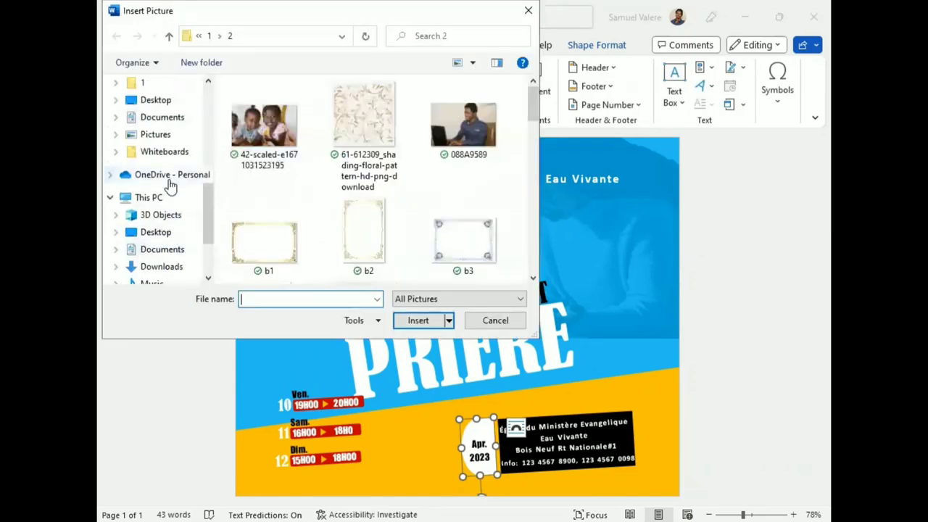
scroll(172, 184, up, 2)
scroll(171, 181, up, 3)
click(148, 220)
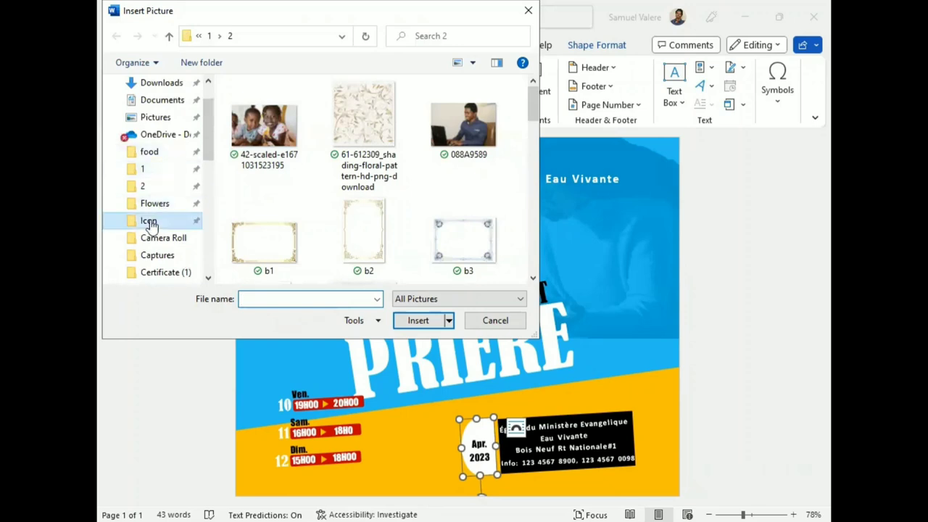
click(463, 218)
click(418, 320)
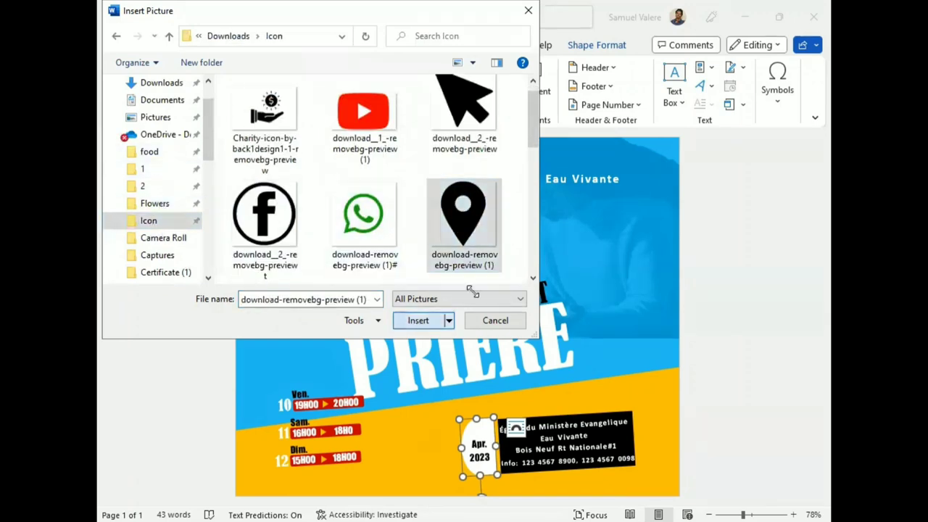
Give the pin icon square wrapping and shrink it to a small size
click(519, 93)
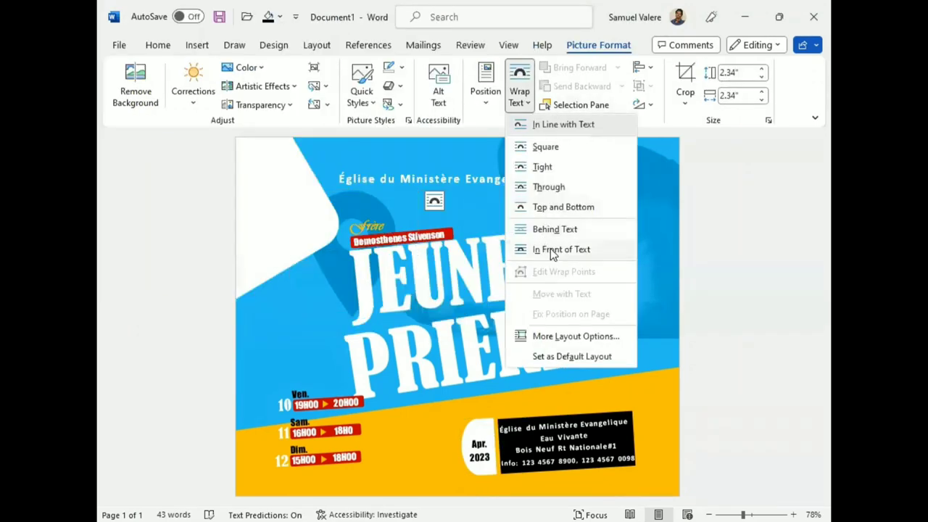
click(545, 147)
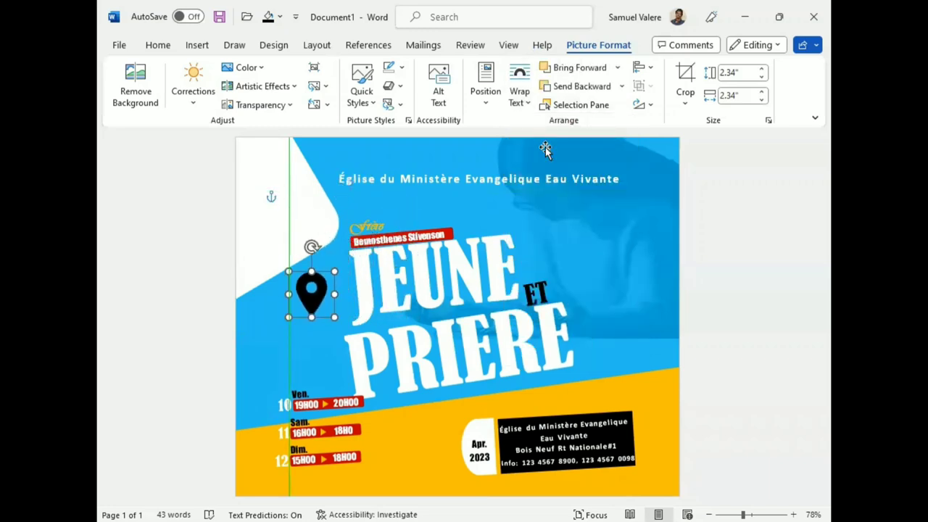
drag(373, 232, 265, 294)
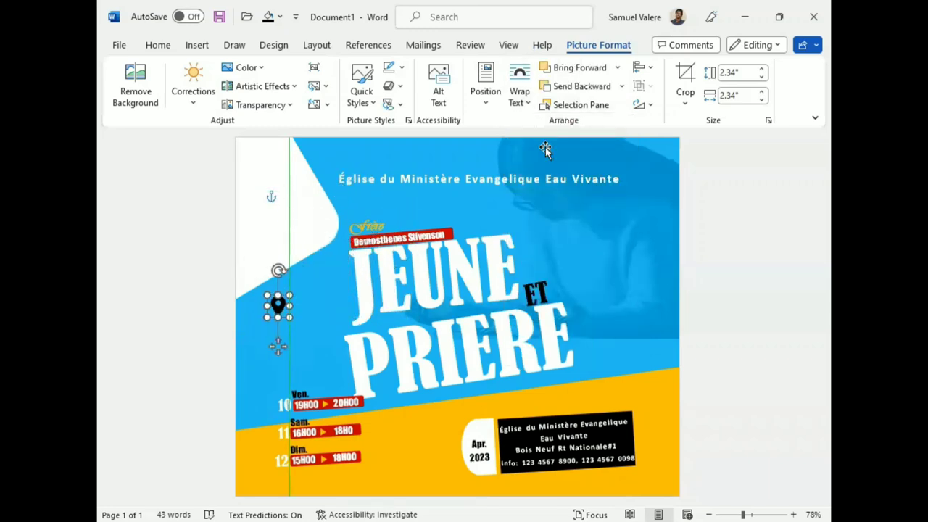
drag(277, 346, 358, 347)
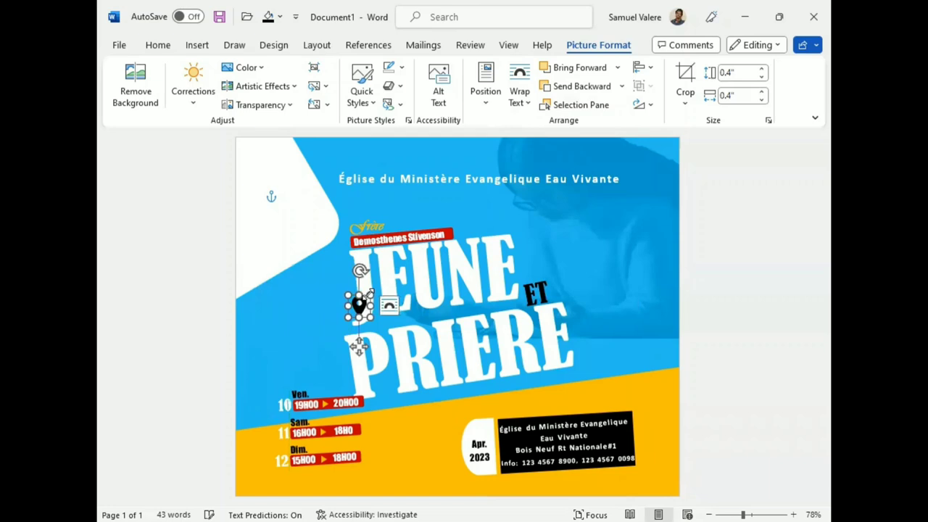
drag(359, 347, 420, 482)
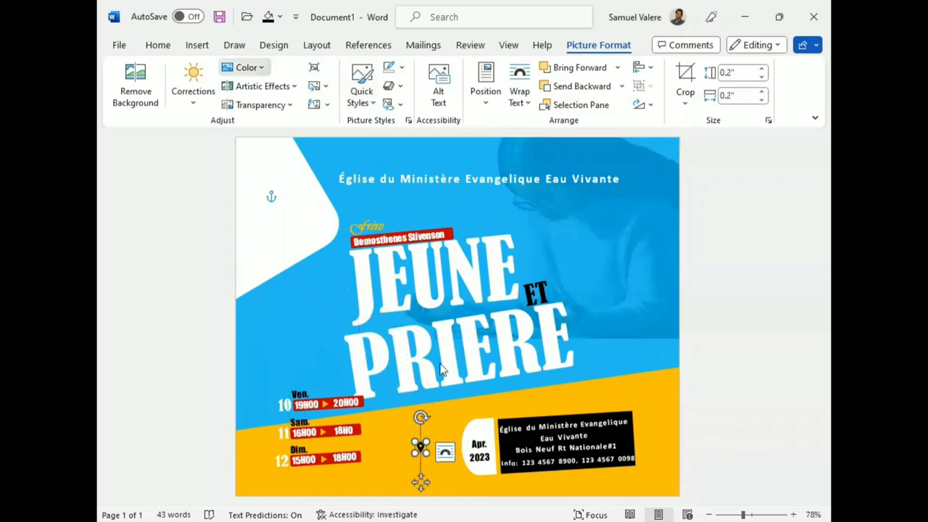
Recolour the pin gold and place it on the black info box before the address
click(246, 67)
click(467, 363)
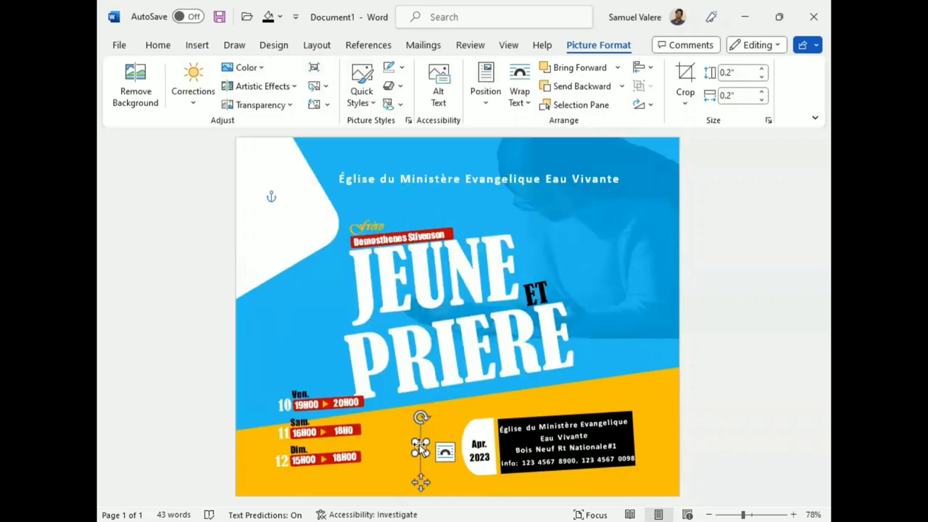
drag(419, 444, 511, 448)
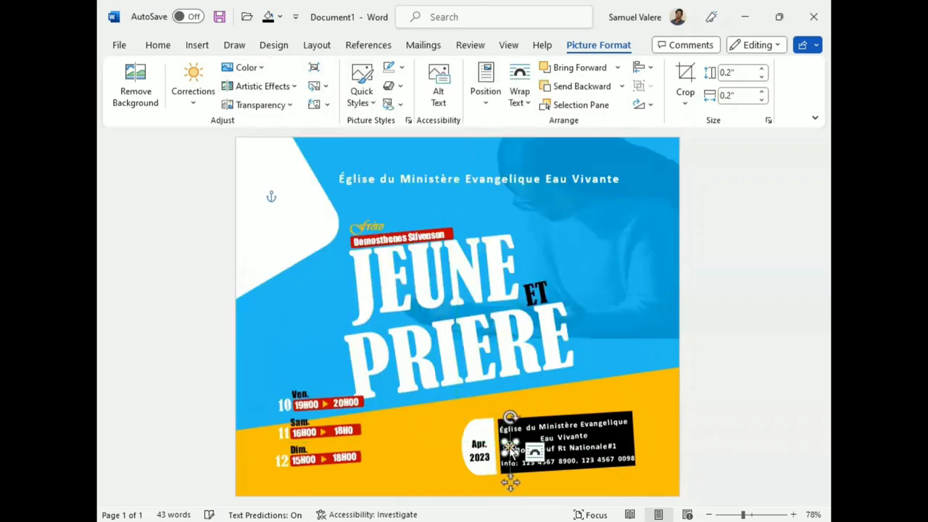
click(725, 410)
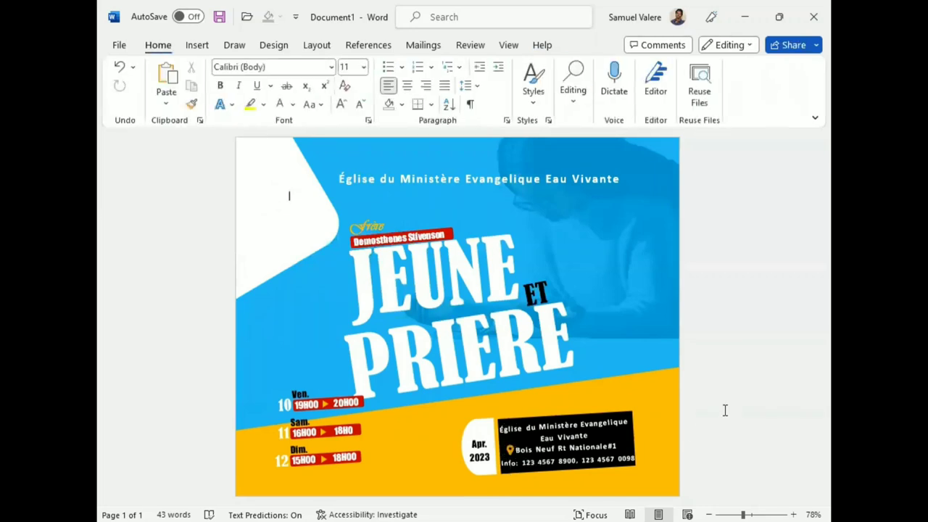
click(511, 449)
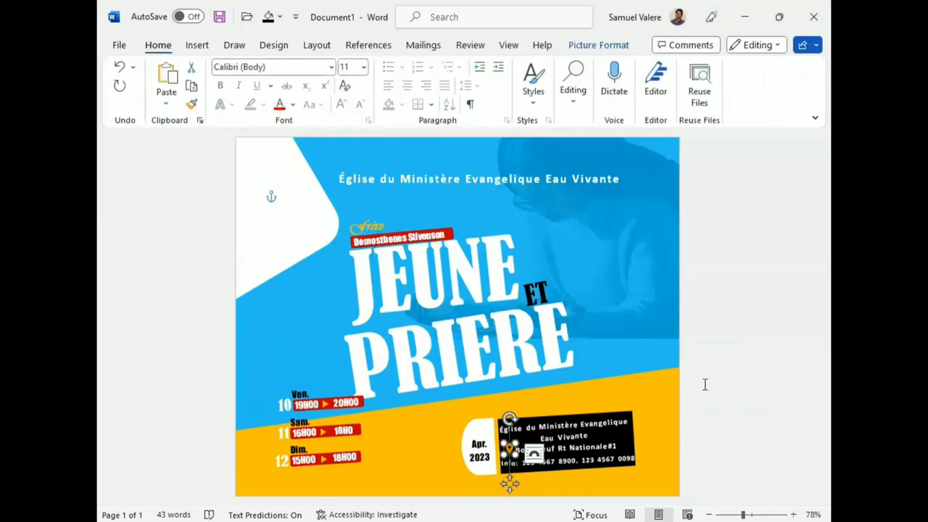
click(719, 382)
Nudge both Apr. 2023 badge shapes slightly upward
click(479, 445)
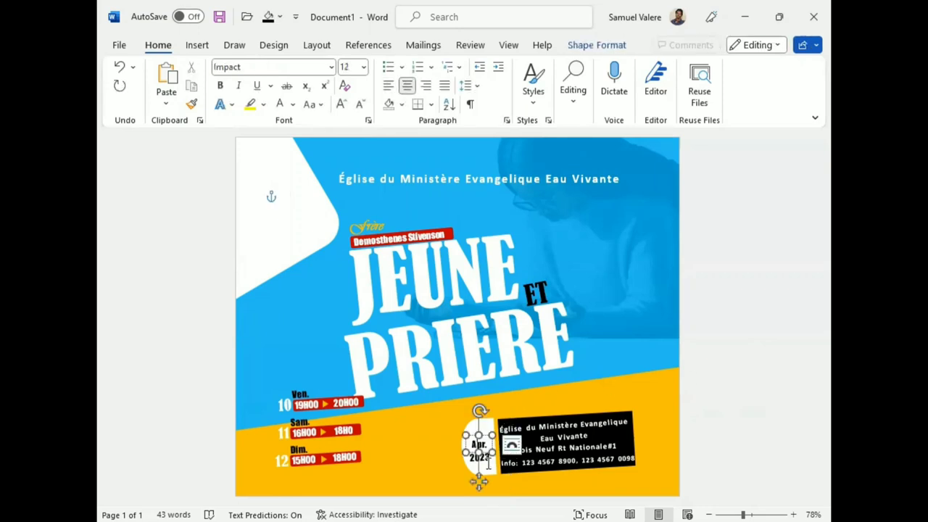
shift+click(480, 455)
drag(480, 443, 480, 442)
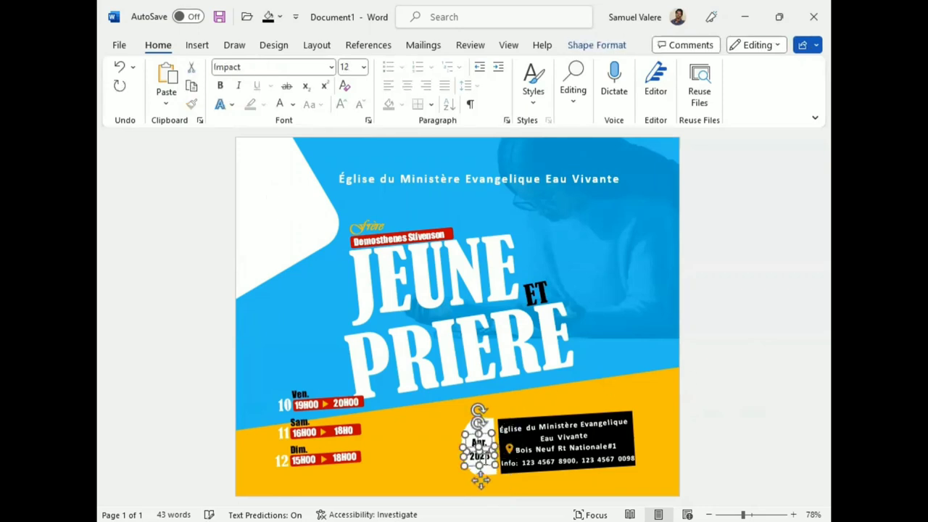
click(762, 371)
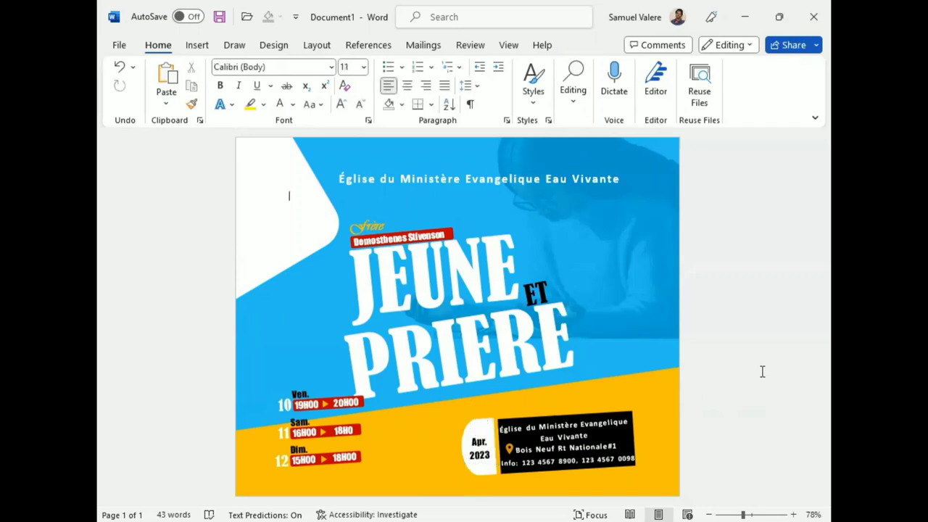
Insert the Holy_Bible-removebg-preview image from picture folder 2
click(206, 45)
click(208, 95)
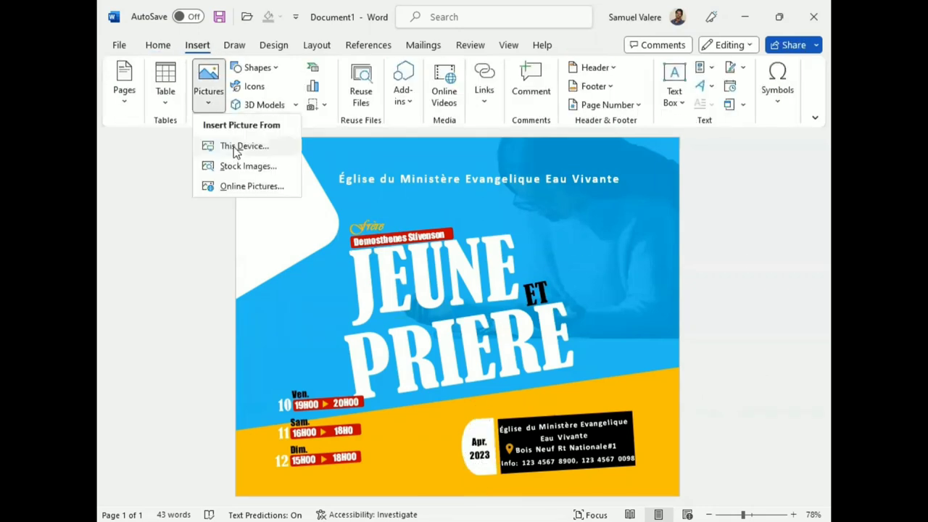
click(236, 147)
scroll(161, 159, up, 3)
scroll(162, 164, up, 3)
scroll(163, 165, up, 3)
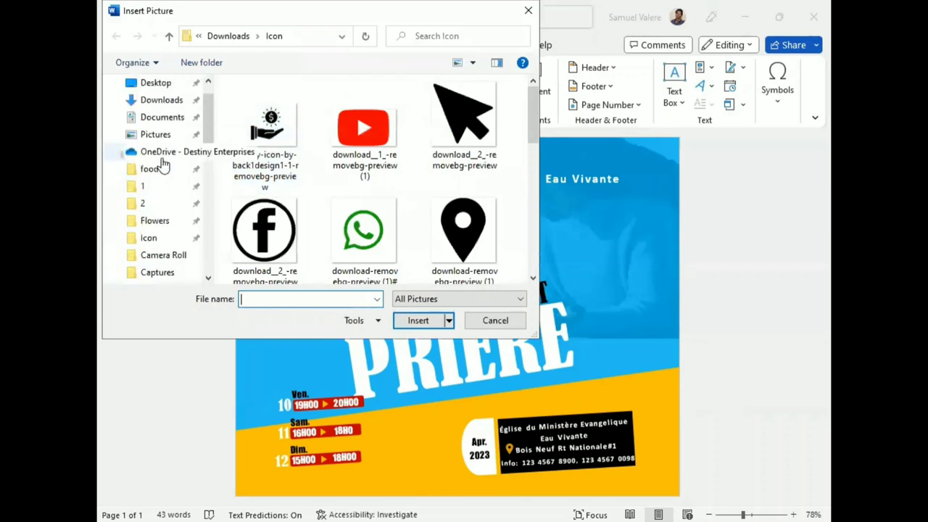
click(142, 203)
scroll(366, 174, down, 3)
scroll(370, 174, down, 3)
click(366, 141)
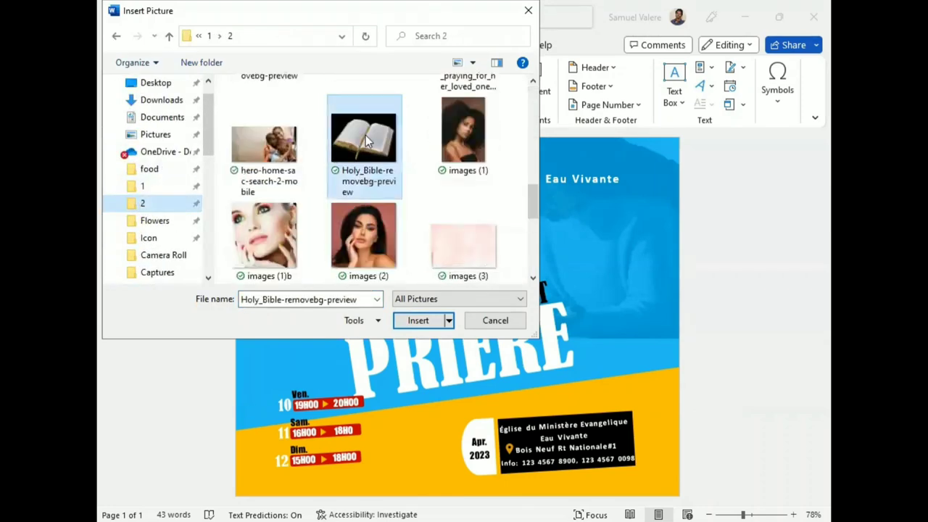
click(418, 324)
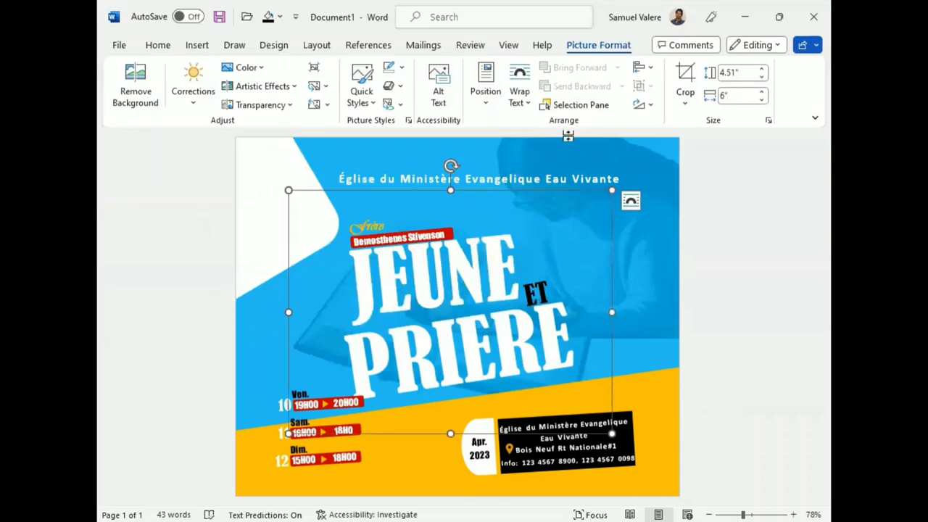
Set the Bible image in front of text at 2.79 by 3.71 inches, nudged left
click(519, 87)
click(560, 250)
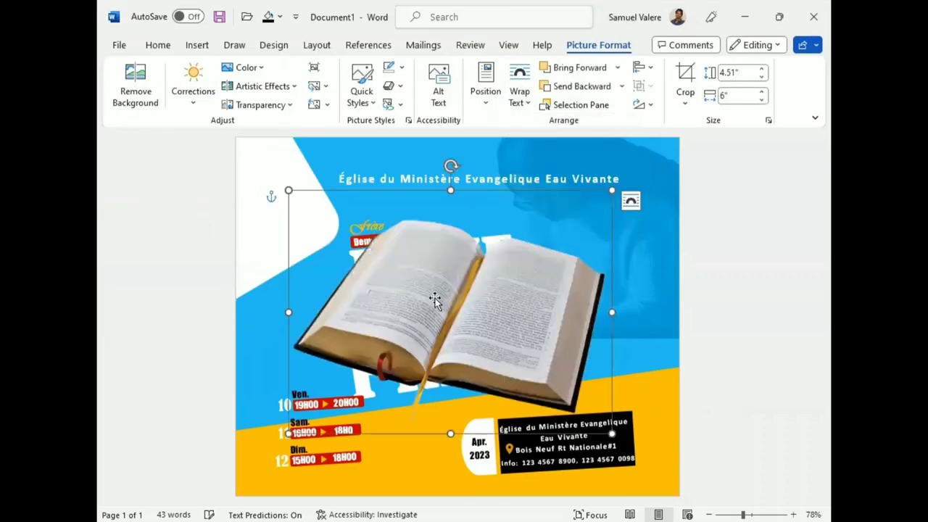
drag(435, 300, 408, 283)
key(ctrl+z)
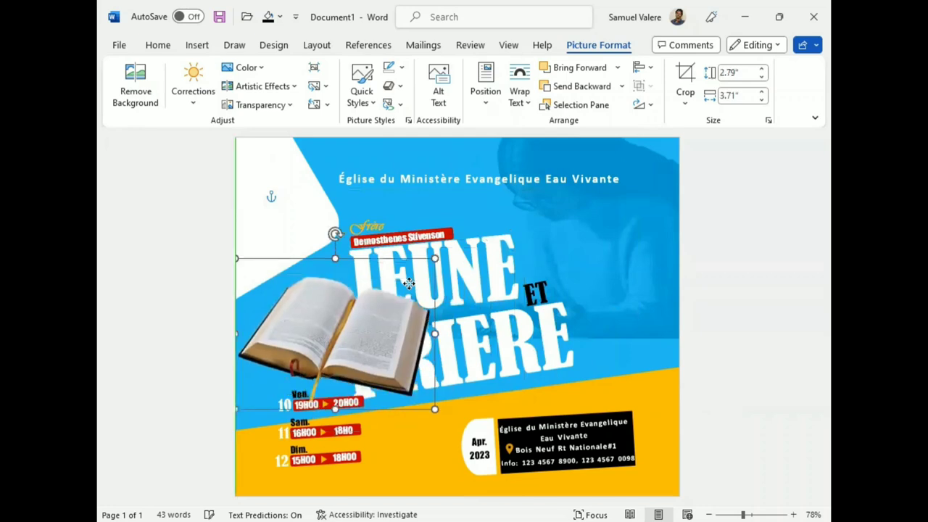
drag(408, 284, 403, 287)
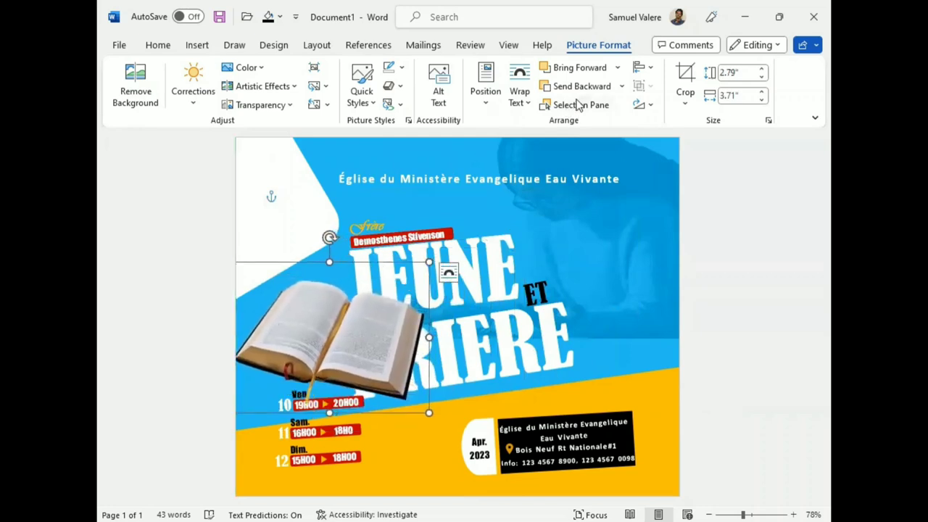
Send the book picture behind the blue background and nudge it left and down
click(621, 86)
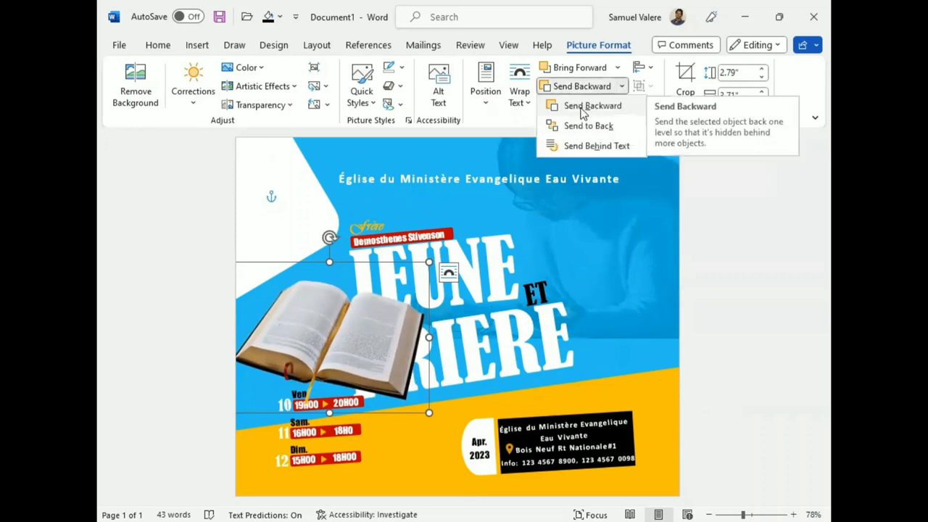
click(571, 114)
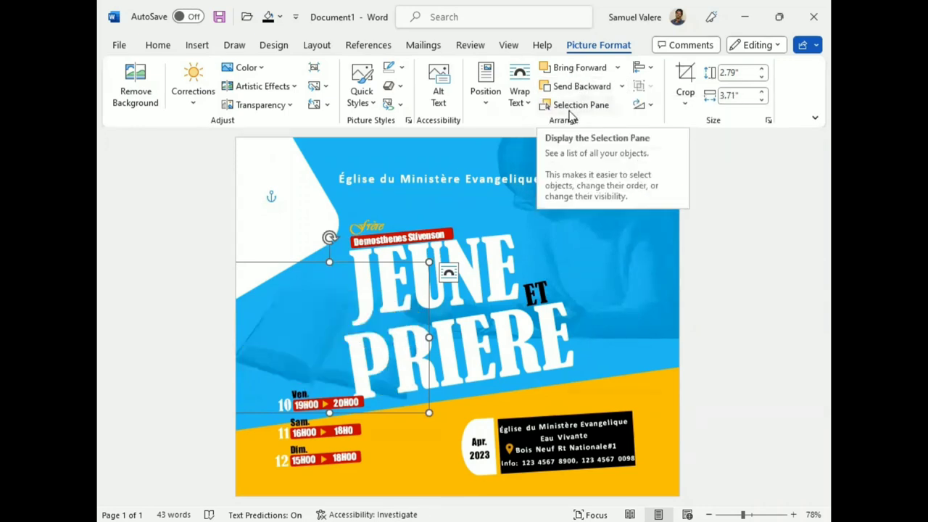
key(Left)
key(Left)
key(Left)
key(Left)
key(Left)
key(Left)
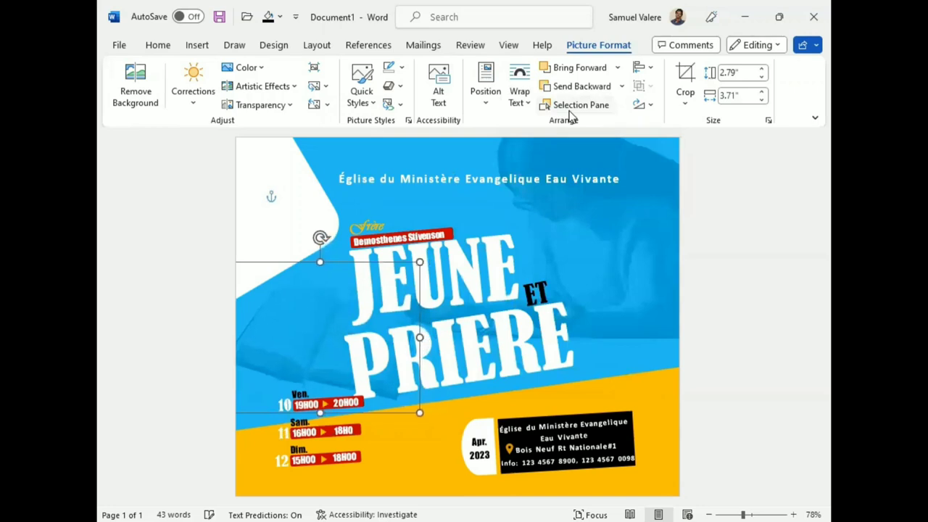
key(Left)
key(Left)
key(Left)
key(Left)
key(Left)
key(Left)
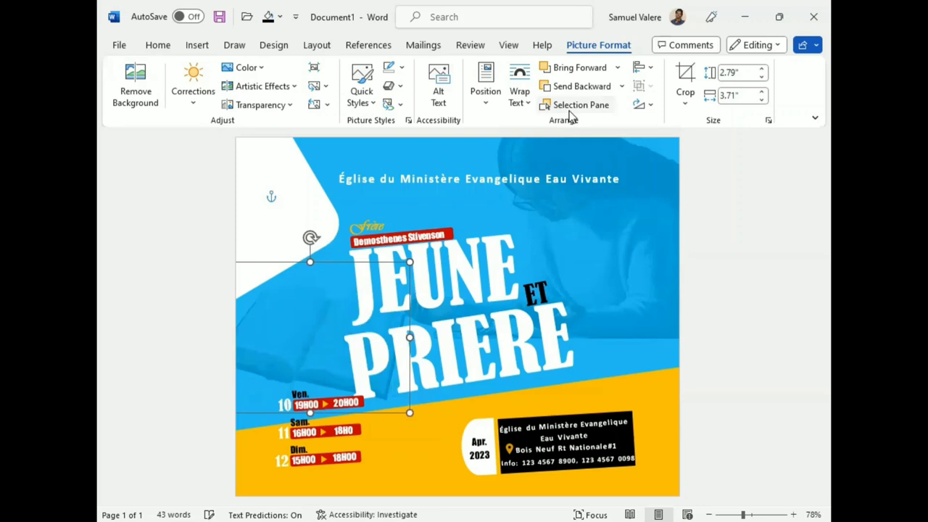
key(Left)
key(Left)
key(Left)
key(Down)
key(Down)
key(Down)
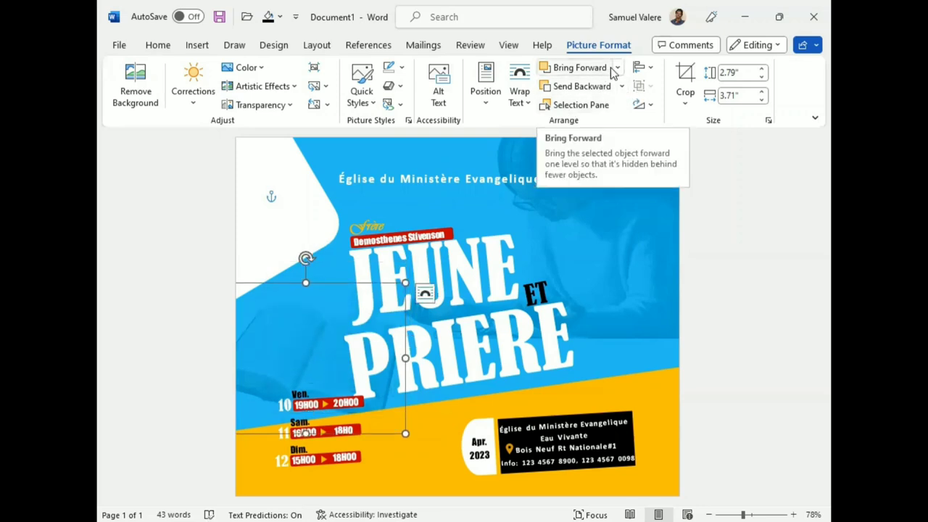
Shrink Picture 2 to 3.47 by 5.2 inches via the Selection Pane
click(581, 105)
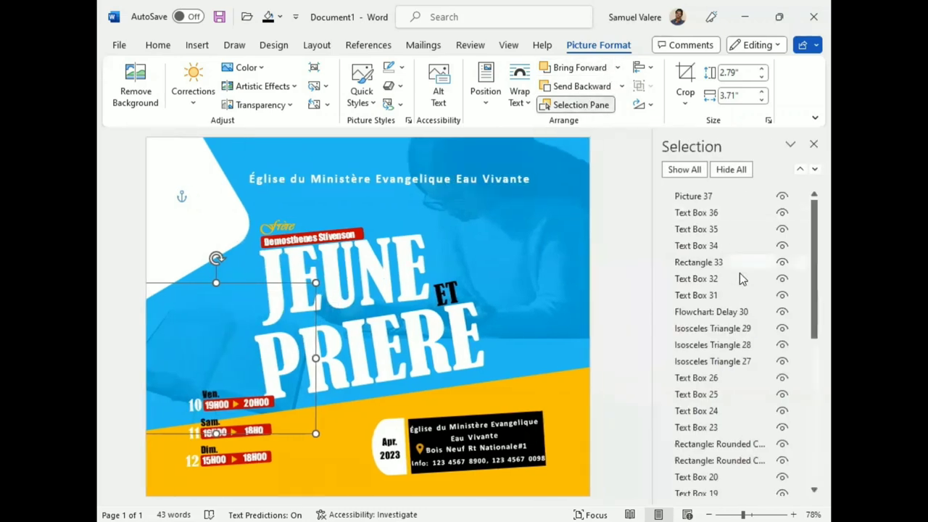
scroll(702, 461, down, 5)
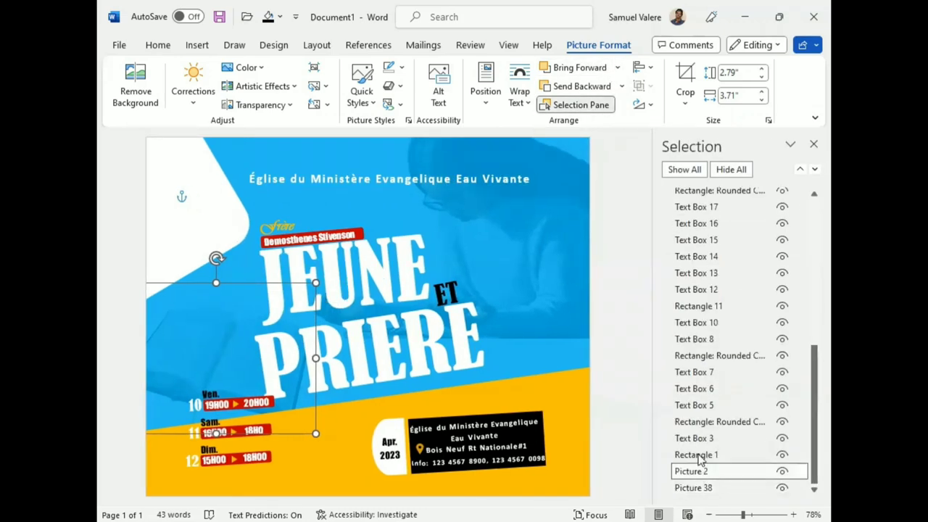
click(699, 471)
drag(287, 339, 331, 324)
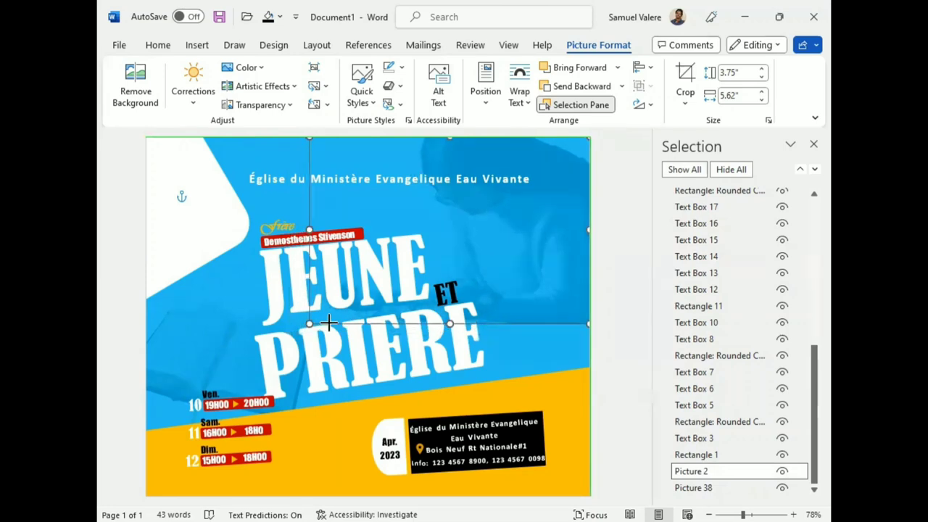
click(812, 145)
Insert the speaker's photo from this computer into the flyer
click(158, 45)
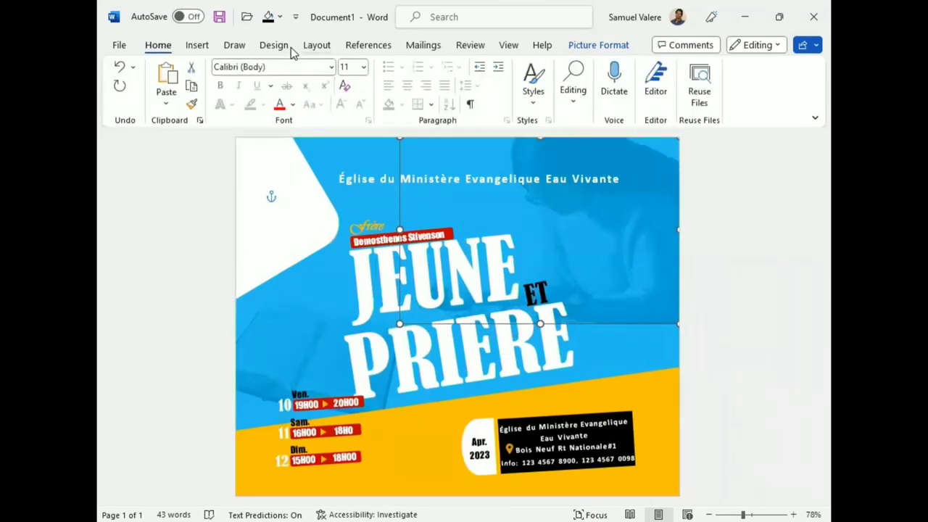
click(198, 45)
click(210, 107)
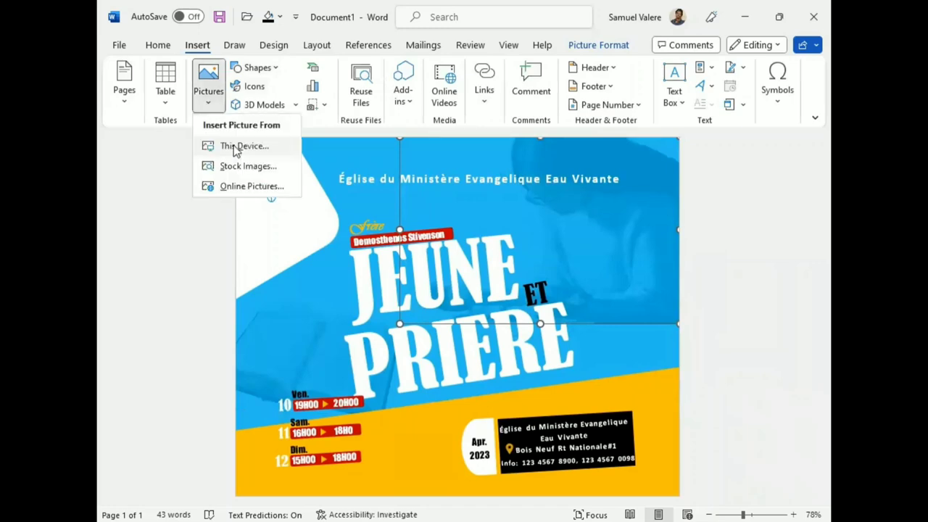
click(235, 147)
scroll(423, 163, up, 3)
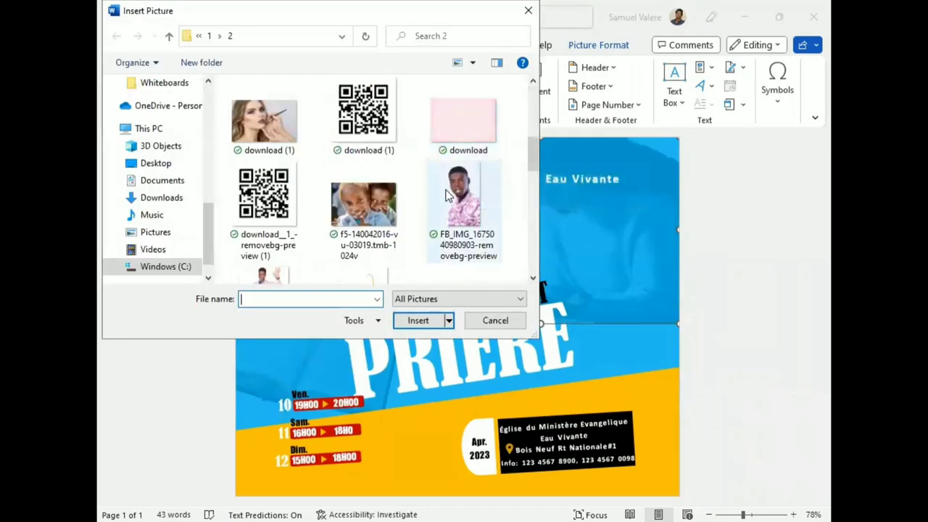
click(463, 206)
click(419, 324)
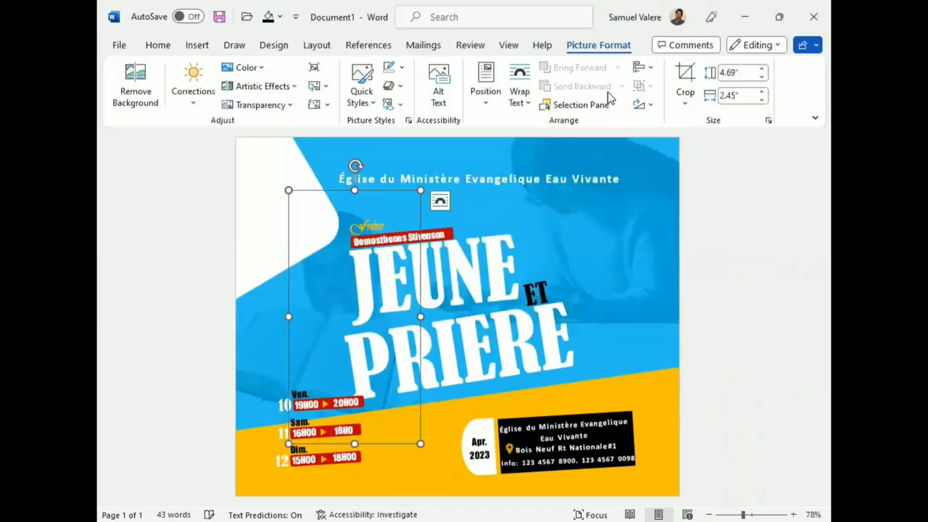
Float the photo in front of text, place it at the right, and send it to back
click(529, 98)
click(551, 248)
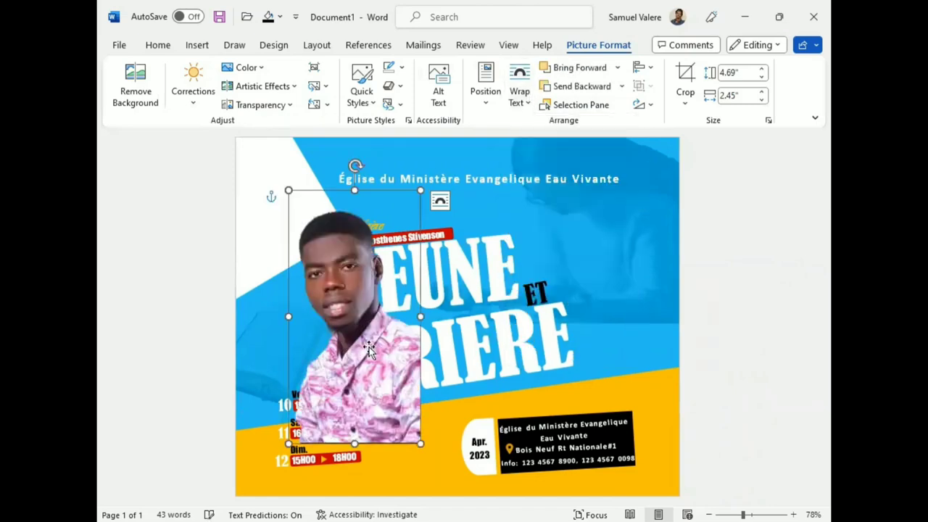
drag(368, 349, 528, 263)
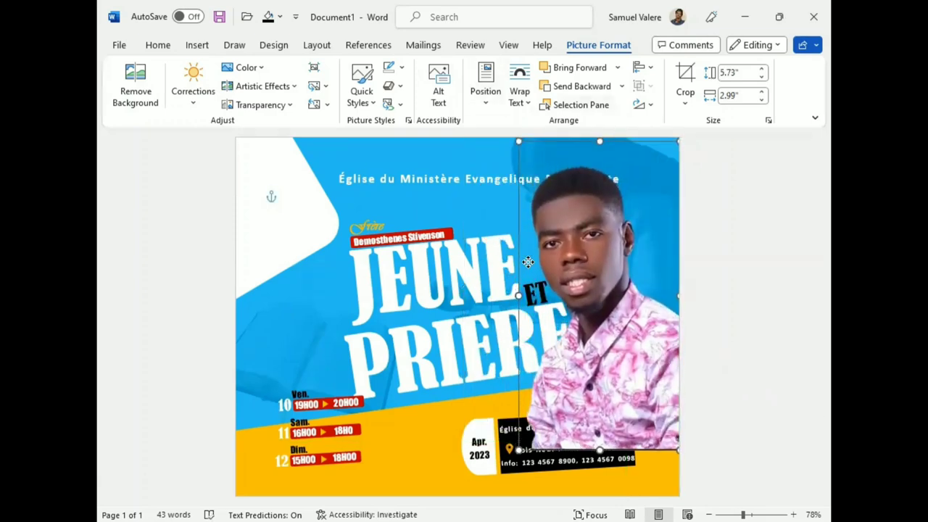
key(Down)
key(Down)
key(Down)
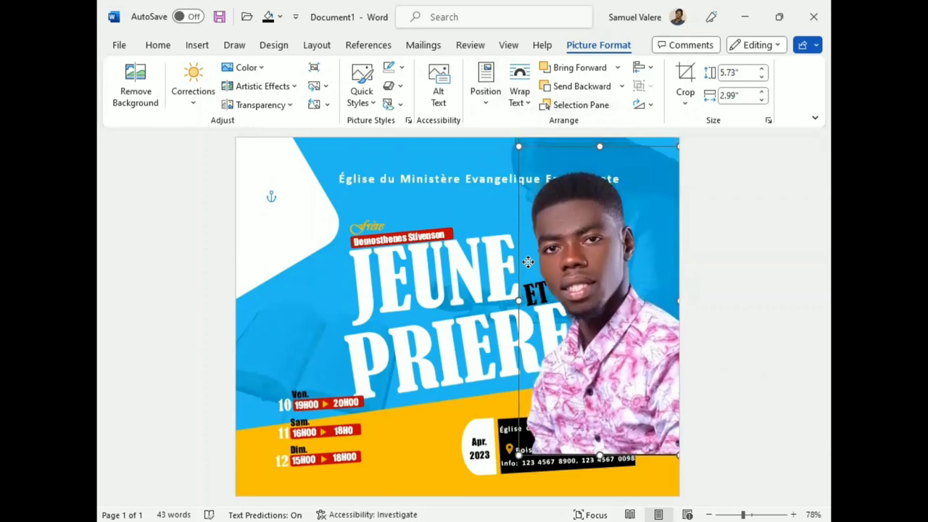
key(Down)
key(Down)
key(Down)
key(Right)
key(Right)
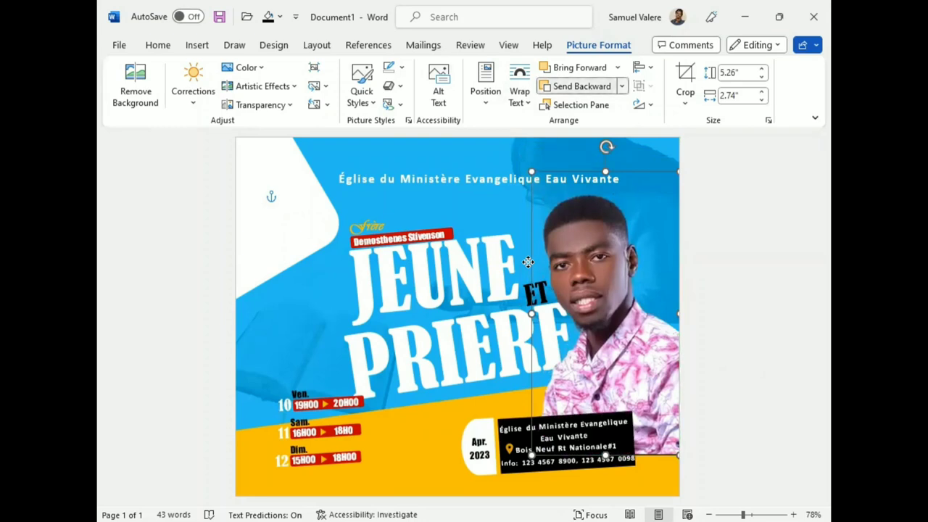
click(621, 85)
click(599, 125)
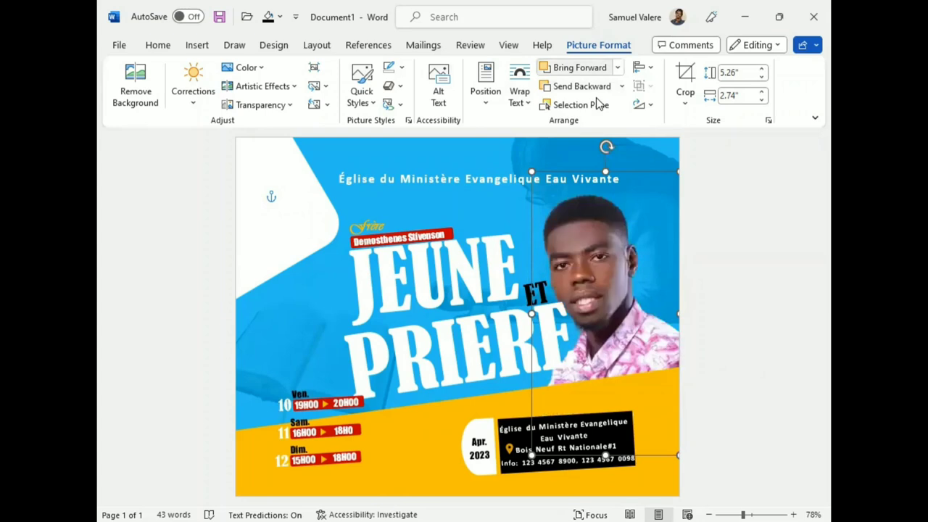
Select the JEUNE, ET and PRIERE text boxes together and nudge them left and down
click(532, 318)
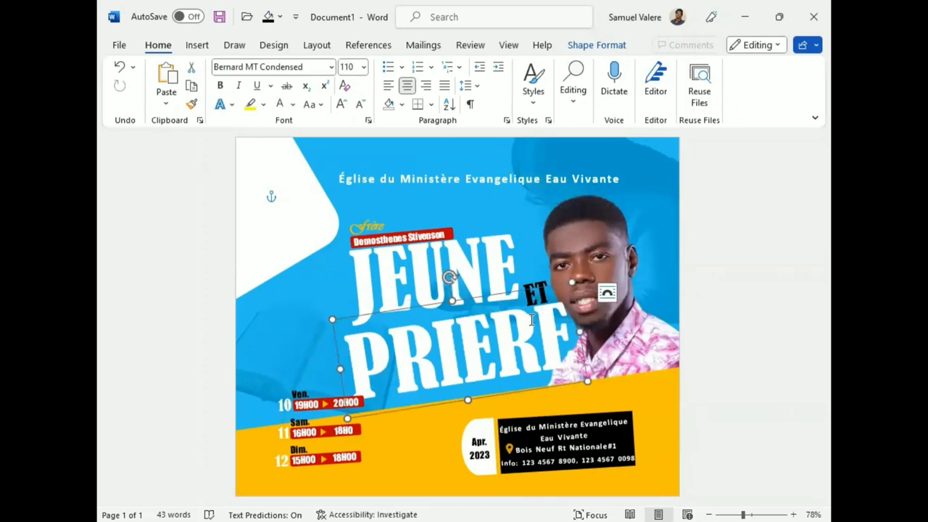
shift+click(535, 296)
shift+click(448, 248)
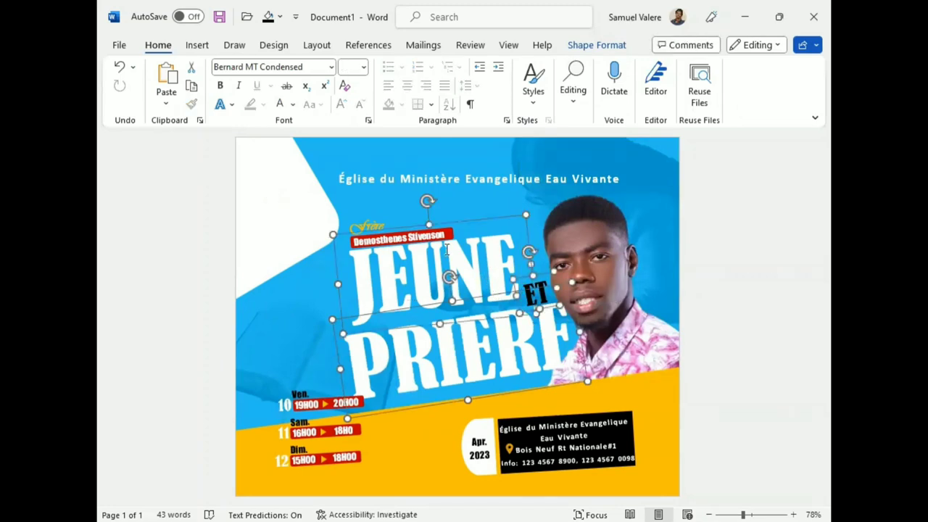
key(Left)
key(Left)
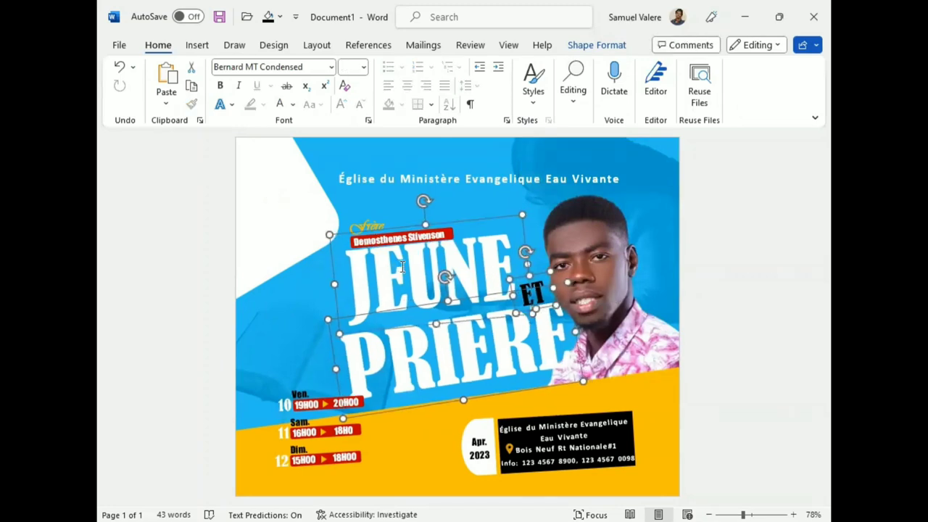
key(Left)
key(Left)
key(Left)
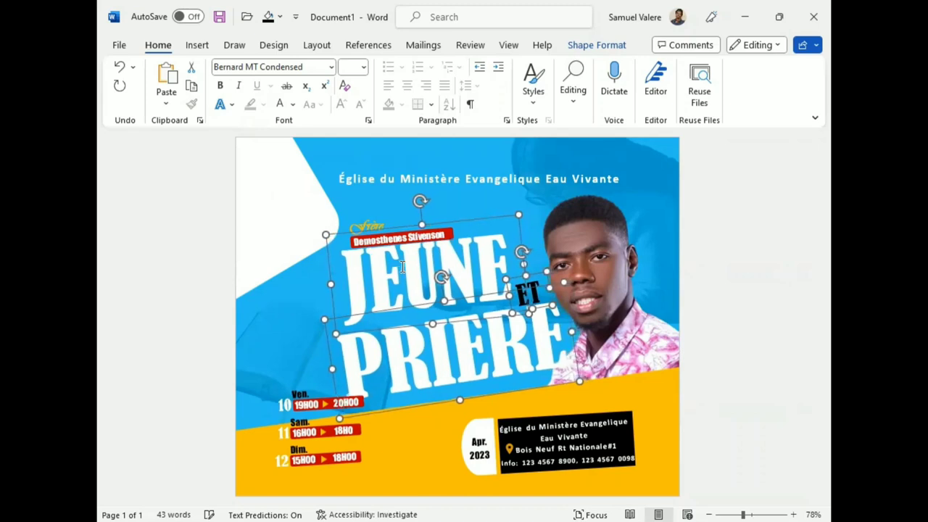
key(Down)
key(Down)
key(Down)
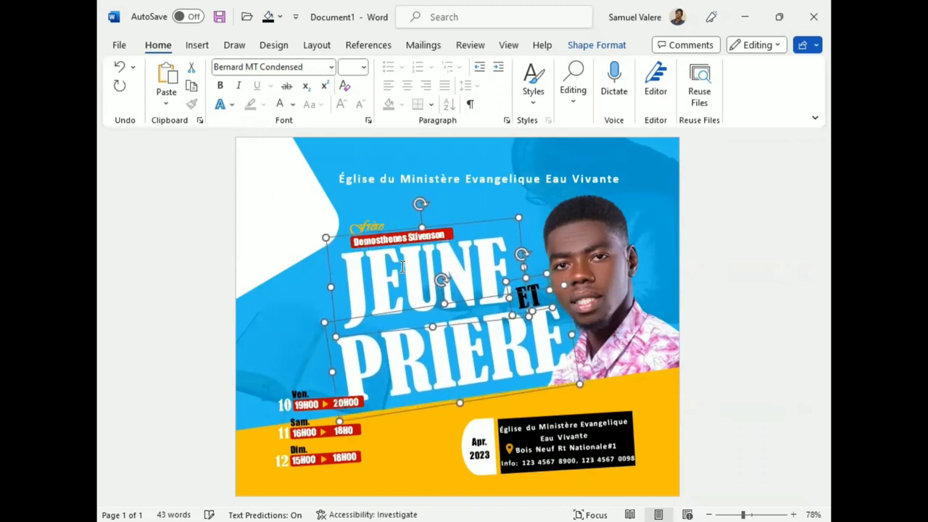
key(Down)
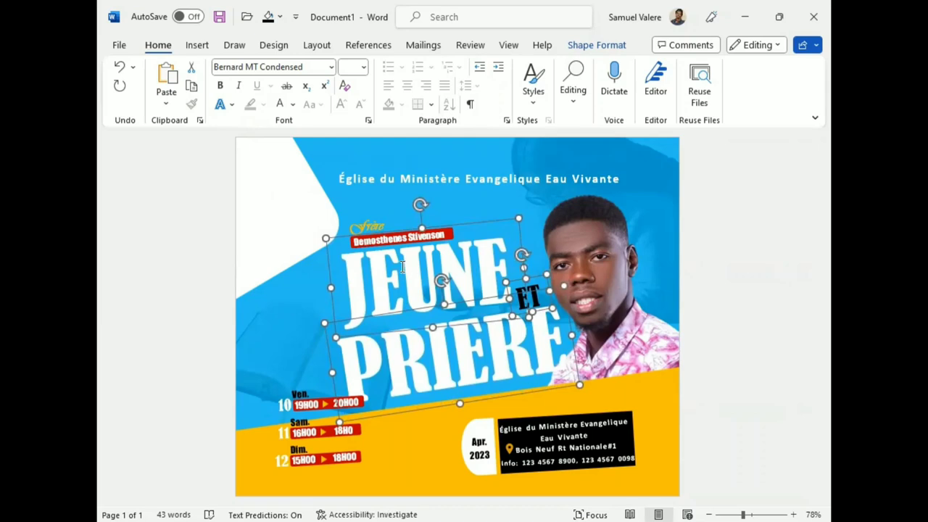
key(Left)
key(Left)
key(Left)
key(Left)
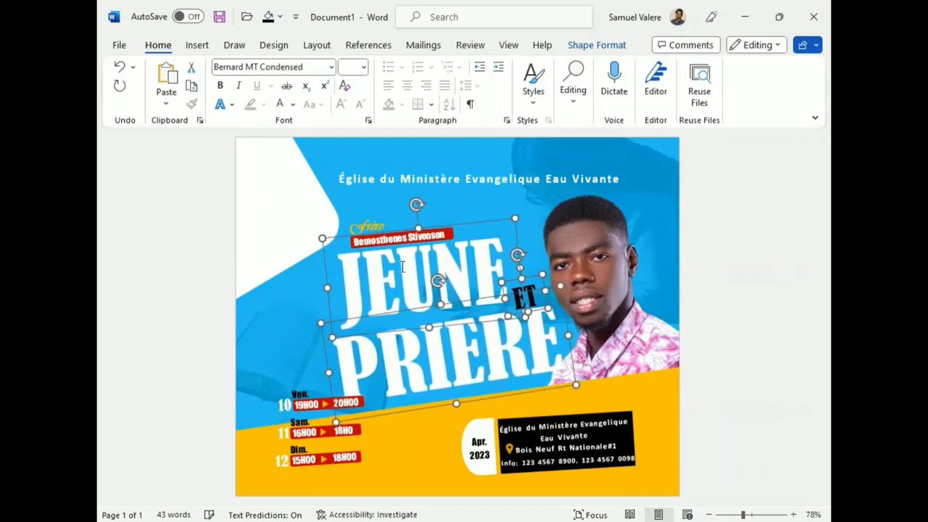
click(506, 208)
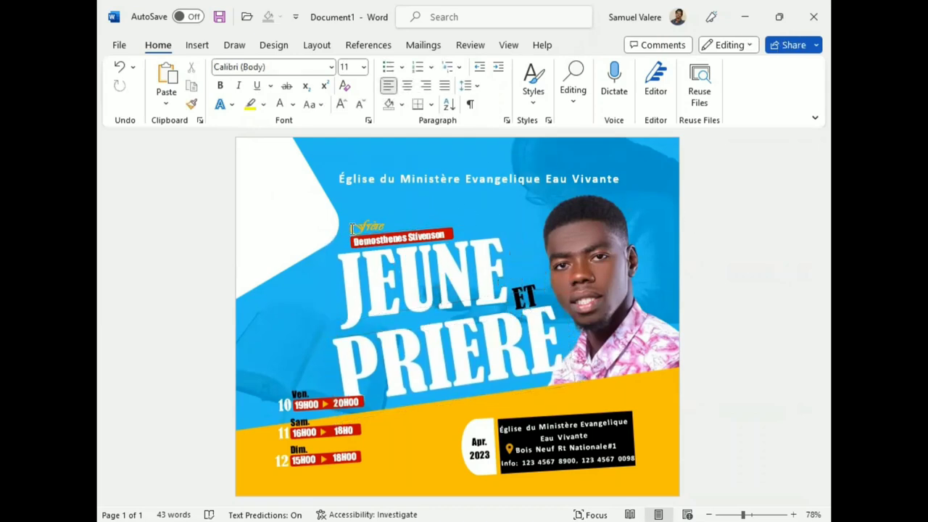
Nudge the Frère label left and down with the arrow keys
click(429, 235)
key(Left)
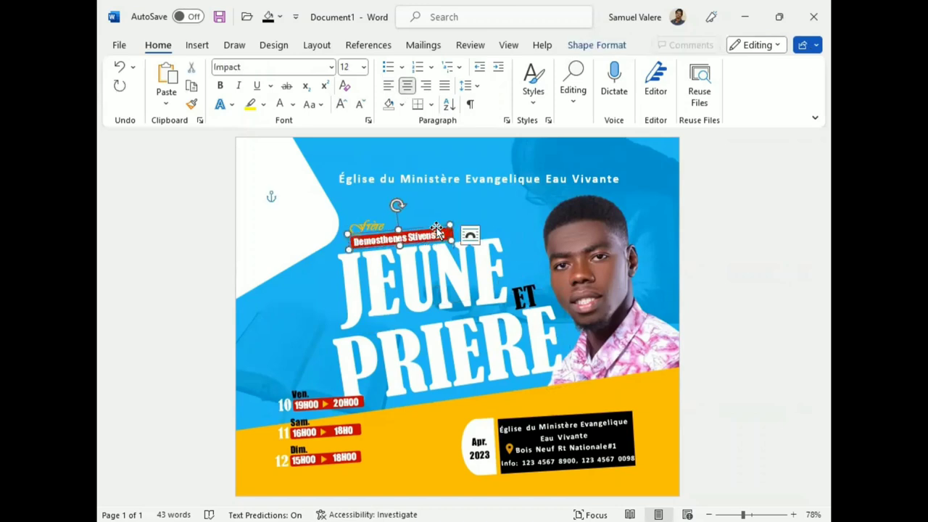
key(Left)
key(Left)
key(Left)
key(Left)
key(Left)
key(Down)
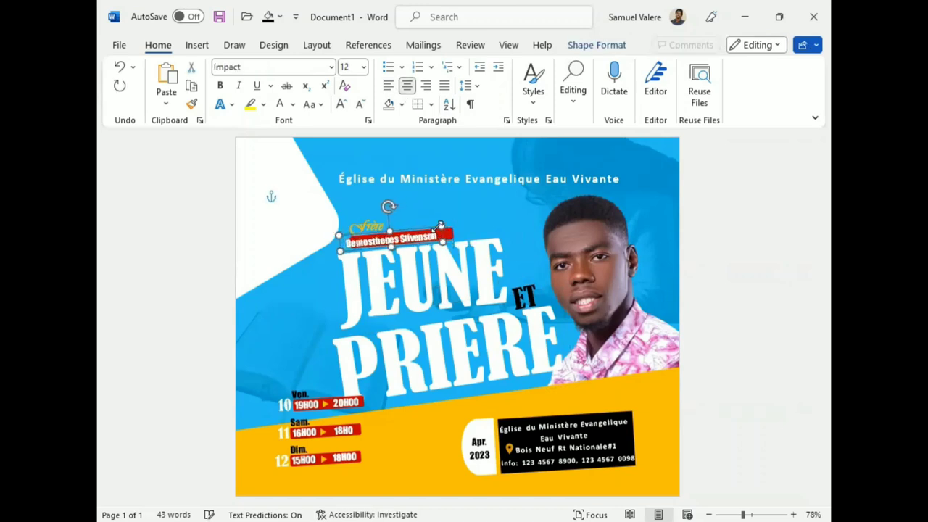
key(Down)
key(Left)
key(Down)
key(Left)
key(Left)
key(Up)
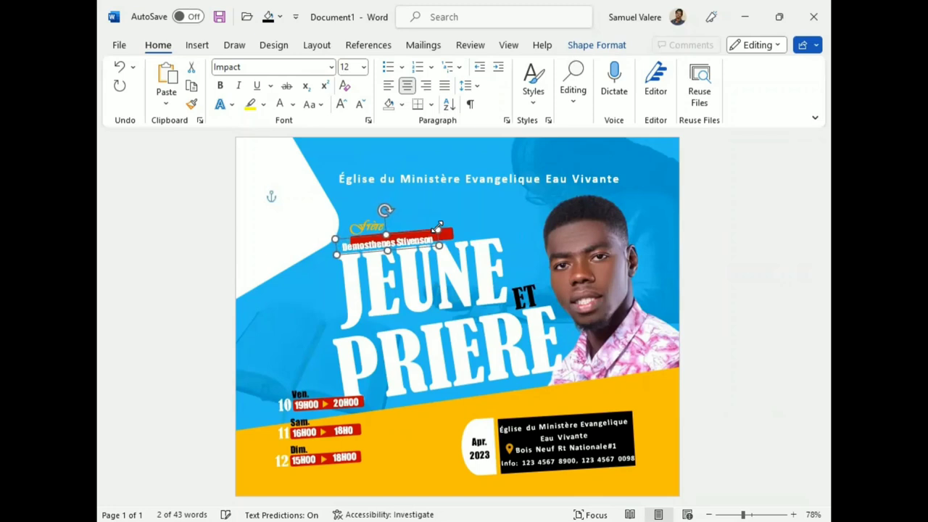
key(Left)
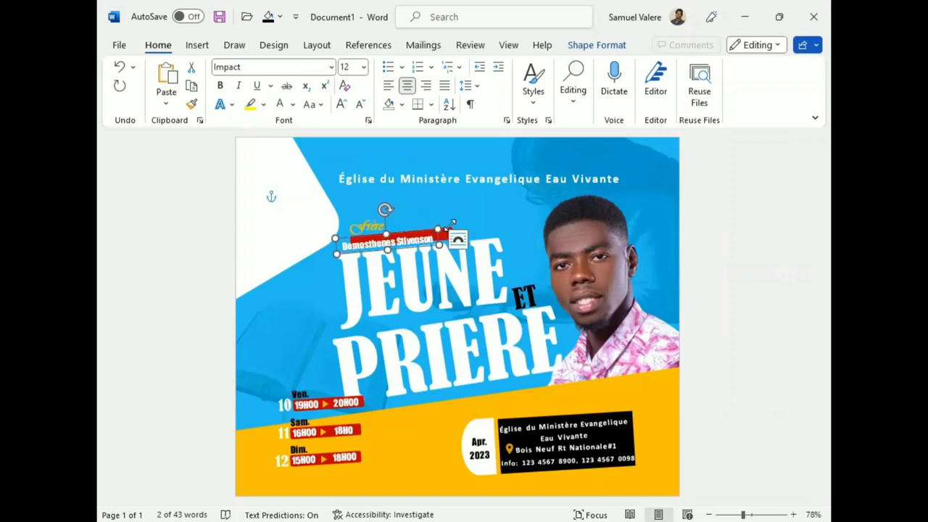
click(445, 228)
key(Left)
key(Left)
key(Left)
key(Left)
key(Left)
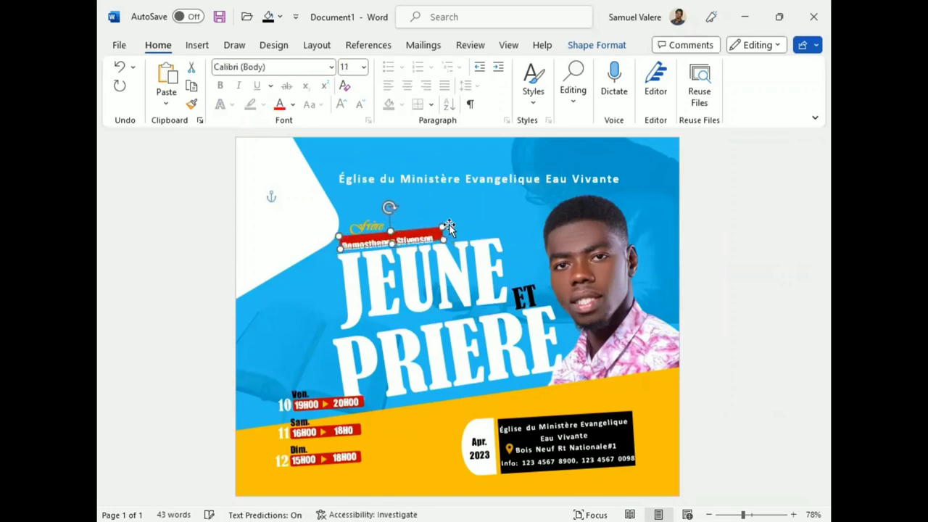
key(Left)
key(Down)
key(Down)
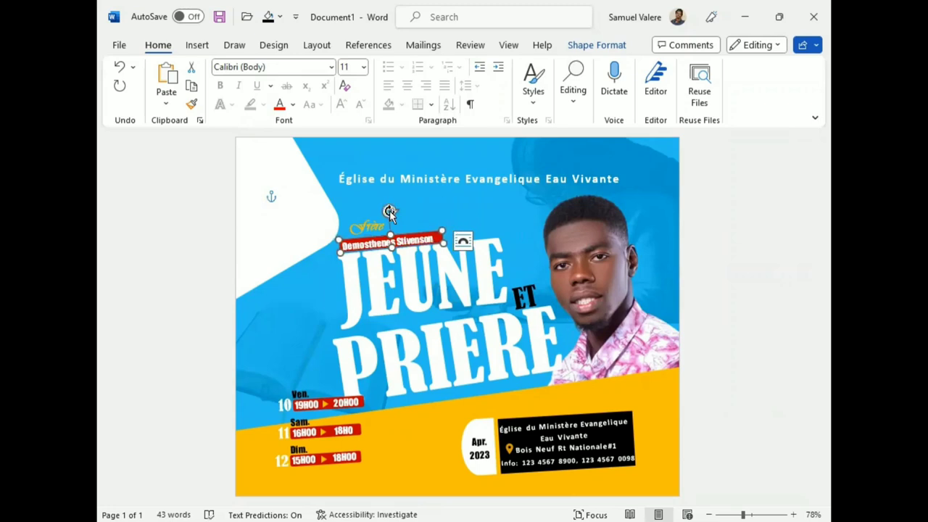
Tilt the Frère label slightly just above the red name banner
drag(389, 210, 389, 210)
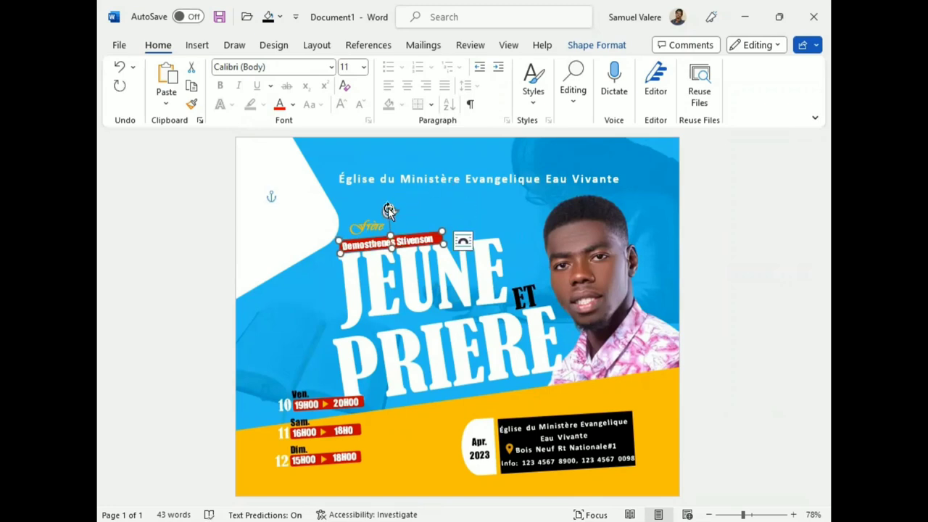
drag(389, 211, 389, 210)
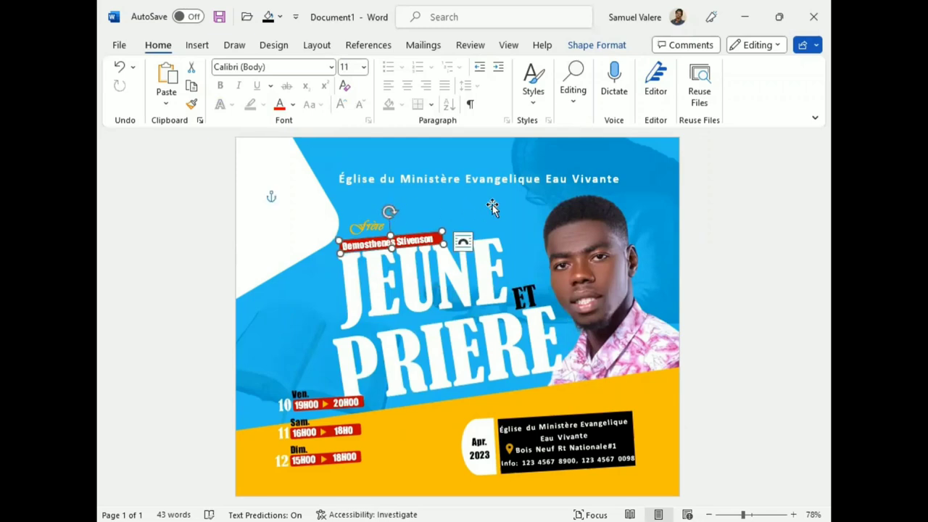
click(387, 212)
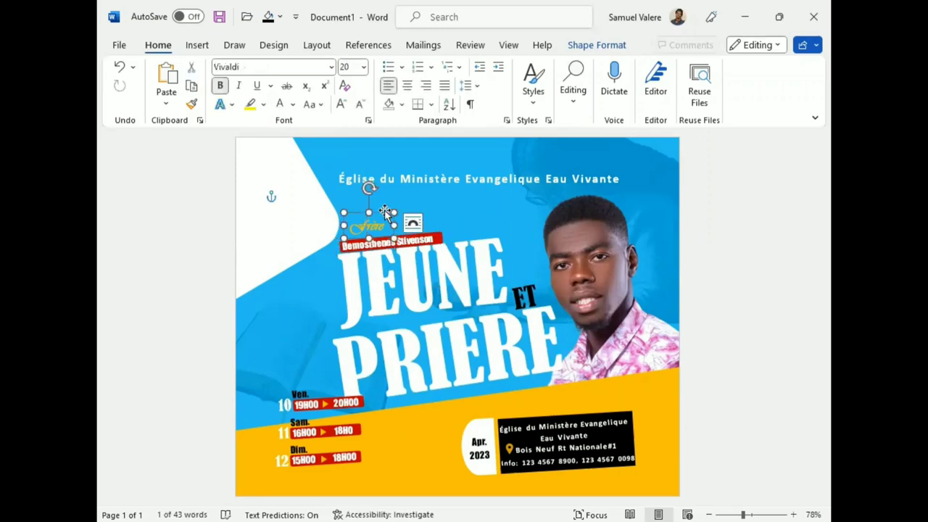
key(ctrl+z)
key(ctrl+z)
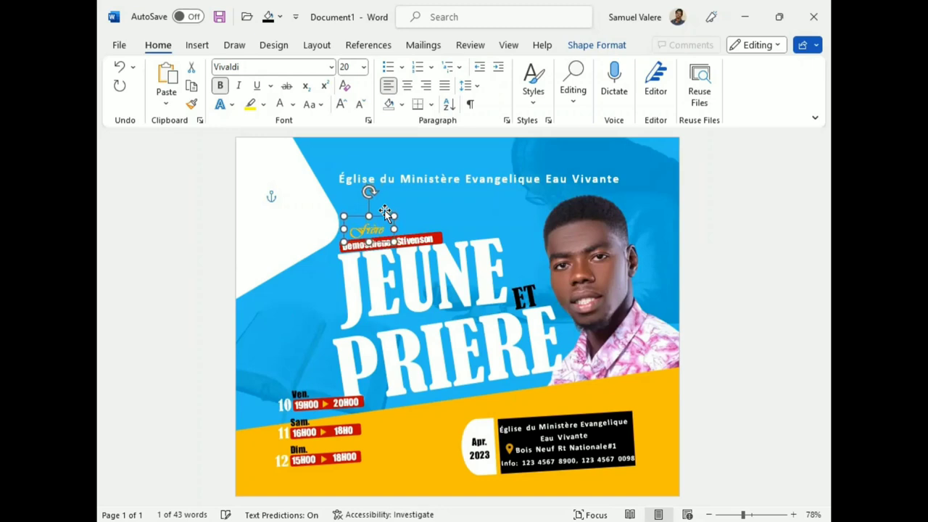
drag(370, 191, 375, 204)
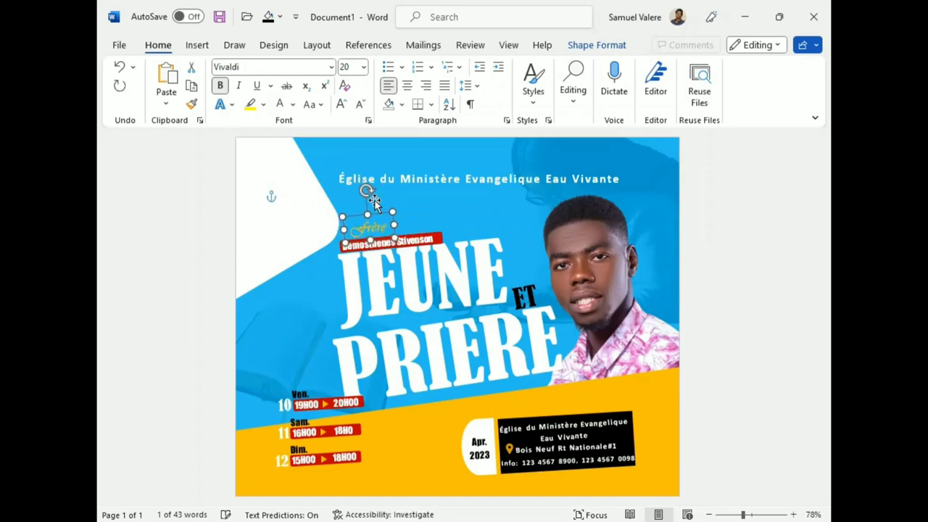
Check the black address box, its inner text and the location pin by selecting each in turn
click(738, 292)
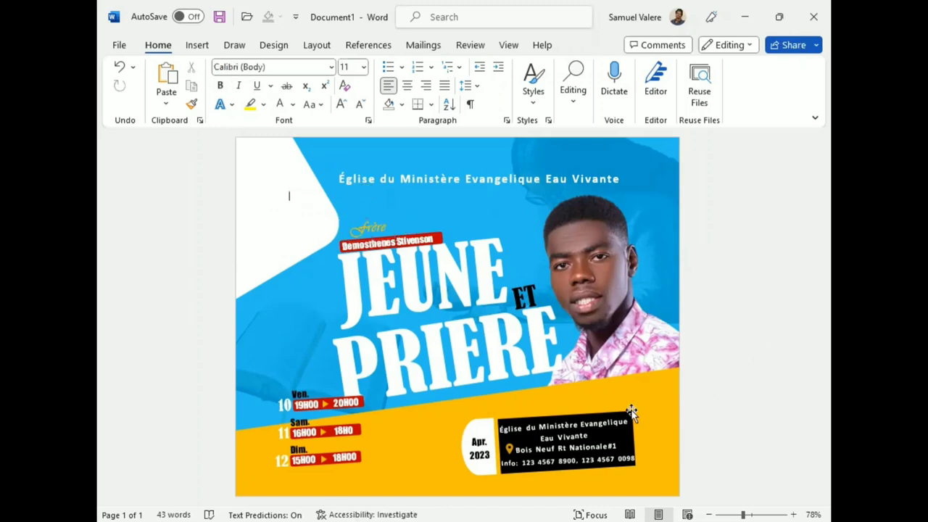
click(552, 429)
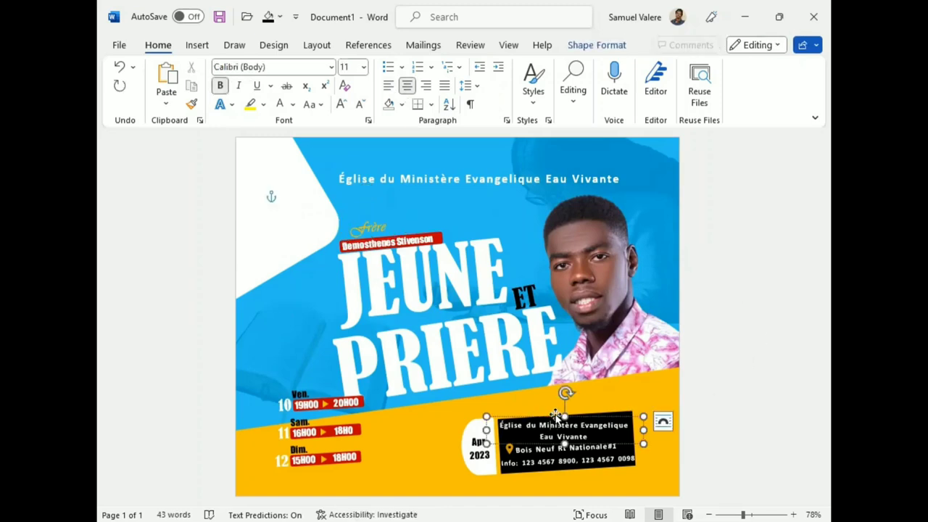
click(556, 415)
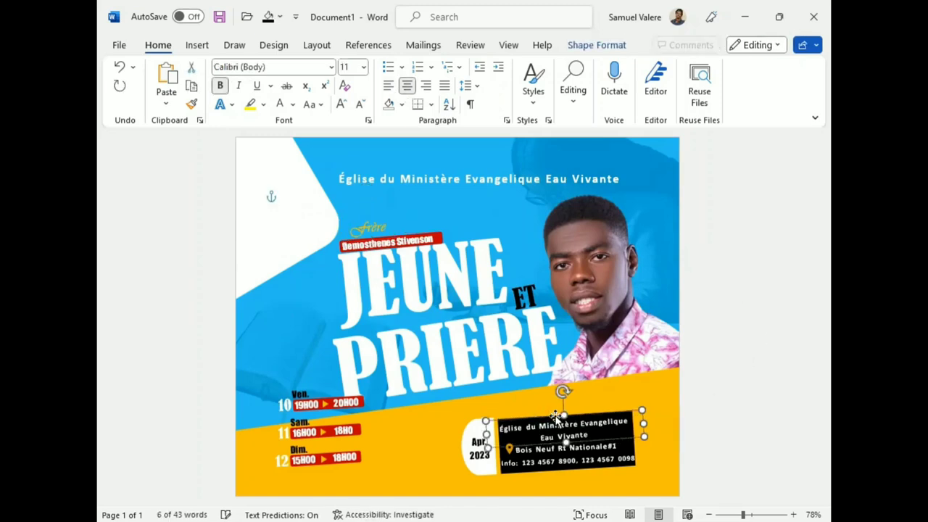
click(549, 438)
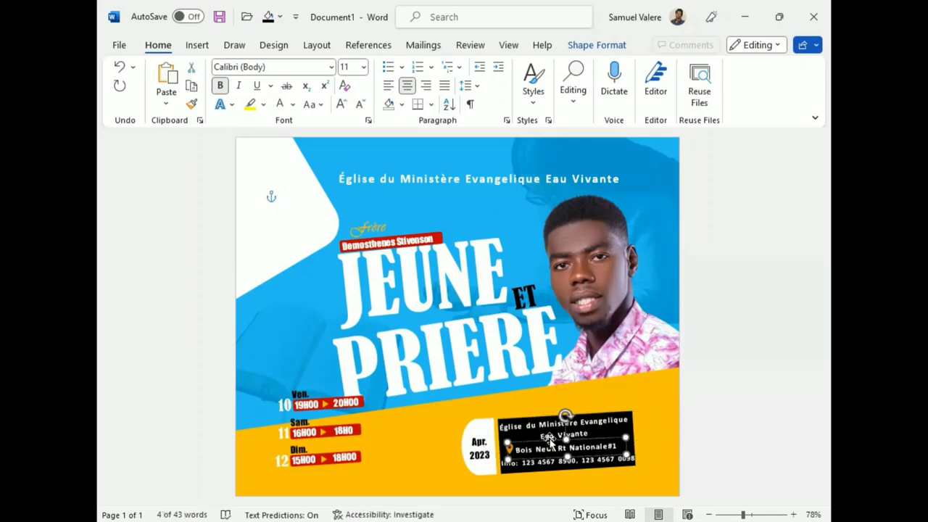
click(549, 439)
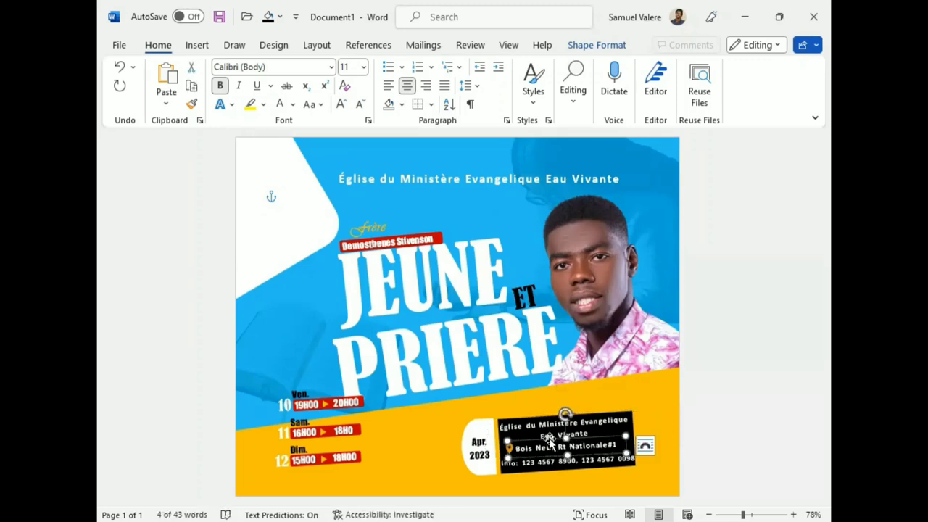
click(664, 429)
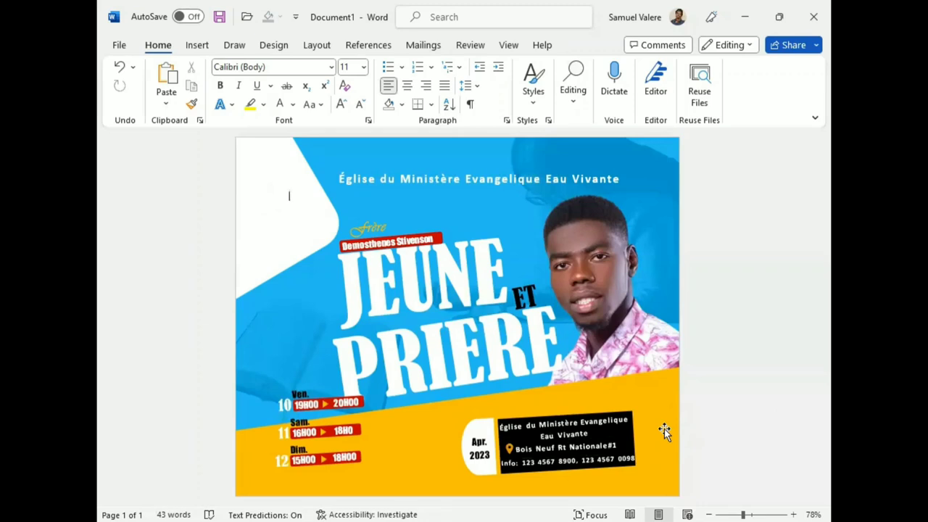
click(510, 448)
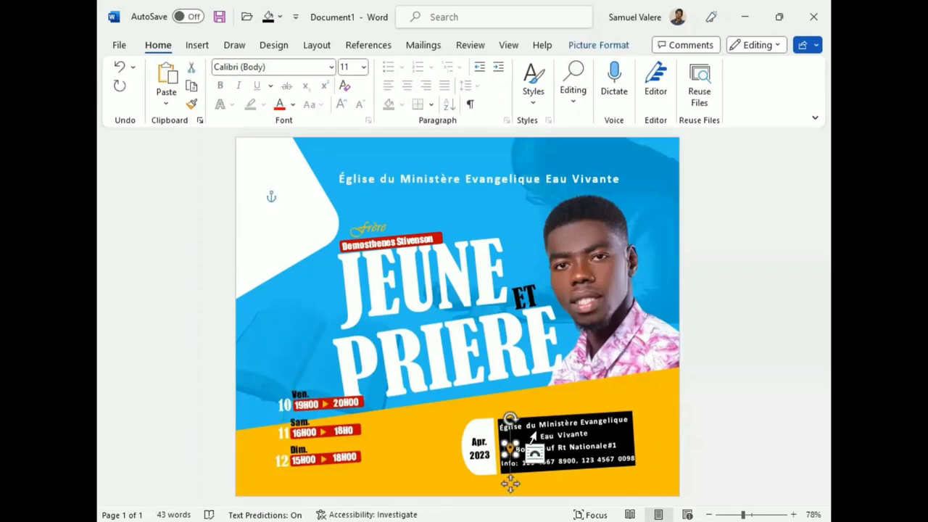
click(741, 395)
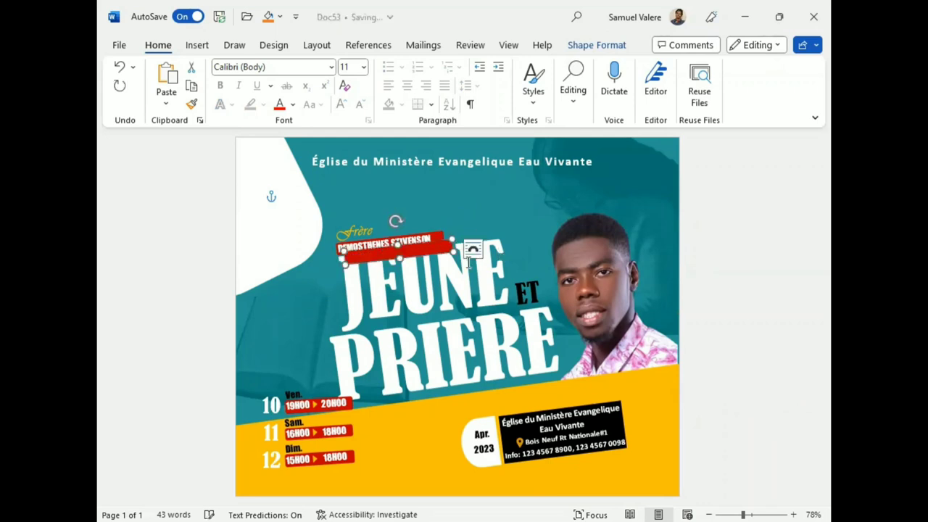
Place a red banner above the Apr. 2023 badge and add a 'Thème' label, using Symbol for the accent
mouse_move(419, 245)
mouse_down()
mouse_move(504, 404)
mouse_move(460, 412)
mouse_move(493, 409)
mouse_up()
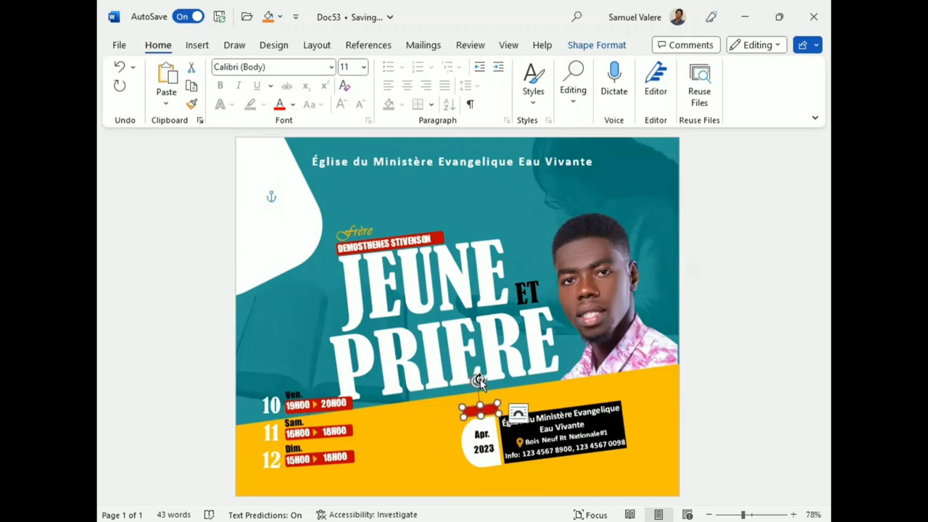
mouse_move(331, 399)
mouse_down()
mouse_move(351, 428)
mouse_move(430, 422)
mouse_up()
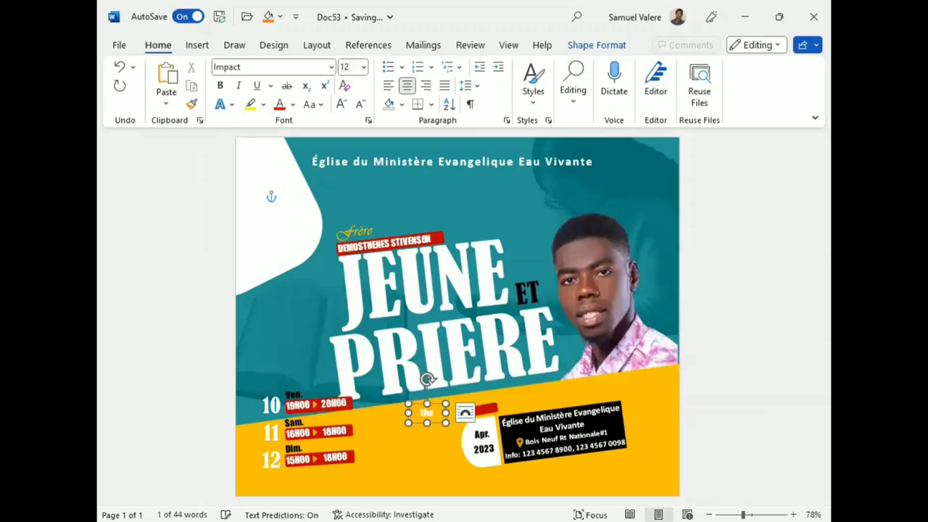
text(Thème)
double_click(427, 412)
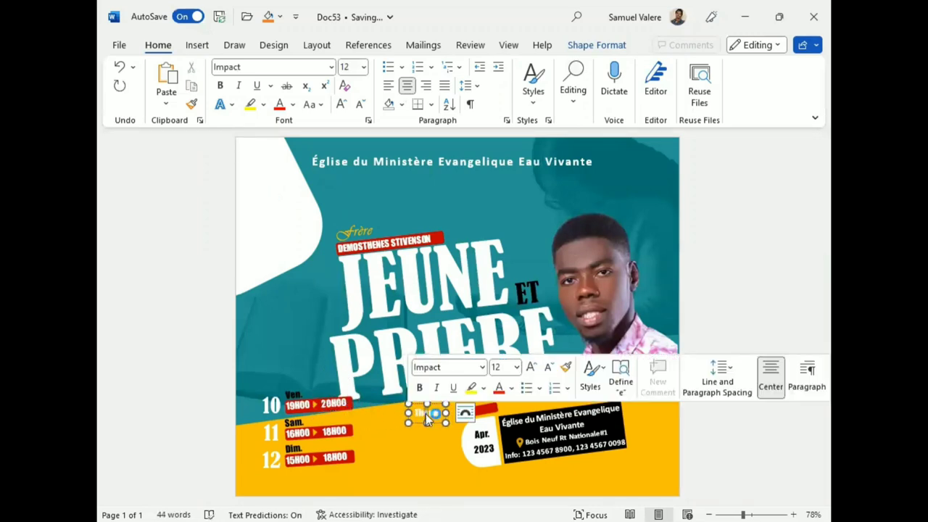
click(196, 45)
click(774, 90)
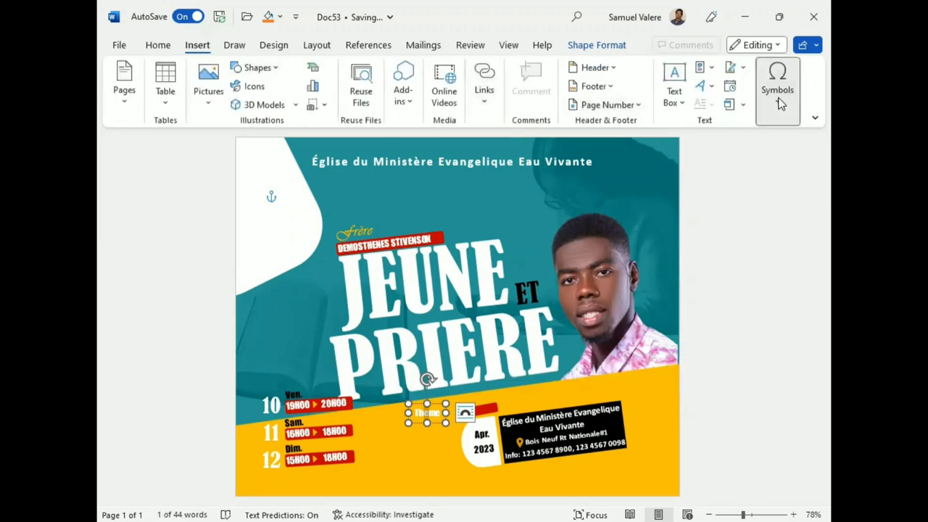
click(807, 166)
click(735, 194)
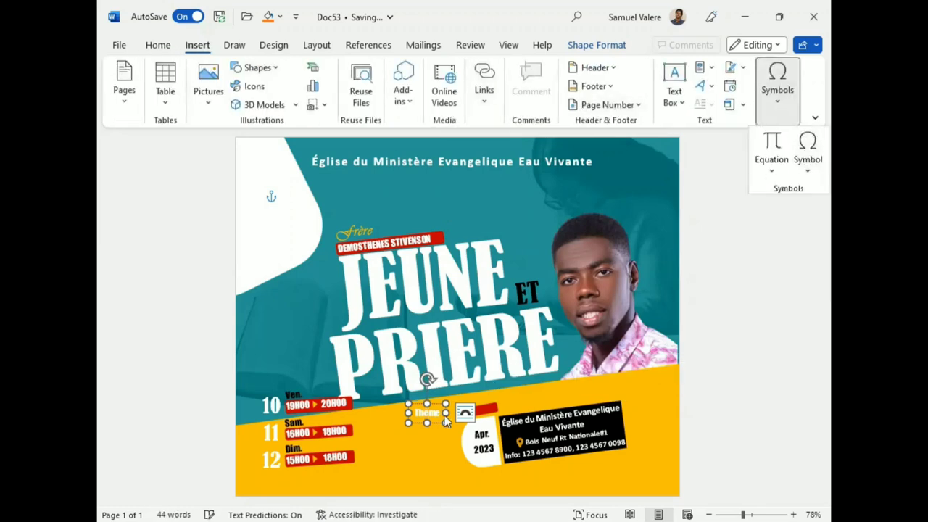
Move the Thème label onto the red banner and tilt it to match
drag(433, 421, 487, 418)
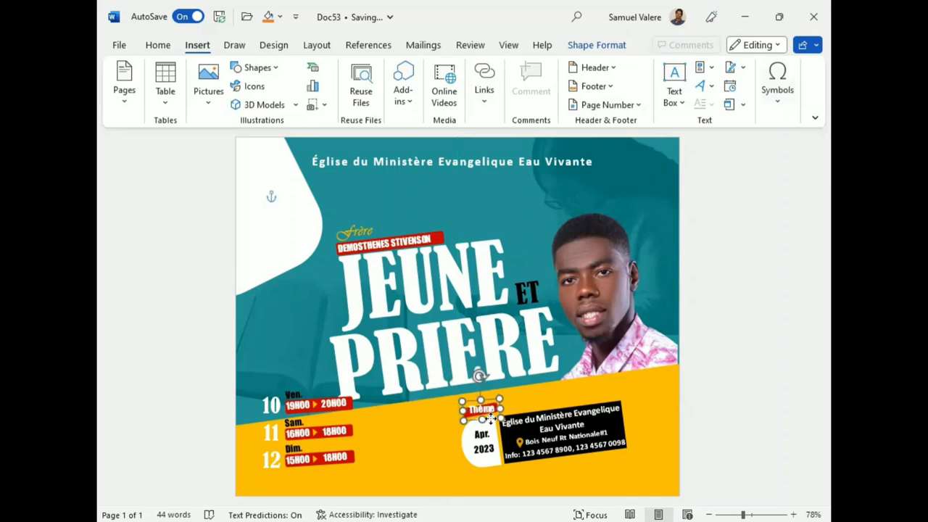
drag(480, 380, 474, 382)
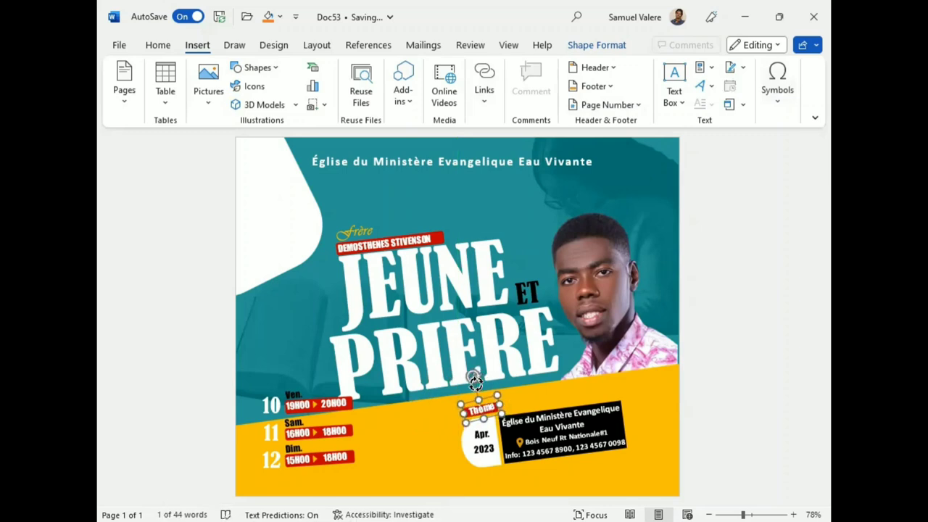
drag(475, 382, 473, 375)
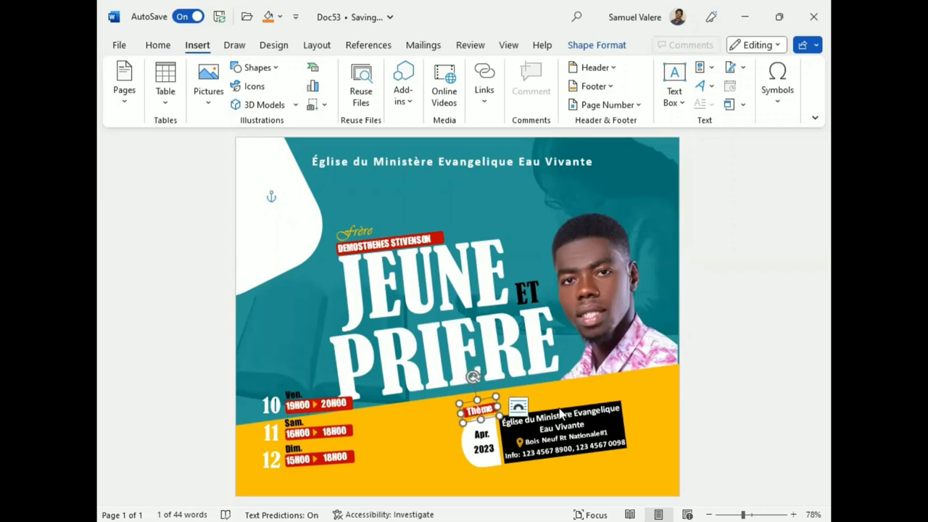
click(597, 377)
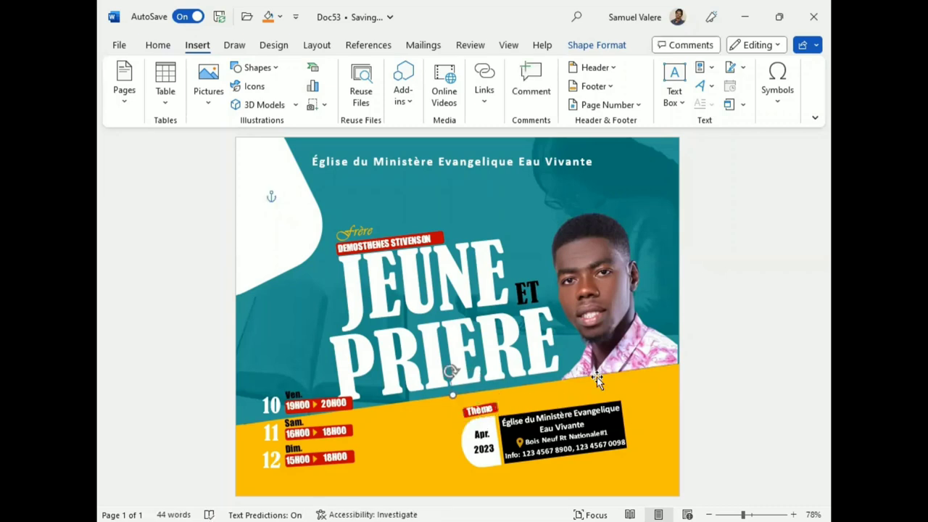
click(487, 421)
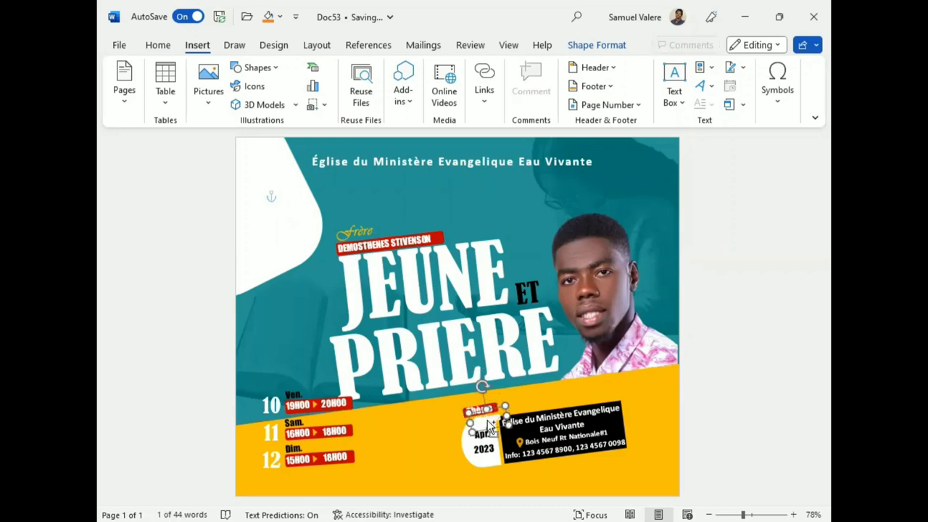
Duplicate the Thème label and retype the copy as 'La Resolution 3', widening the box to fit
ctrl+drag(490, 427, 531, 396)
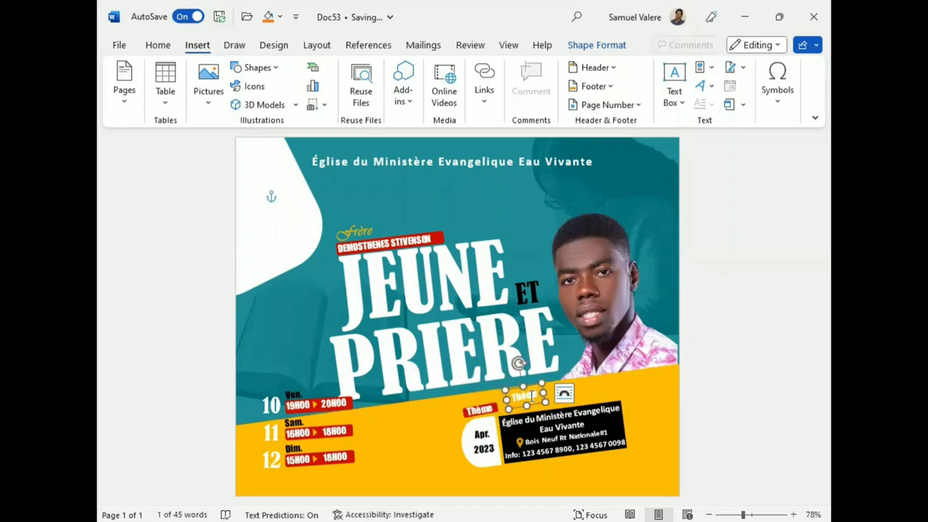
click(531, 397)
double_click(524, 397)
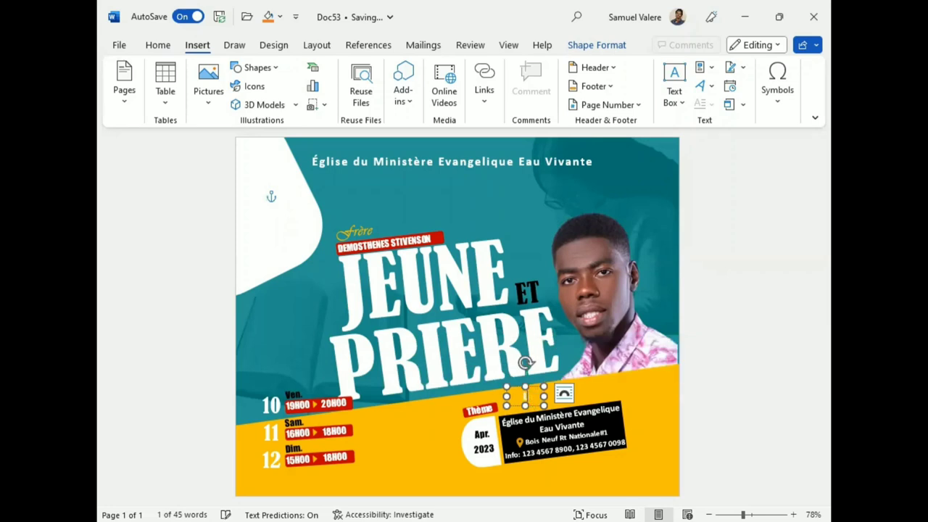
text(La)
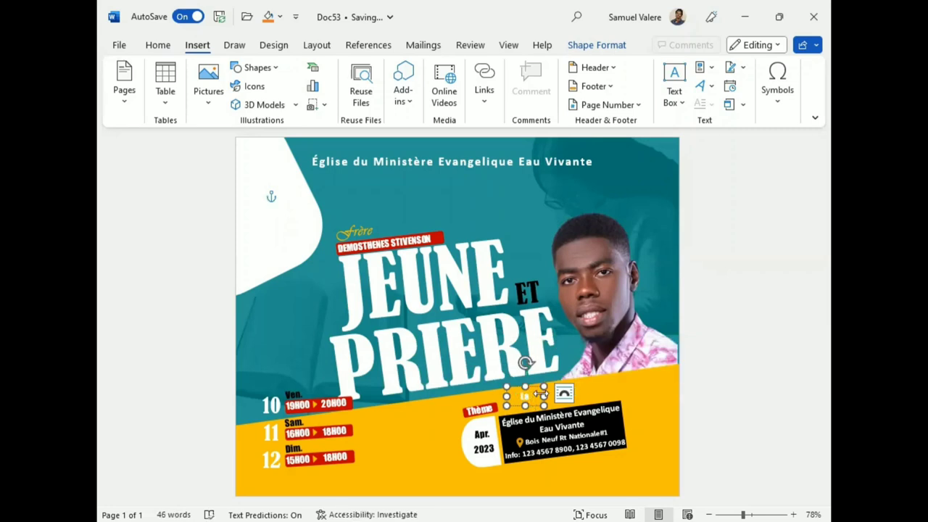
drag(540, 393, 600, 393)
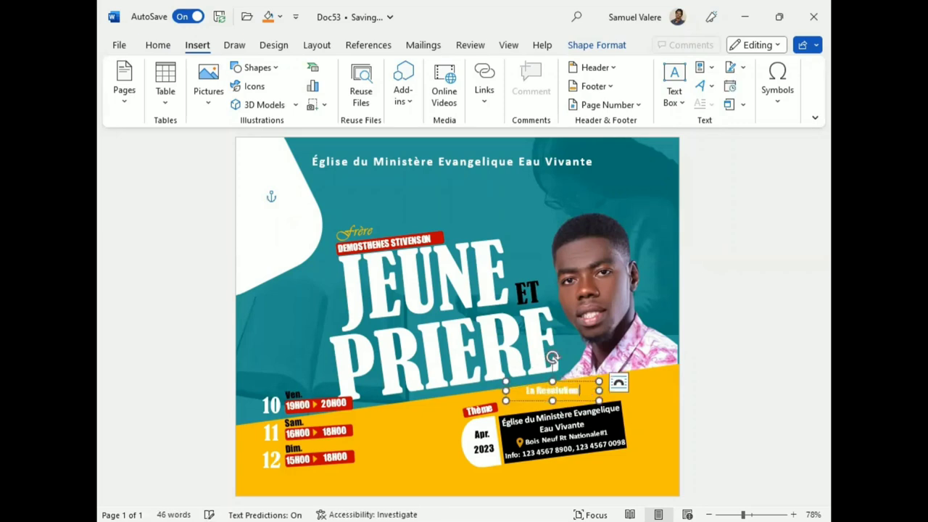
text( !)
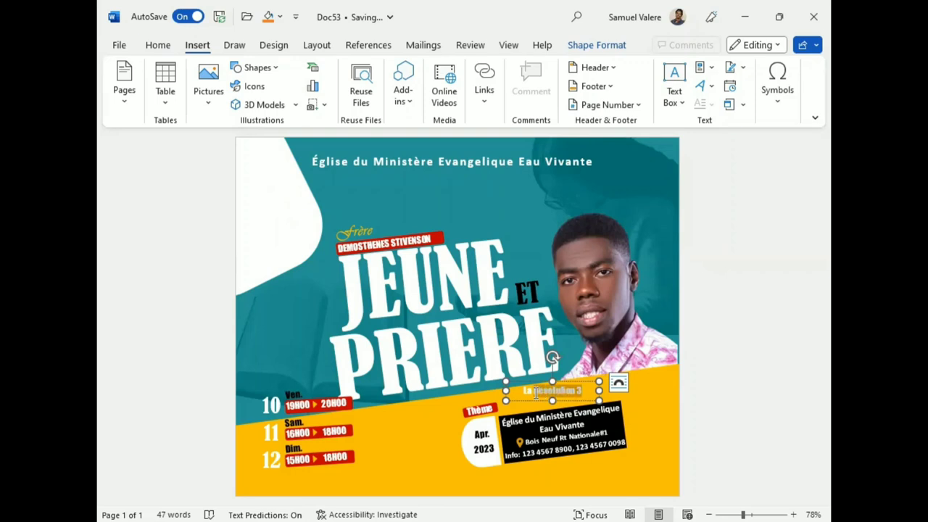
Make 'La Resolution 3' 16 pt with Automatic black colour and tilt it into place
drag(589, 392, 523, 391)
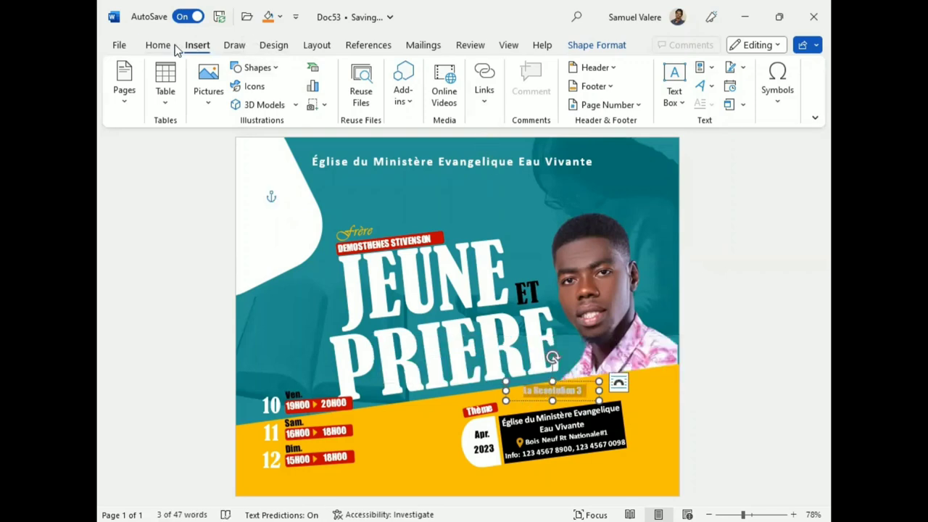
click(158, 48)
click(351, 66)
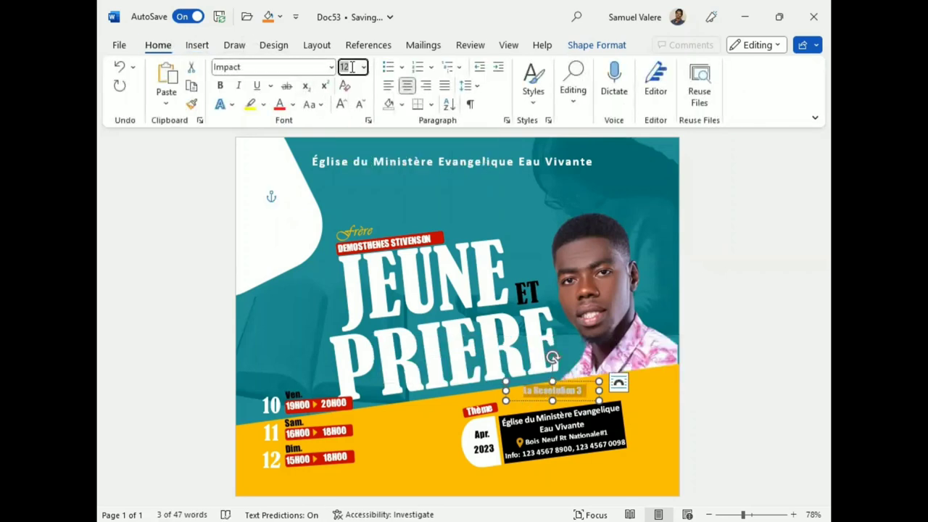
text(16)
key(Return)
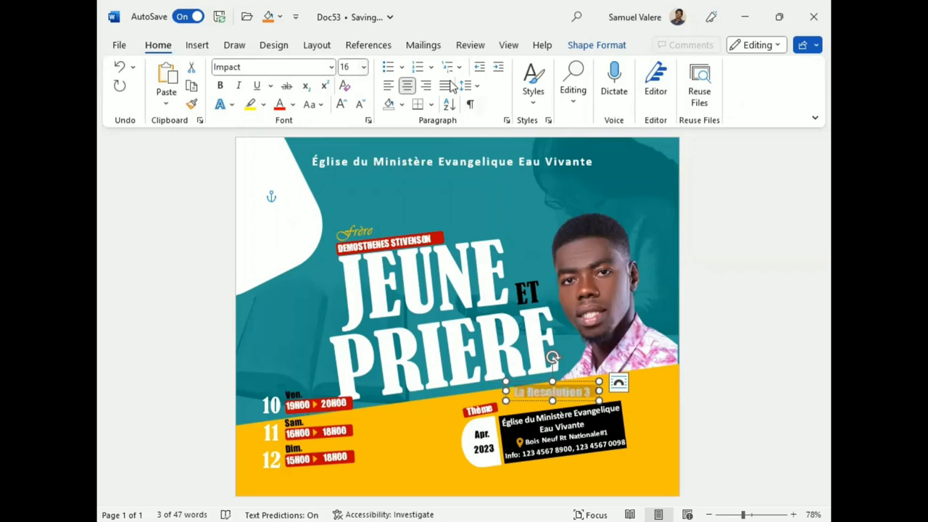
click(292, 105)
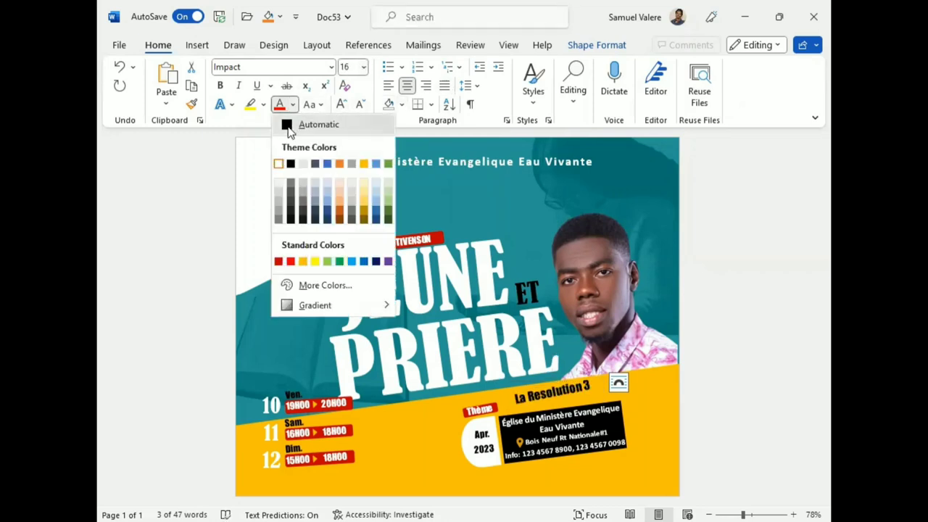
click(290, 128)
mouse_move(553, 358)
mouse_down()
mouse_move(535, 390)
mouse_move(539, 364)
mouse_up()
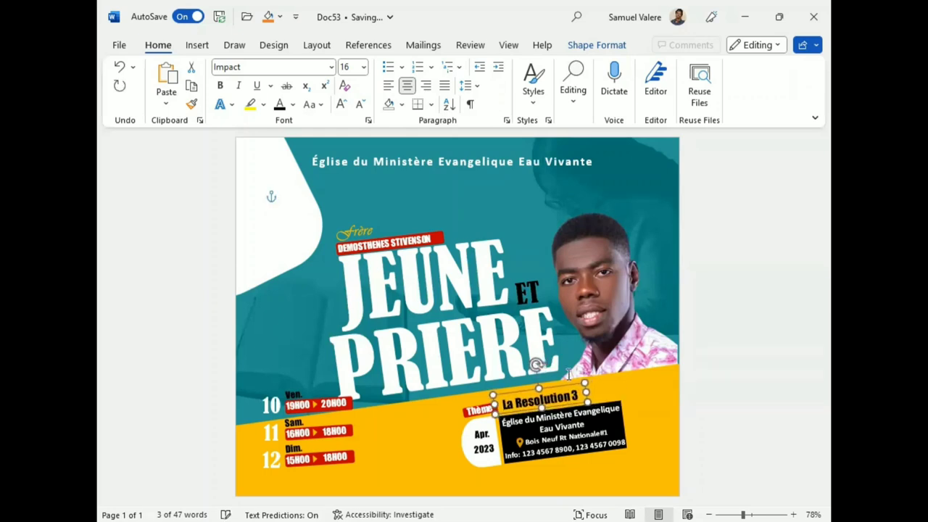
drag(539, 365, 534, 366)
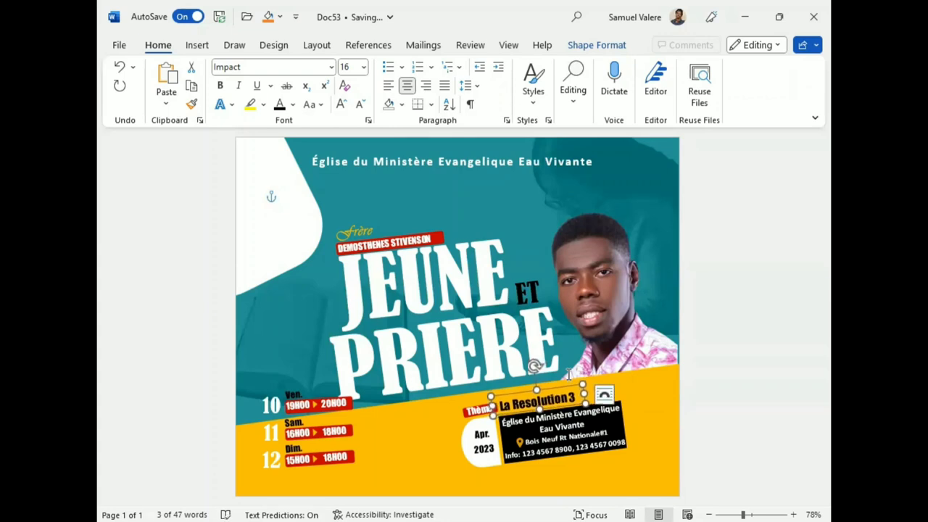